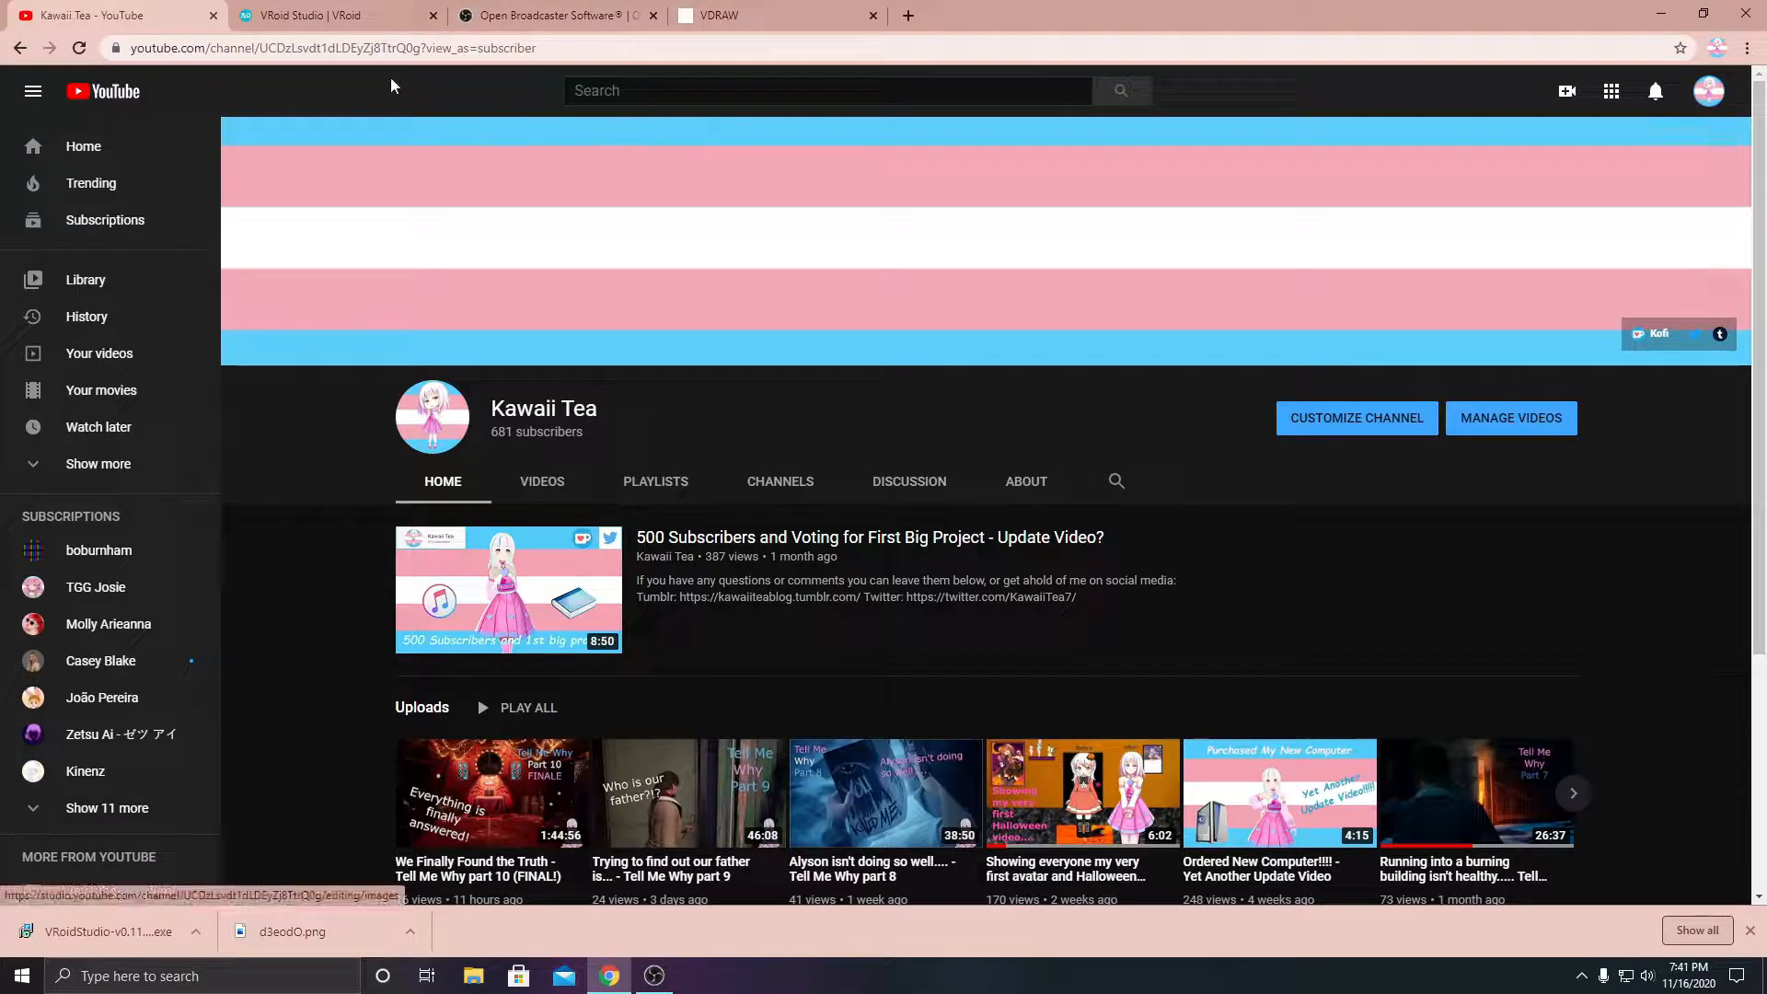
- Look over the VRoid Studio and OBS Studio websites and the trial and paid download options on the VDRAW page
left_click(330, 19)
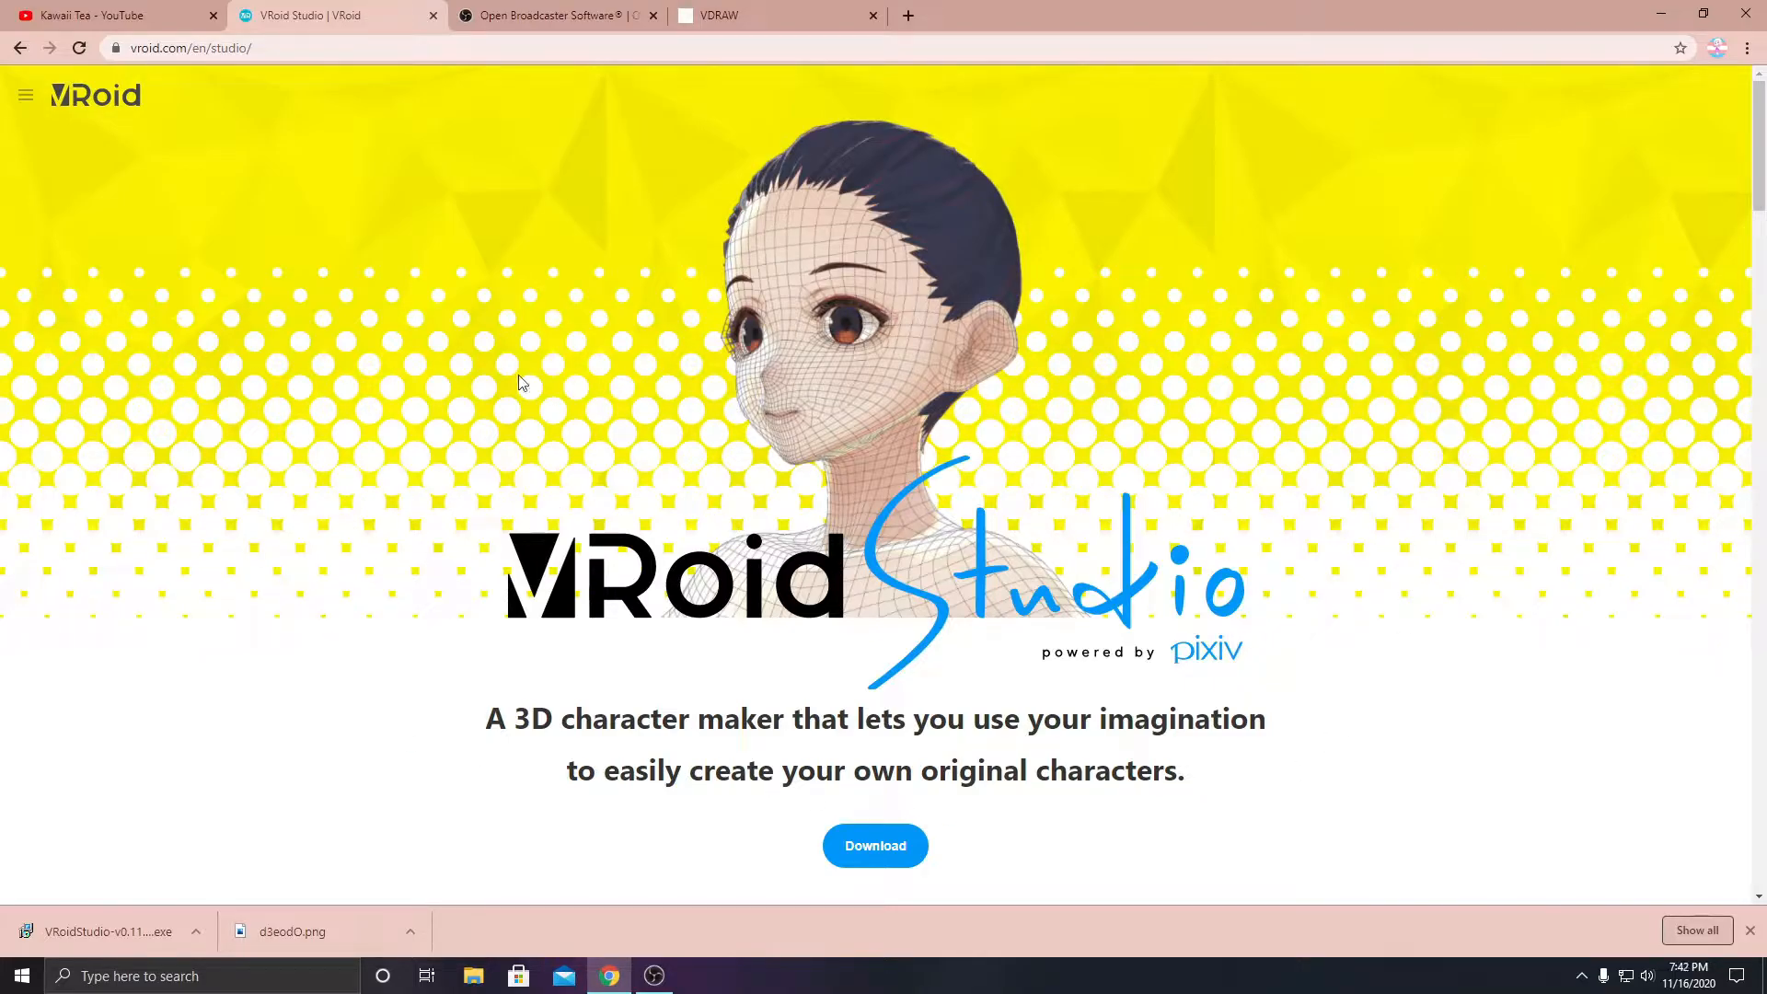
left_click(530, 14)
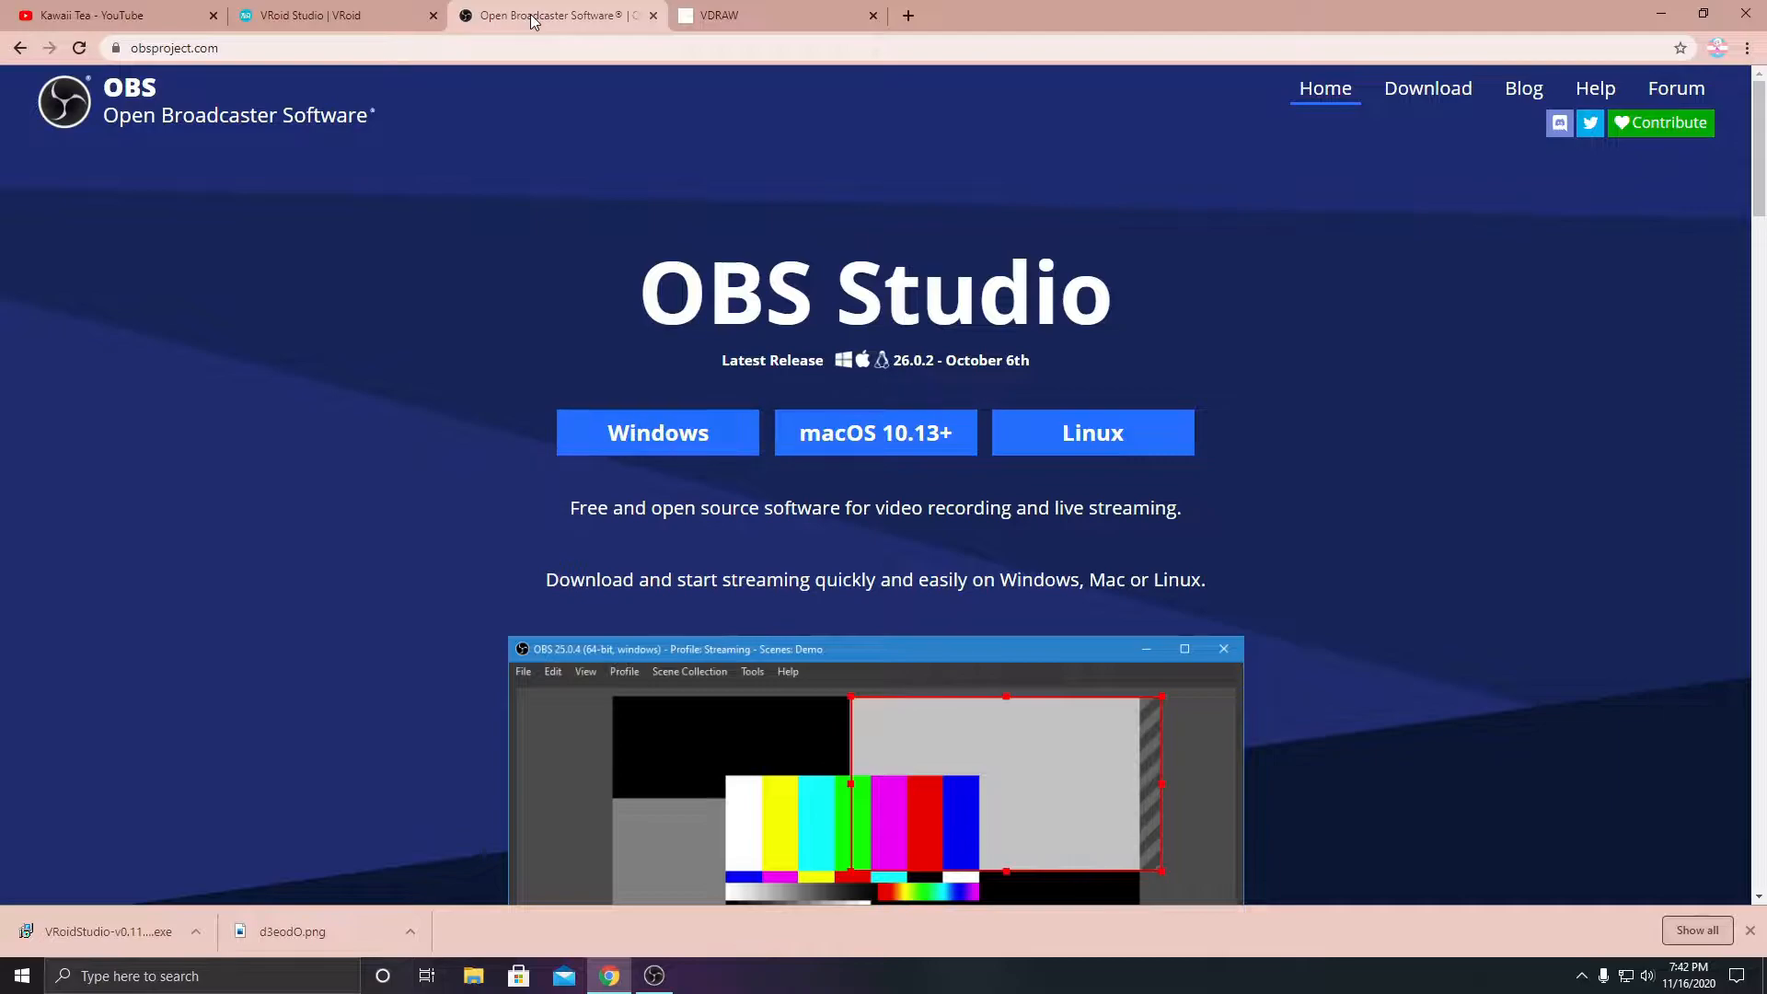
left_click(779, 15)
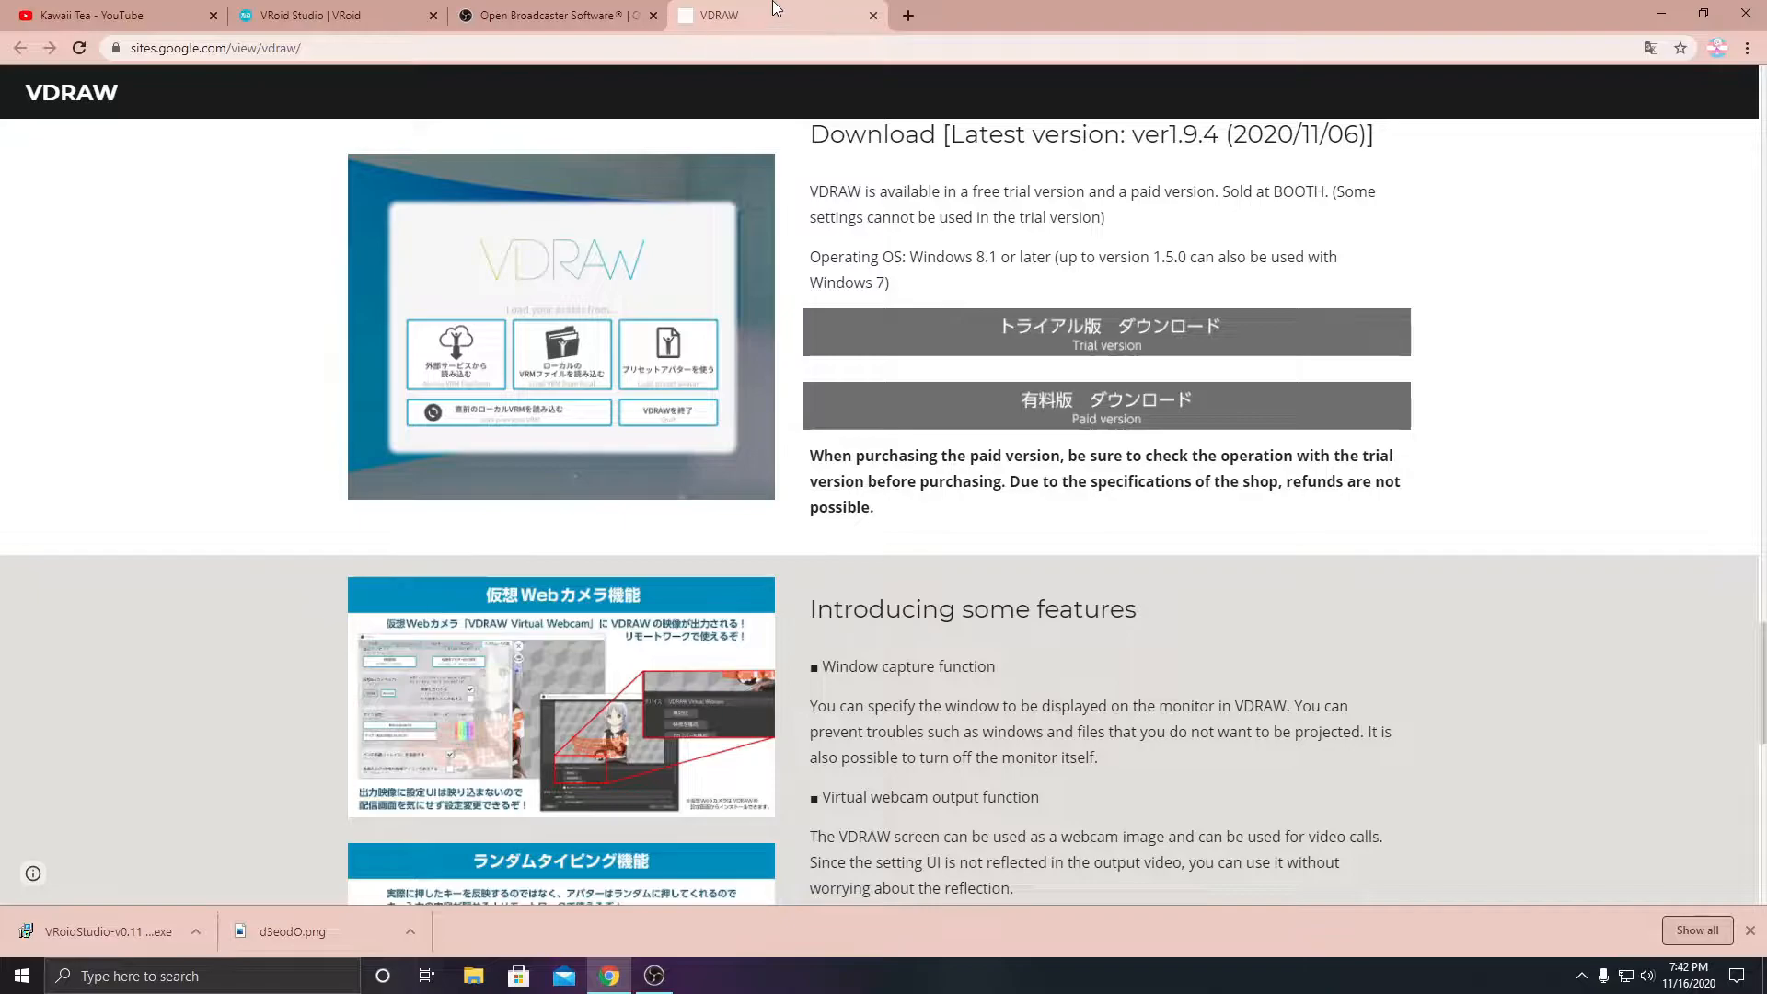
scroll(1022, 566, "down", 15)
scroll(1016, 576, "up", 20)
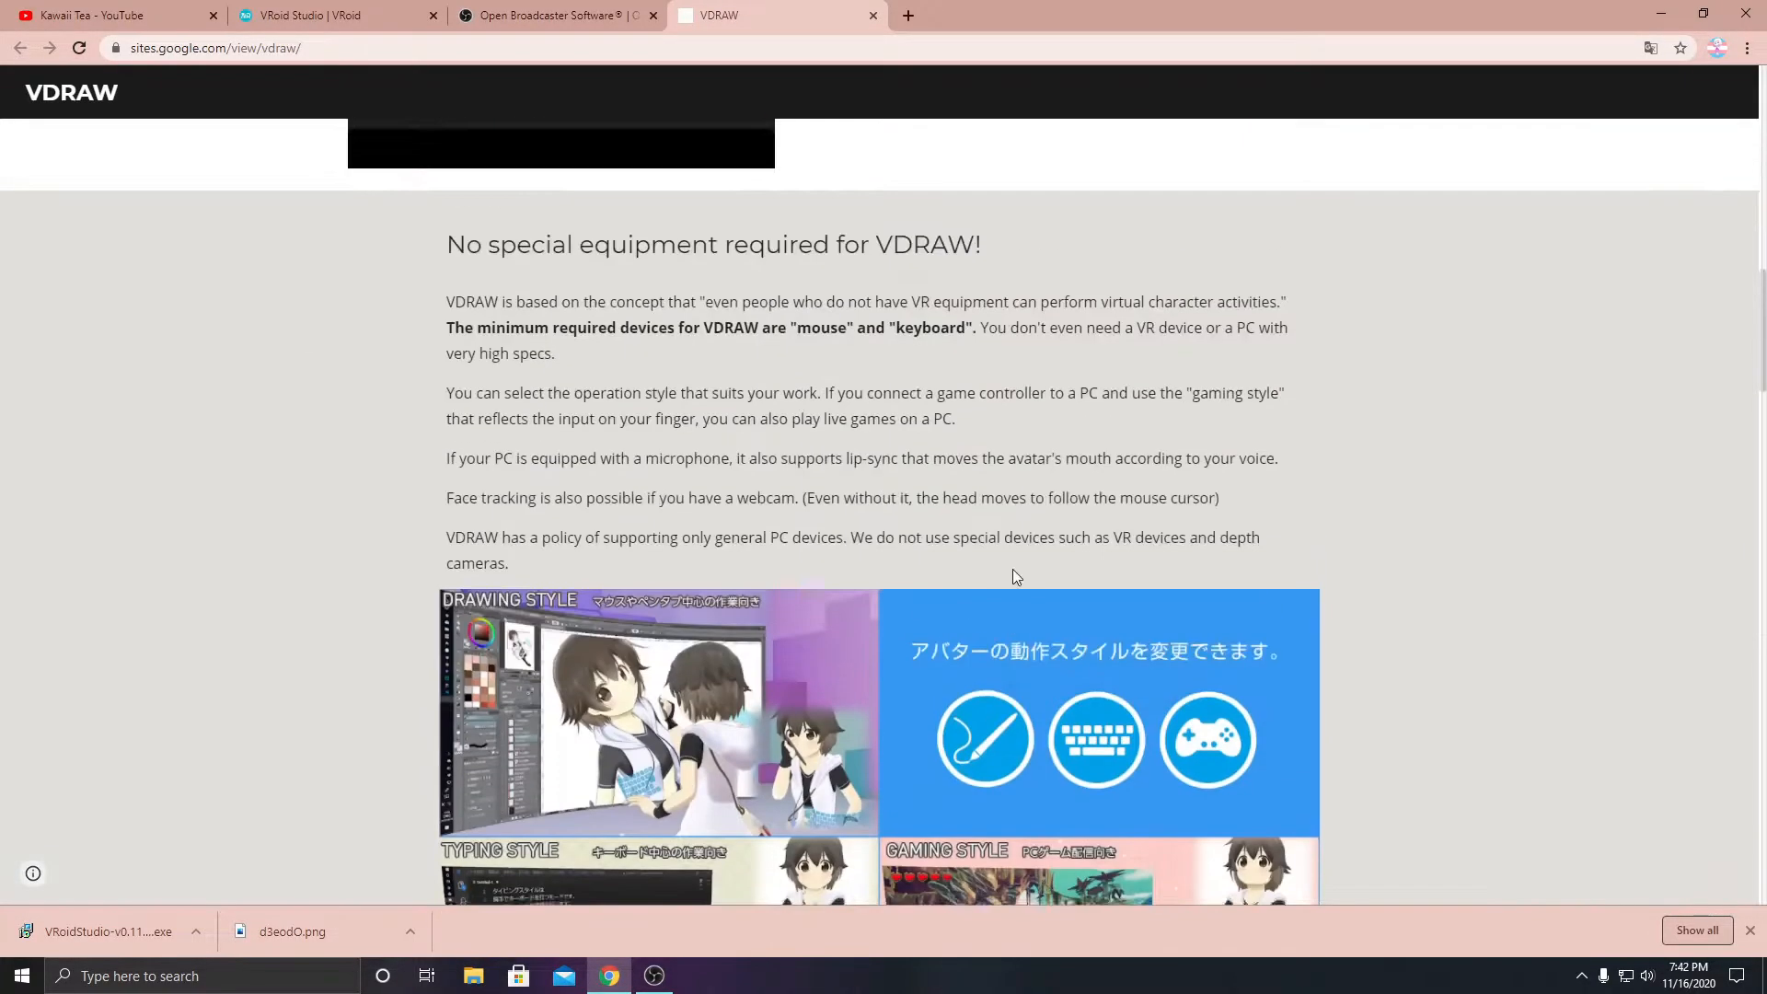
scroll(997, 575, "down", 5)
scroll(996, 575, "down", 20)
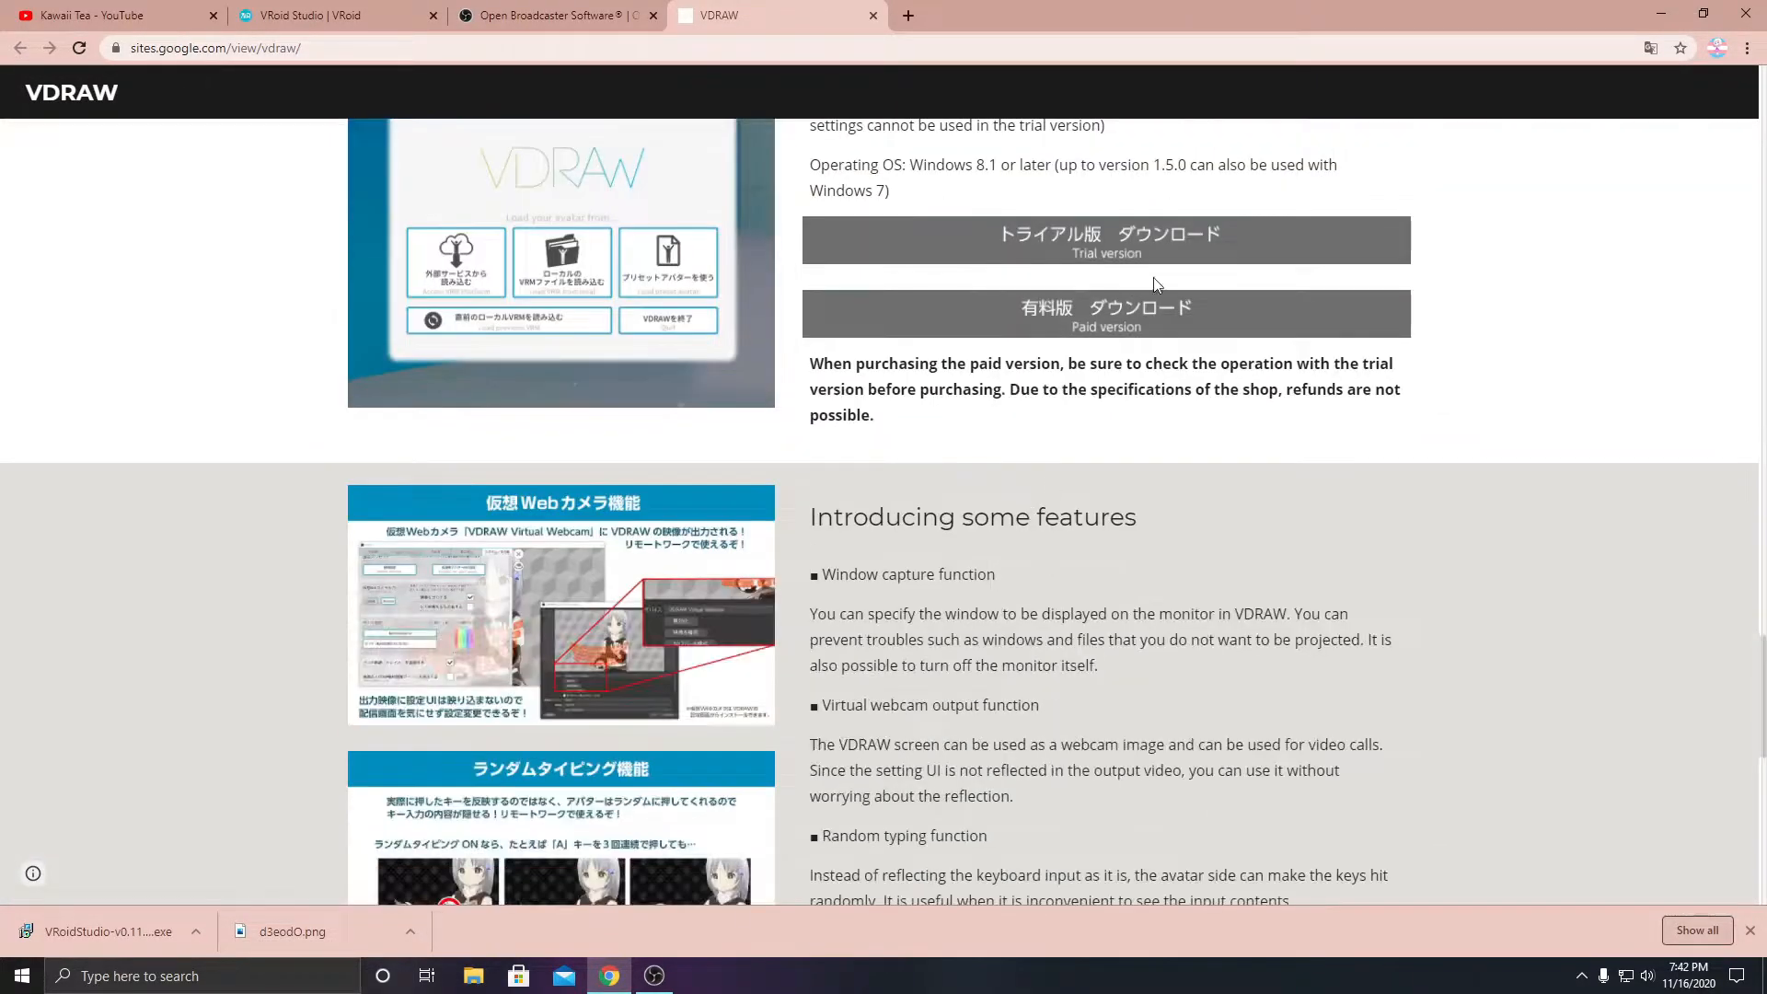
scroll(1103, 258, "up", 1)
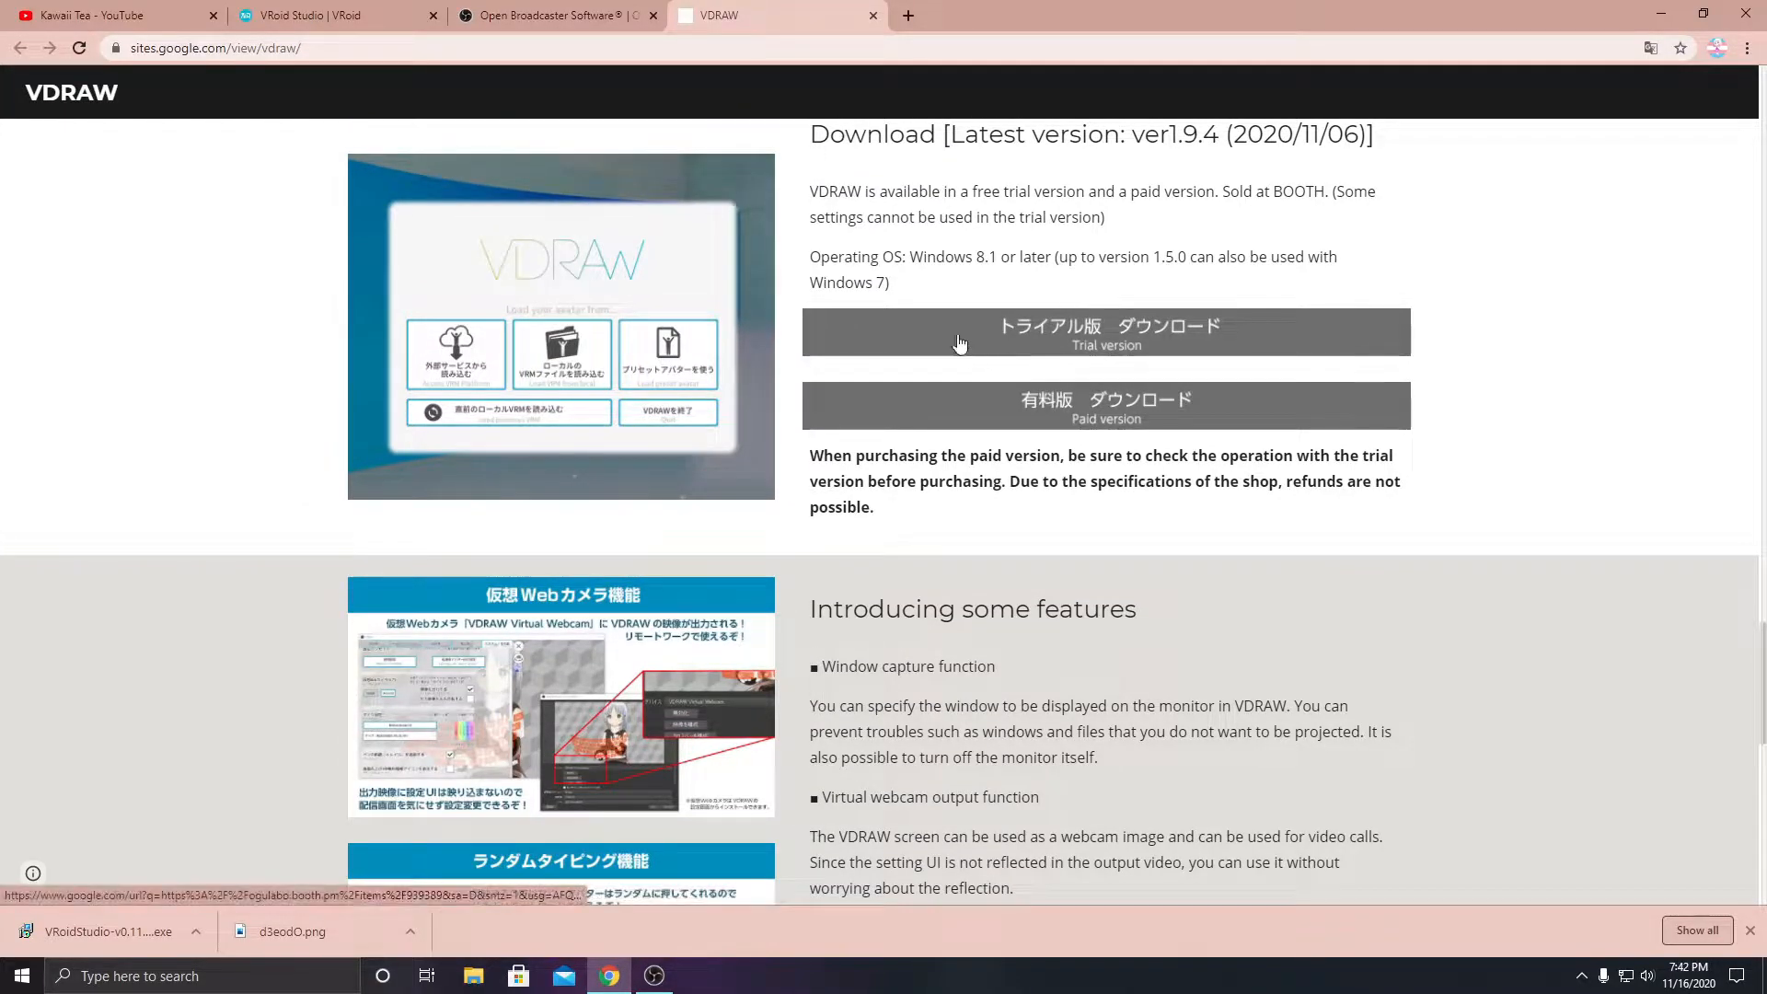
scroll(1121, 353, "up", 3)
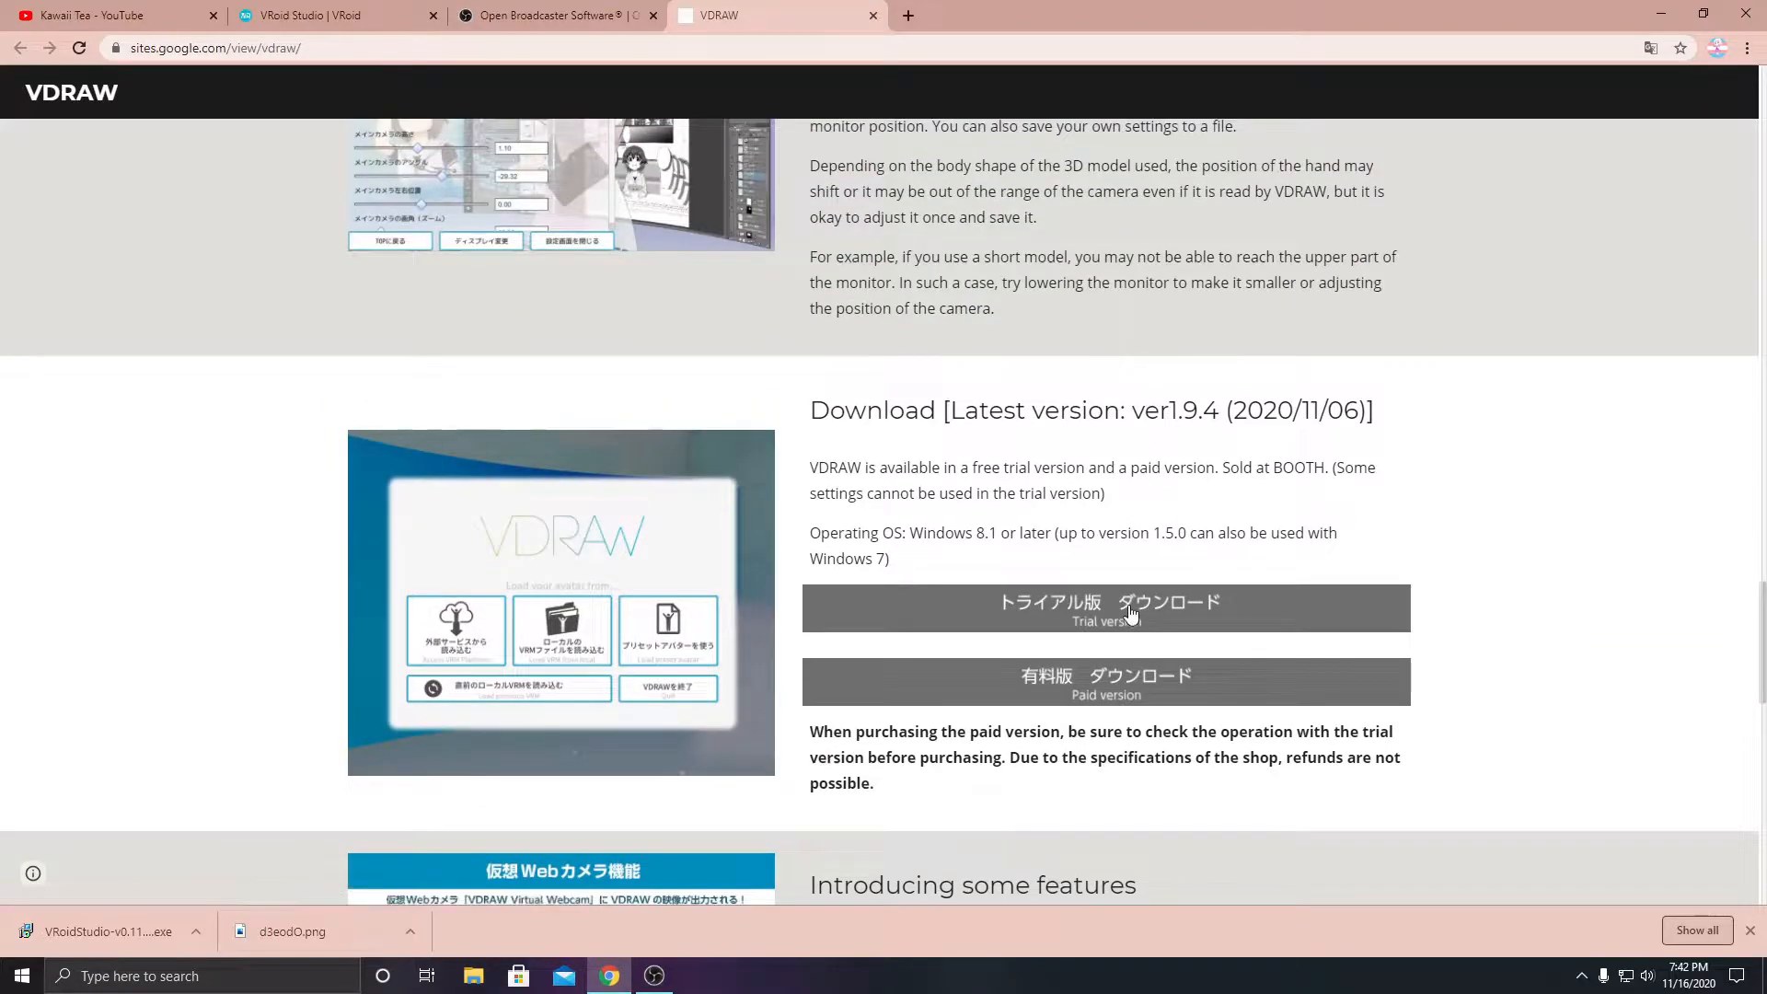
scroll(1117, 589, "up", 15)
scroll(1114, 578, "up", 15)
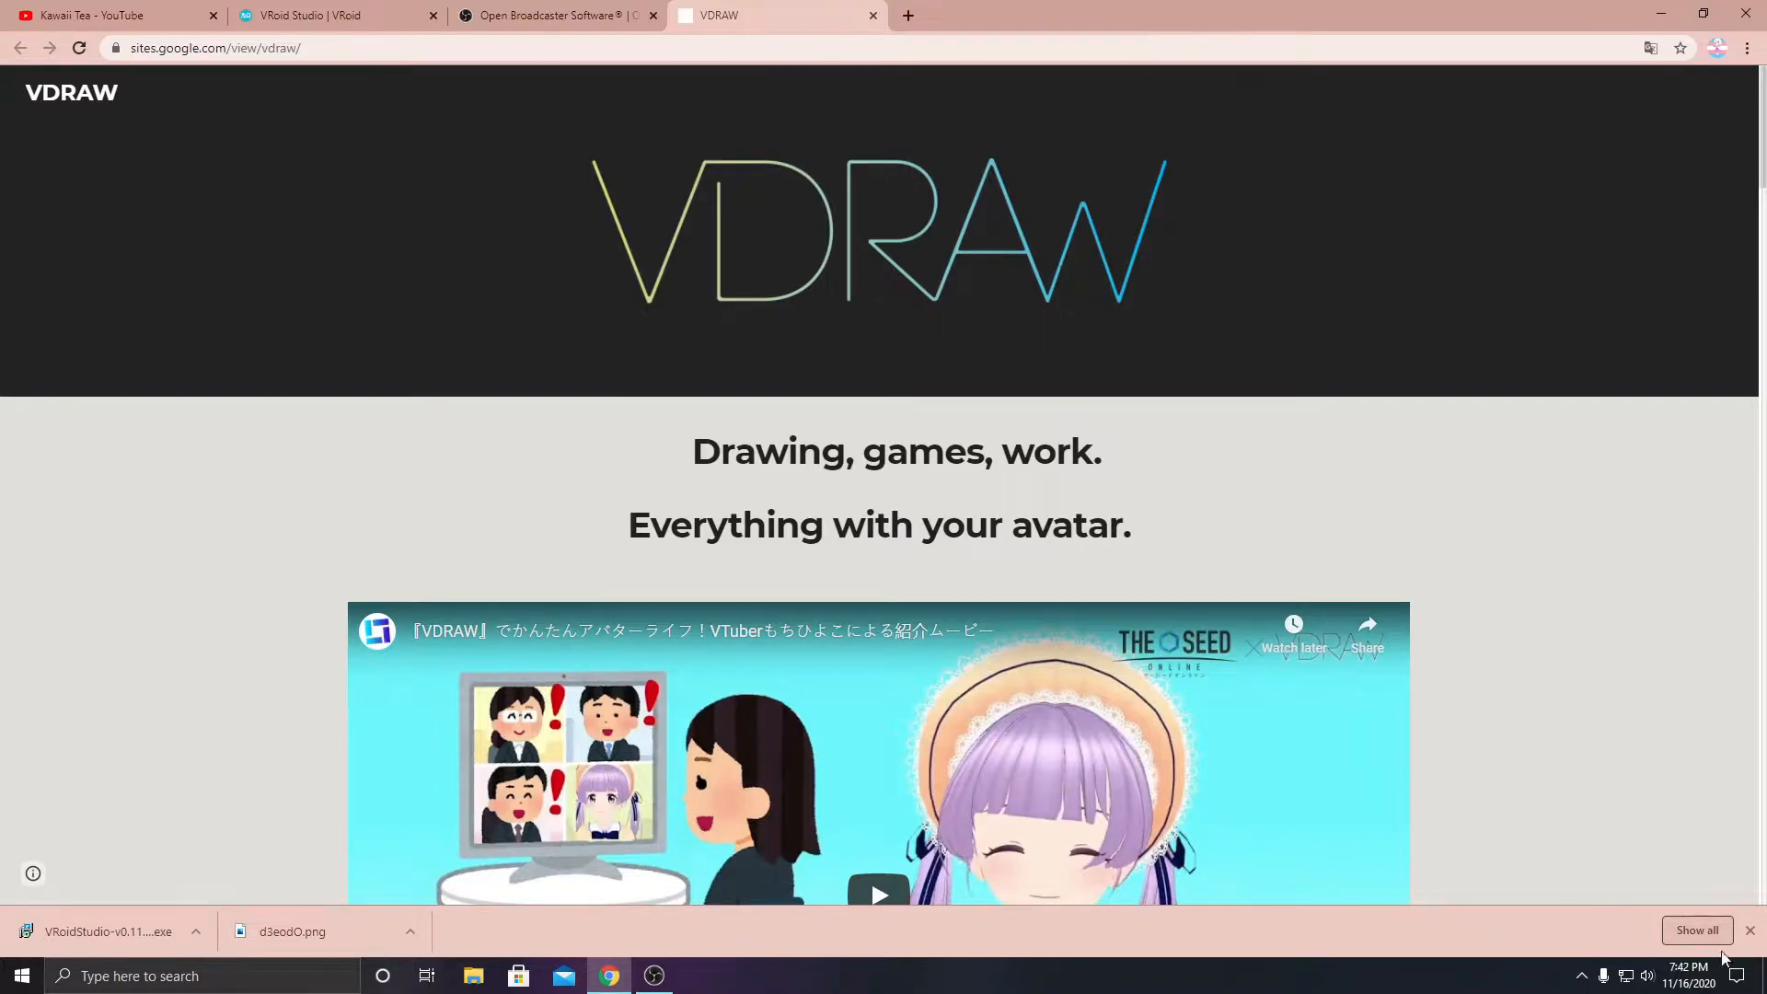
- Switch to VRoidStudio from the desktop and create a new avatar with the female model type
left_click(1758, 978)
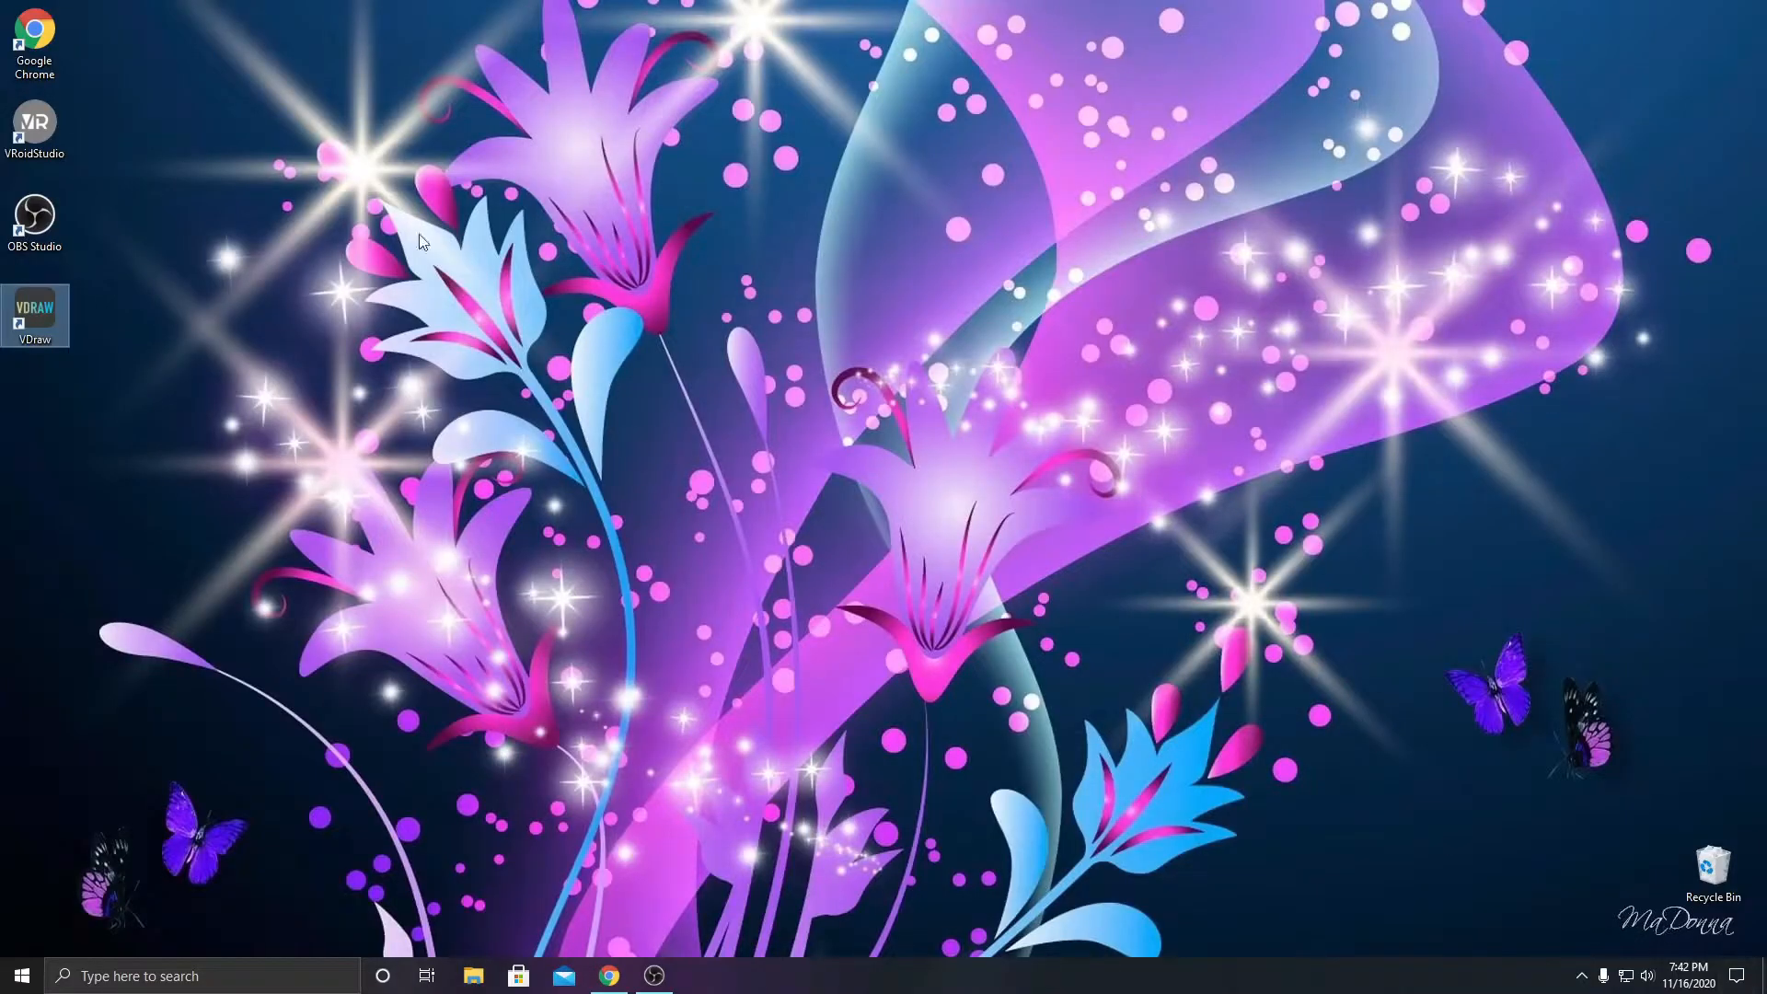
double_click(46, 129)
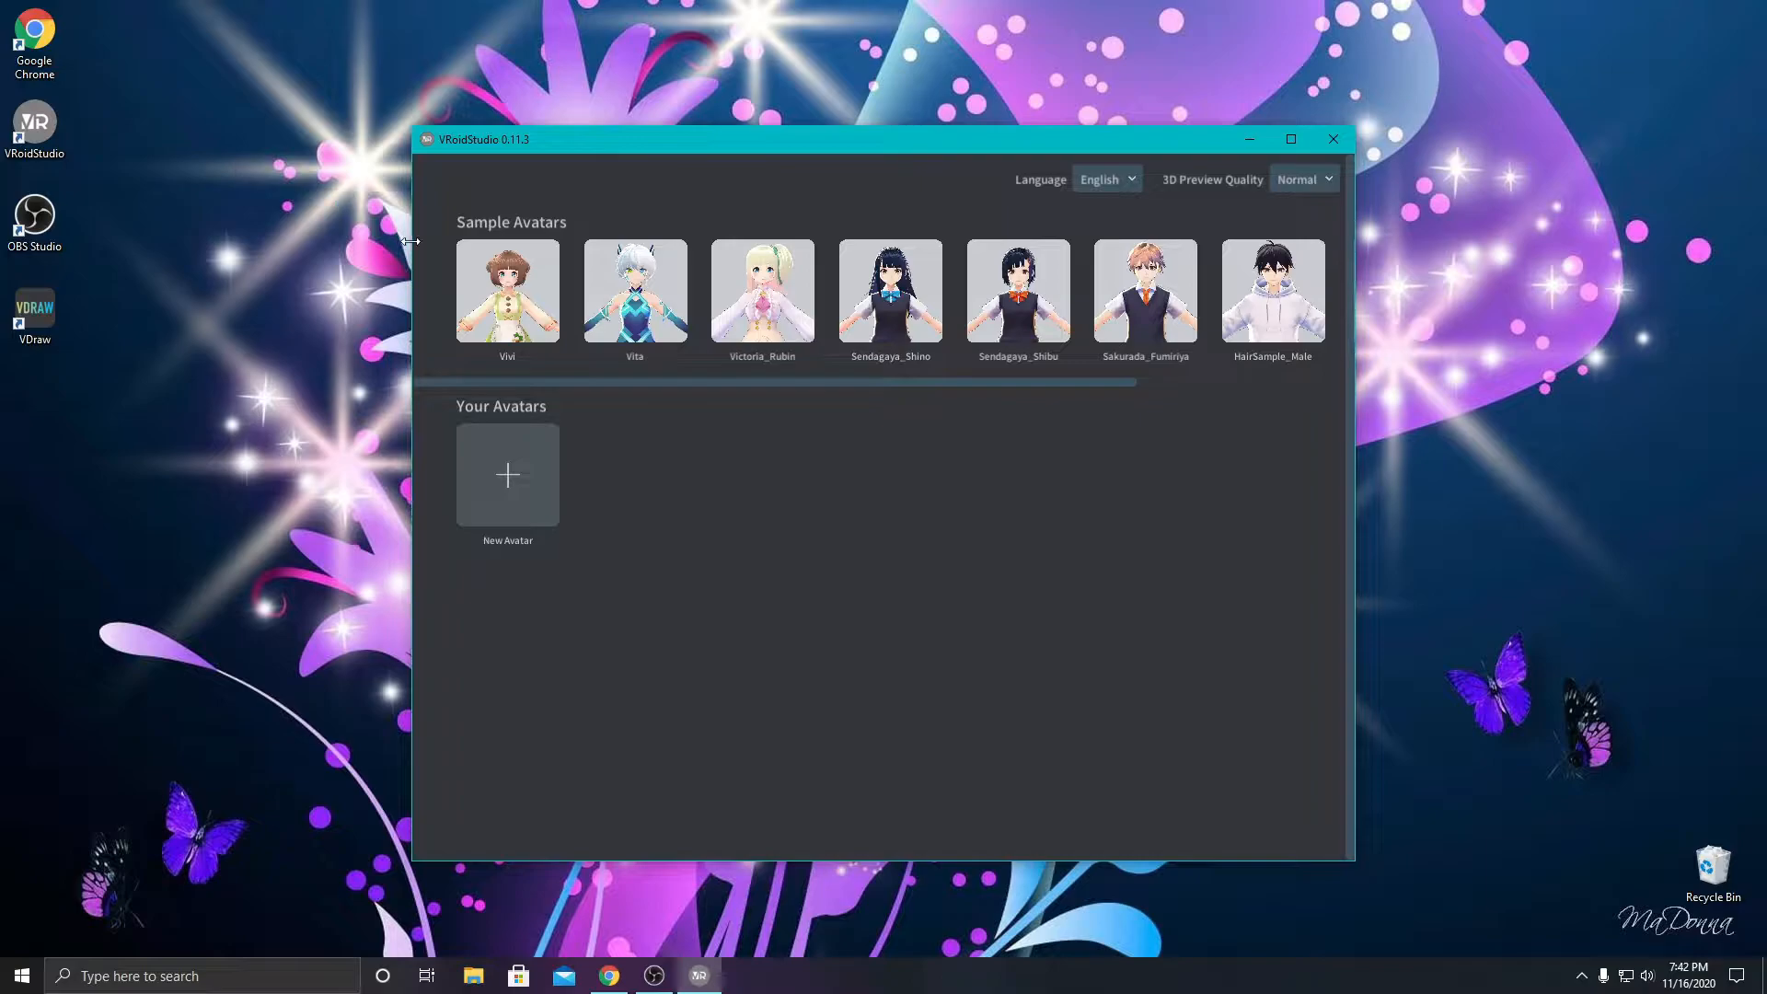
left_click(505, 501)
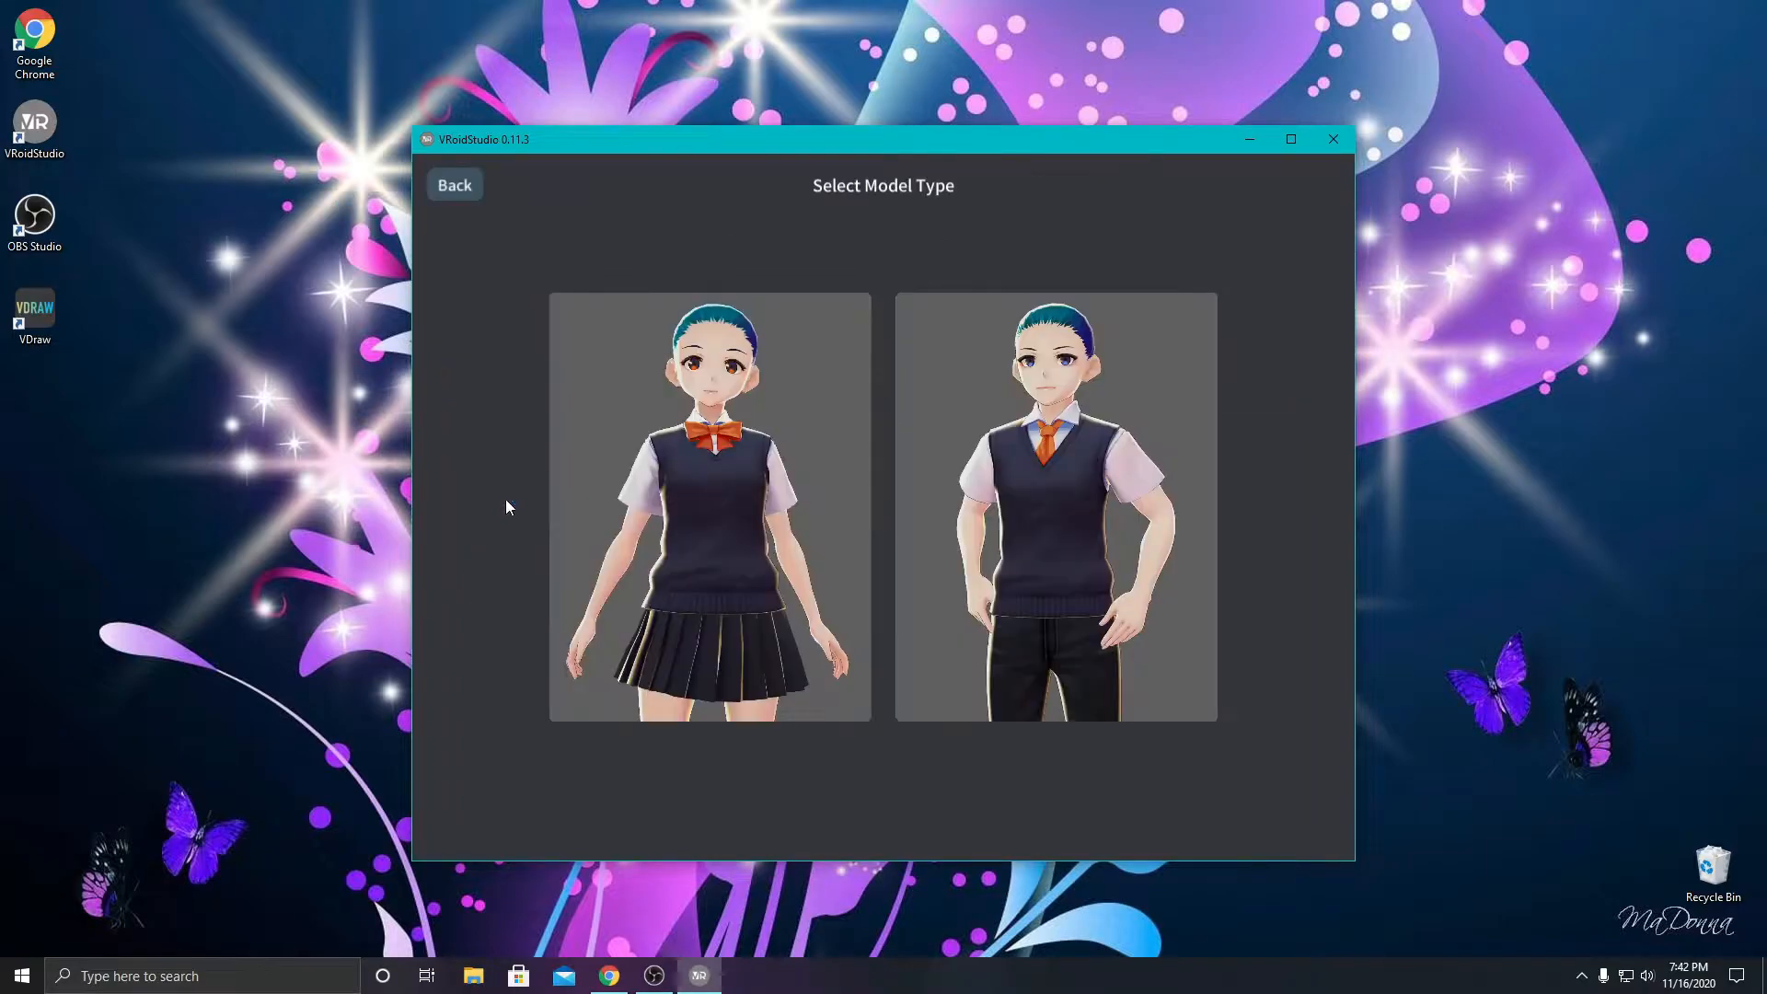
left_click(732, 446)
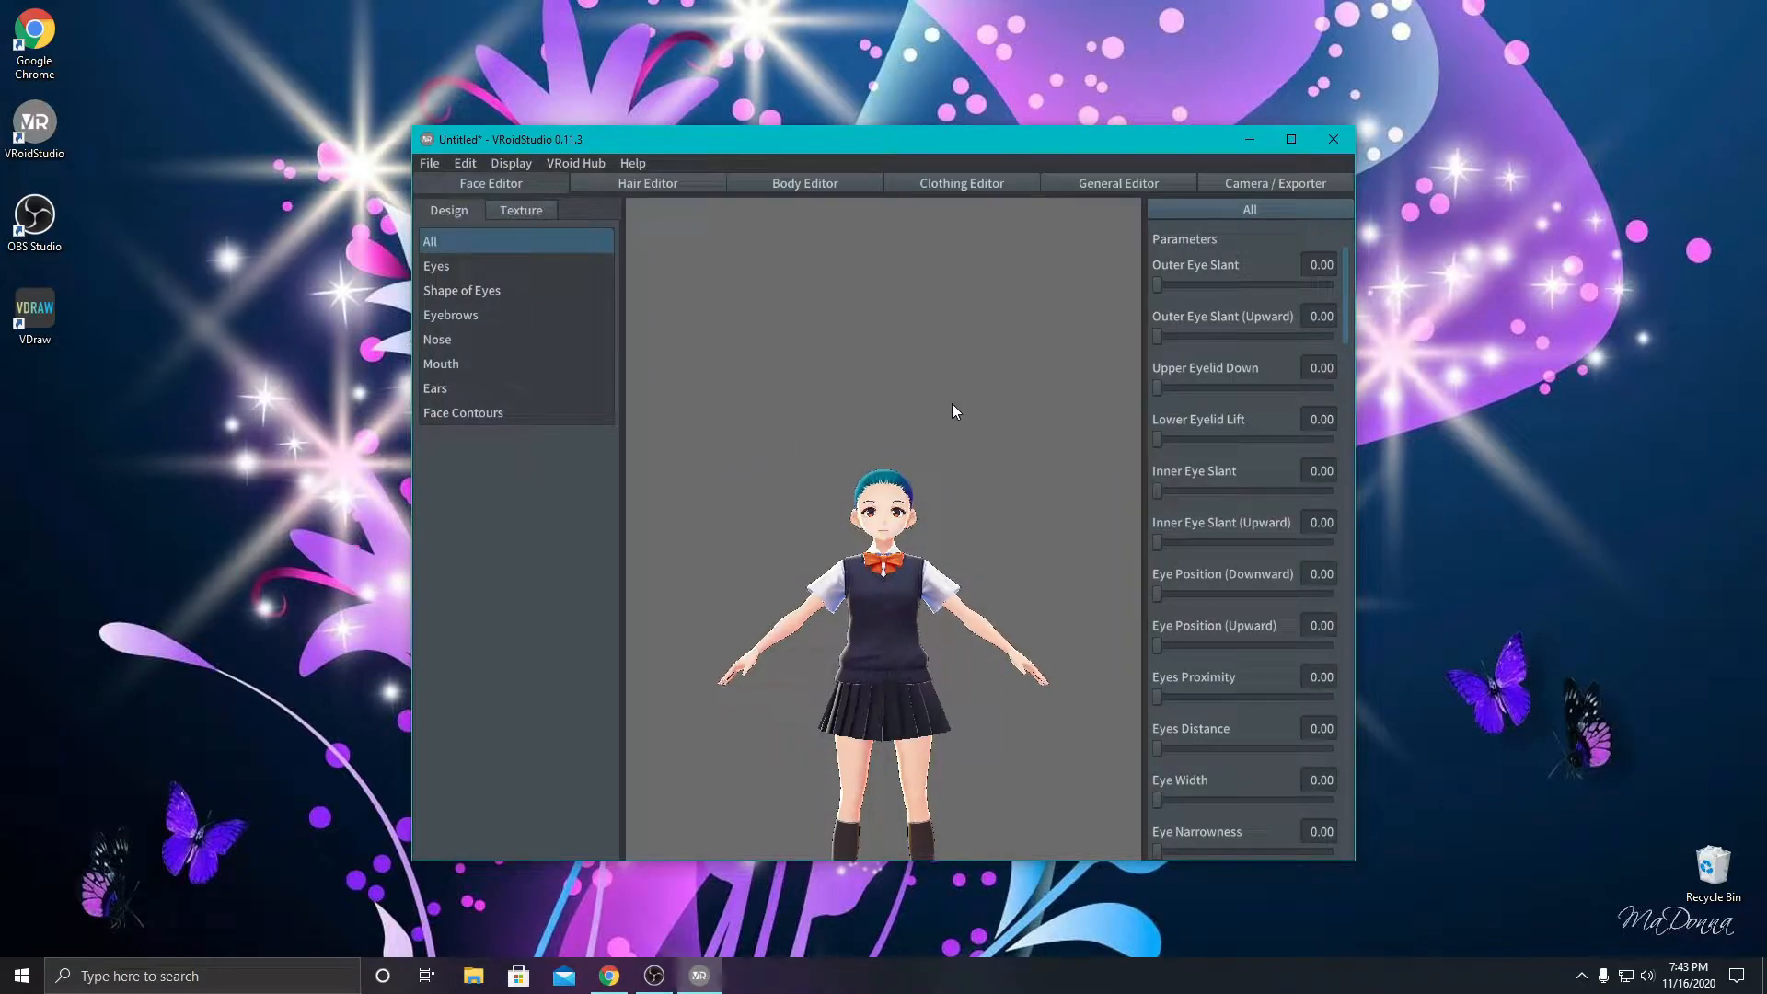
- Maximize the VRoidStudio window with the avatar's upper body in close view
scroll(963, 372, "up", 6)
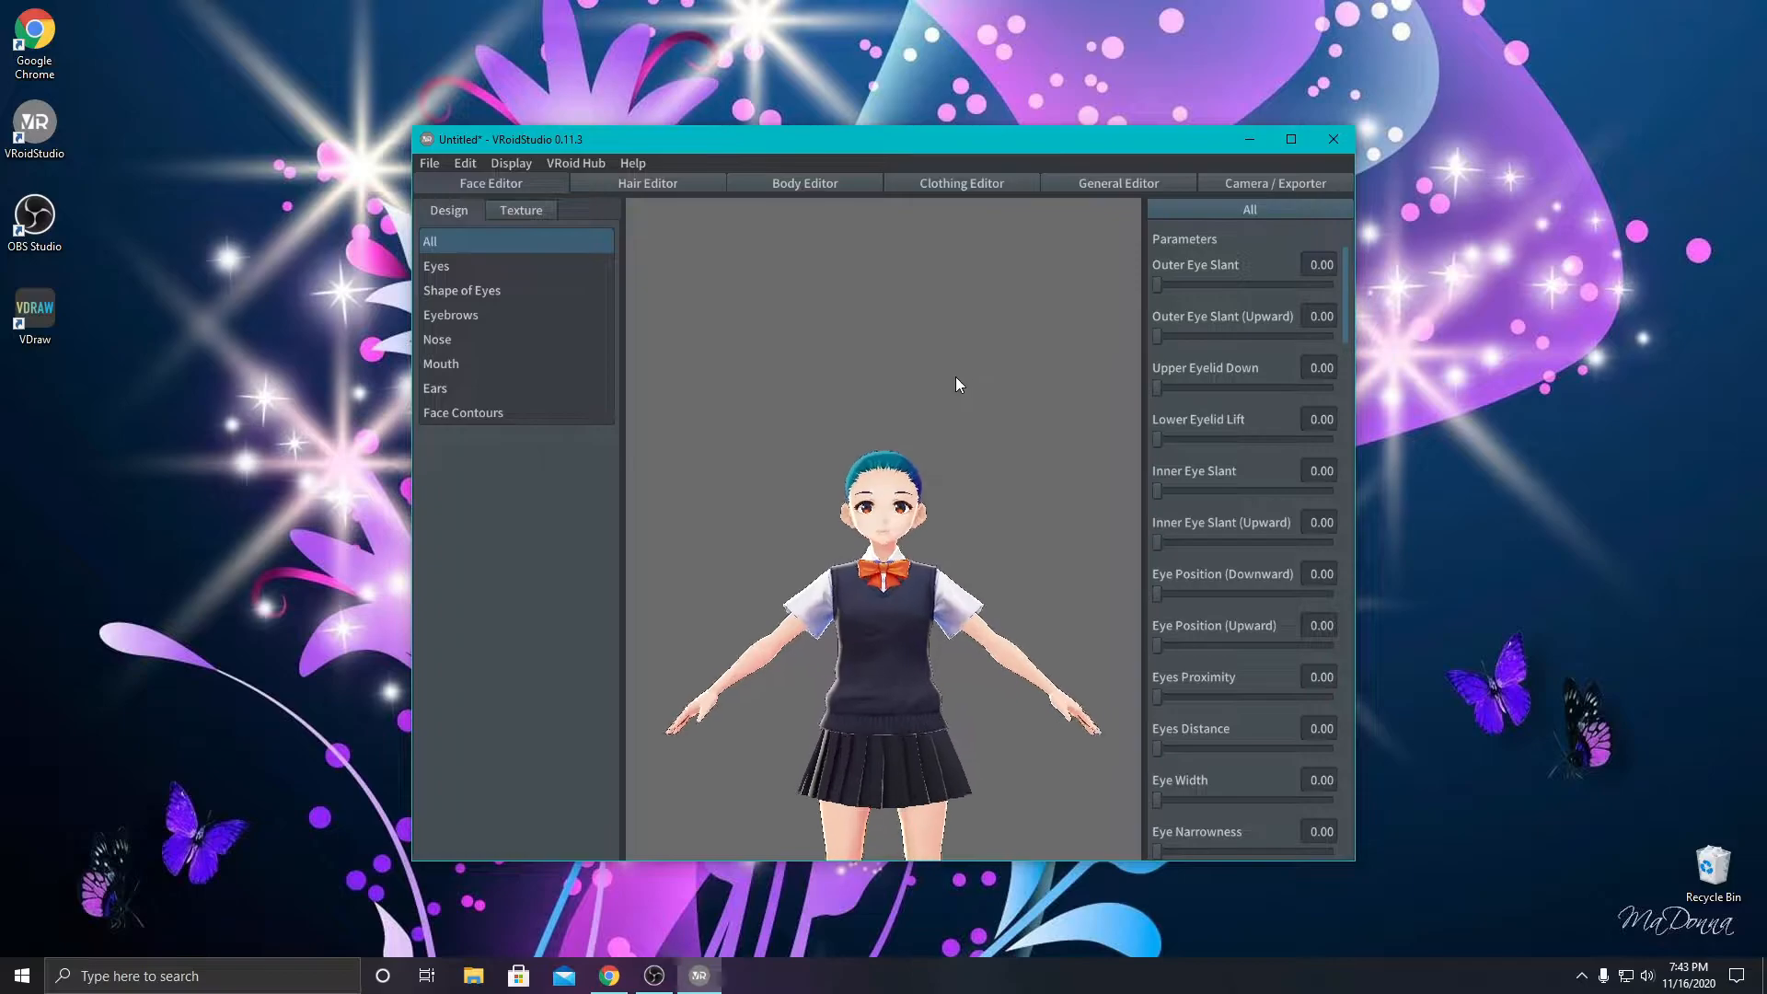
left_click_drag(926, 411, 726, 421)
right_click_drag(725, 422, 677, 419)
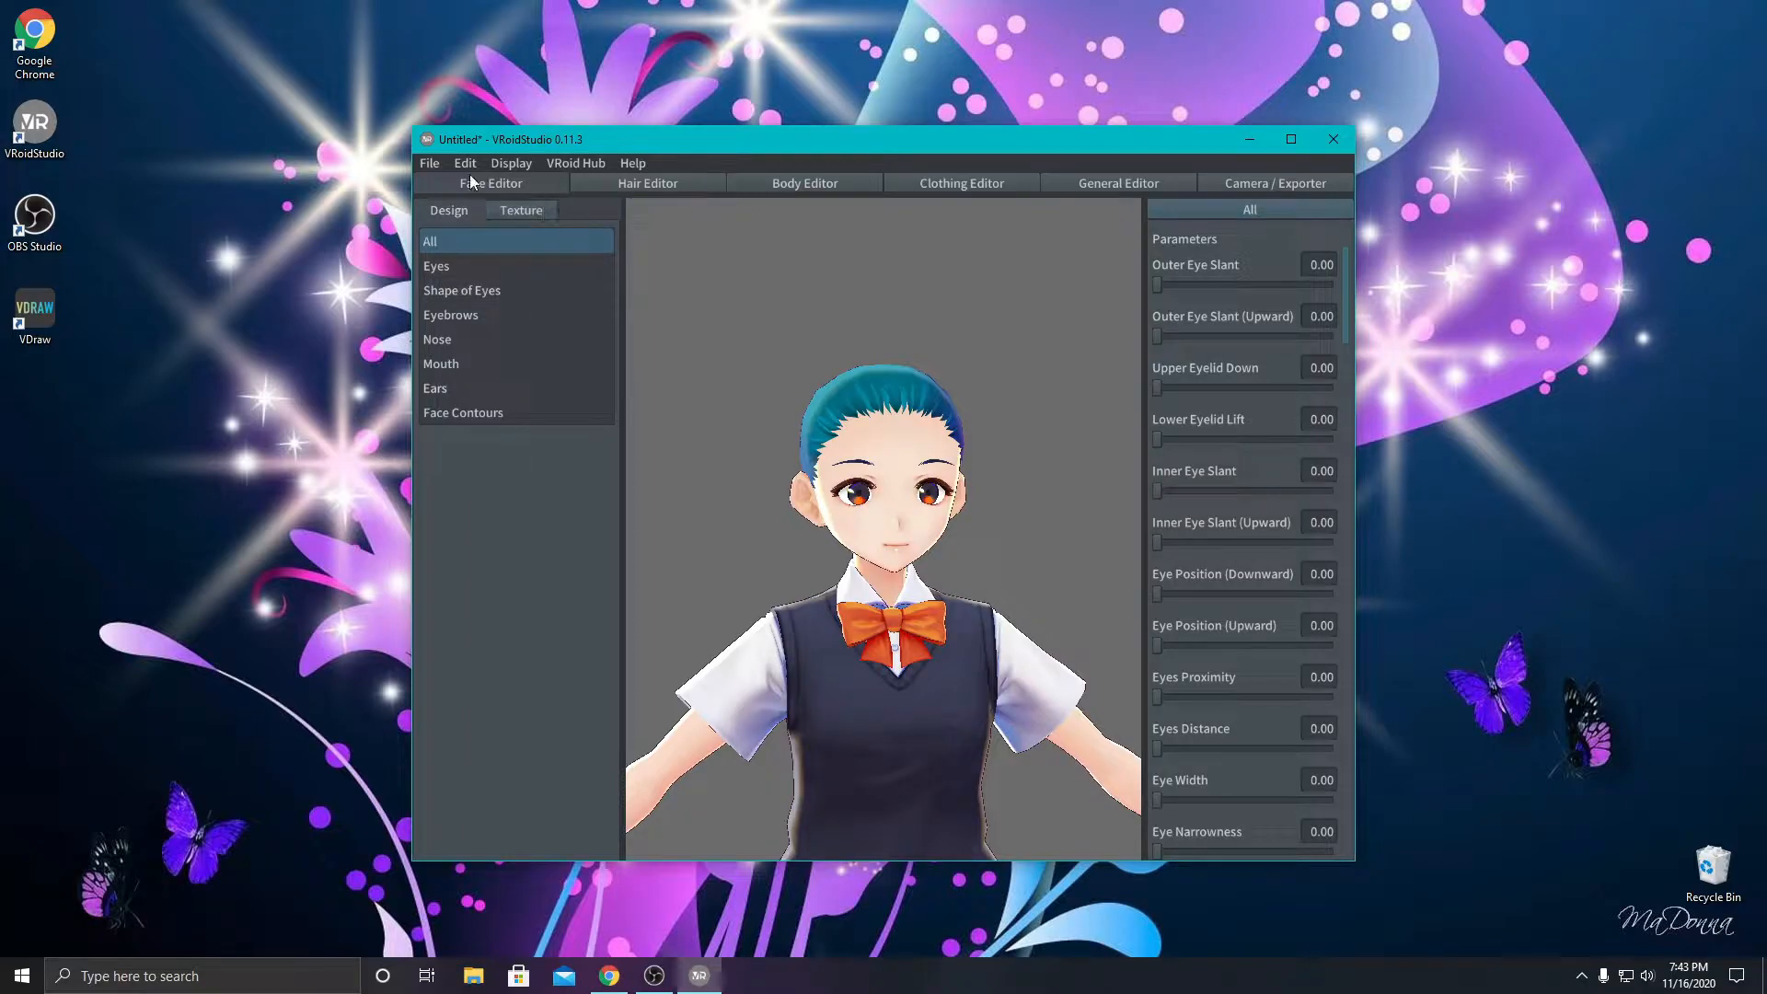
left_click(1291, 139)
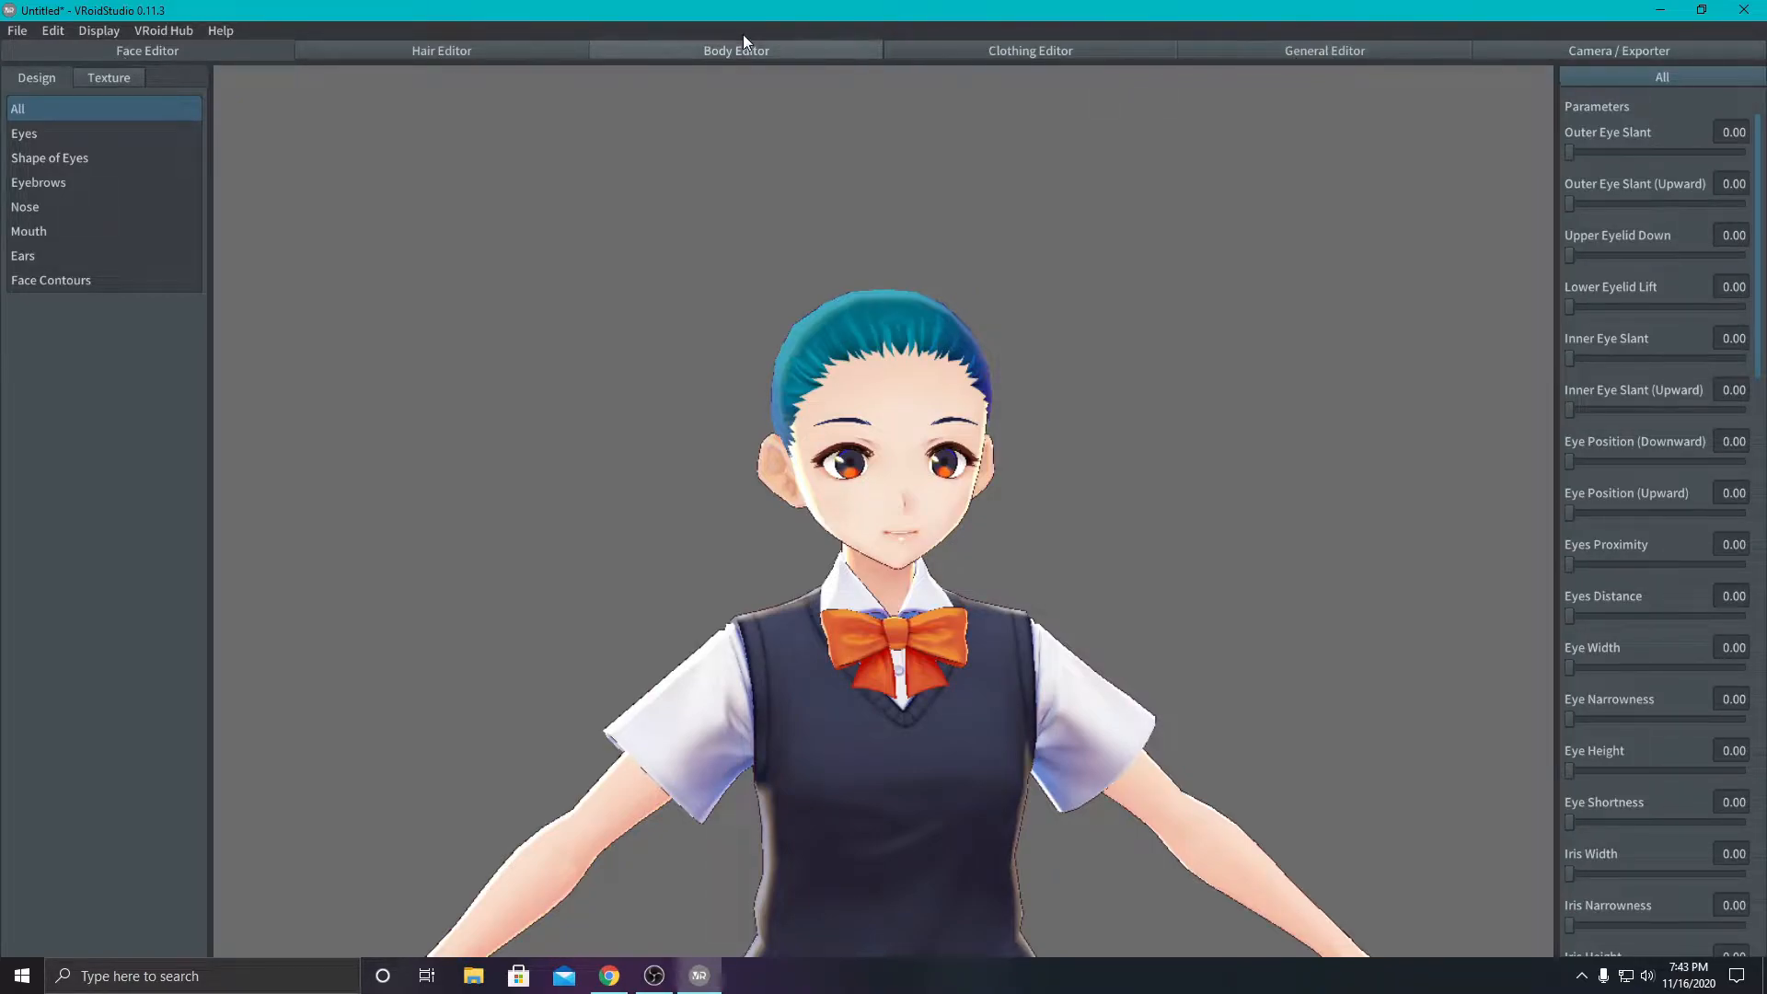
- Try the Onepiece, Uniform (Pants) and Long Coat clothing presets on the avatar and return to Uniform (Skirt)
left_click(1023, 51)
left_click(84, 134)
left_click(42, 202)
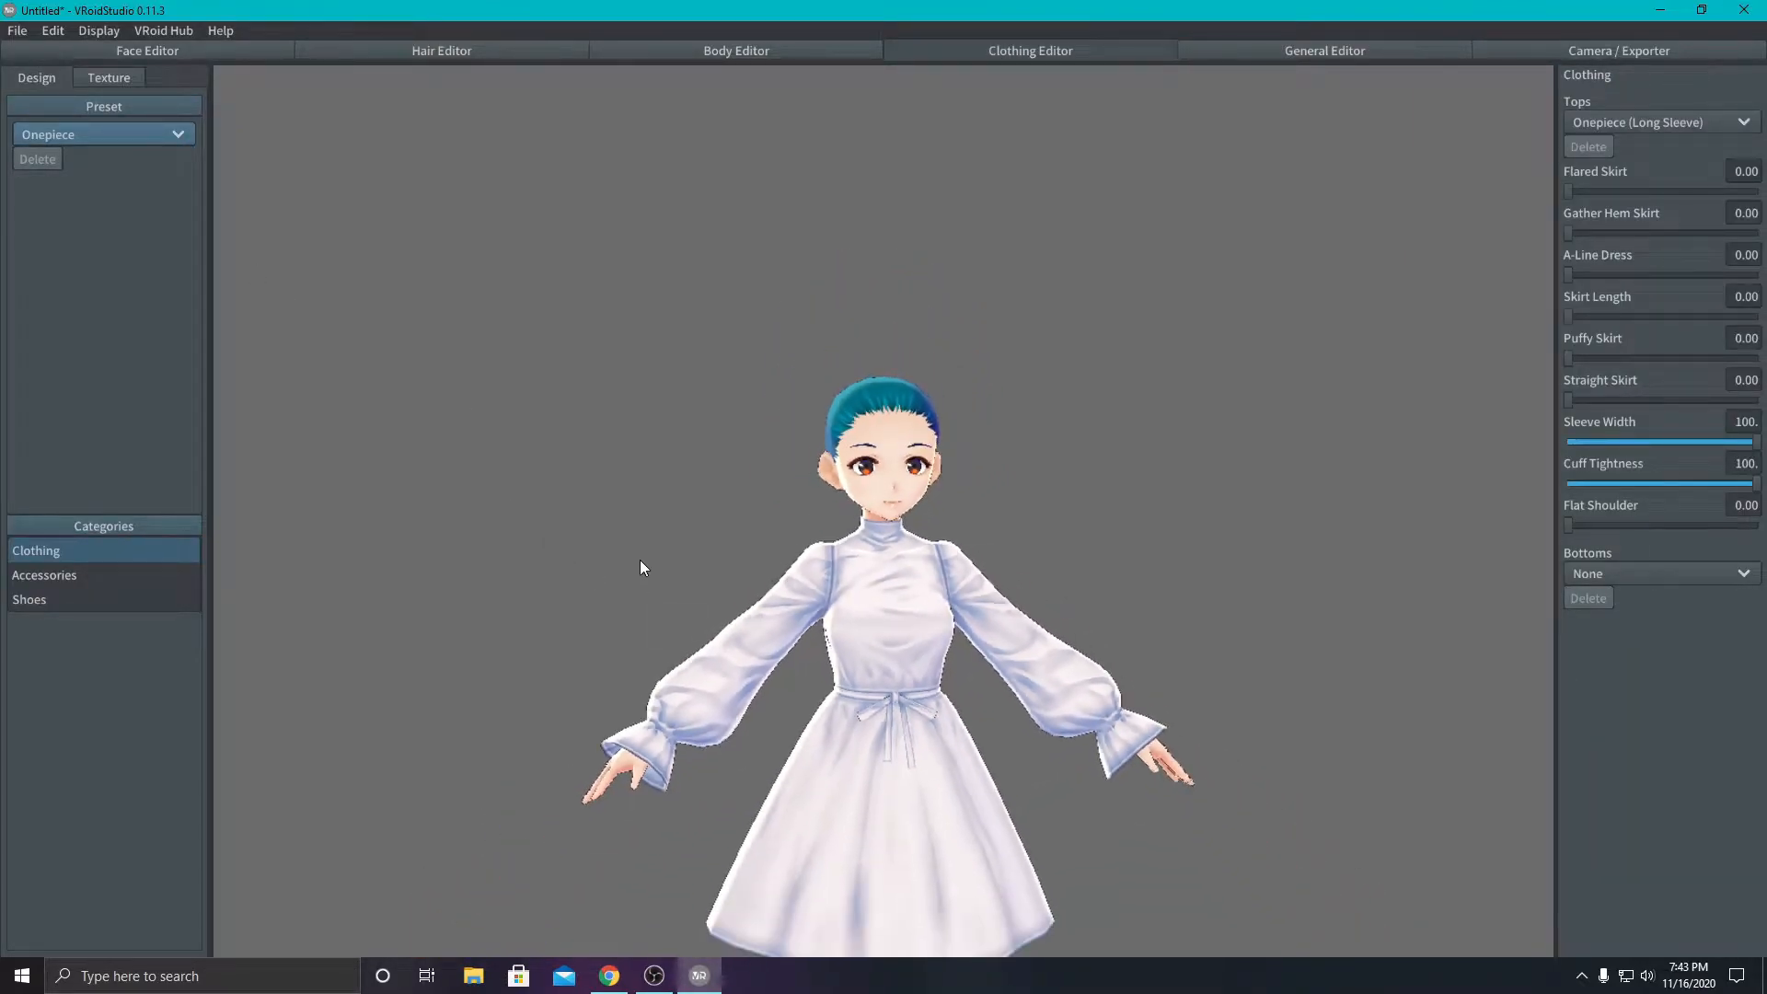
left_click(64, 134)
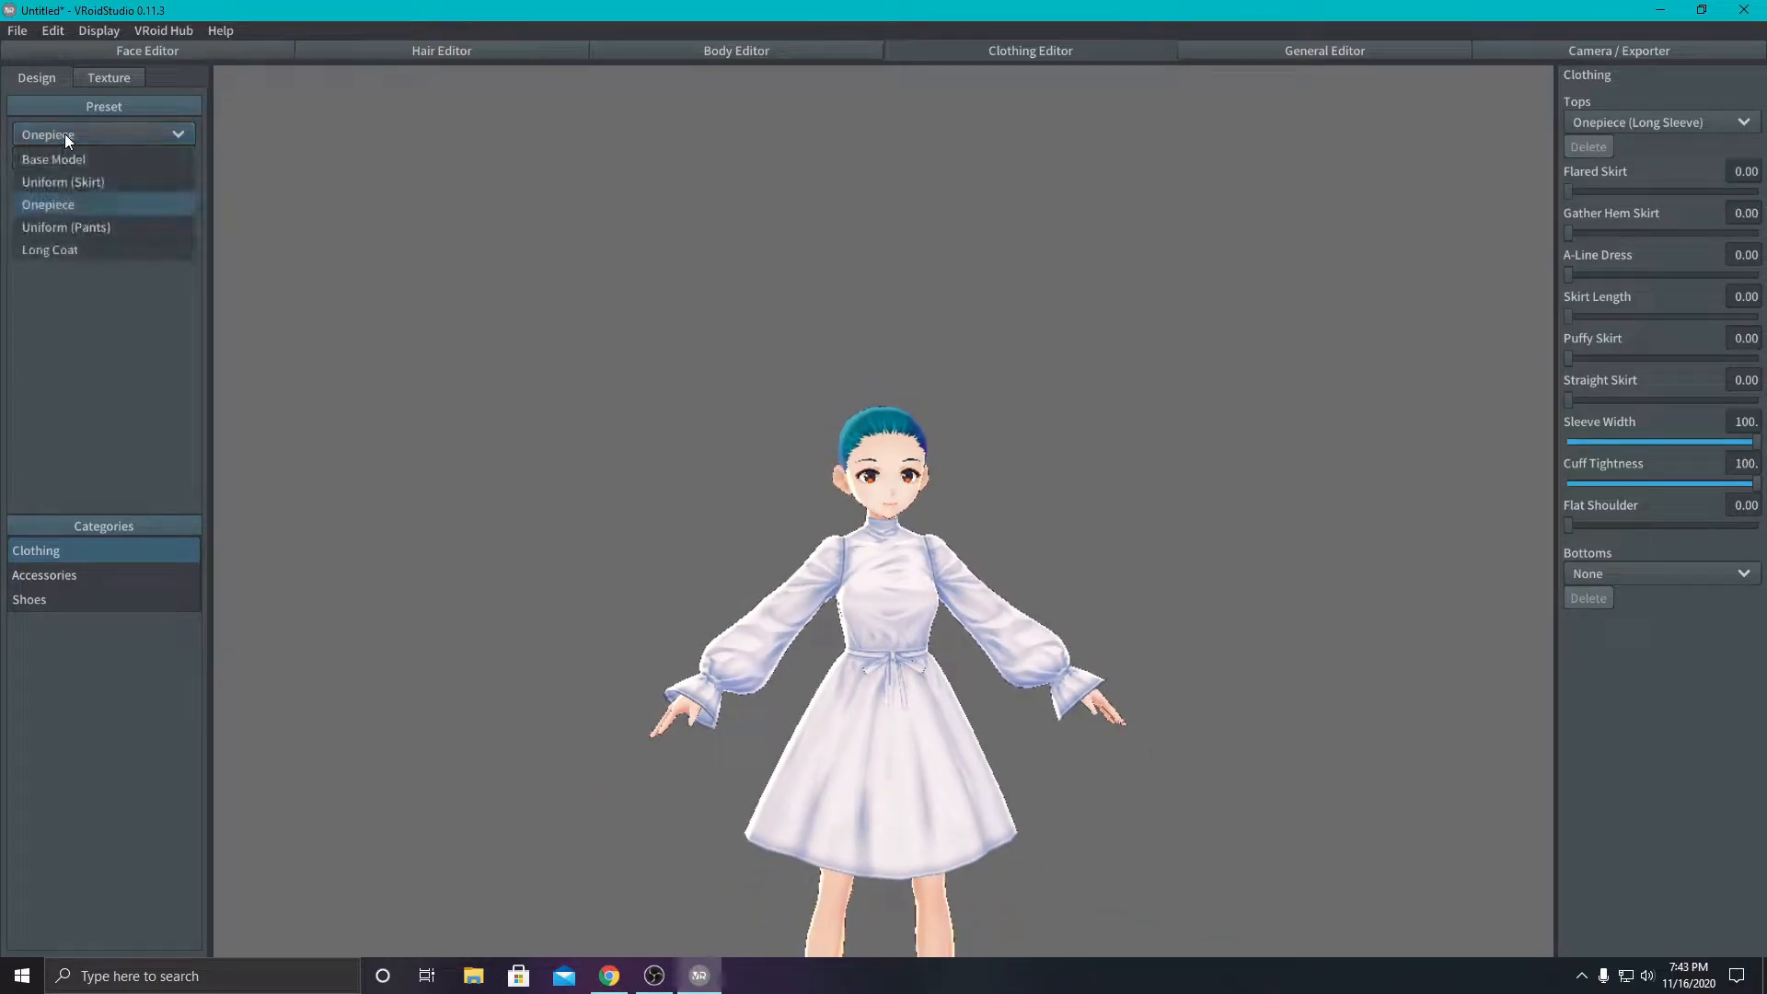
left_click(59, 227)
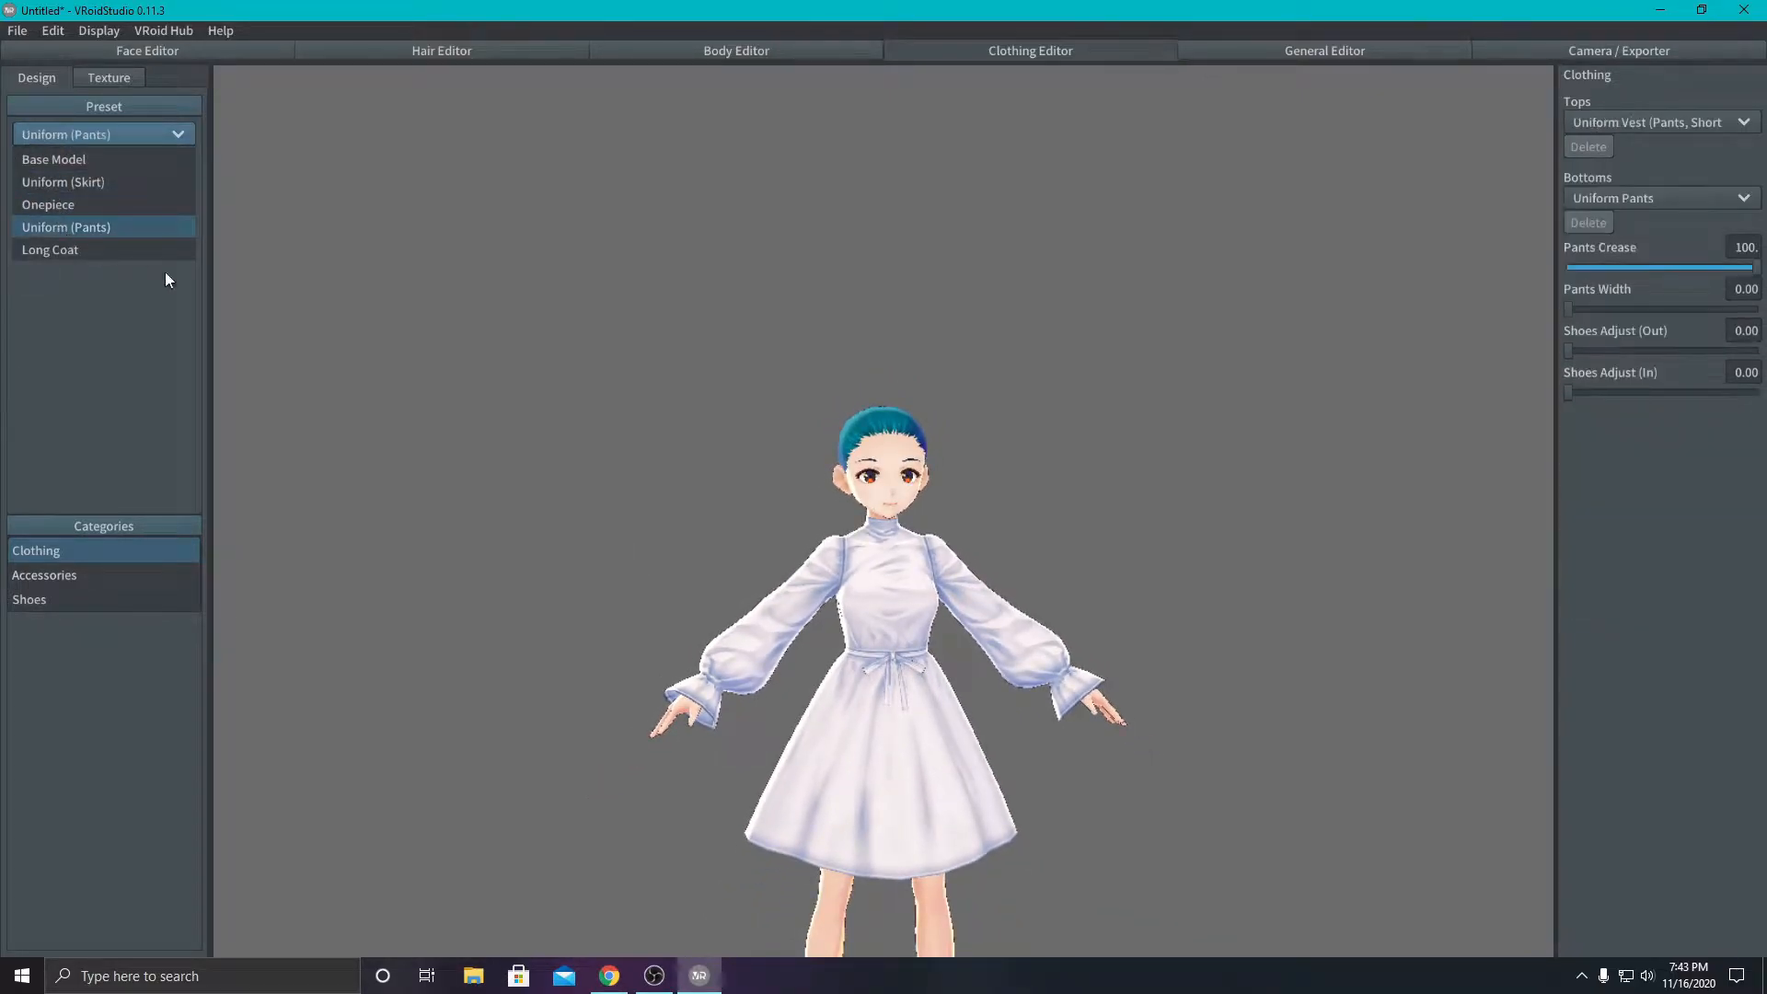
left_click(80, 142)
left_click(64, 182)
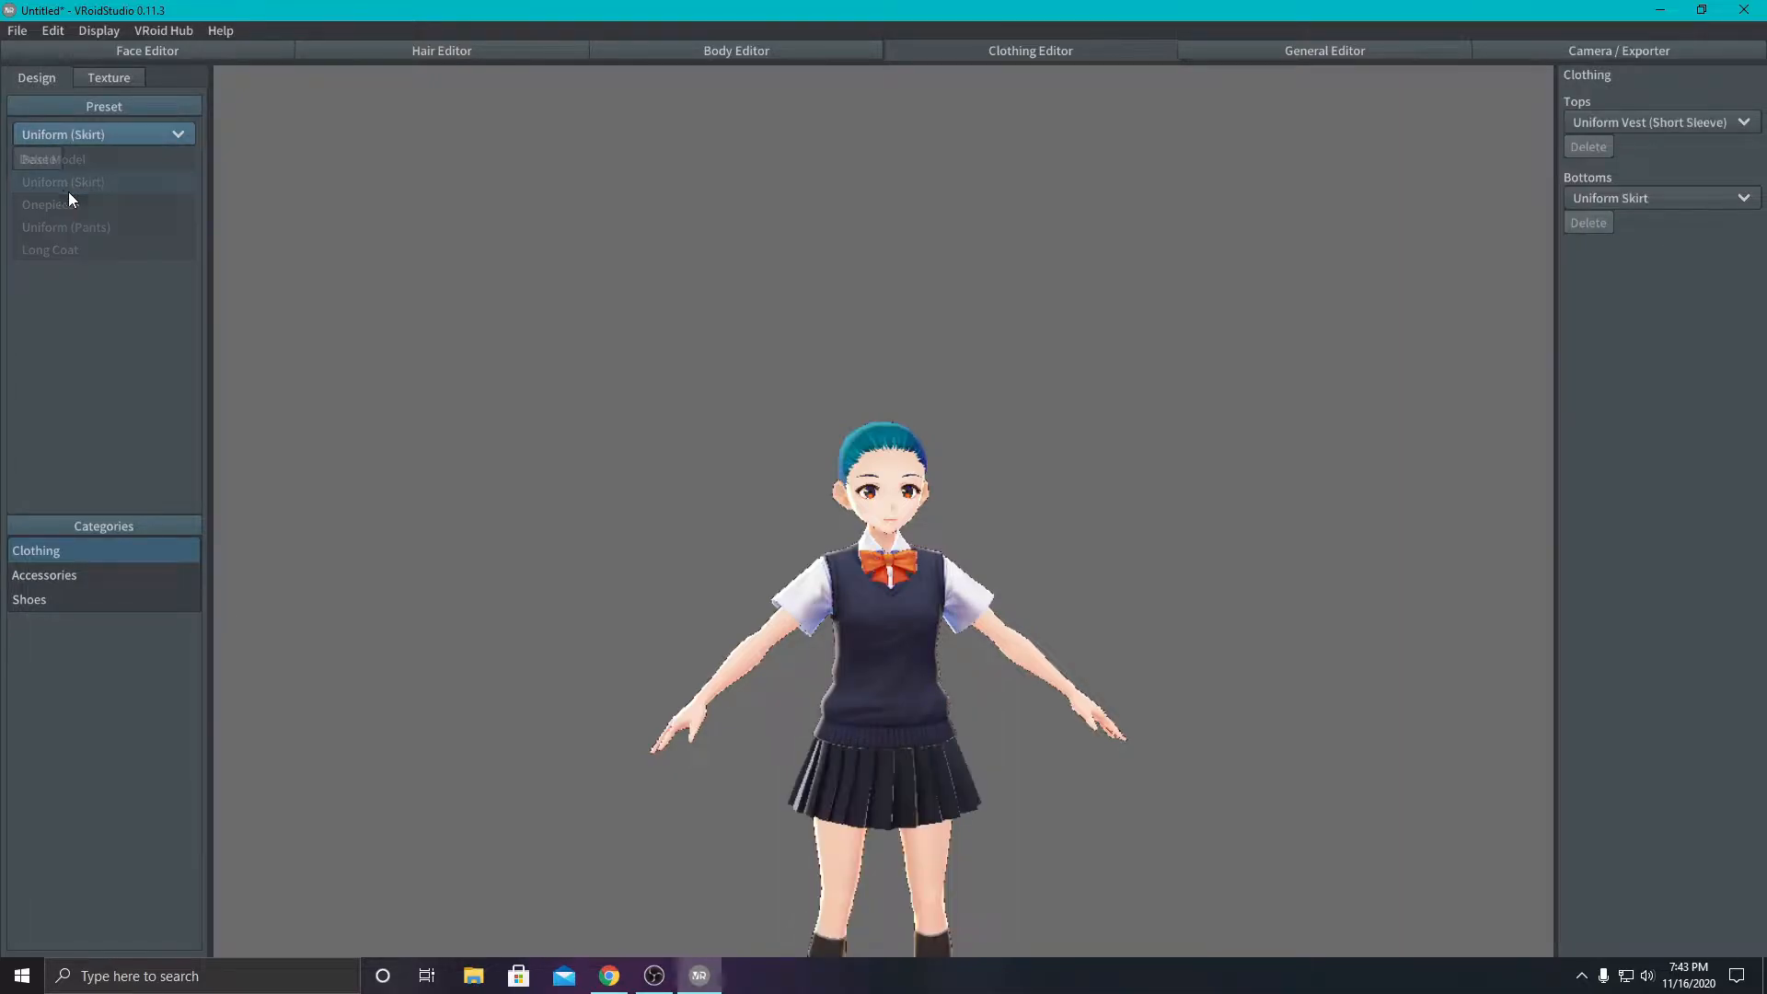
left_click(57, 137)
left_click(53, 249)
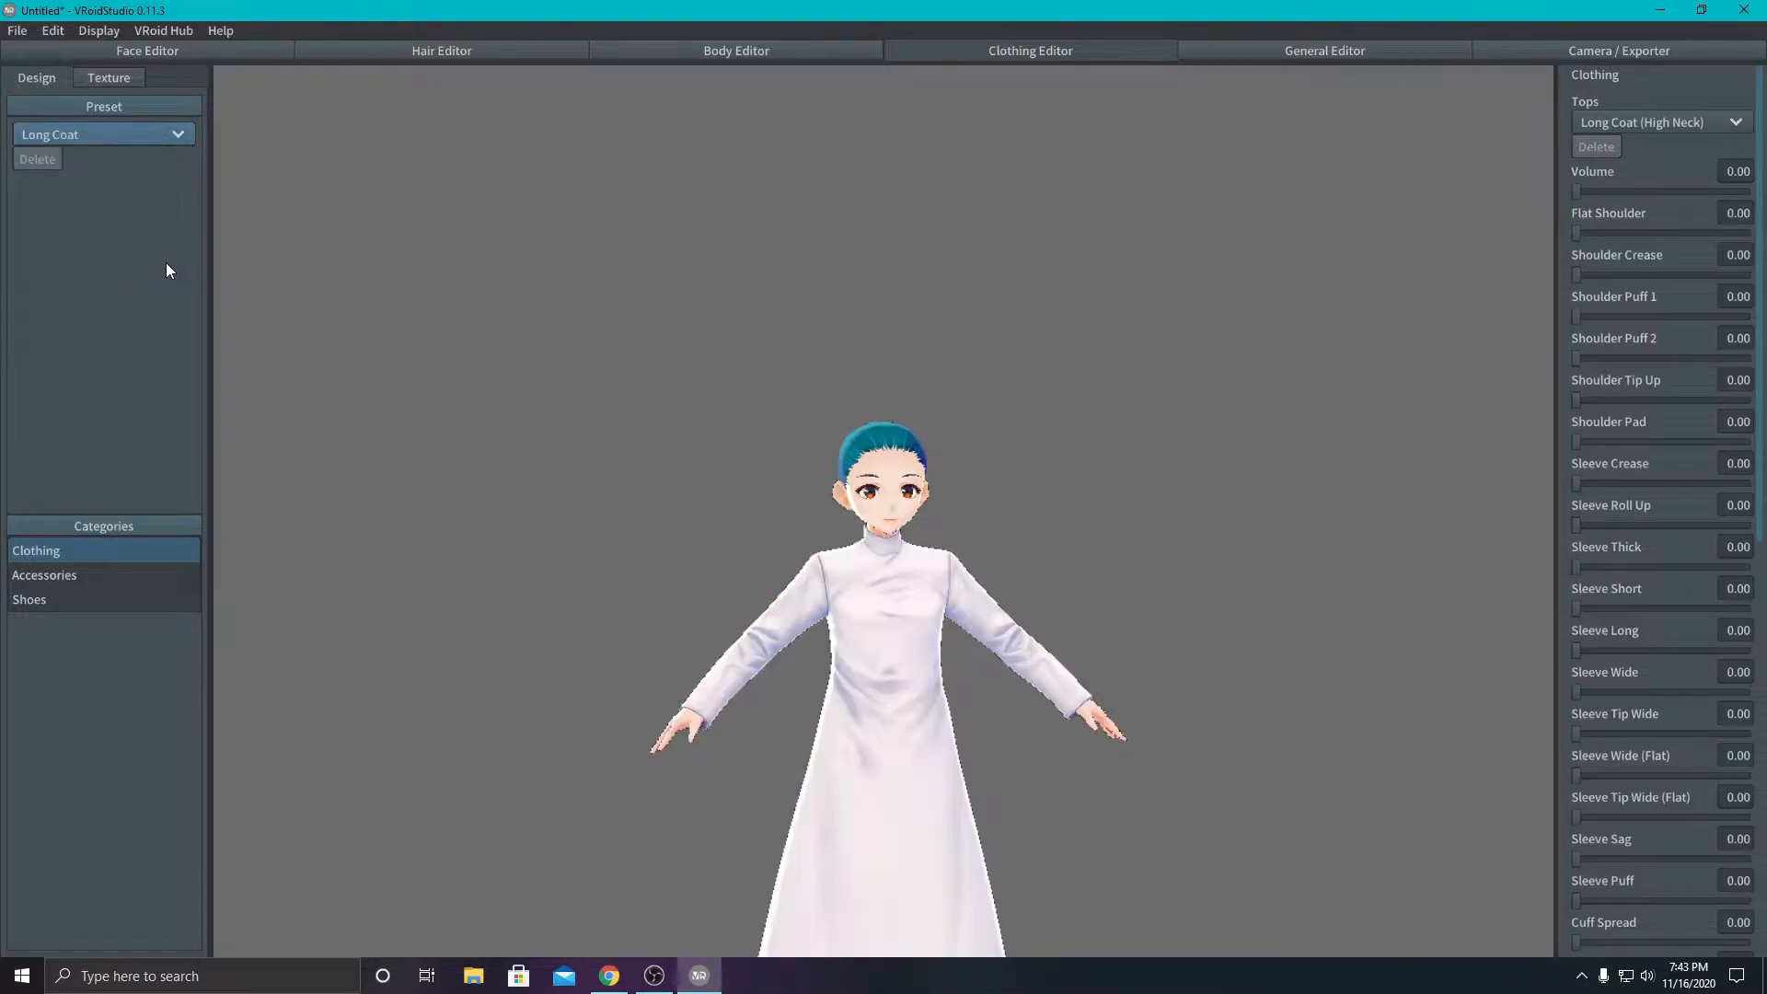
left_click(97, 130)
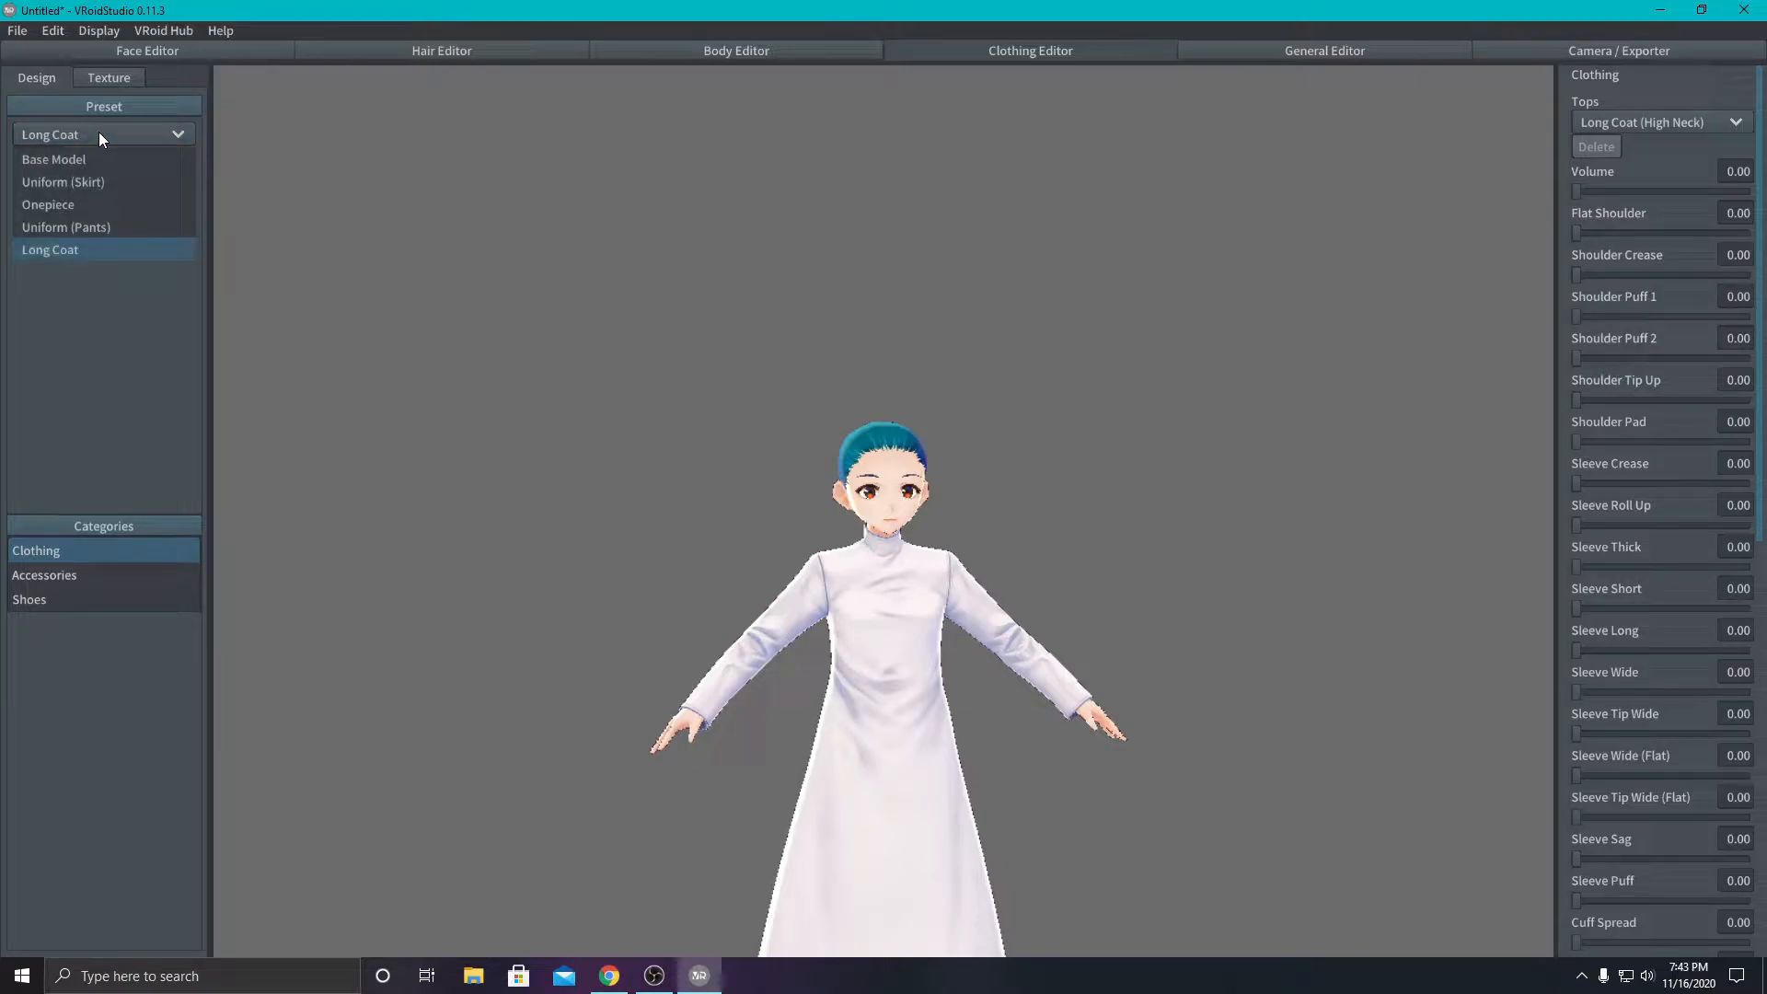
left_click(64, 183)
- Try the Onepiece (Half Sleeve) and Onepiece (Pencil Skirt) tops and restore the Uniform Vest (Short Sleeve)
left_click(1594, 122)
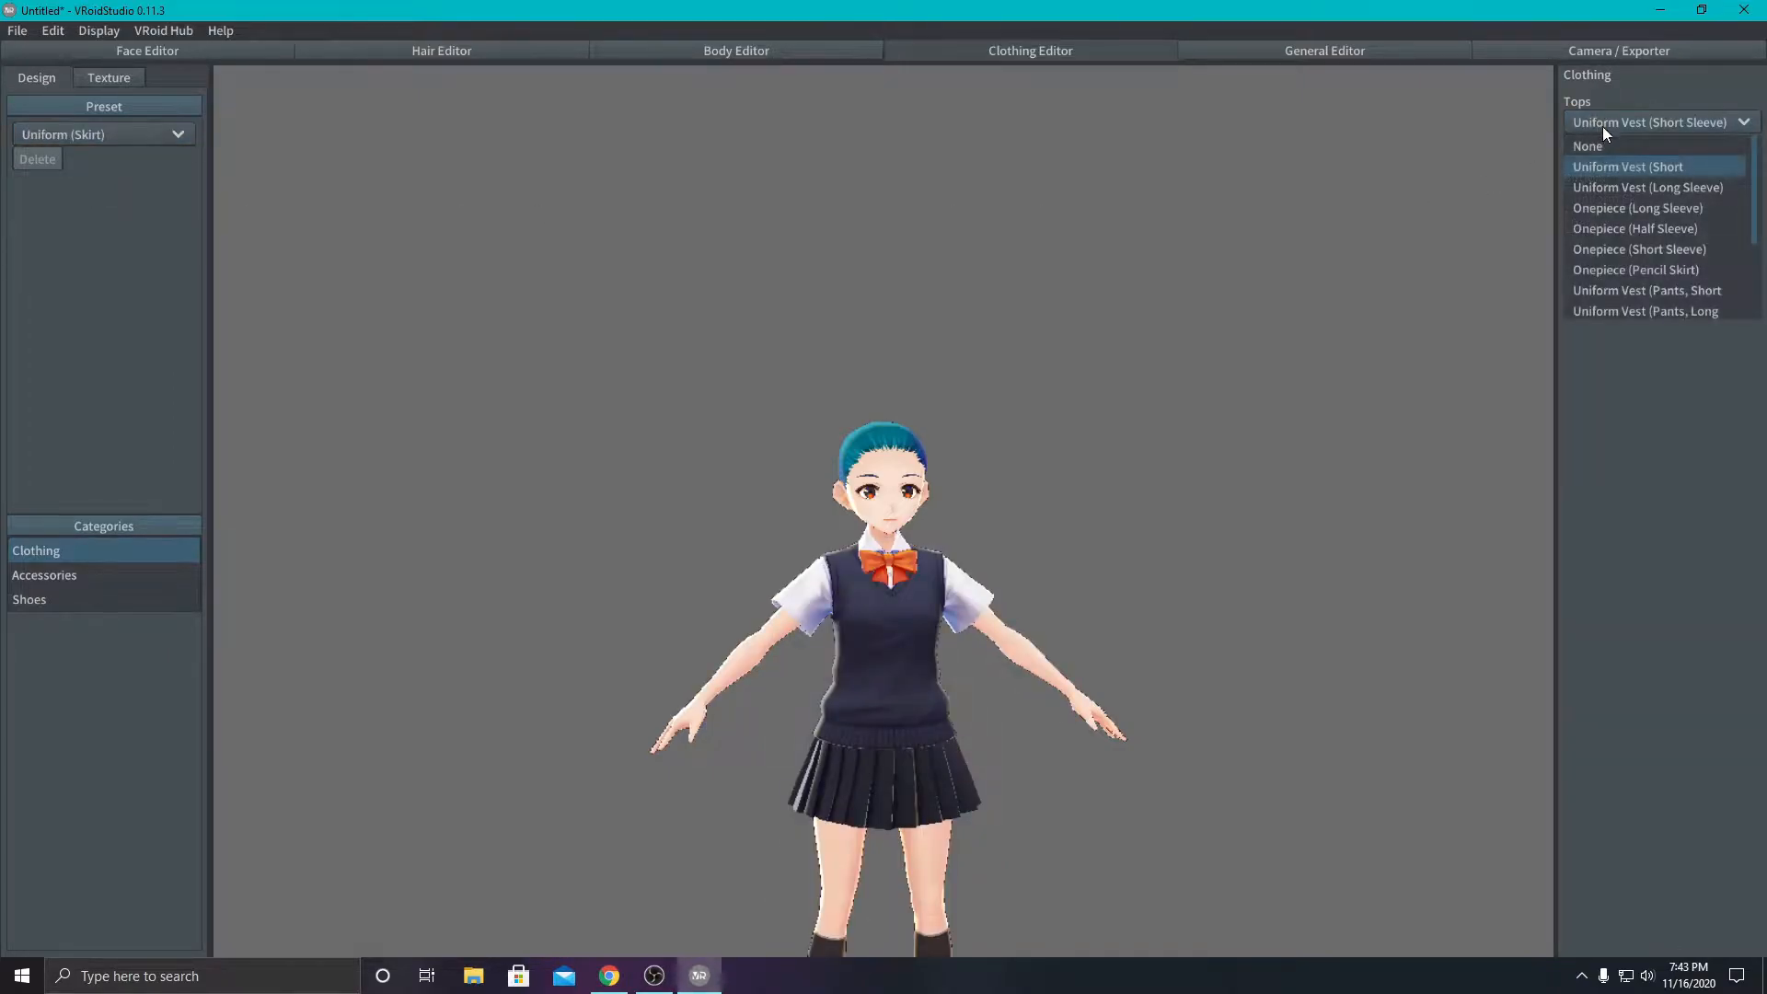
left_click(1618, 228)
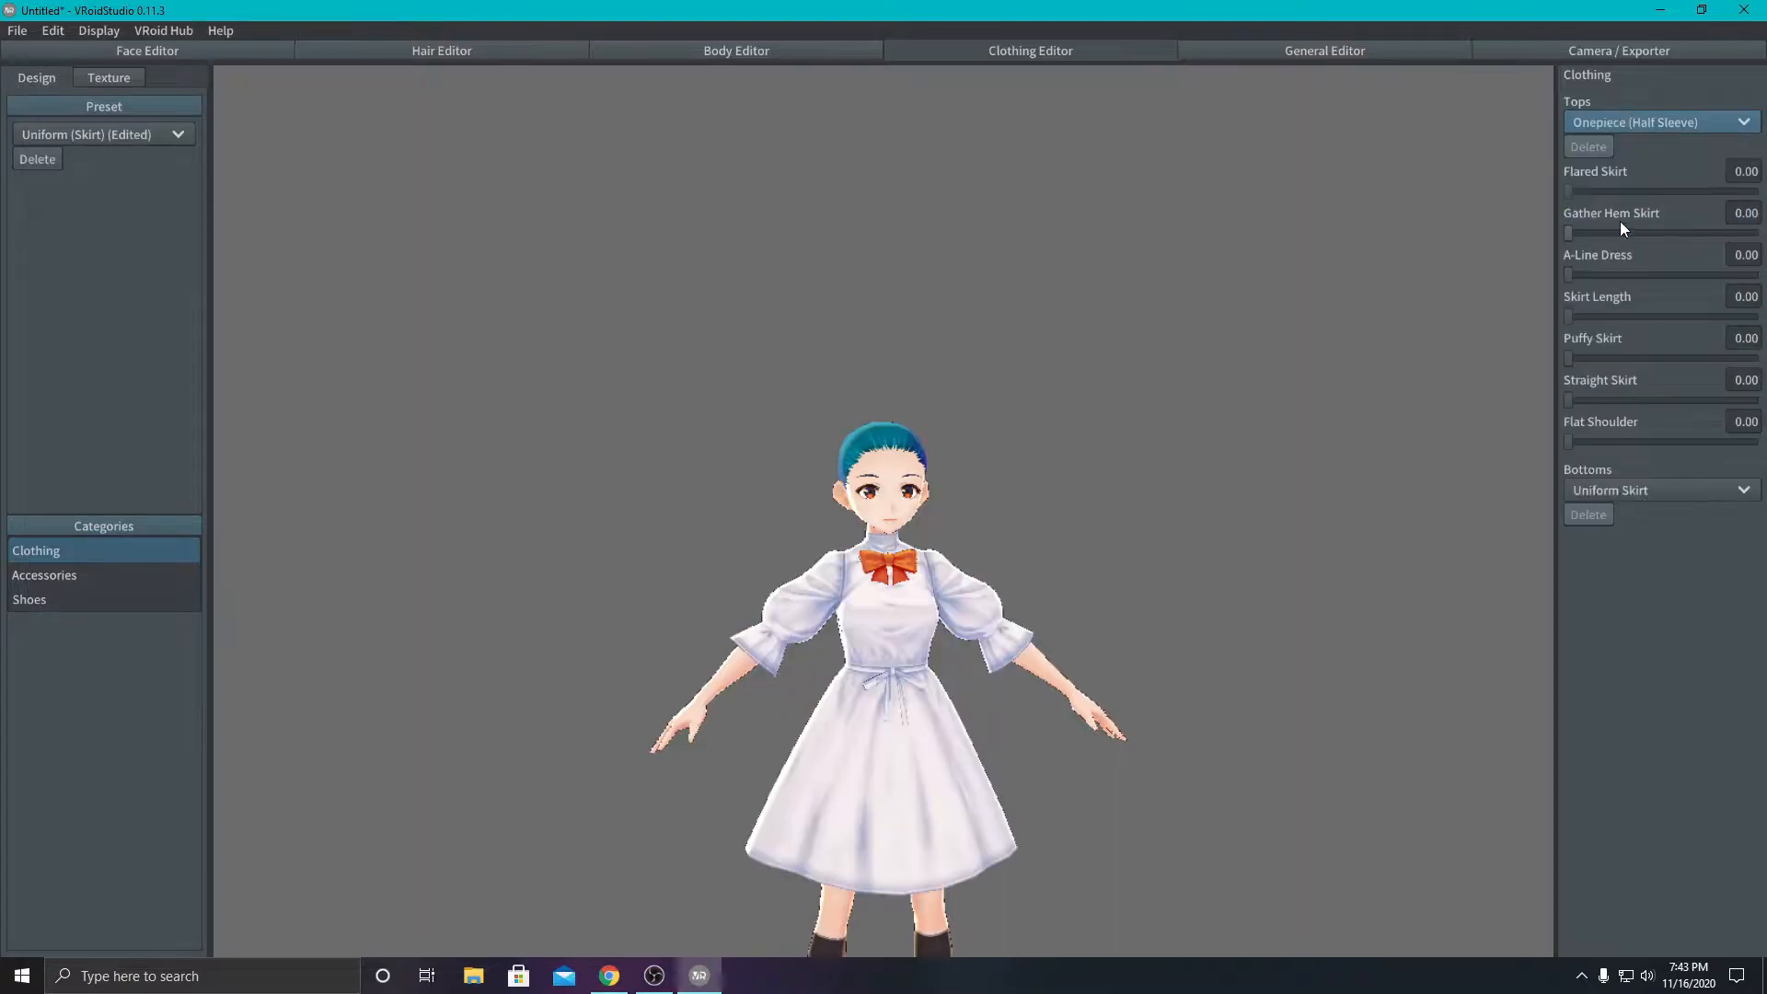
left_click(1627, 120)
left_click(1617, 271)
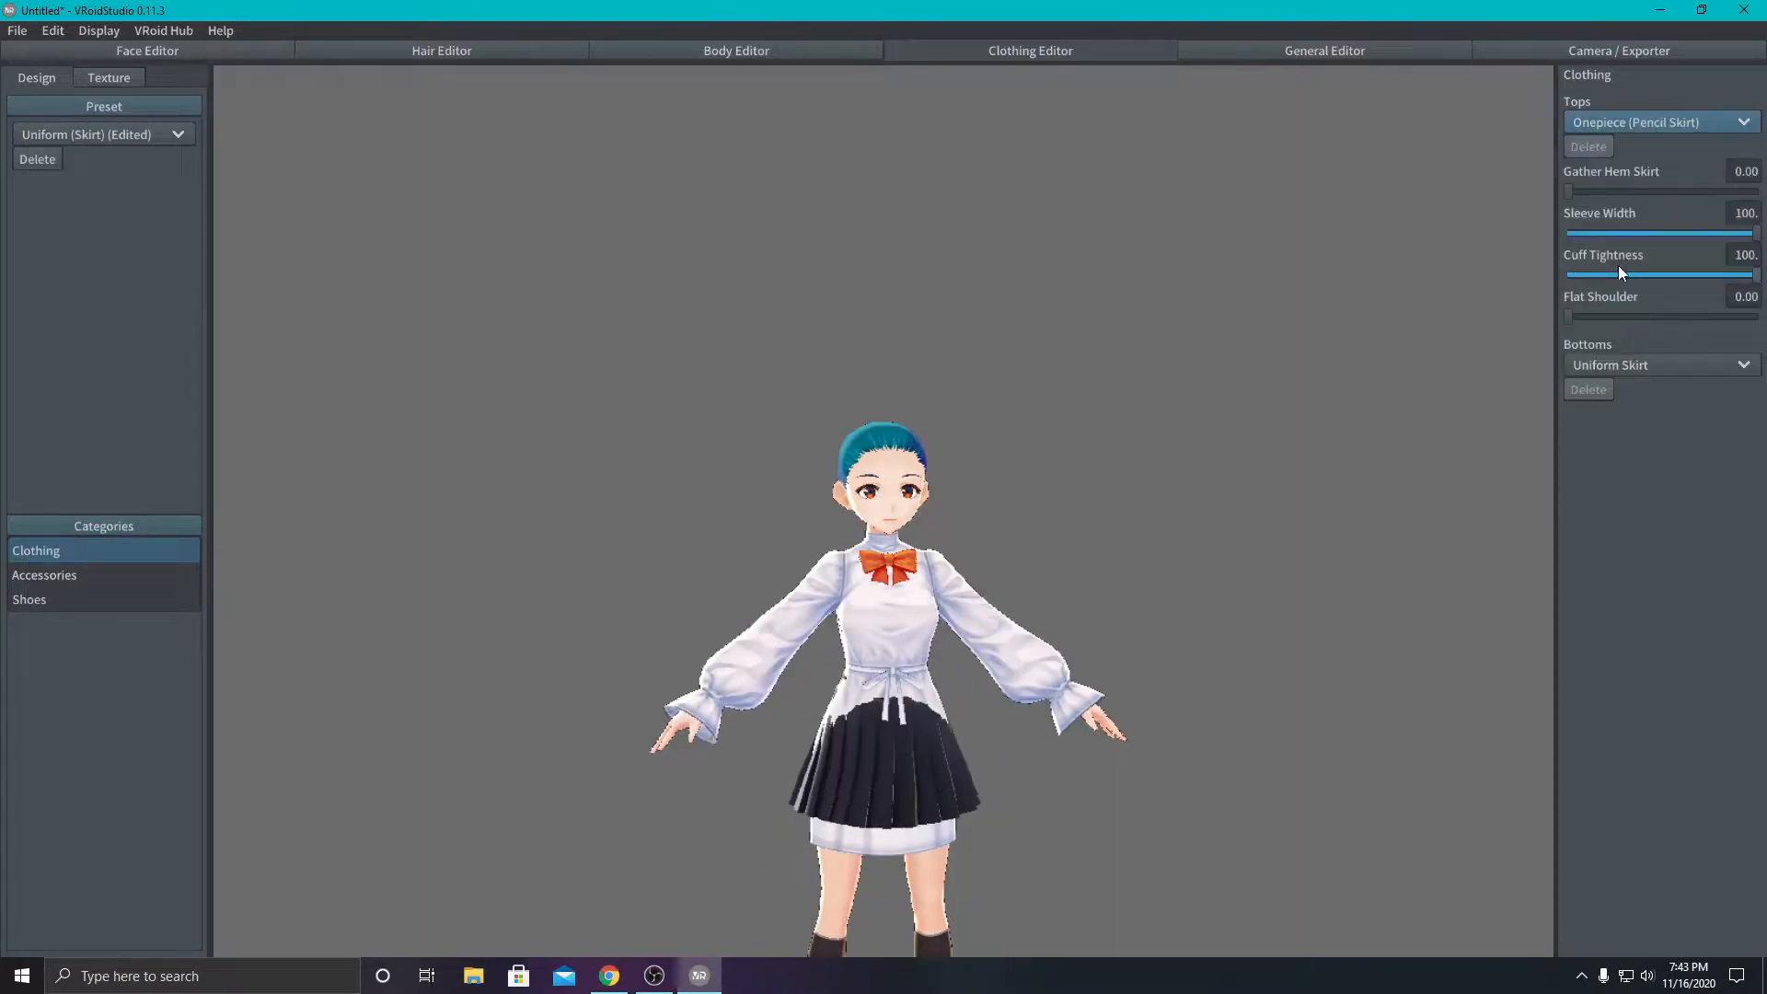
left_click(1639, 122)
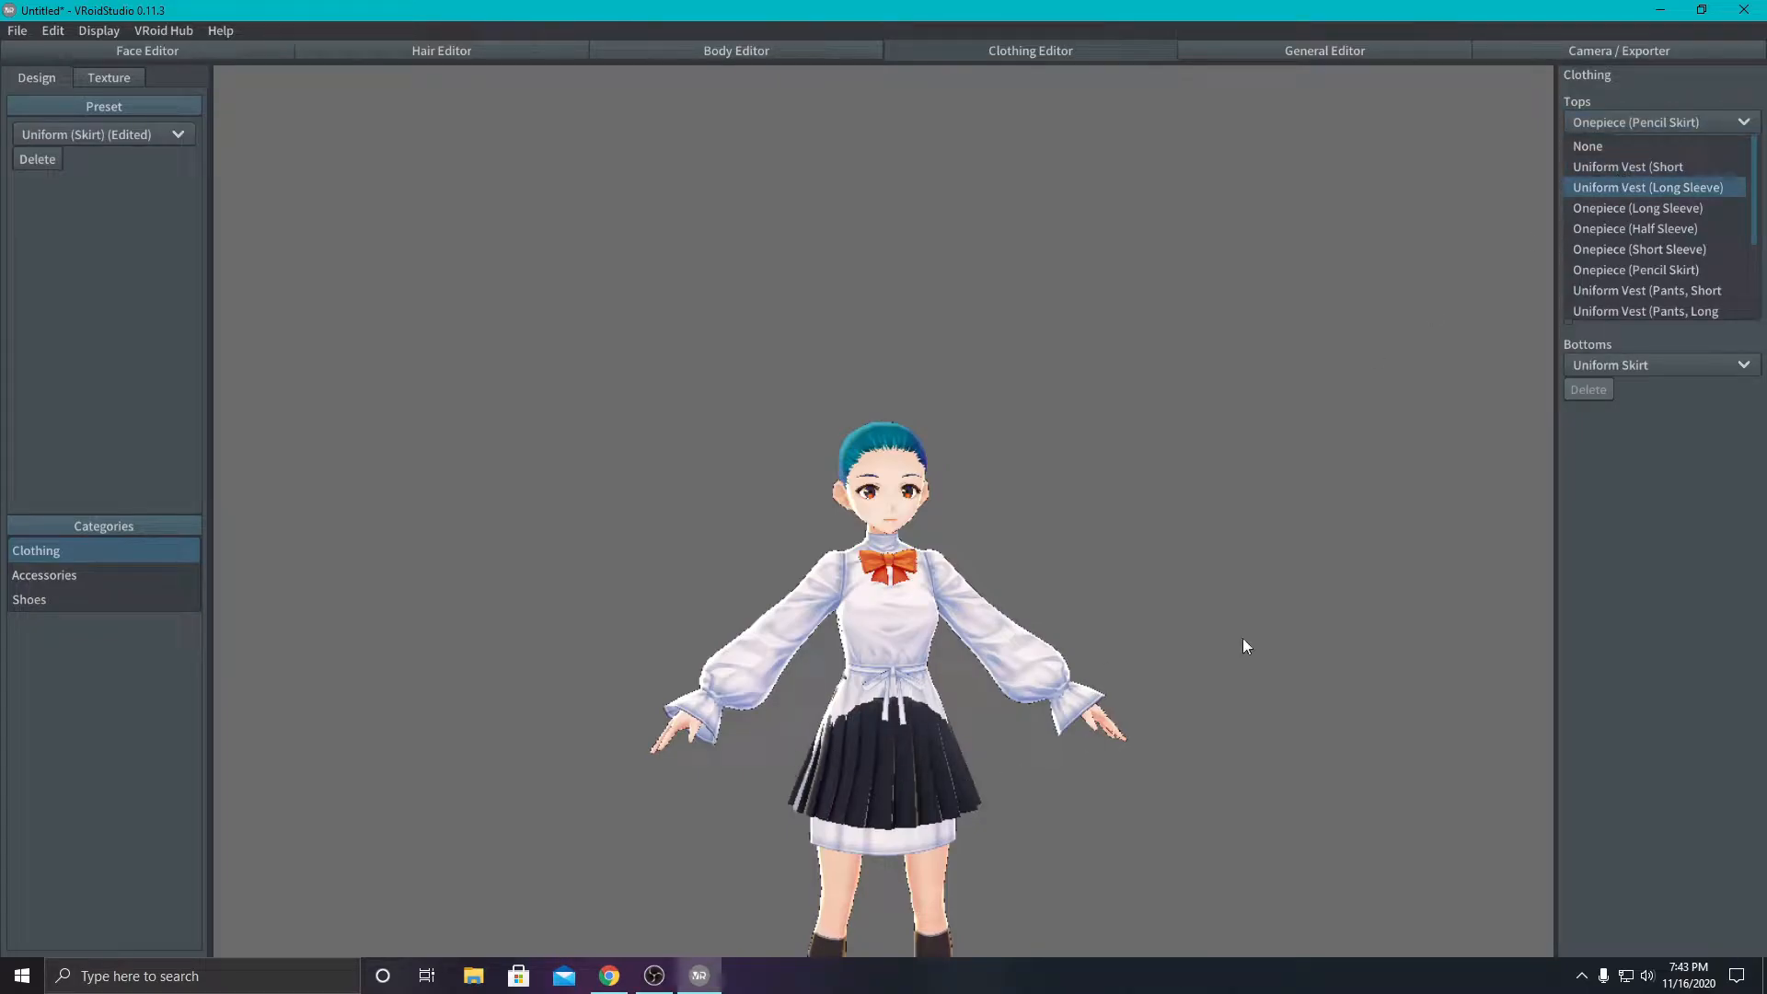
left_click(1663, 166)
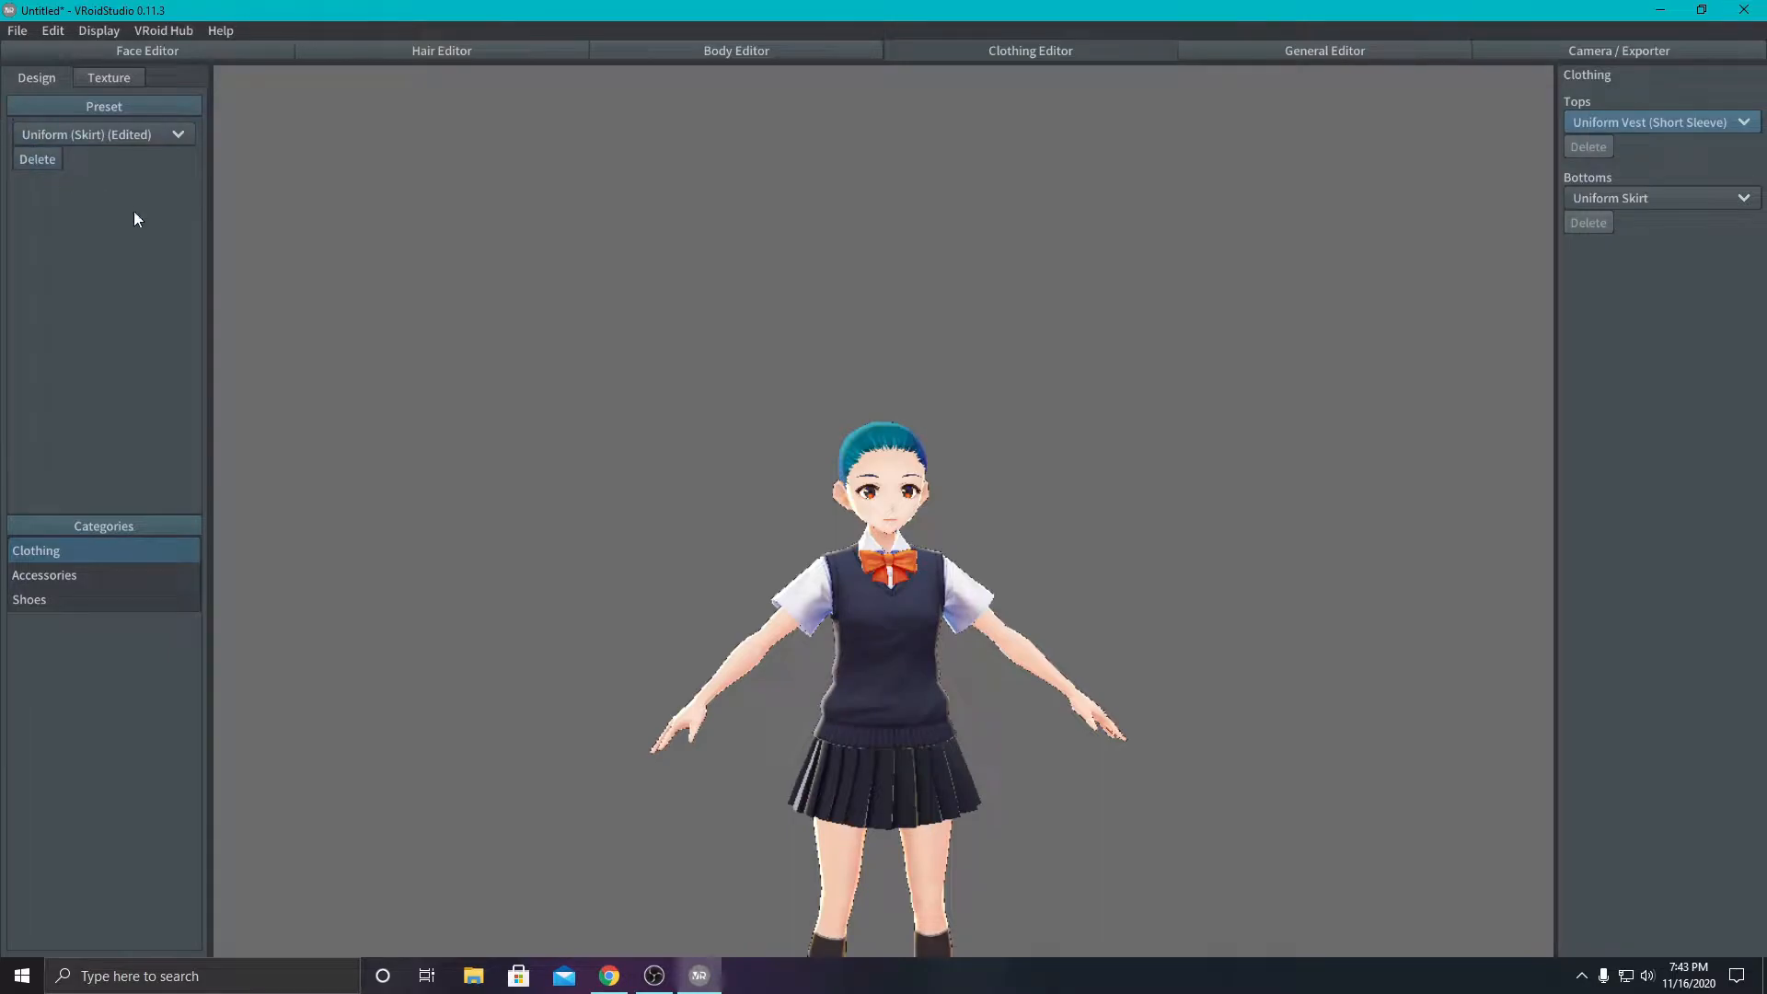
- Set the Eye Width parameter of the avatar's eyes to 0.01 in the face design
scroll(768, 450, "up", 3)
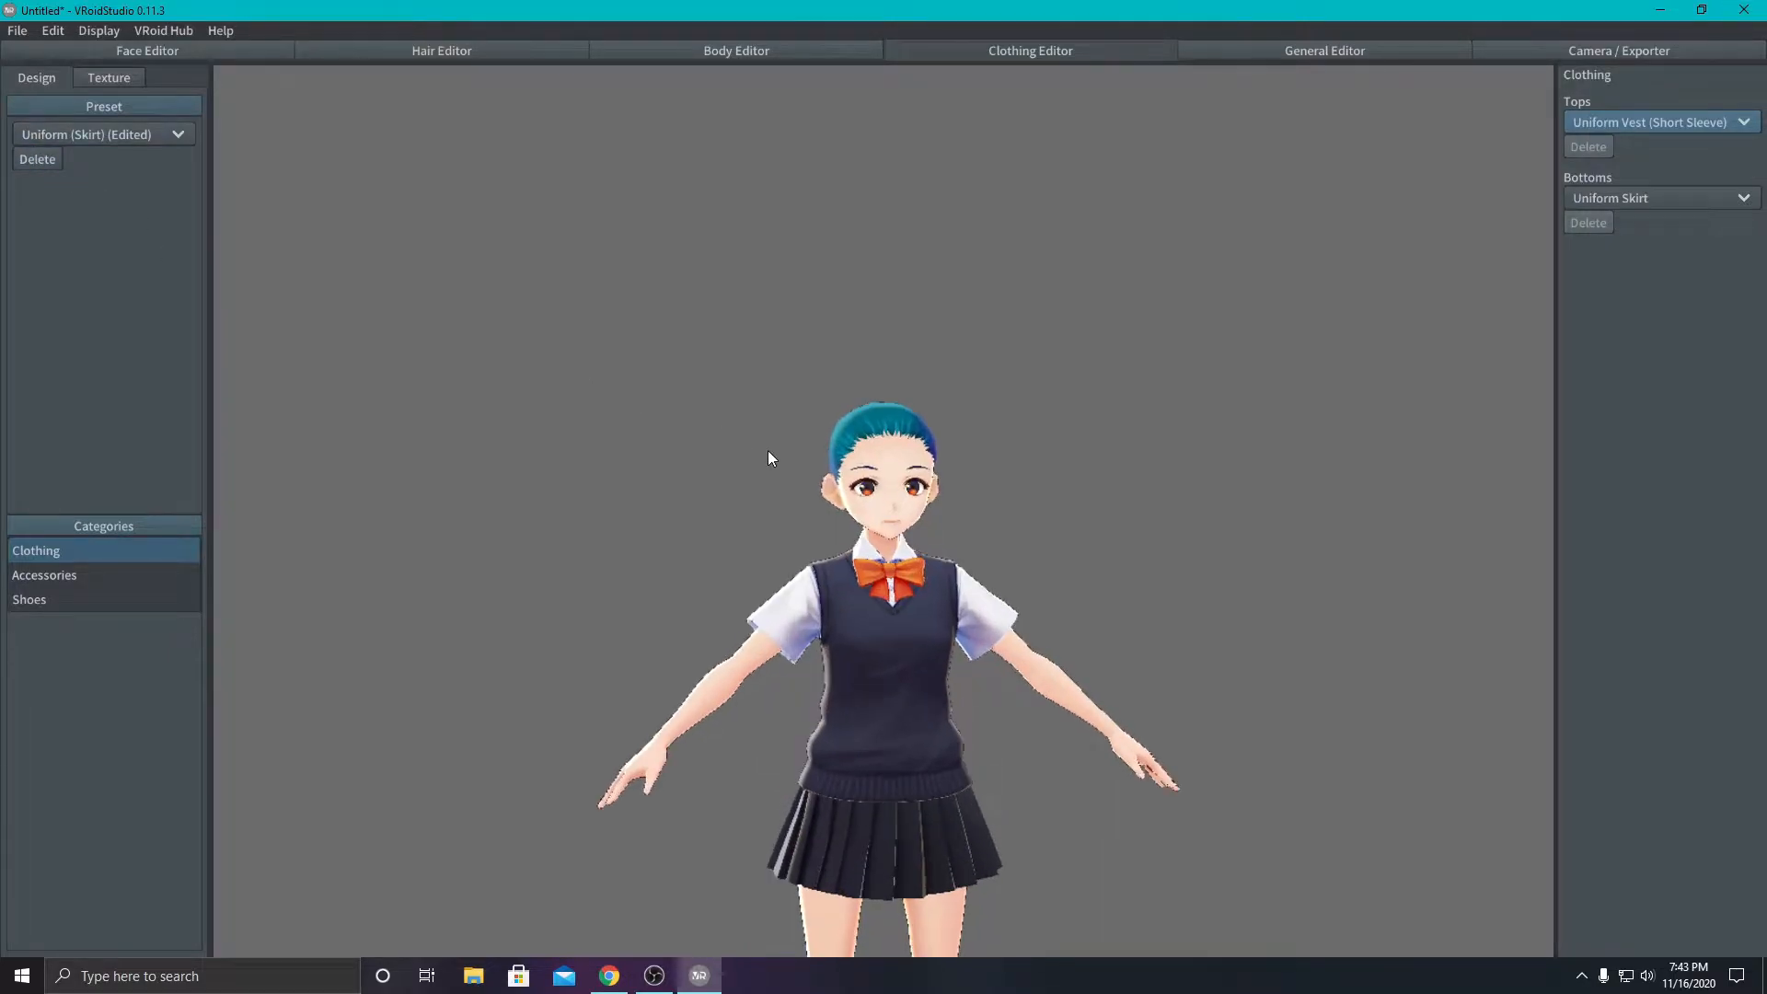
left_click(163, 53)
left_click(24, 134)
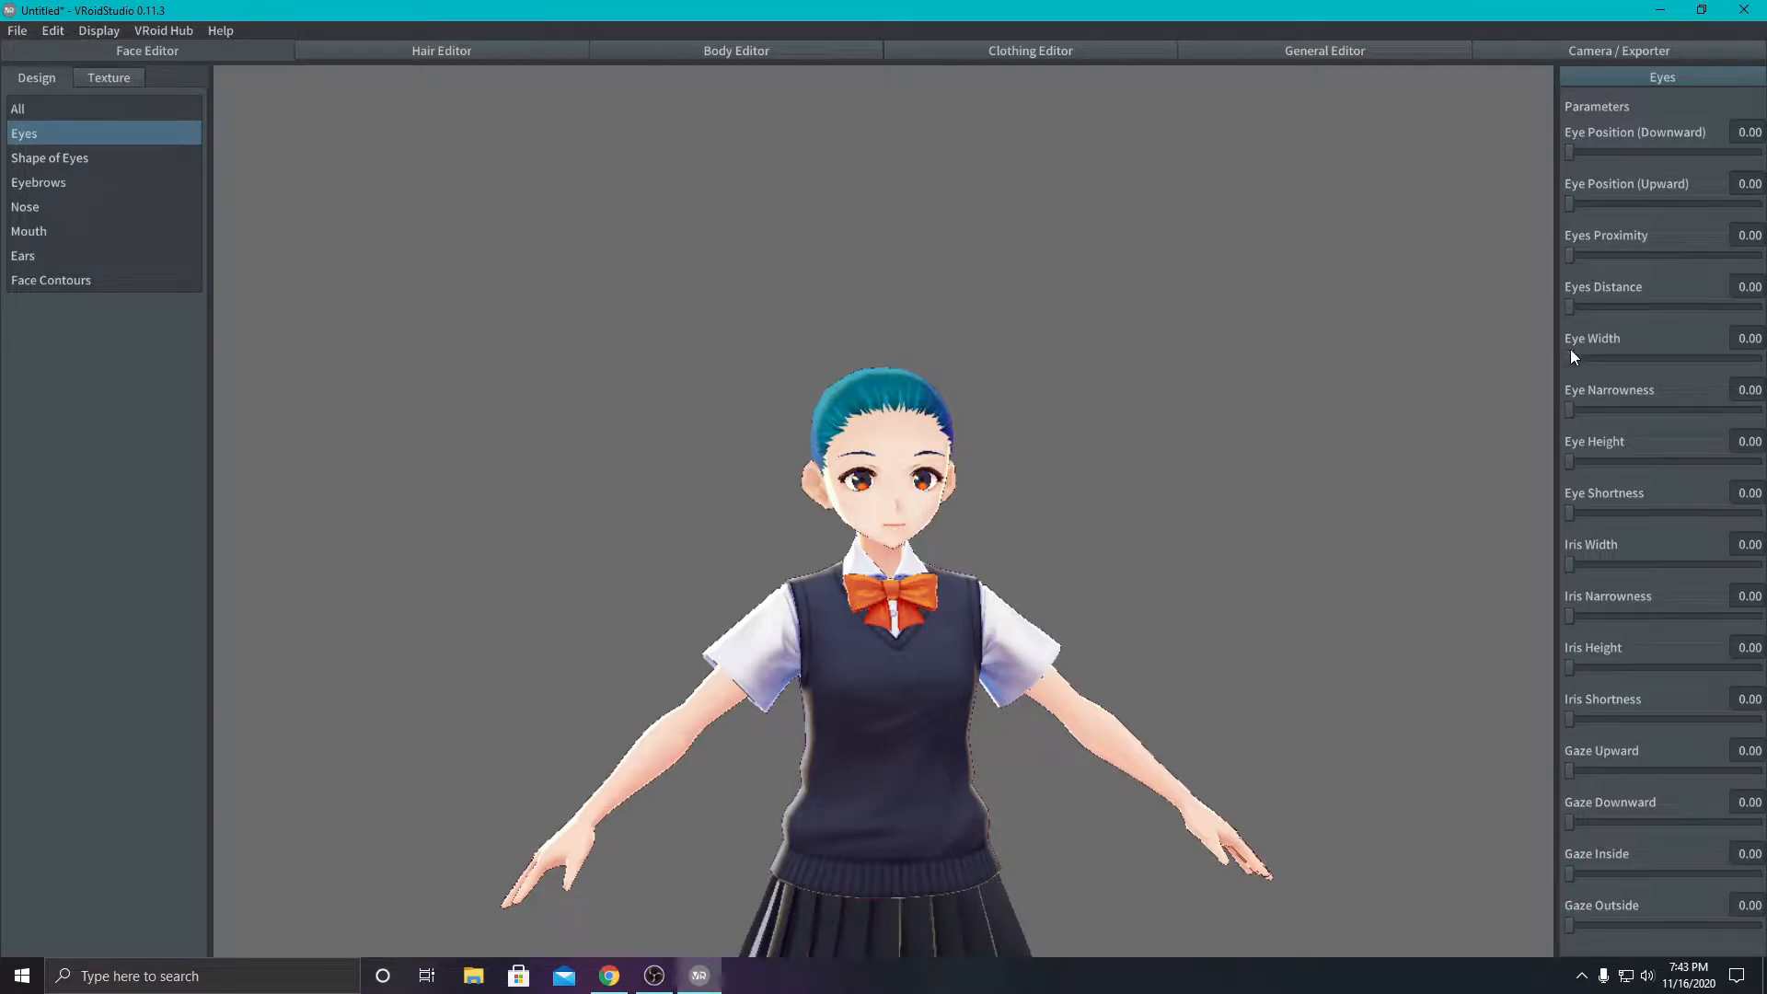
mouse_move(1573, 360)
left_mouse_down()
mouse_move(1716, 355)
mouse_move(1578, 342)
left_mouse_up()
right_click_drag(1078, 447, 919, 447)
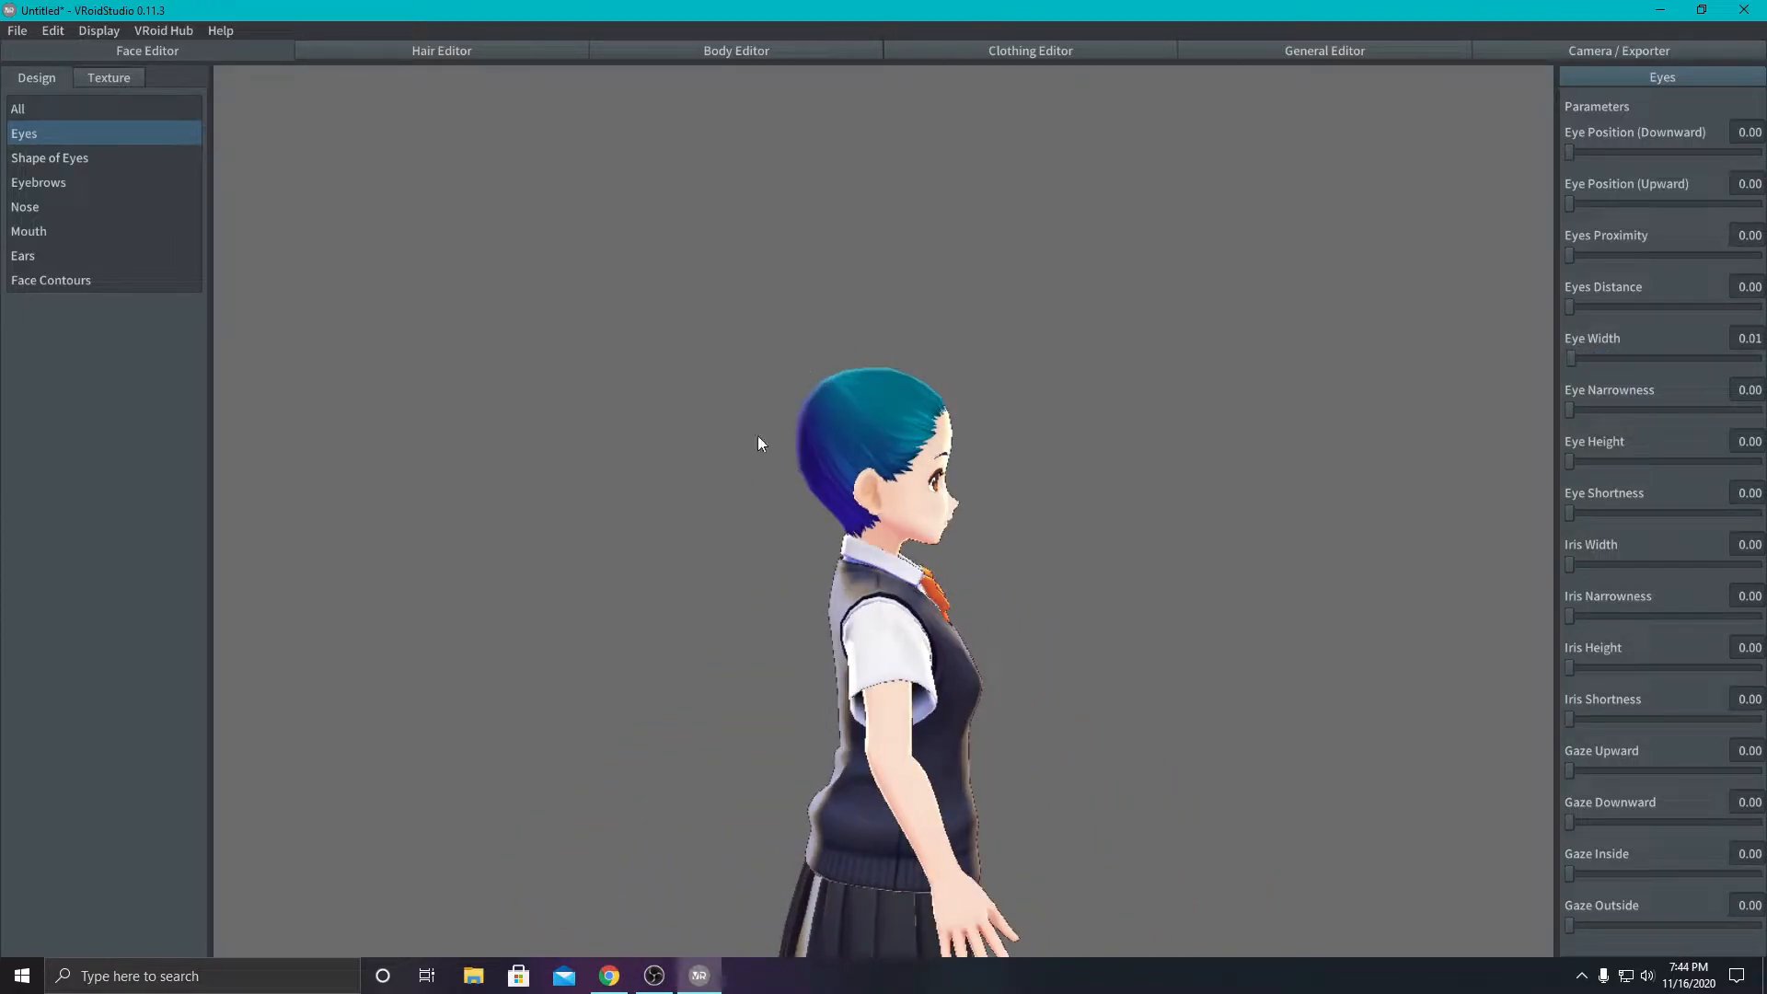
- Draw a short hair strand with the hair brush on the upper side of the avatar's head, above the ear
left_click(475, 48)
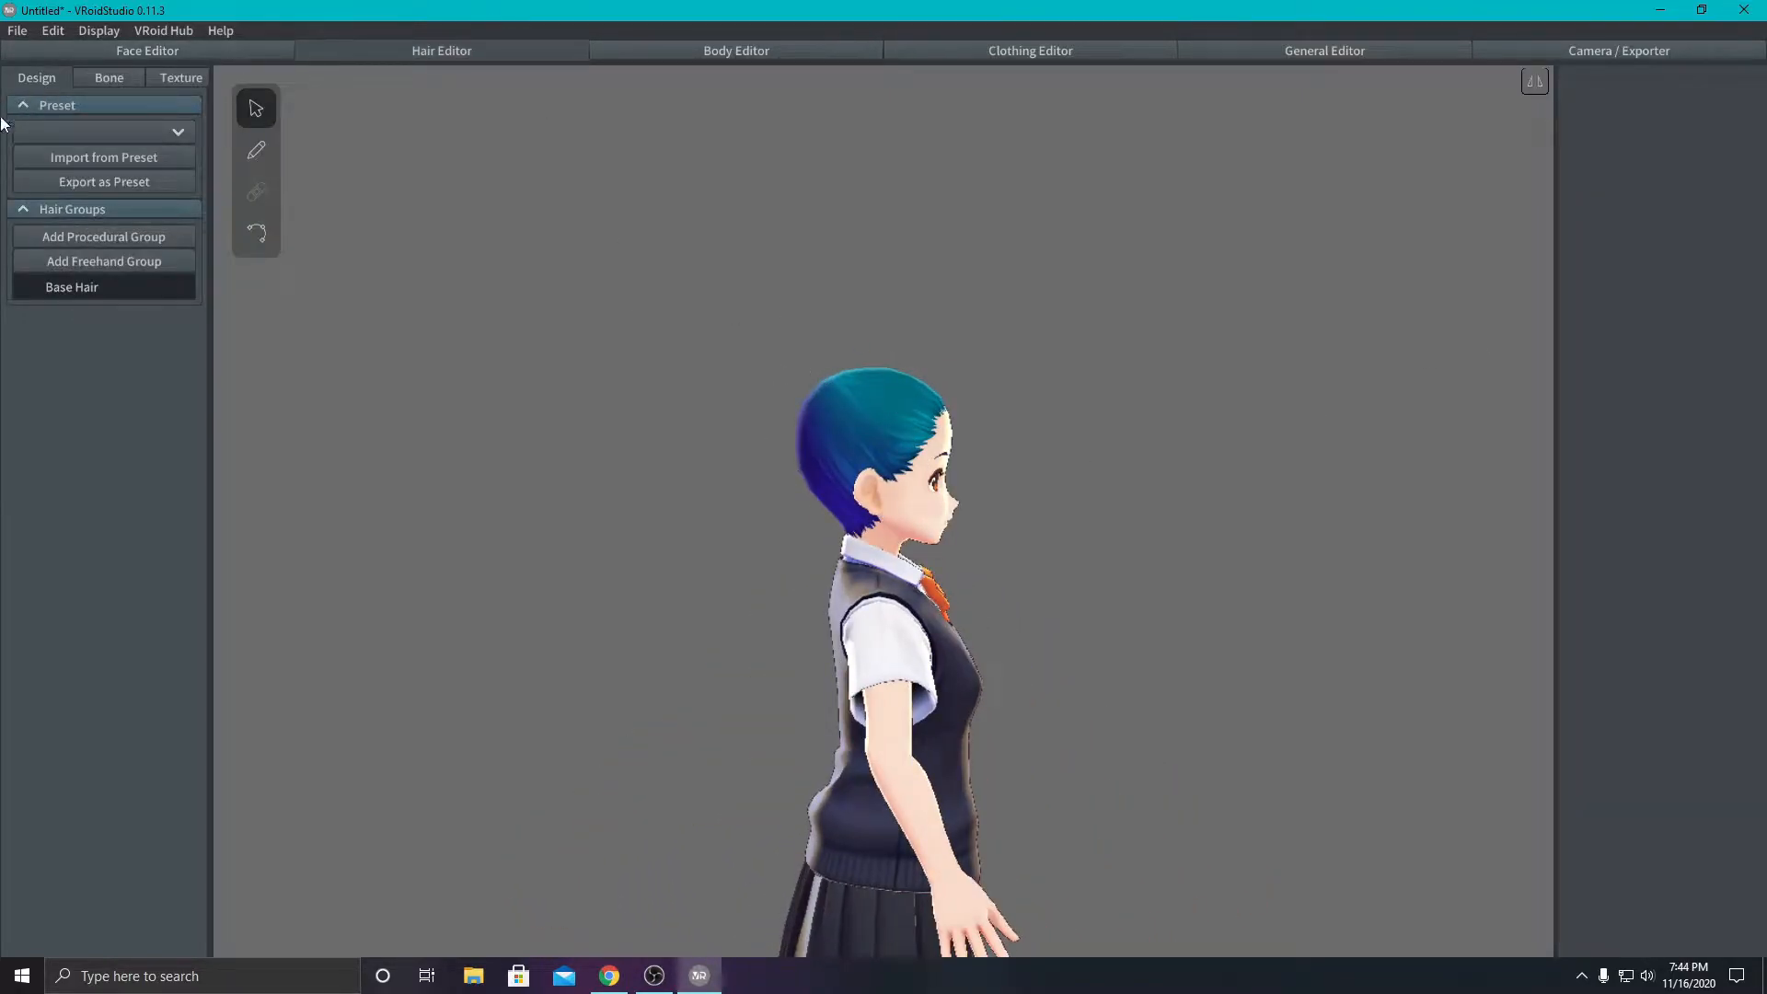
left_click(119, 51)
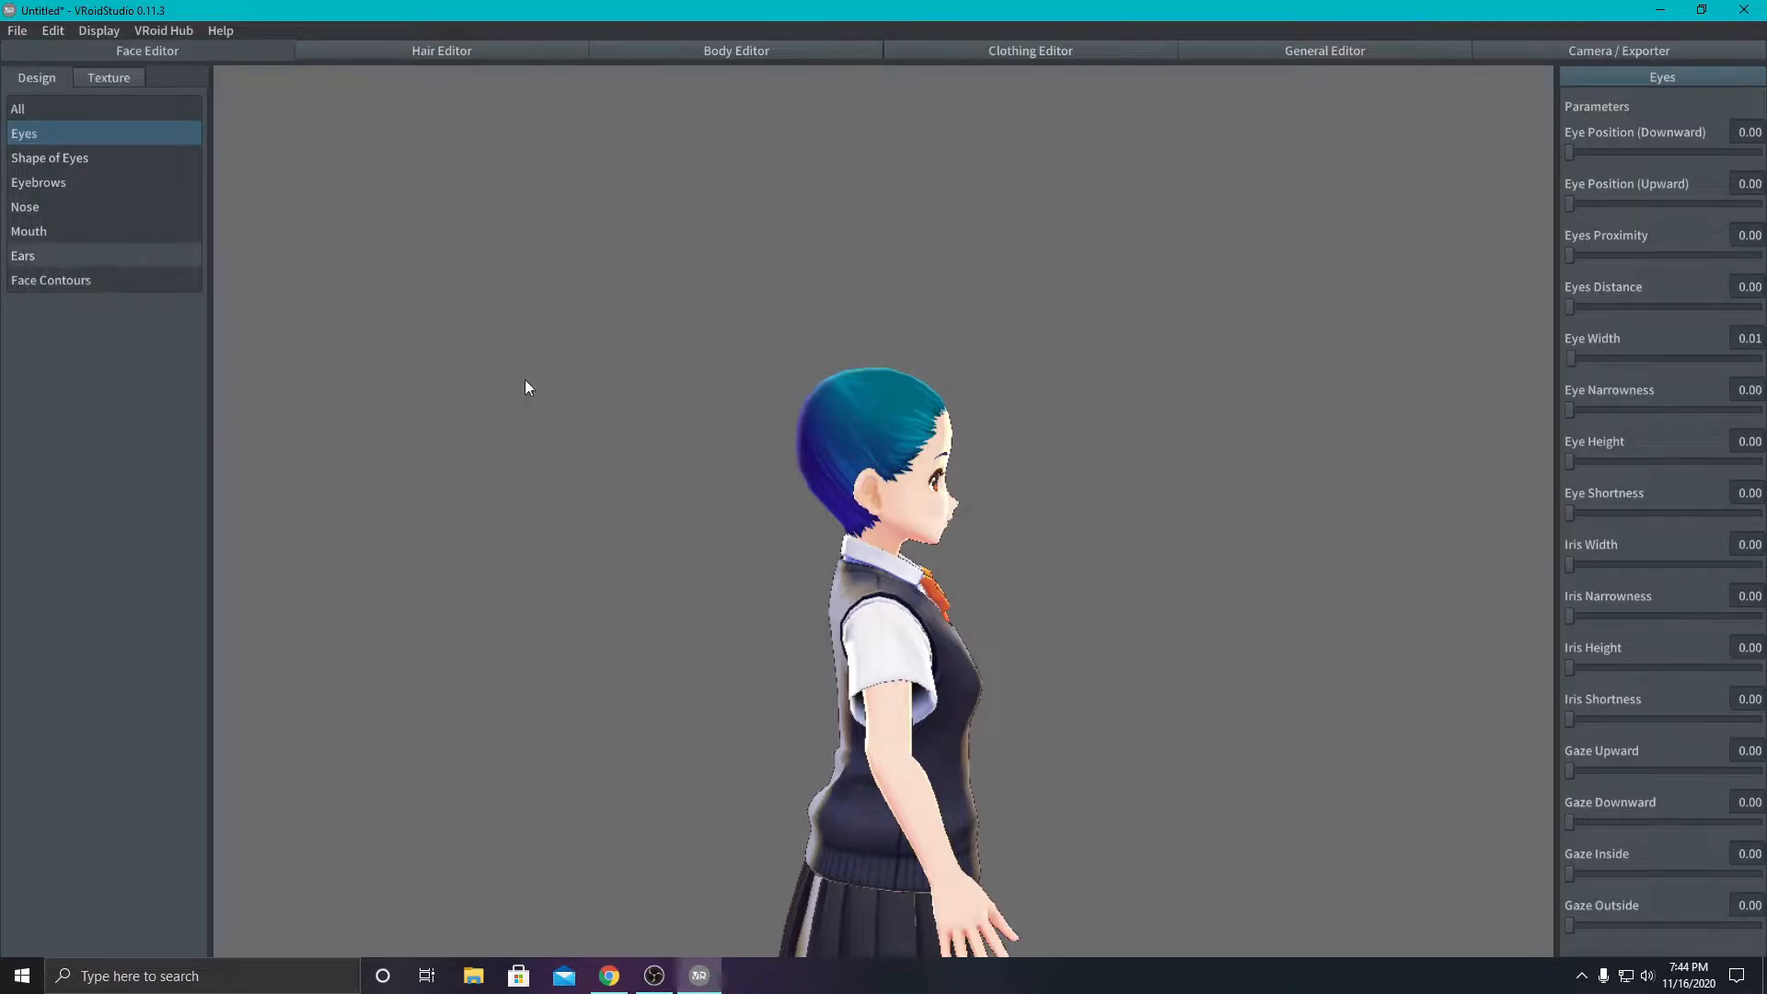
left_click(459, 56)
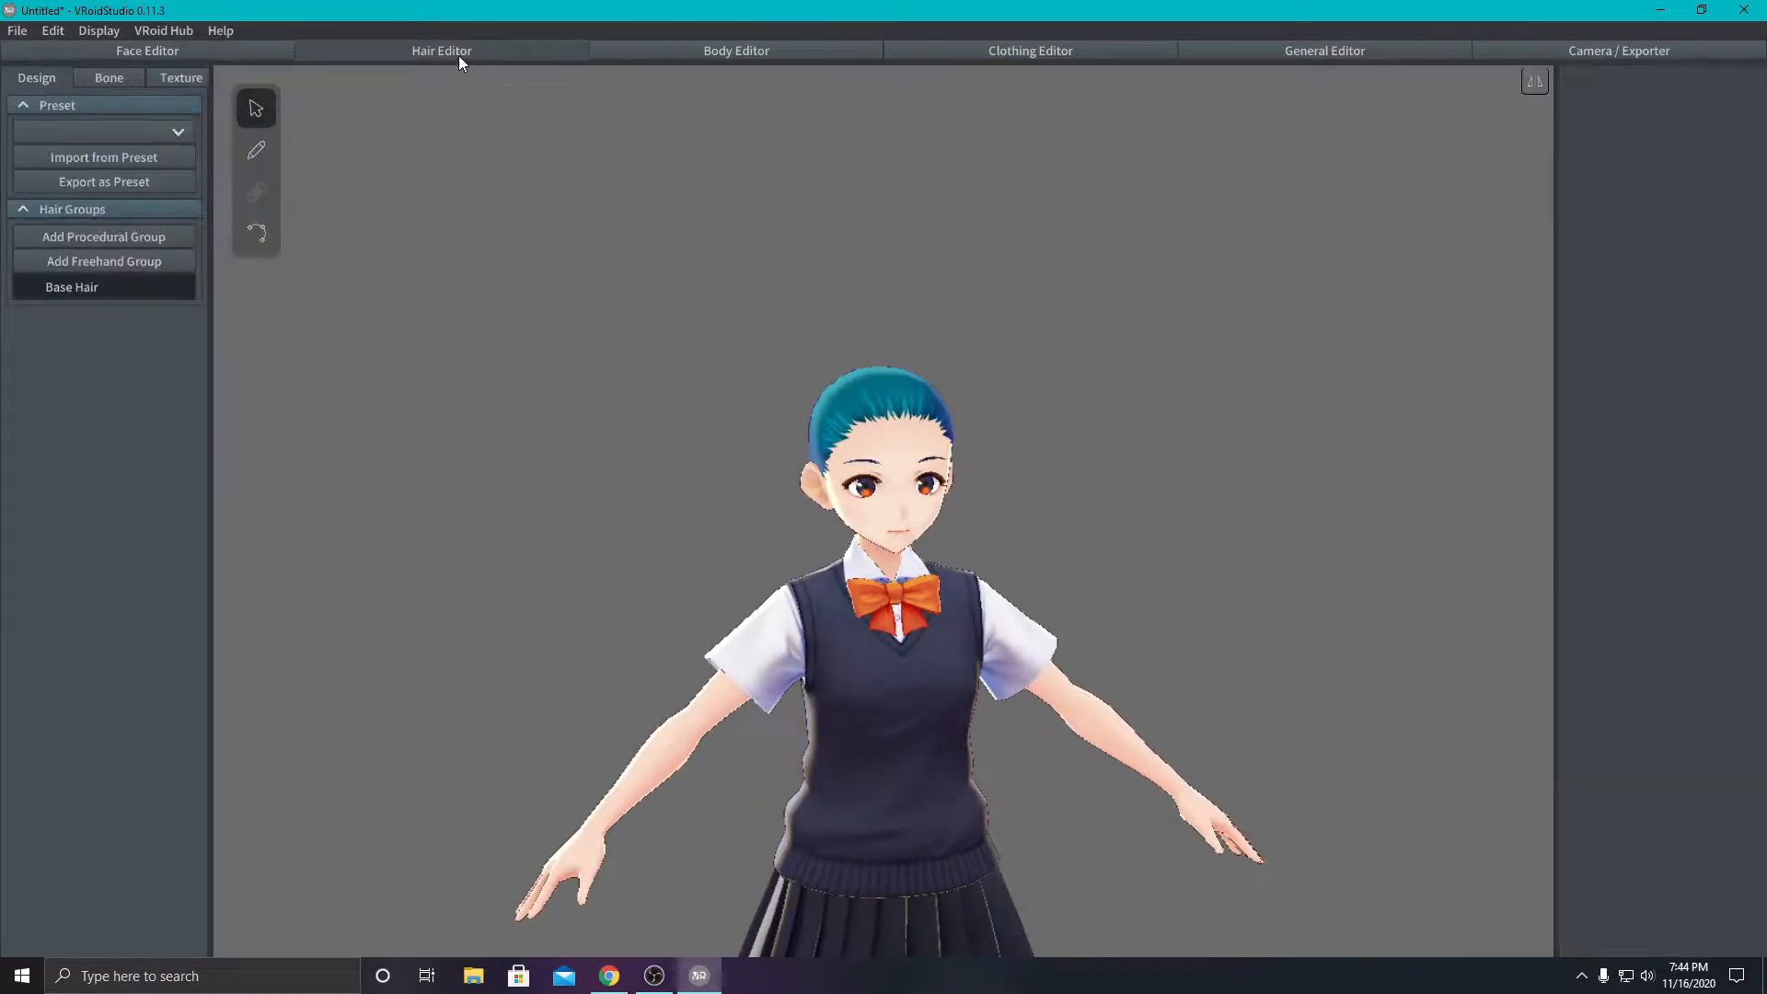
left_click(258, 152)
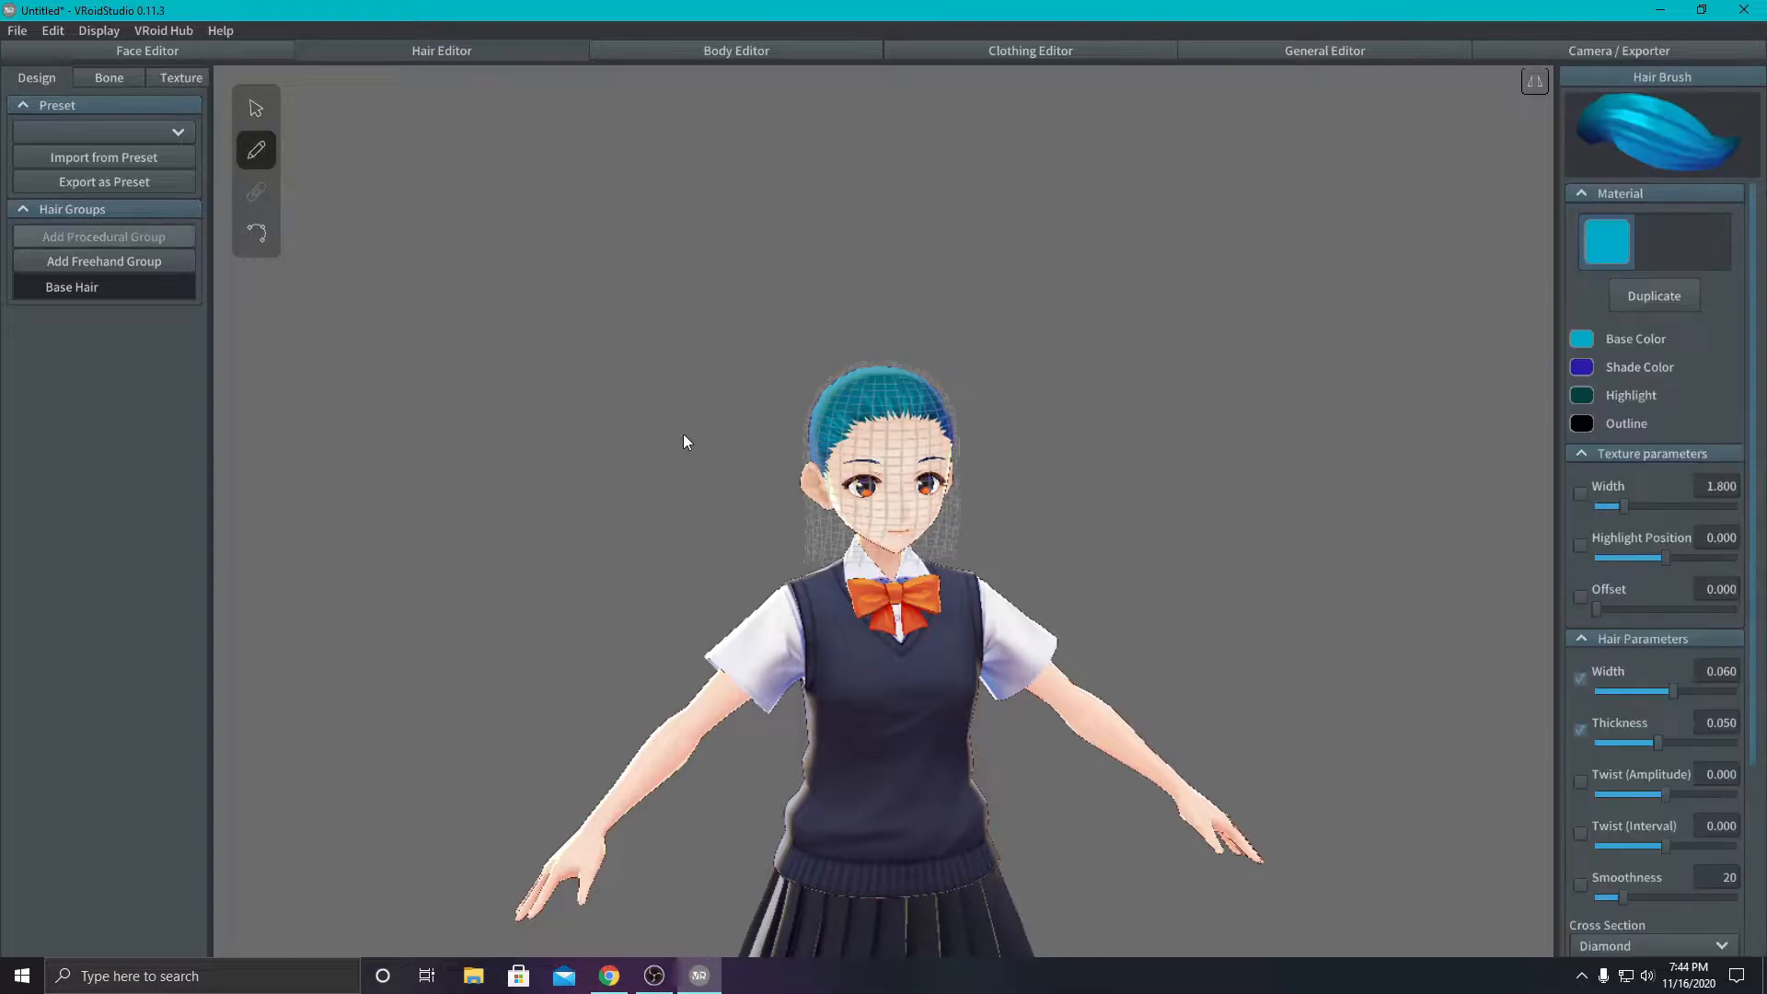
scroll(1058, 581, "up", 5)
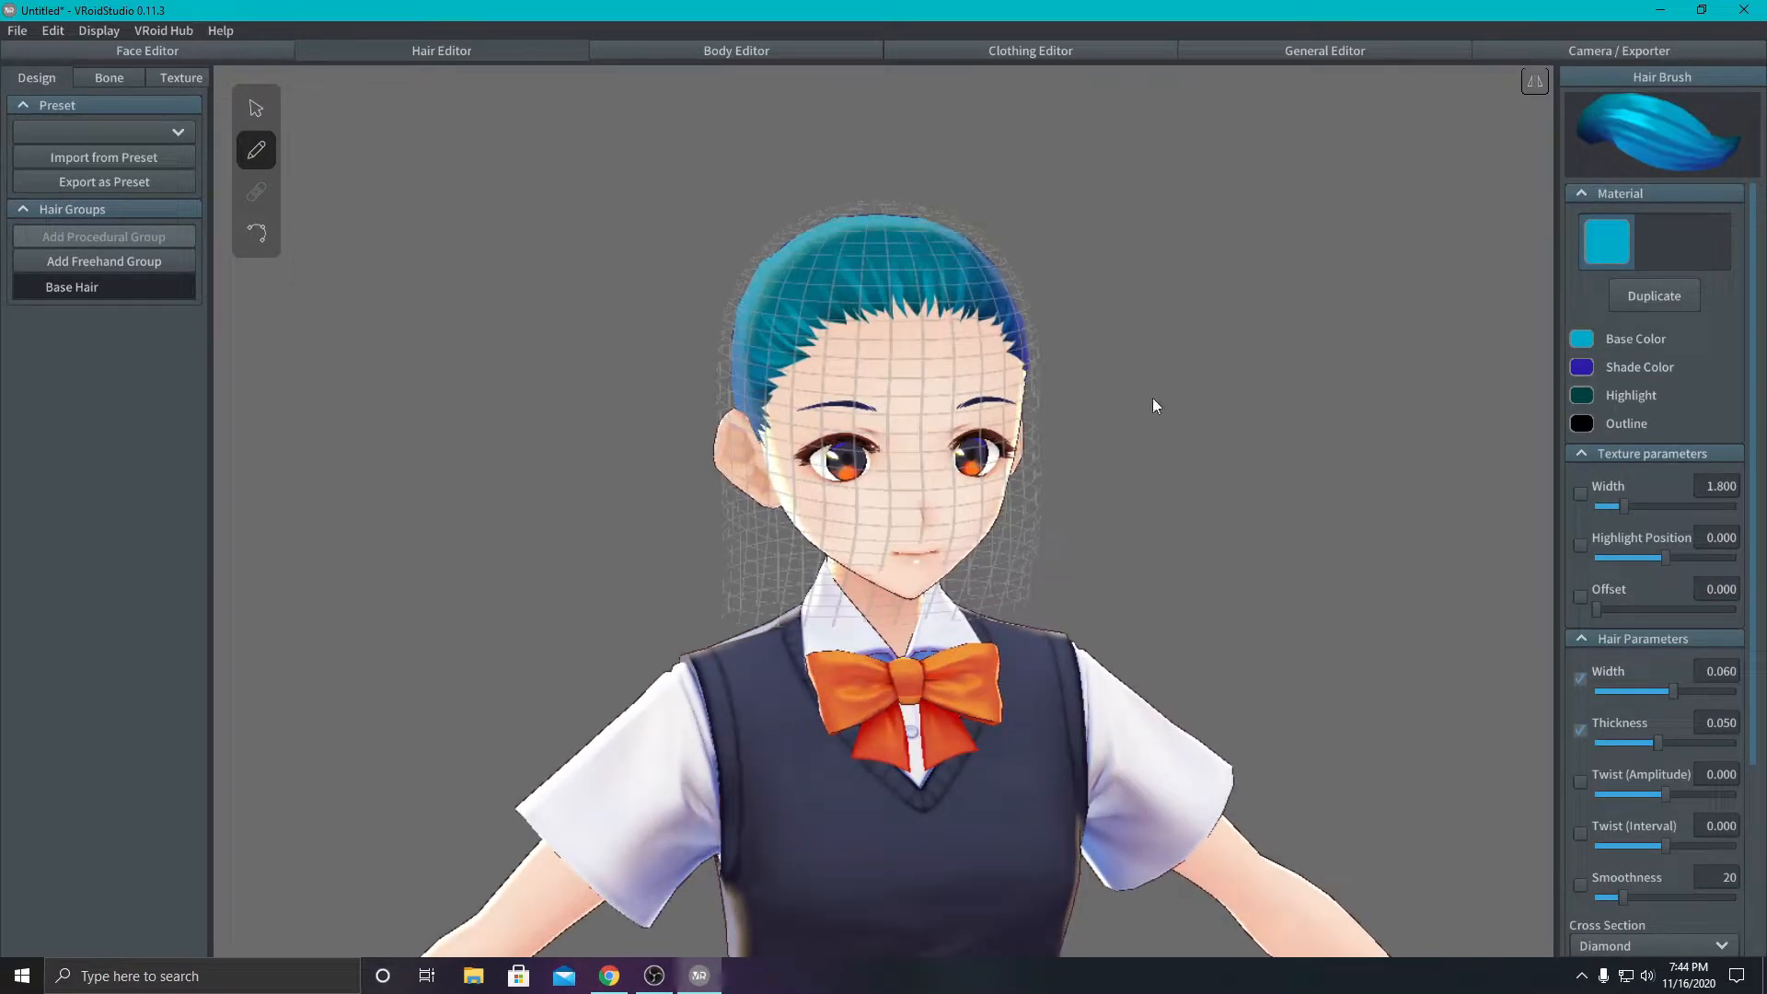
left_click_drag(815, 265, 684, 364)
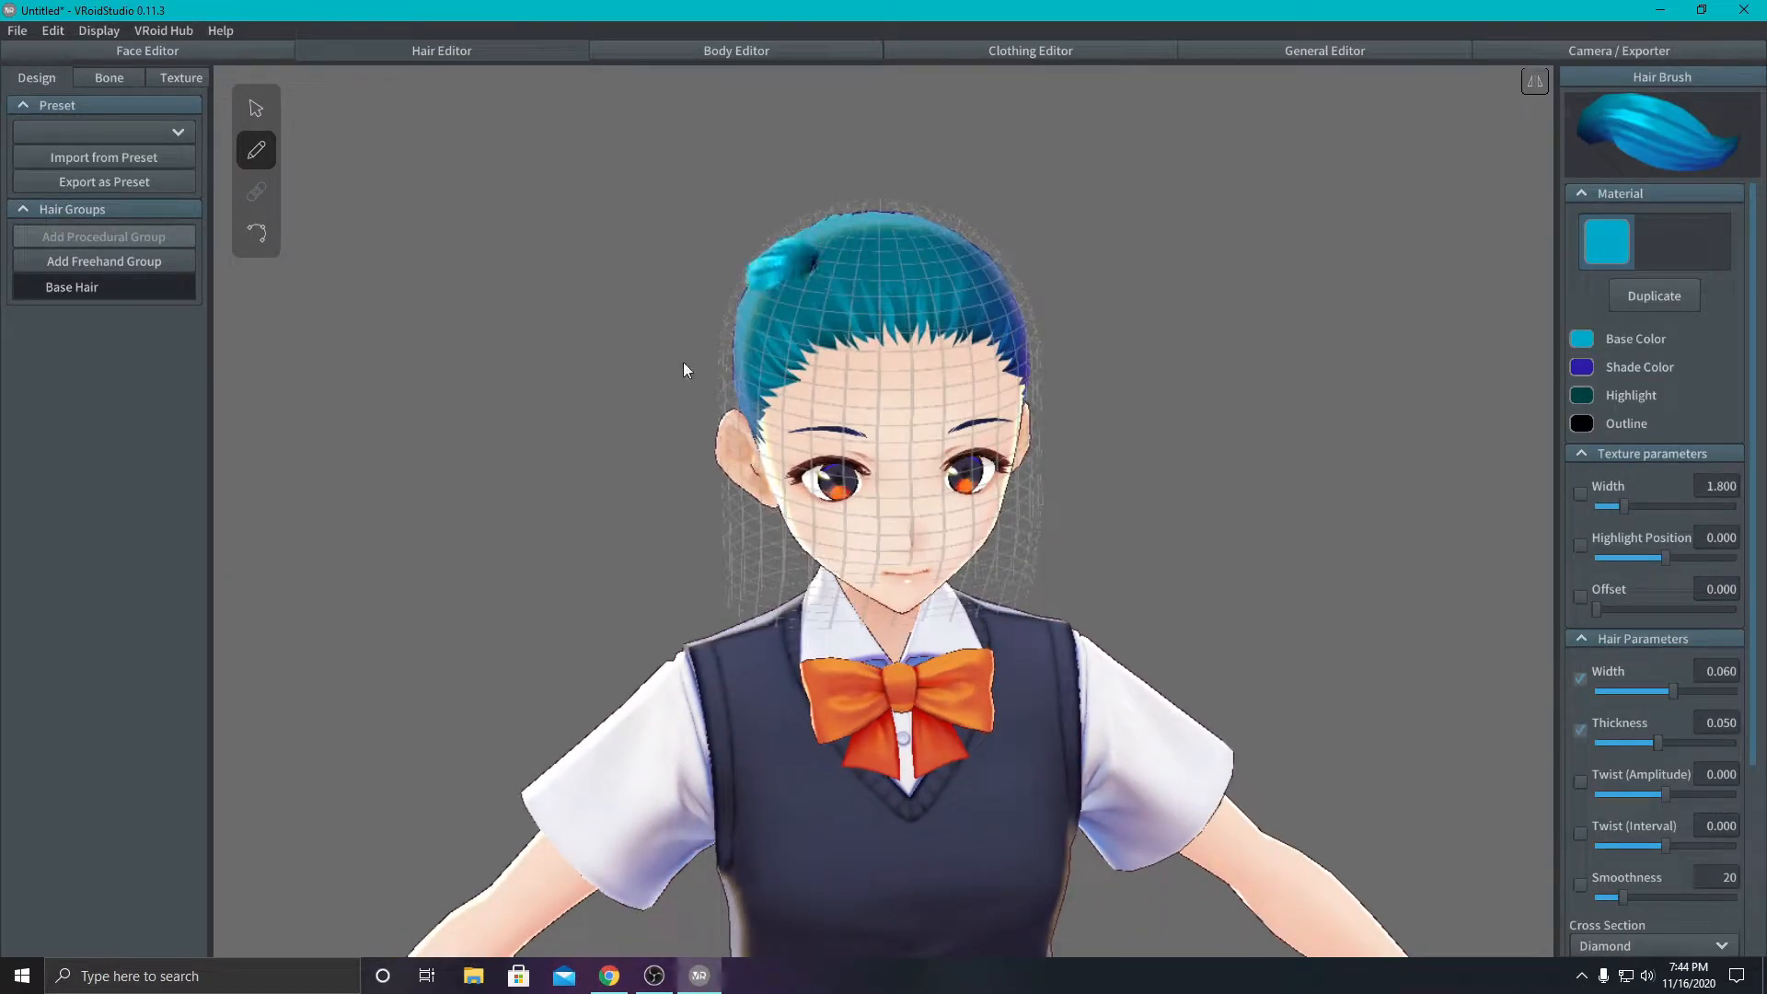
- Draw several long hair strands with the hair brush from the upper side of the head down over the ear toward the collar
mouse_move(704, 455)
right_mouse_down()
mouse_move(826, 385)
mouse_move(776, 381)
mouse_move(784, 344)
right_mouse_up()
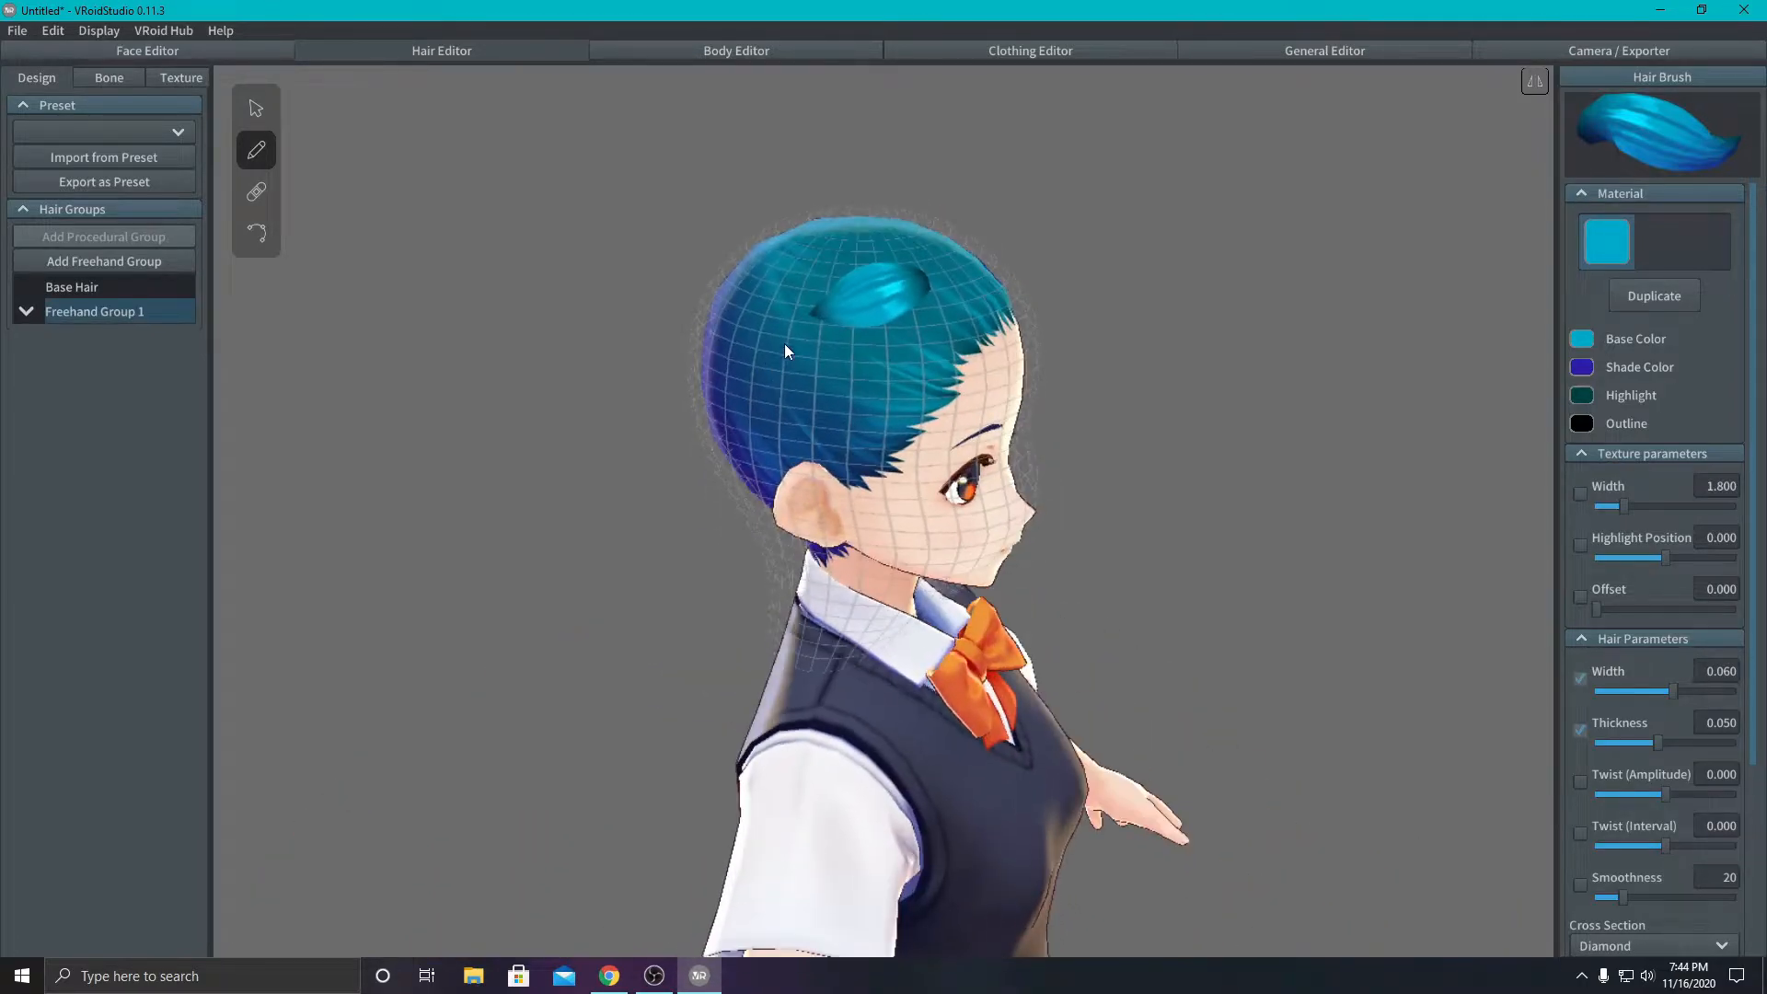
left_click_drag(828, 294, 828, 612)
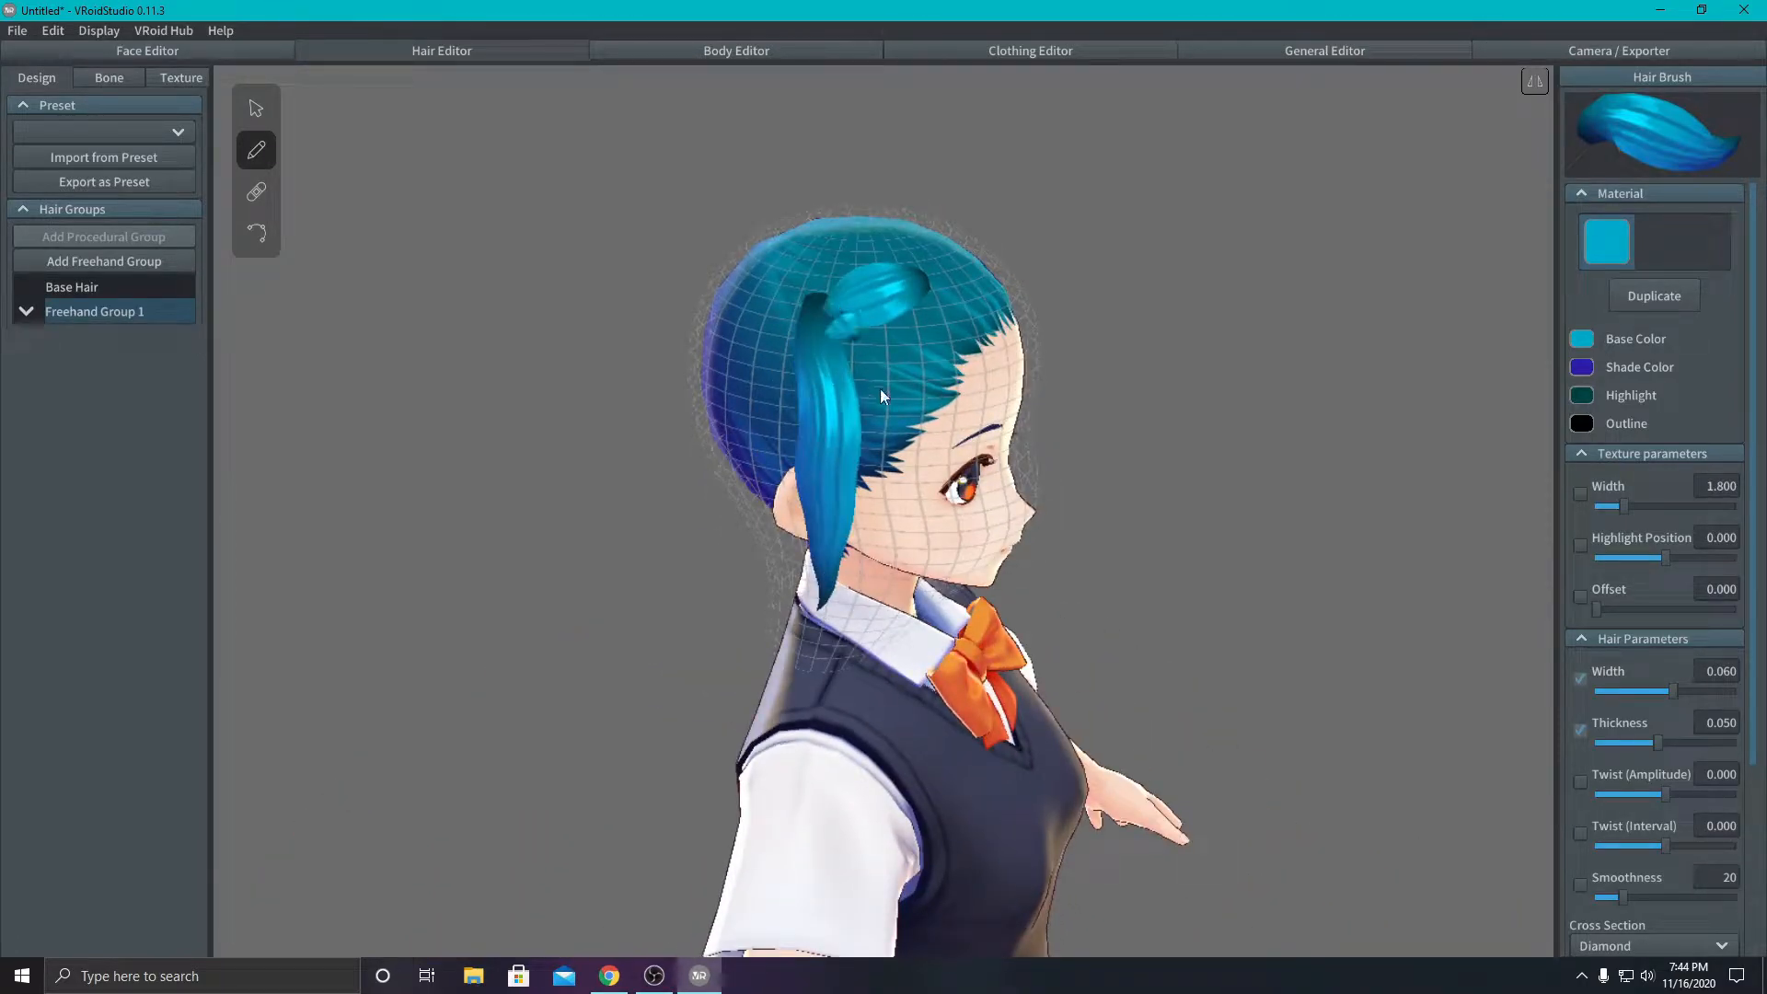
left_click_drag(860, 313, 863, 629)
mouse_move(907, 322)
left_mouse_down()
mouse_move(950, 493)
mouse_move(911, 580)
left_mouse_up()
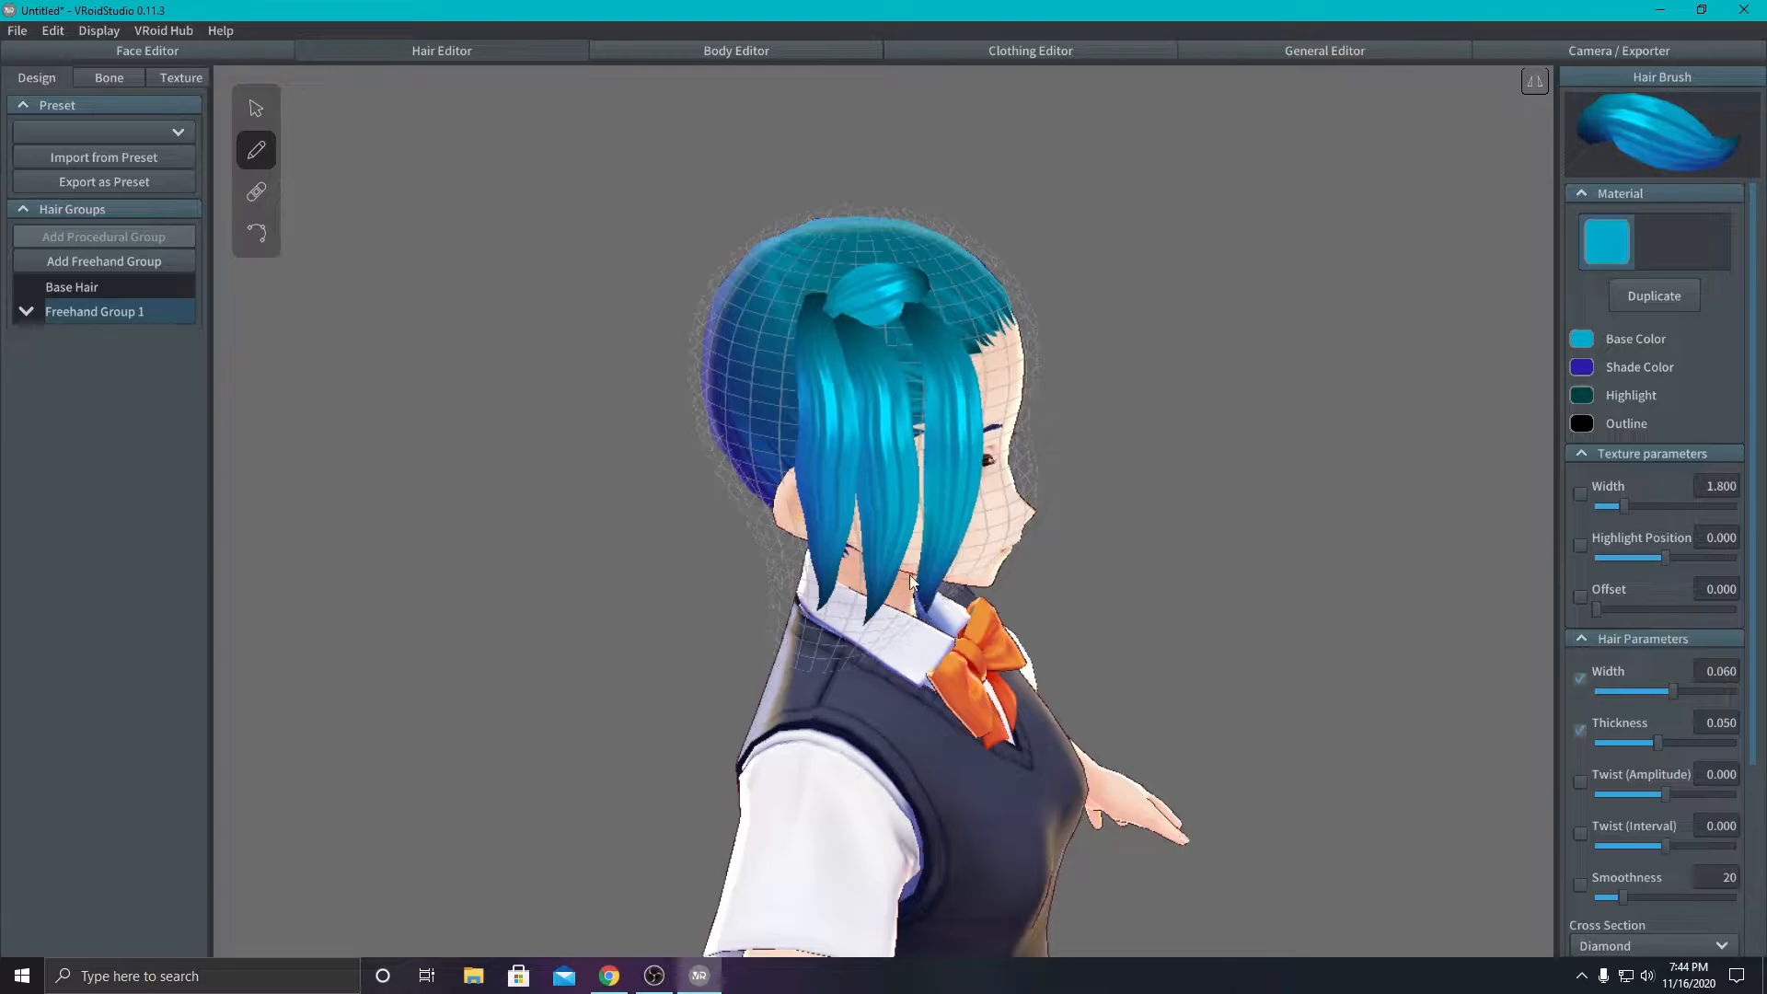
left_click_drag(892, 297, 913, 553)
left_click_drag(818, 295, 773, 538)
left_click_drag(790, 293, 762, 514)
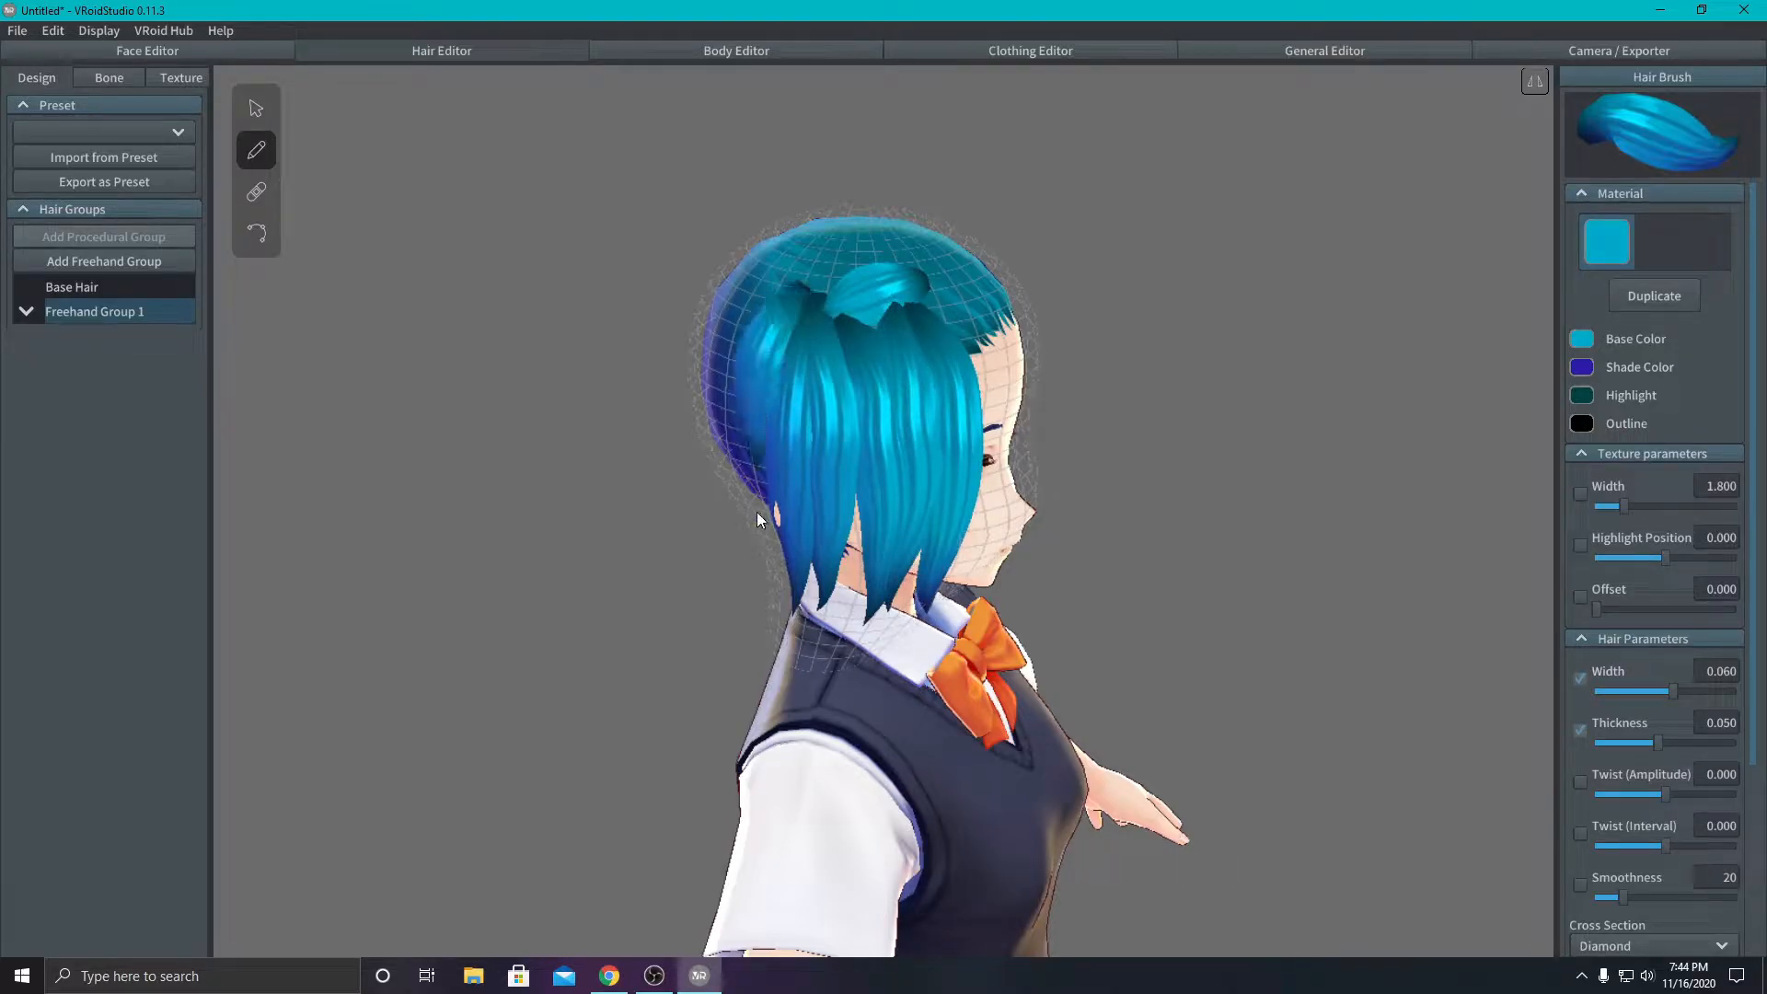
left_click_drag(832, 267, 766, 400)
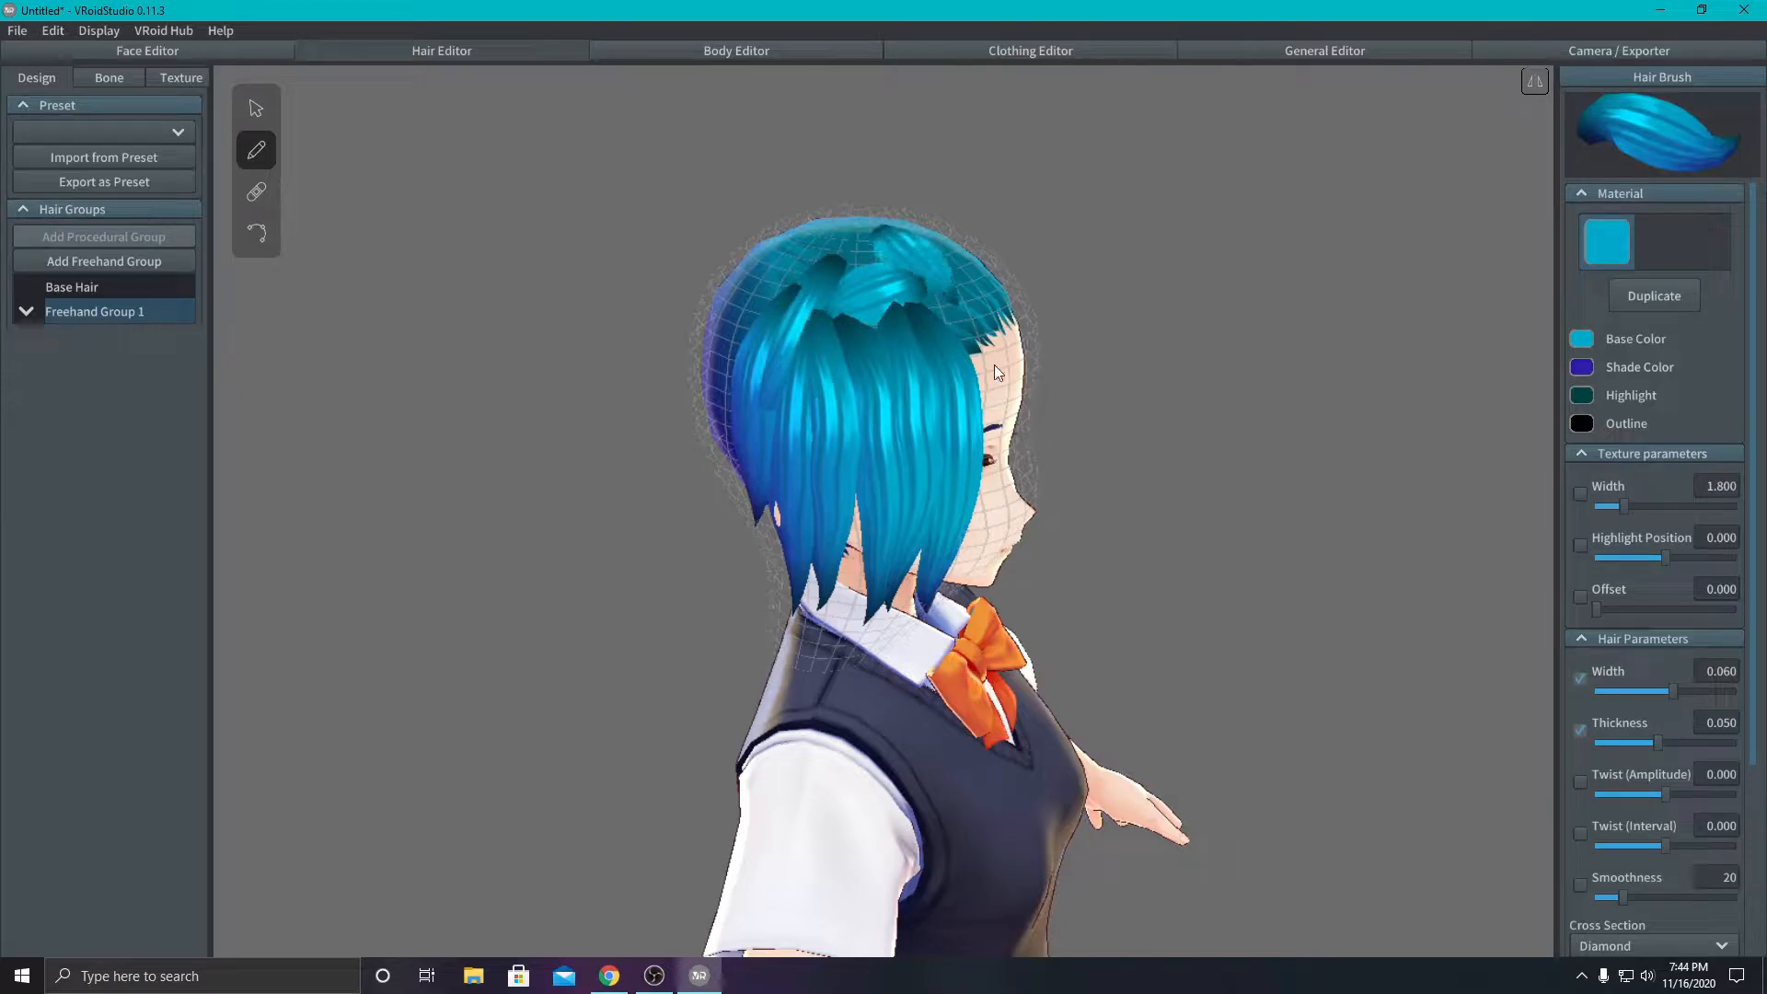
- Draw several bang strands from the top of the head down across the avatar's forehead
right_click_drag(1013, 427, 1062, 359)
left_click_drag(841, 311, 764, 506)
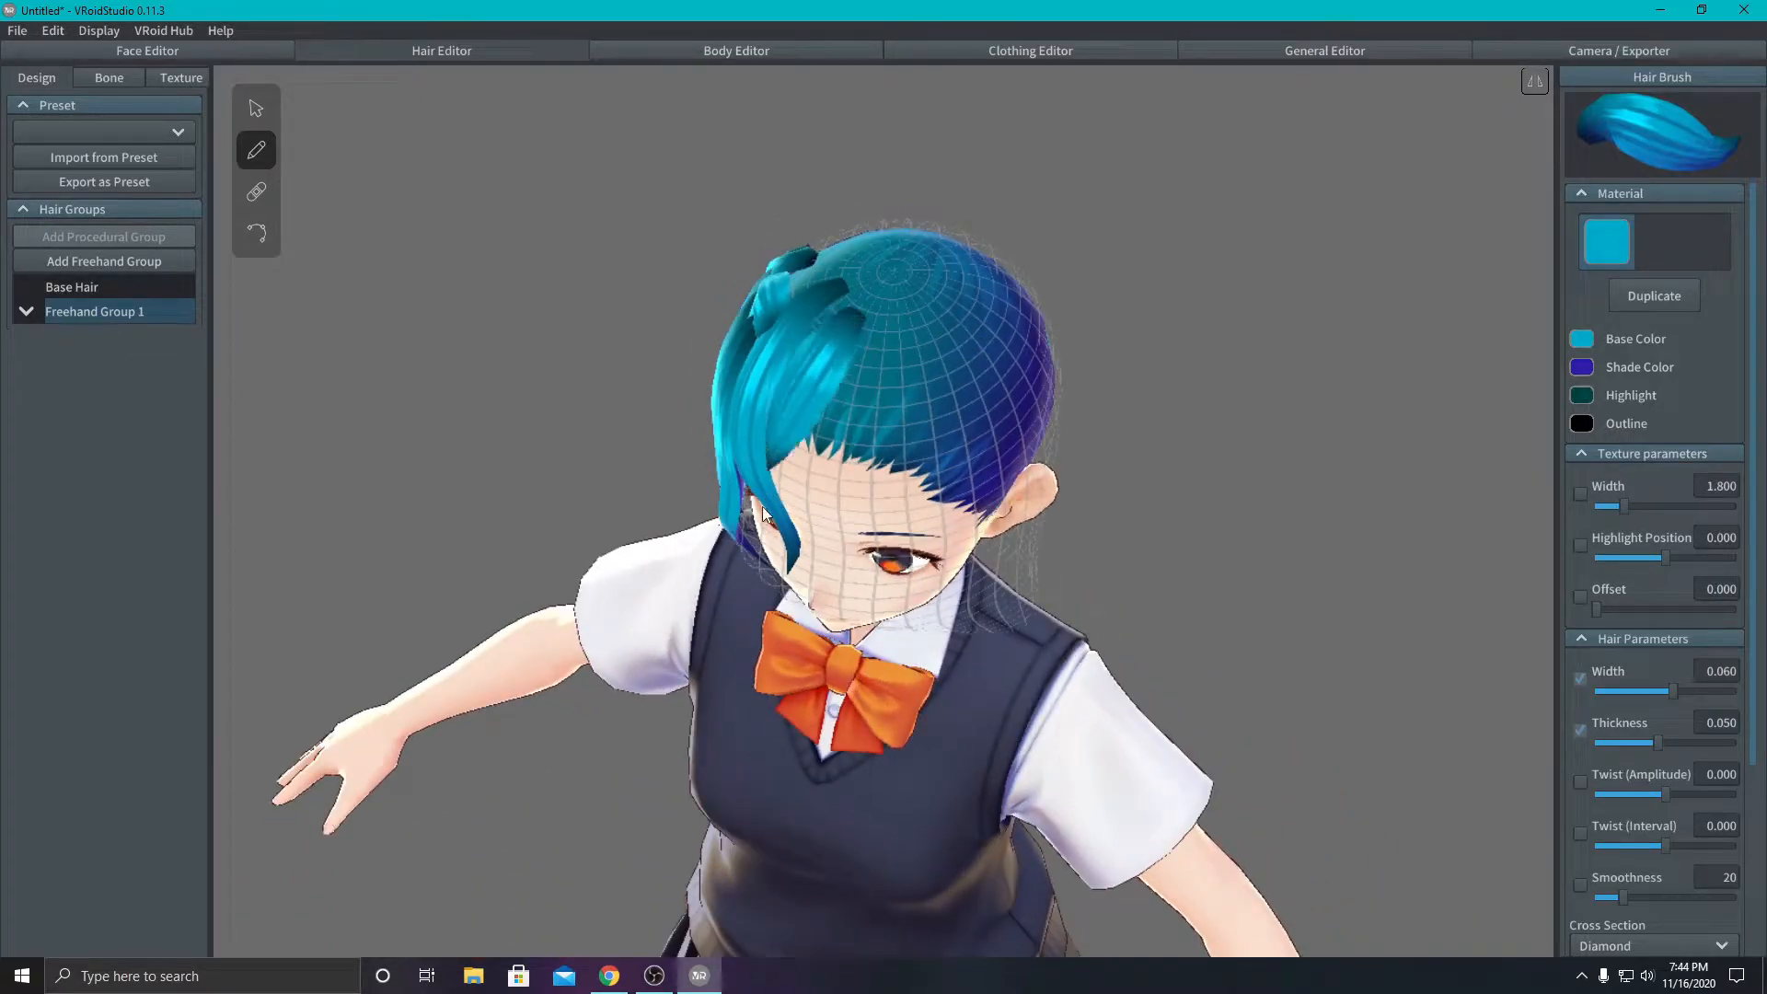
left_click_drag(852, 338, 802, 550)
left_click_drag(925, 417, 904, 569)
left_click_drag(871, 348, 862, 591)
left_click_drag(942, 333, 972, 560)
- Draw long hair strands side by side down the back of the head to the collar
mouse_move(1163, 516)
right_mouse_down()
mouse_move(1195, 442)
mouse_move(1179, 493)
mouse_move(1046, 489)
mouse_move(894, 311)
right_mouse_up()
left_click_drag(895, 311, 956, 753)
mouse_move(864, 305)
left_mouse_down()
mouse_move(849, 655)
mouse_move(887, 454)
mouse_move(903, 666)
left_mouse_up()
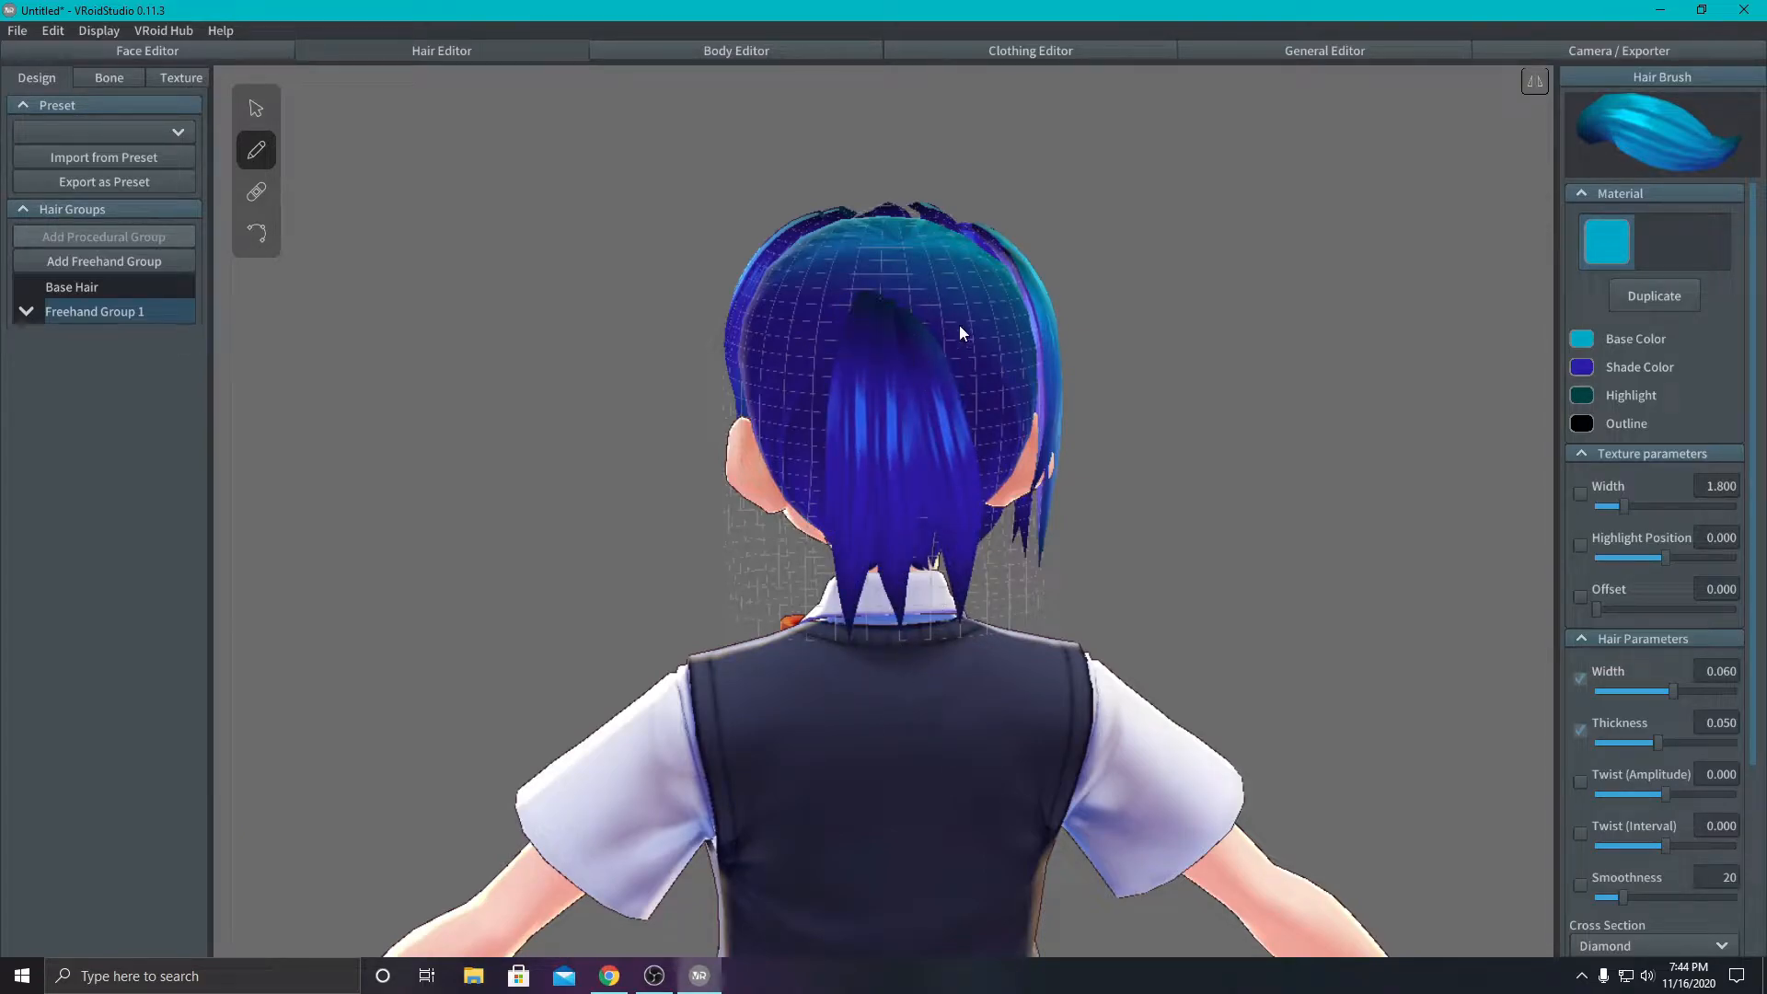
left_click_drag(960, 326, 1025, 686)
right_click_drag(1184, 591, 1223, 585)
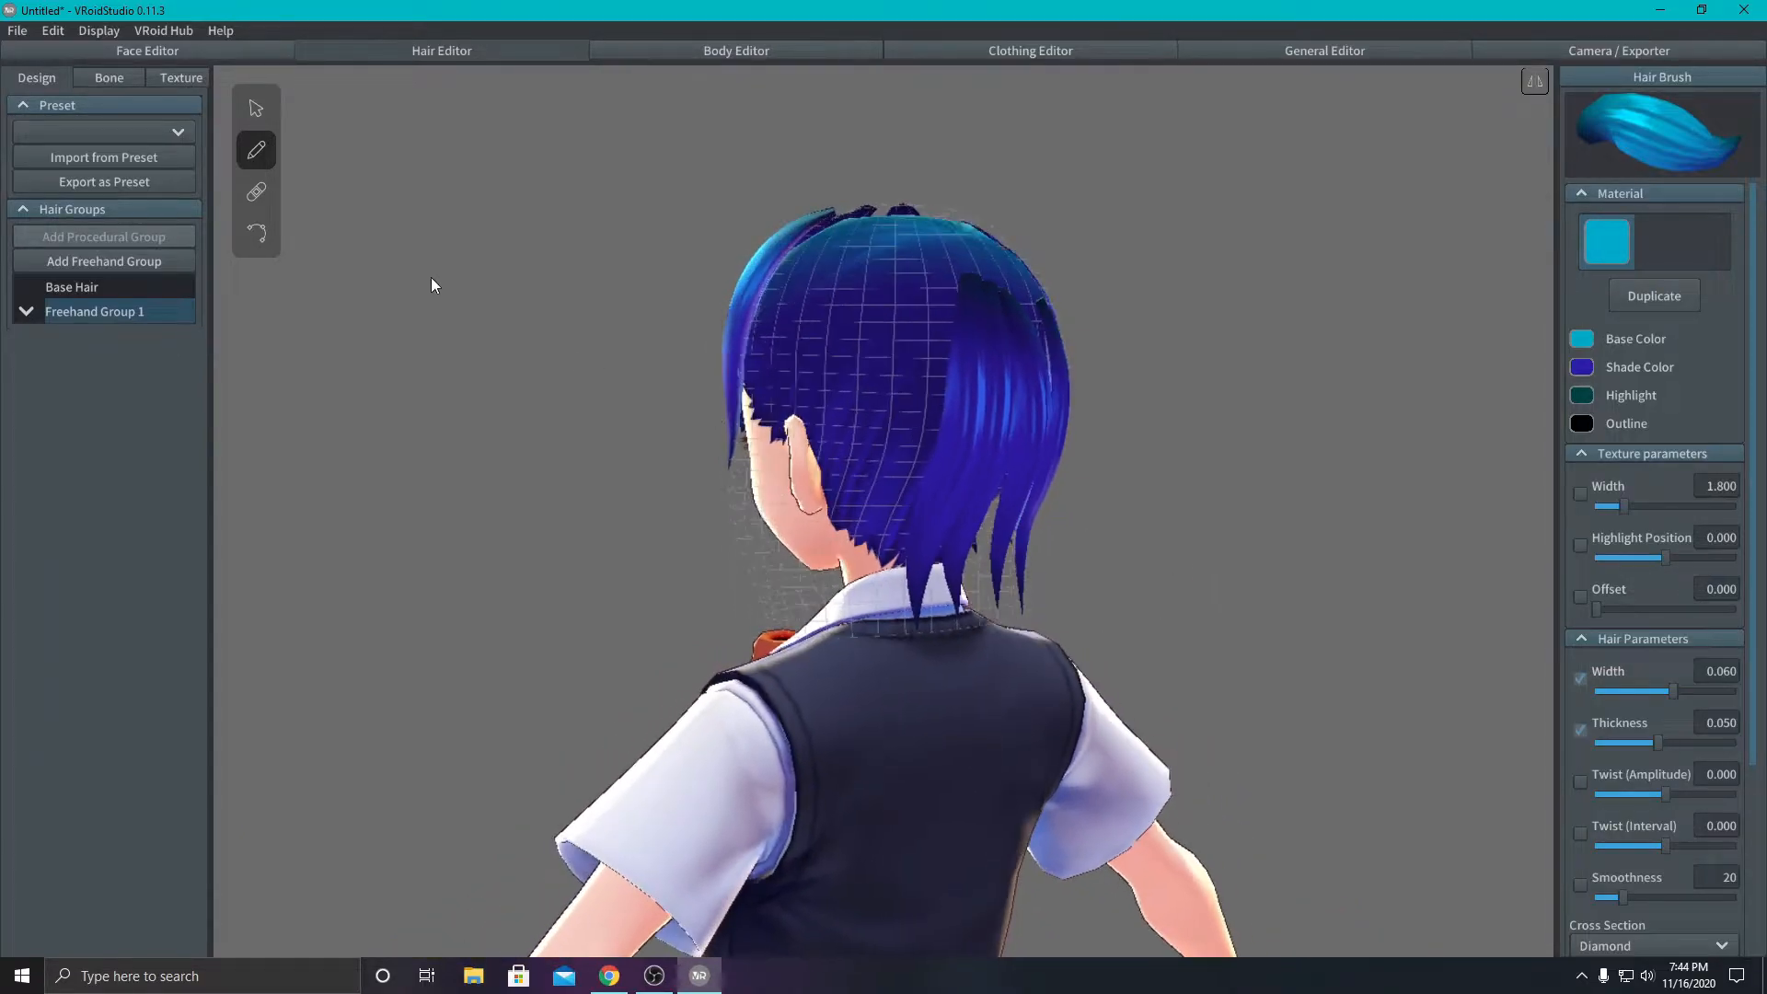
- Move the root control points of the strands on the back of the head up toward the crown
left_click(257, 233)
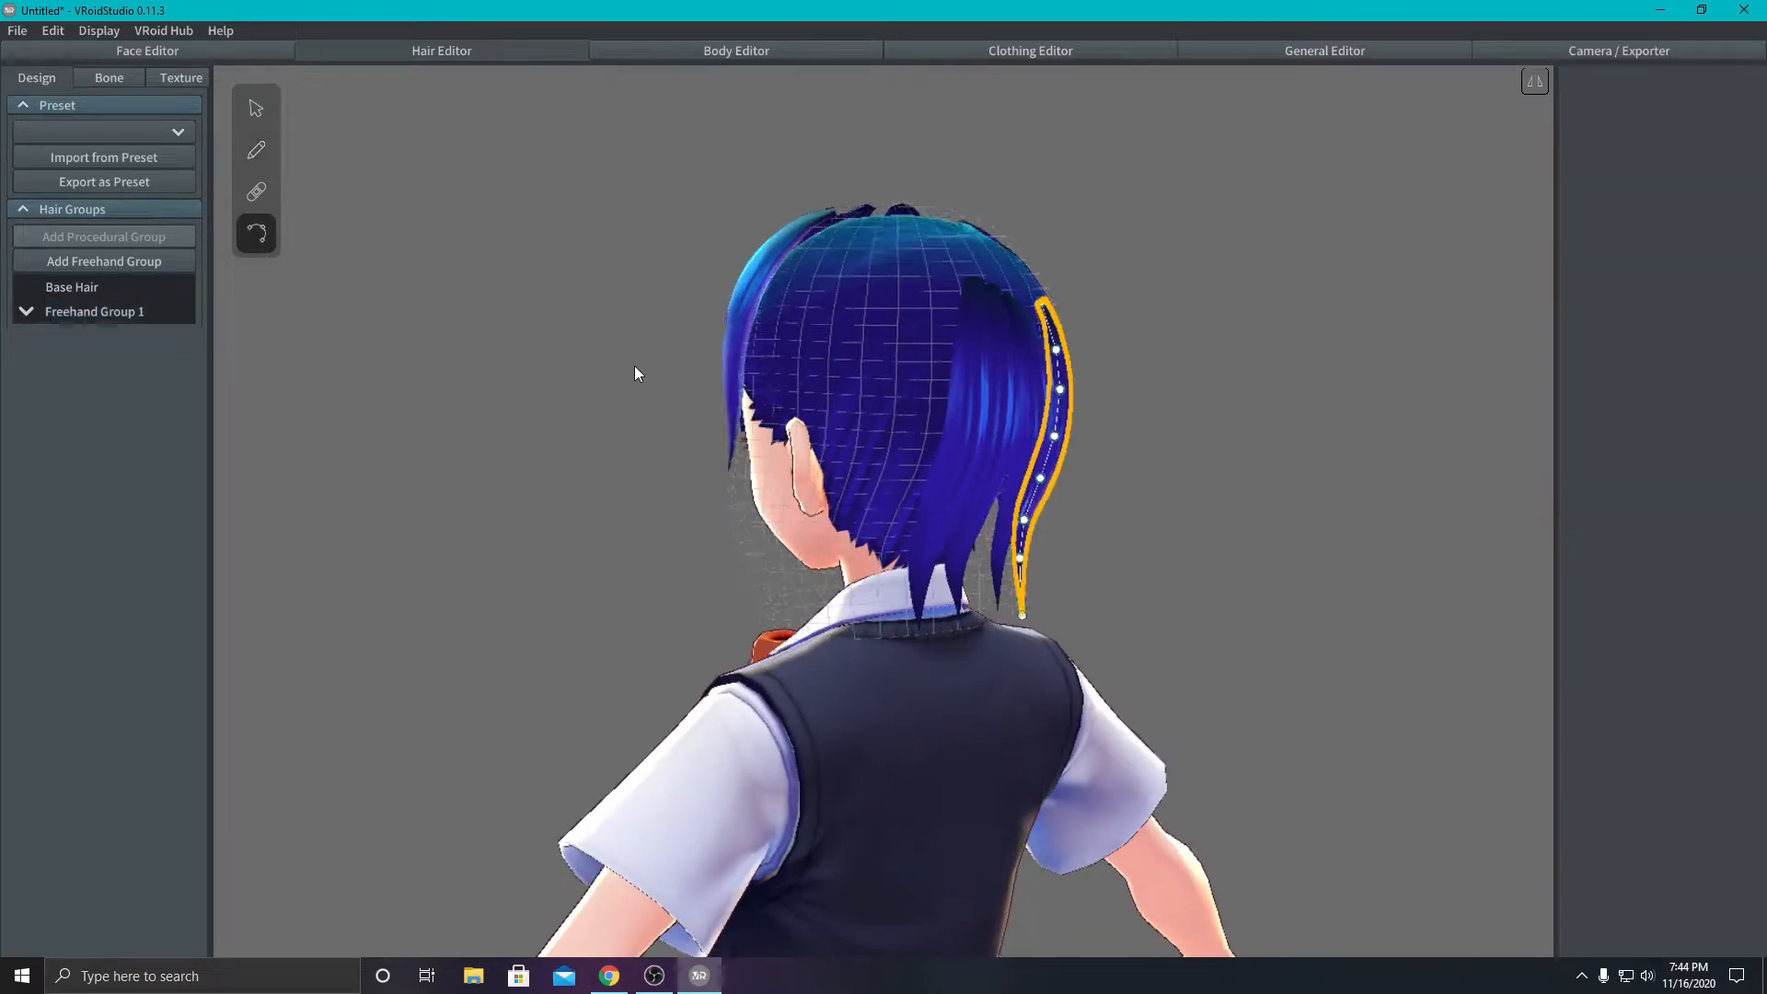
right_click_drag(635, 373, 596, 374)
left_click(789, 371)
left_click_drag(806, 317, 853, 248)
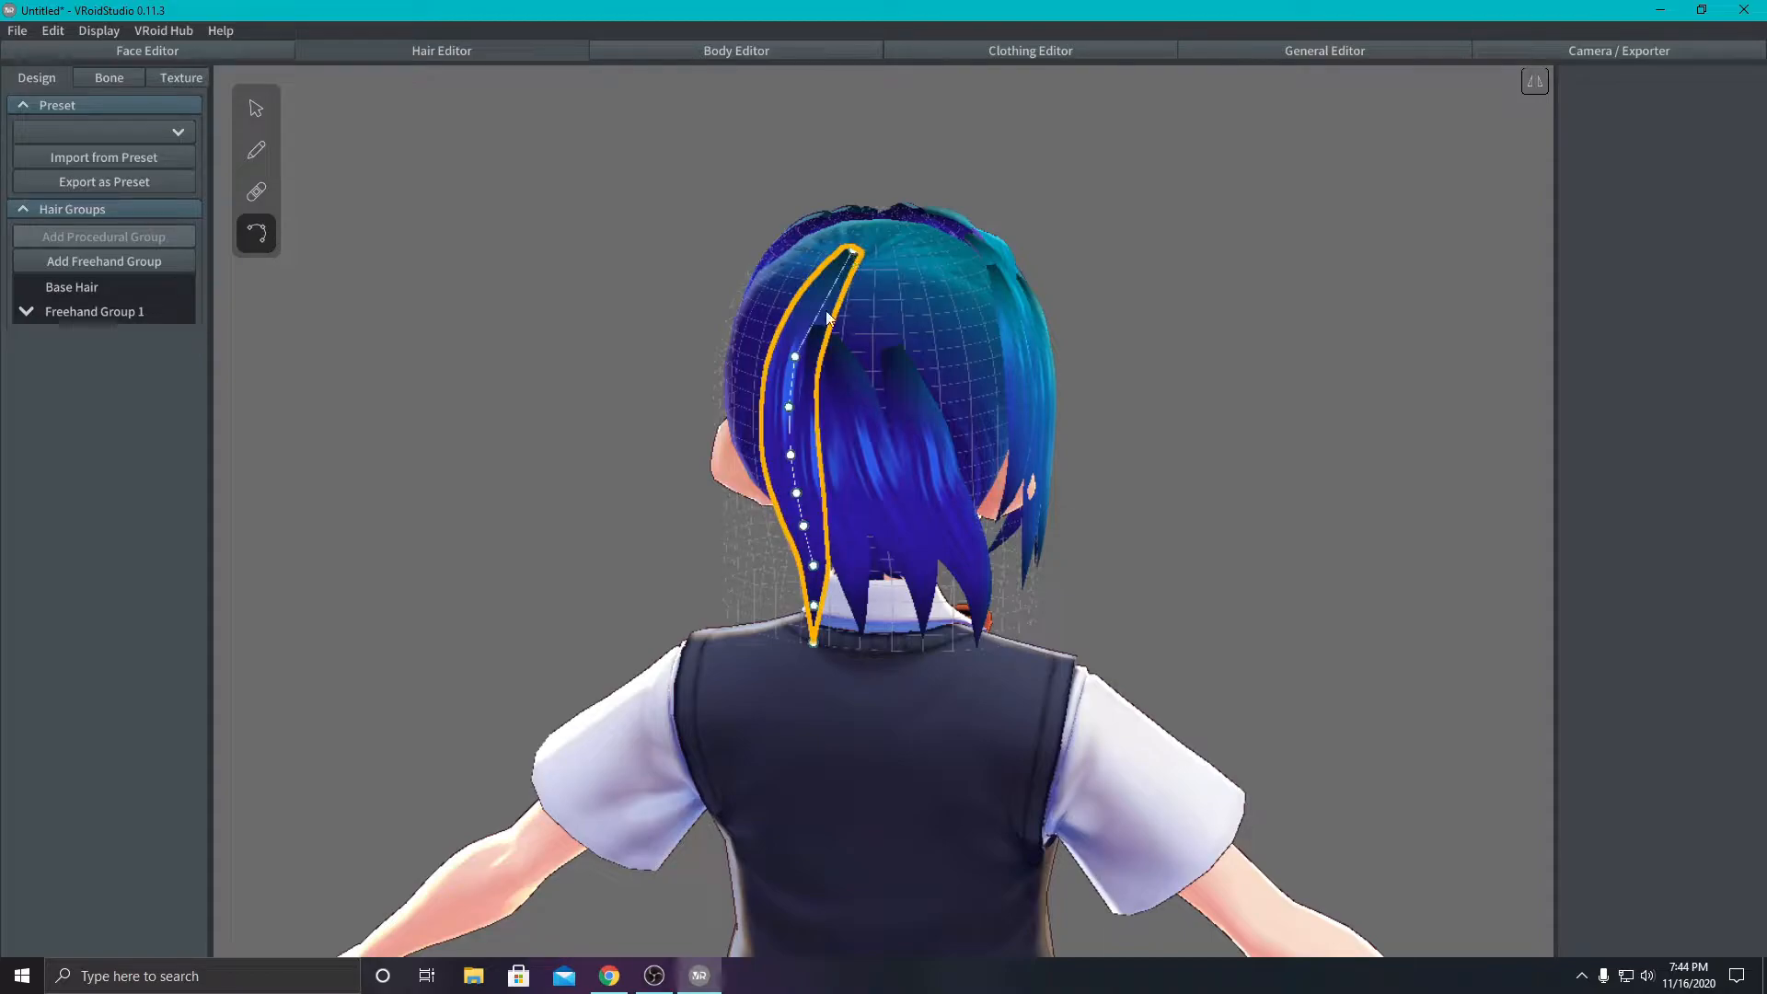
left_click(827, 357)
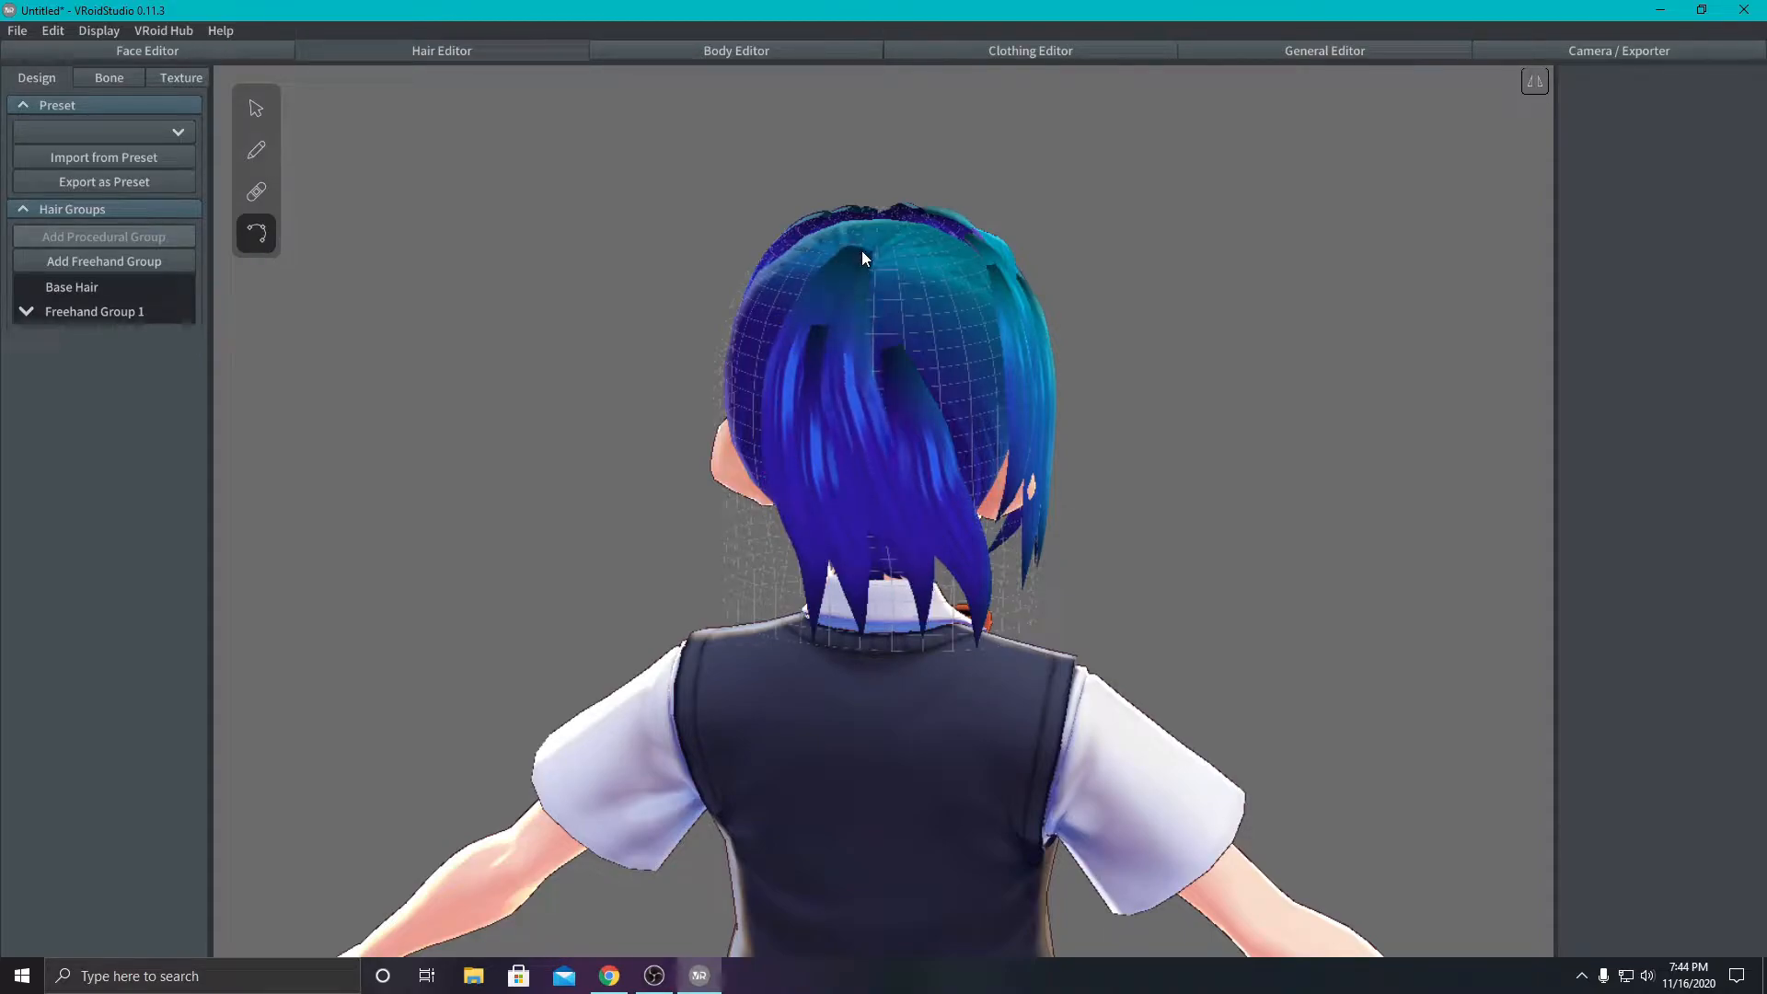
left_click_drag(887, 307, 881, 247)
- Select the Base Hair and Freehand Group 1 hair groups in turn to examine which hair each one contains
right_click_drag(1168, 389, 952, 355)
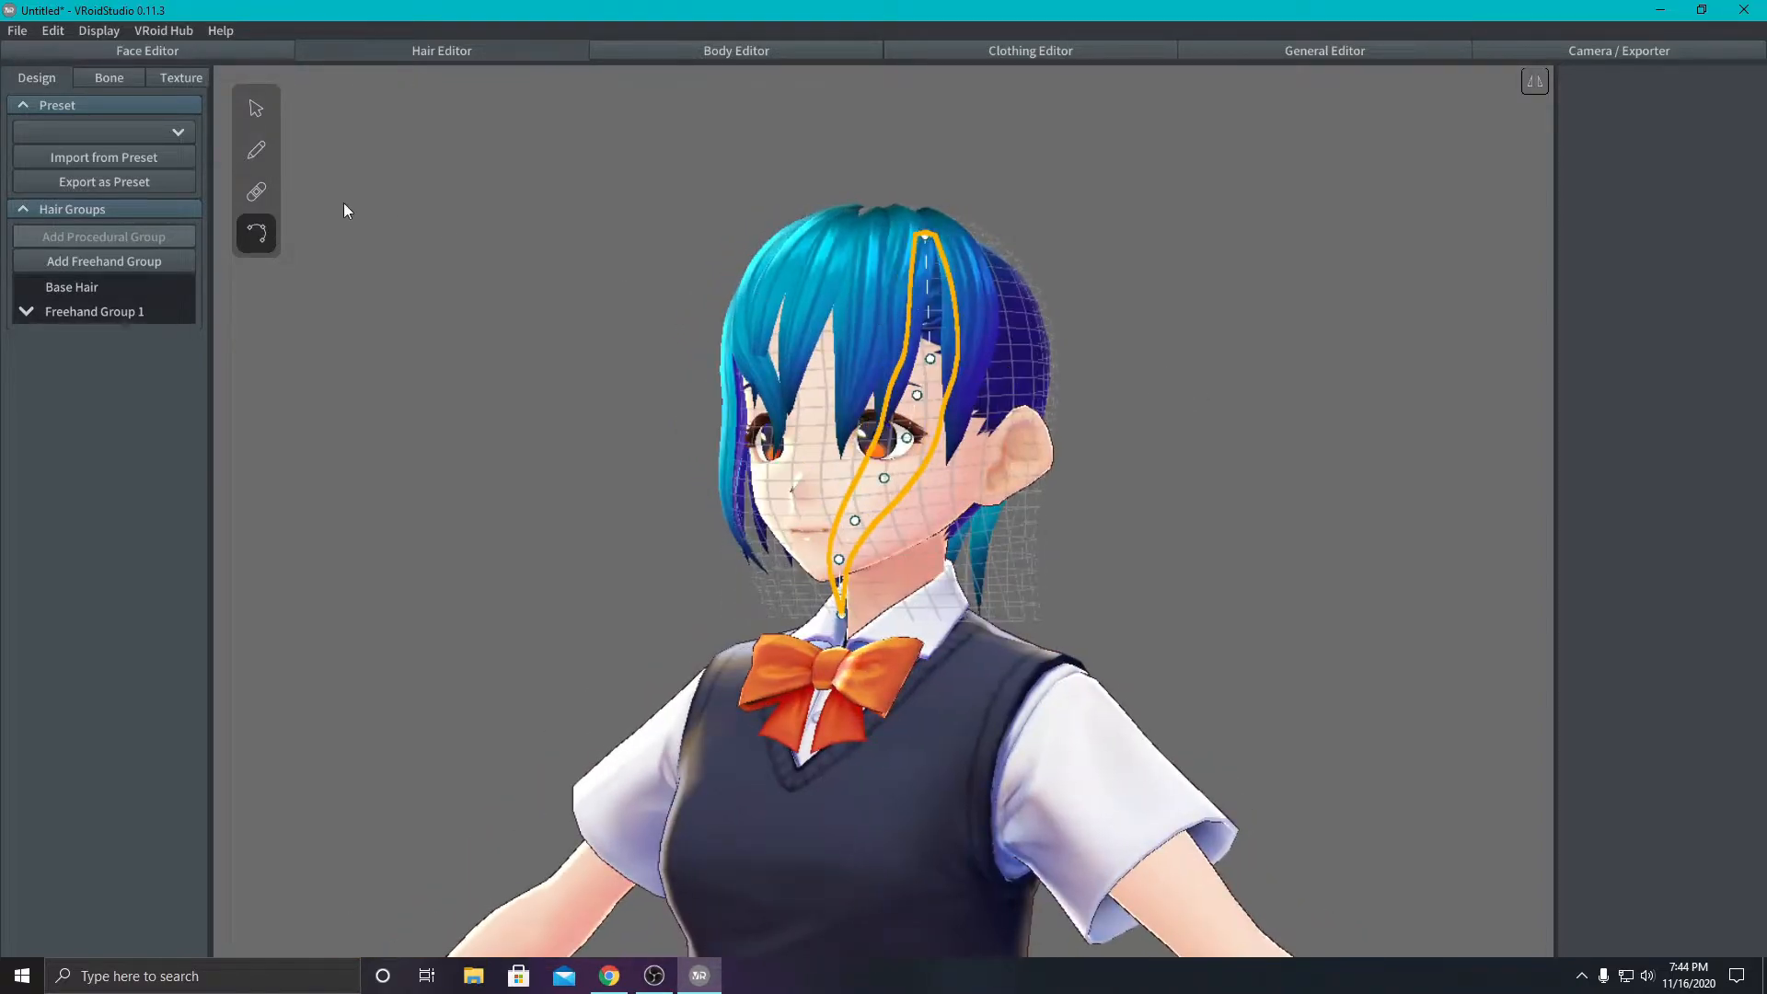
left_click(64, 290)
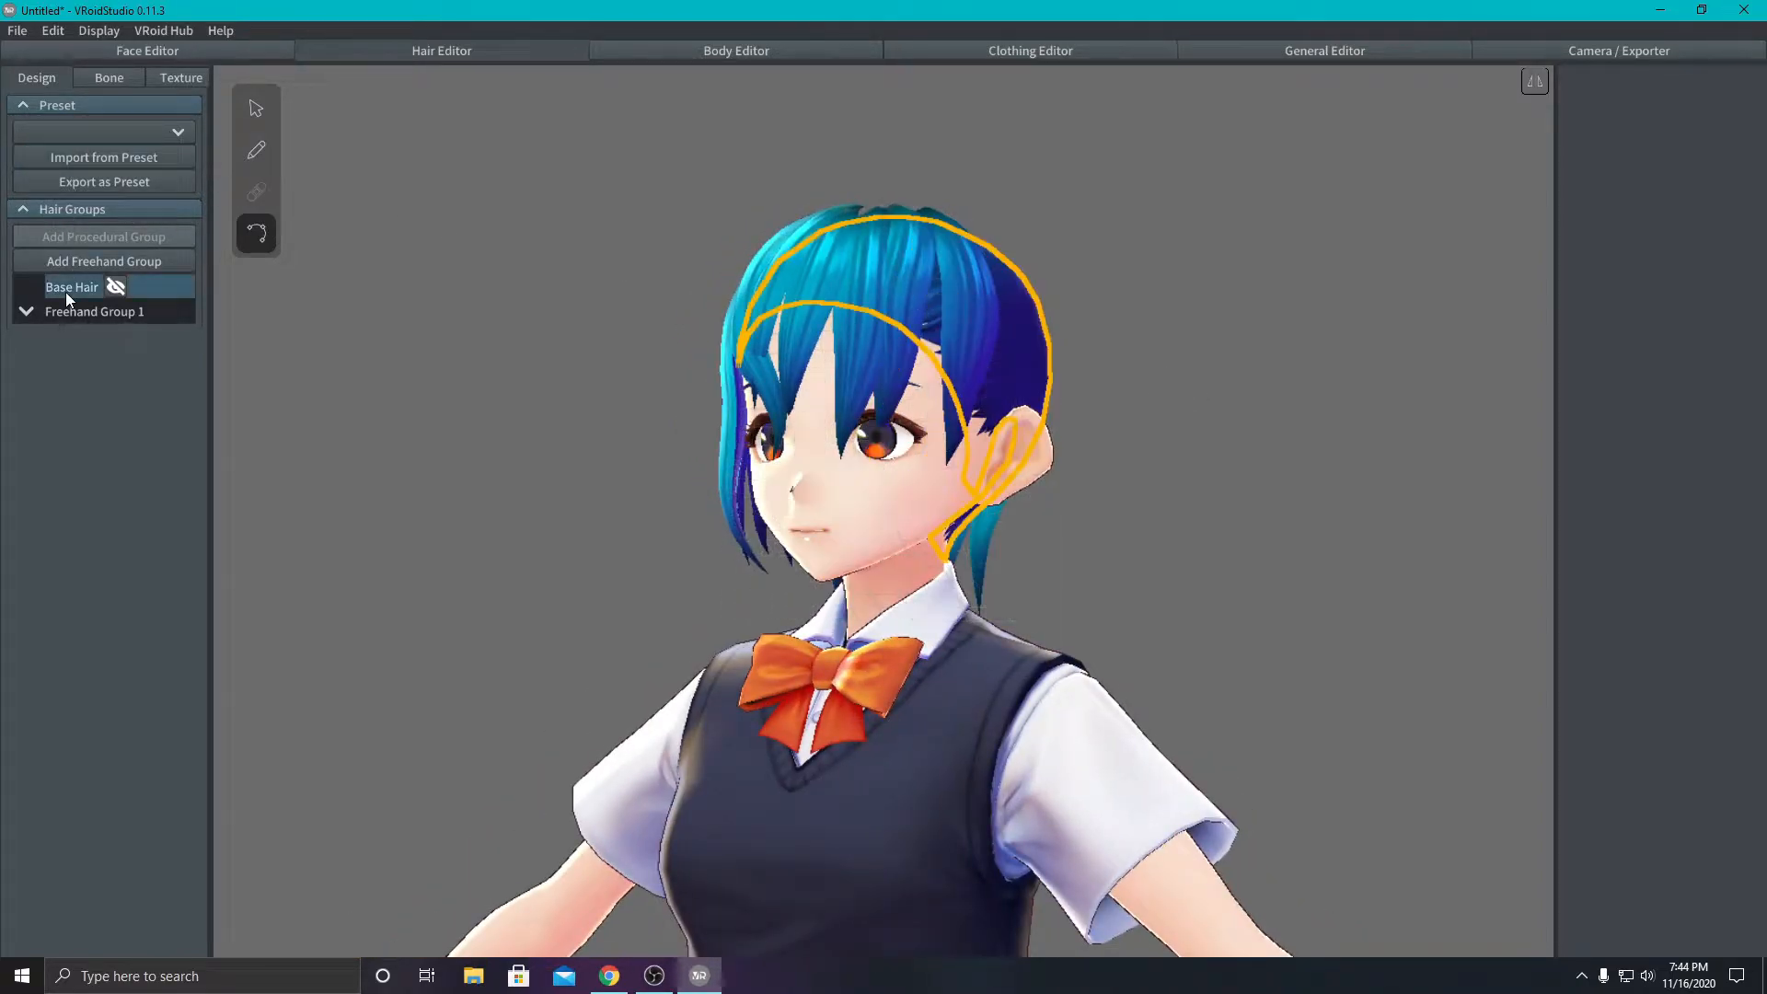
left_click(80, 316)
left_click(166, 311)
left_click(164, 311)
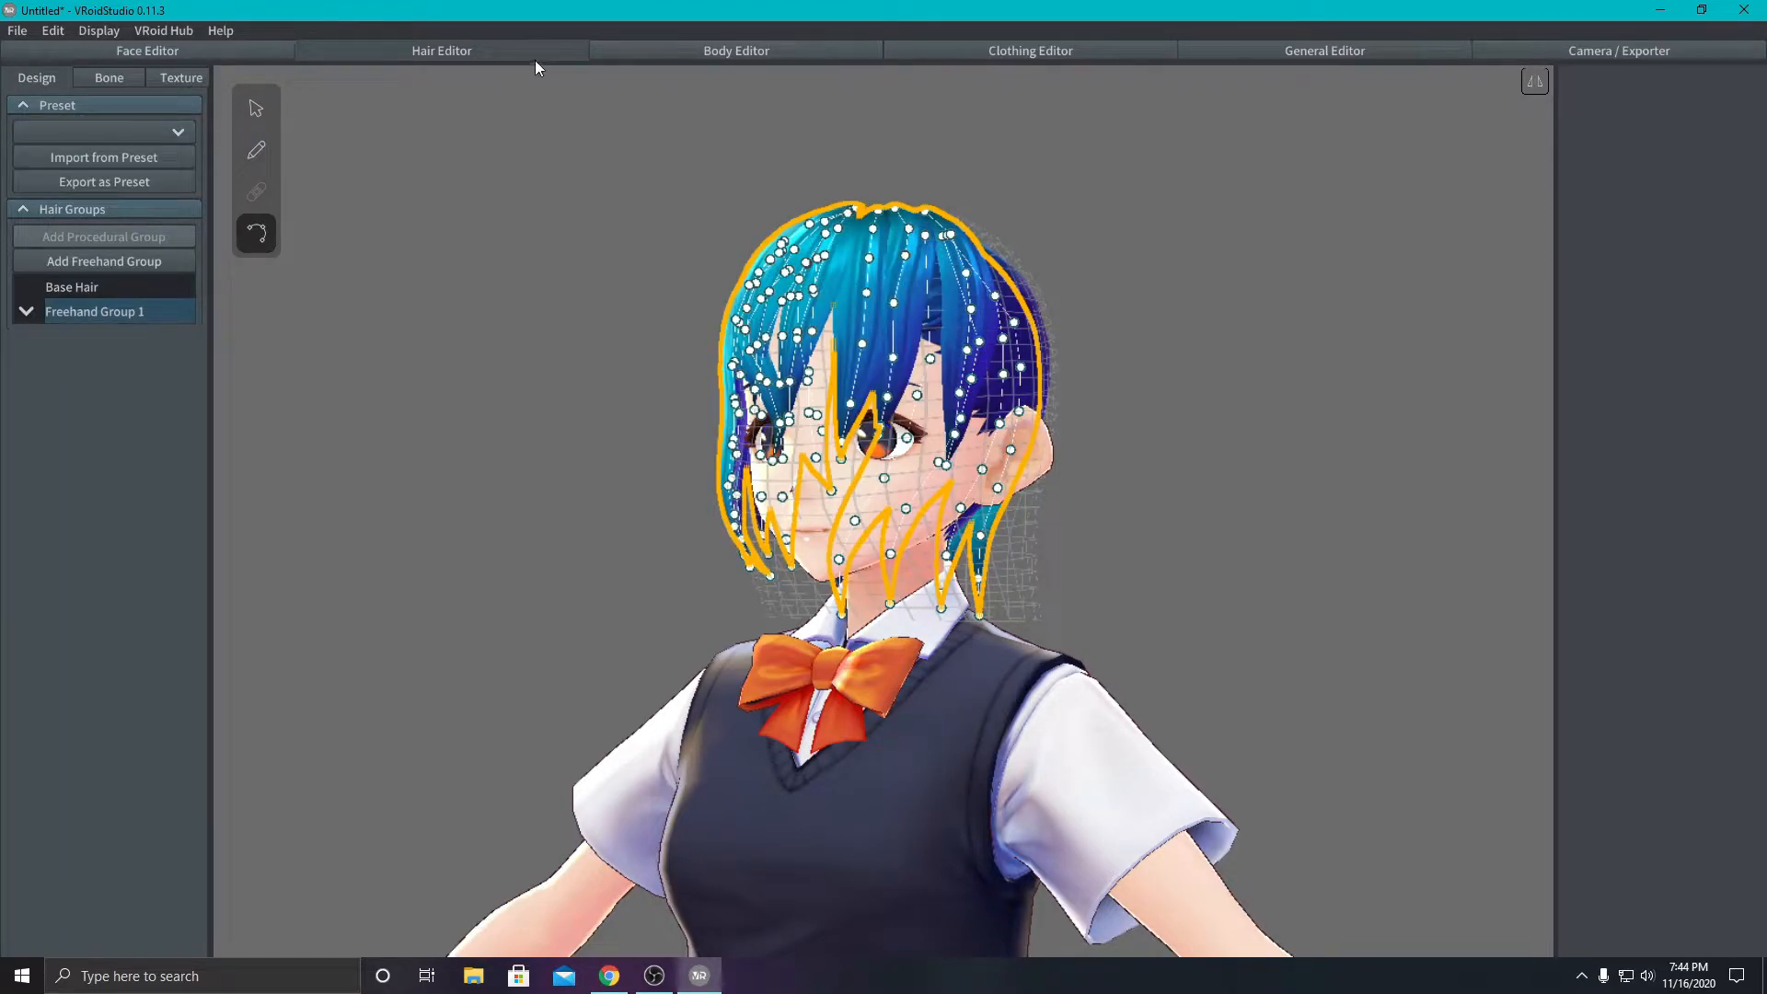
- Open the body design parameters covering all body parts
left_click(683, 50)
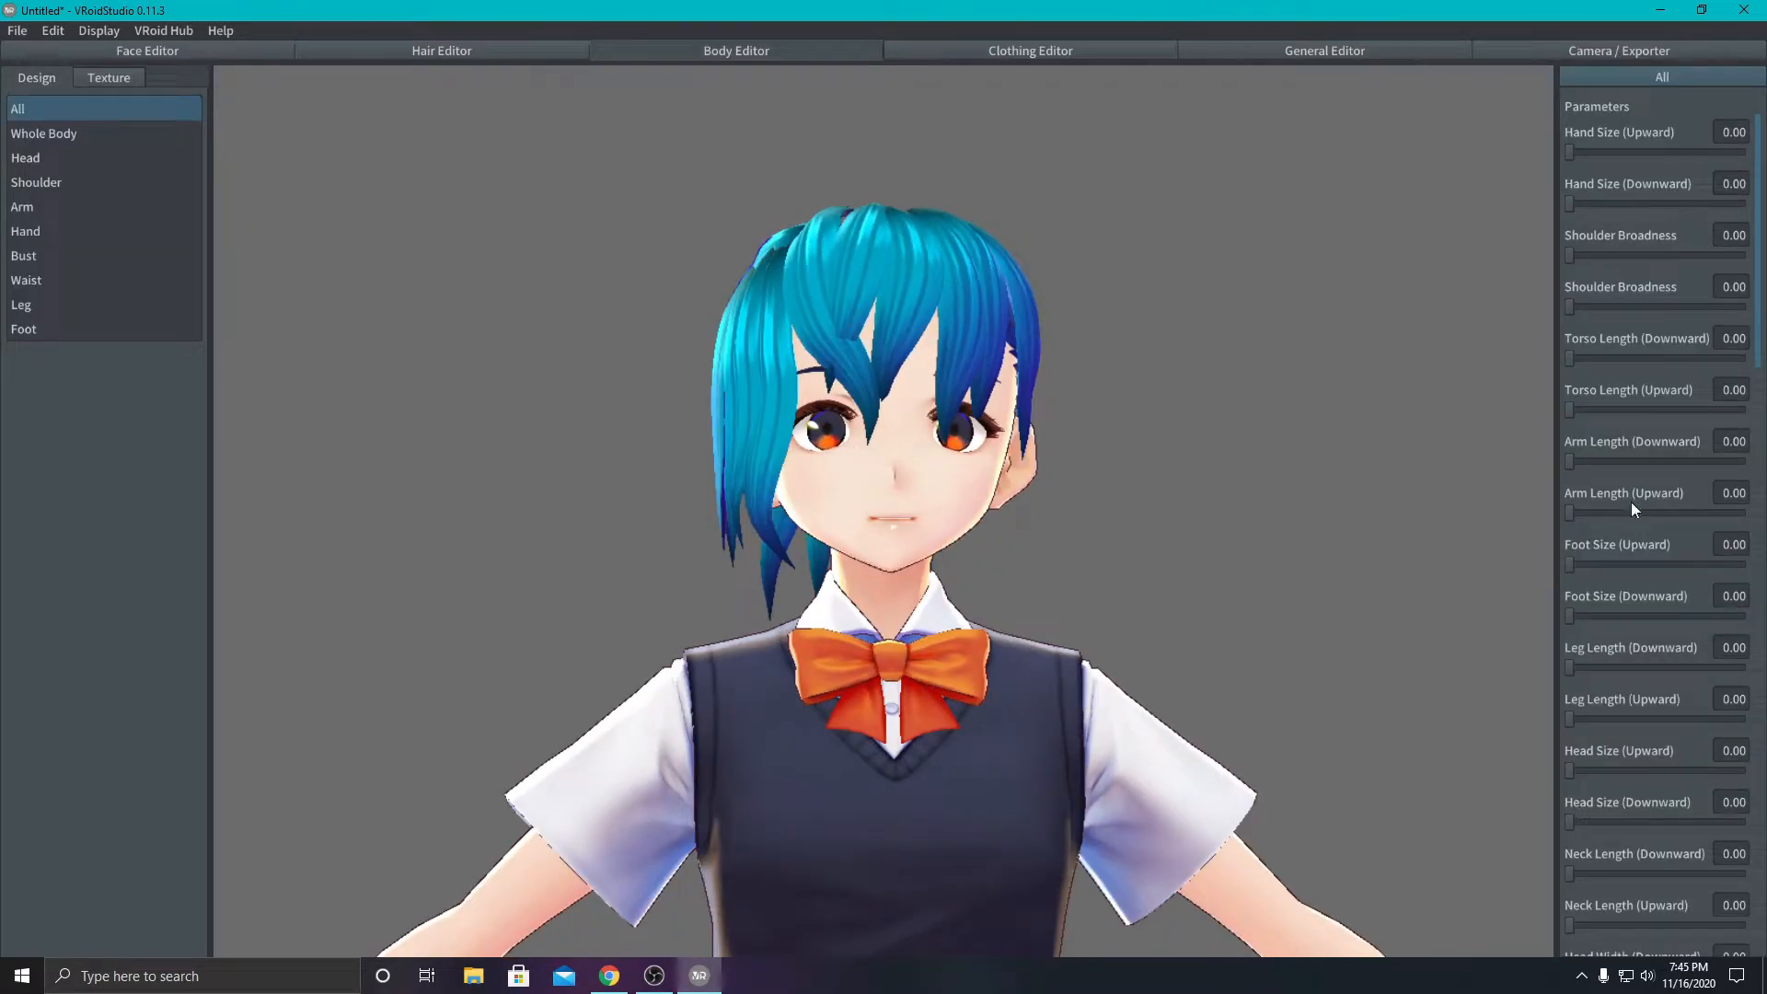
left_click(1572, 767)
- Try a hair outline width of 0.23, set it to 0.00 and reduce the face outline width
left_click(1348, 50)
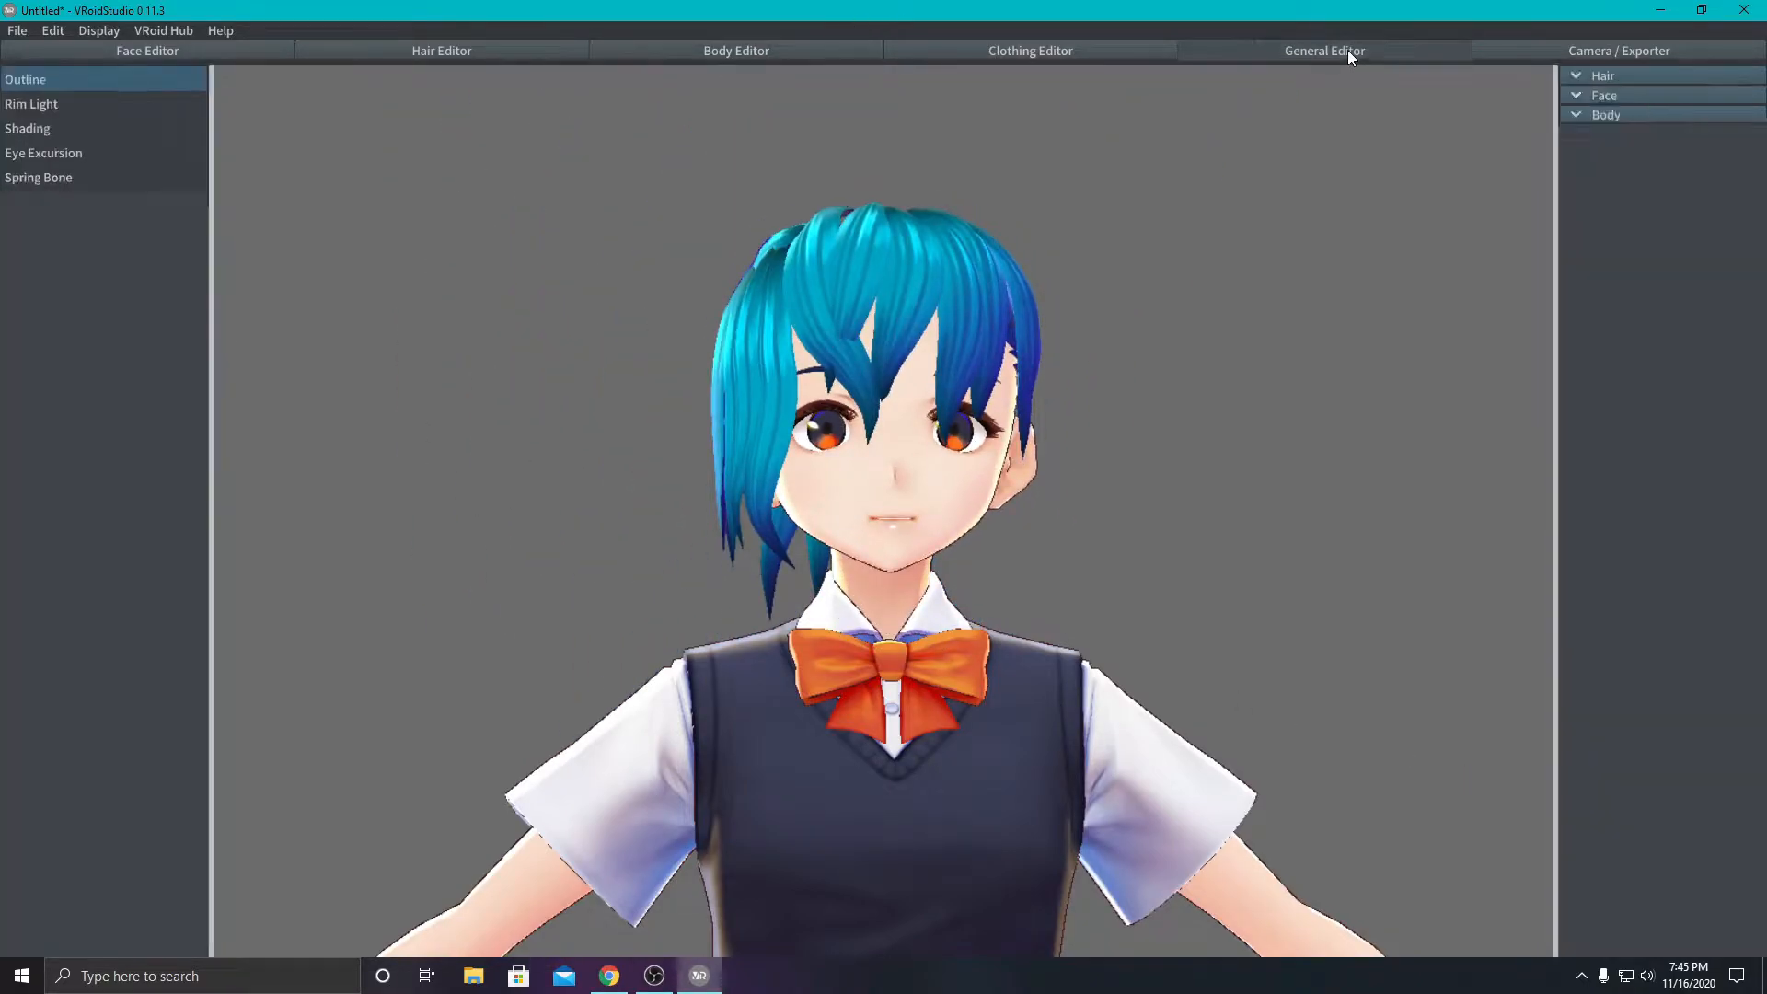
left_click_drag(1569, 125, 1740, 124)
left_click_drag(1411, 312, 1307, 356)
right_click_drag(1307, 357, 1029, 346)
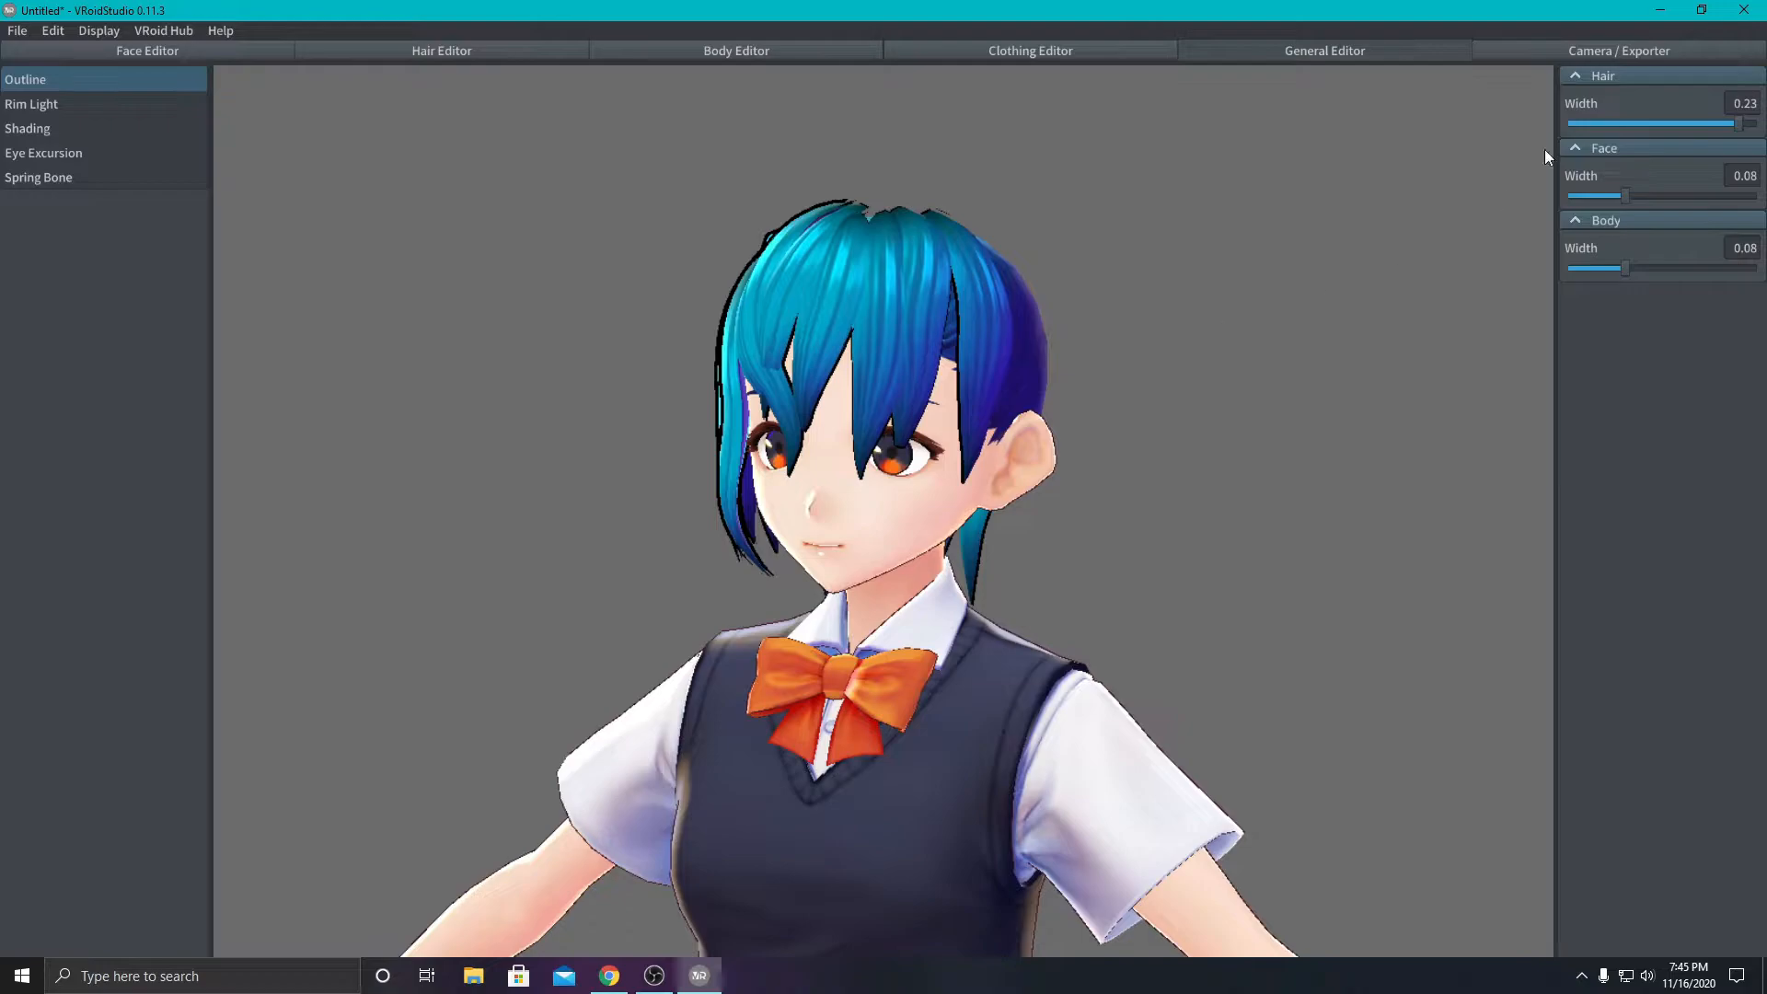
left_click_drag(1736, 124, 1570, 124)
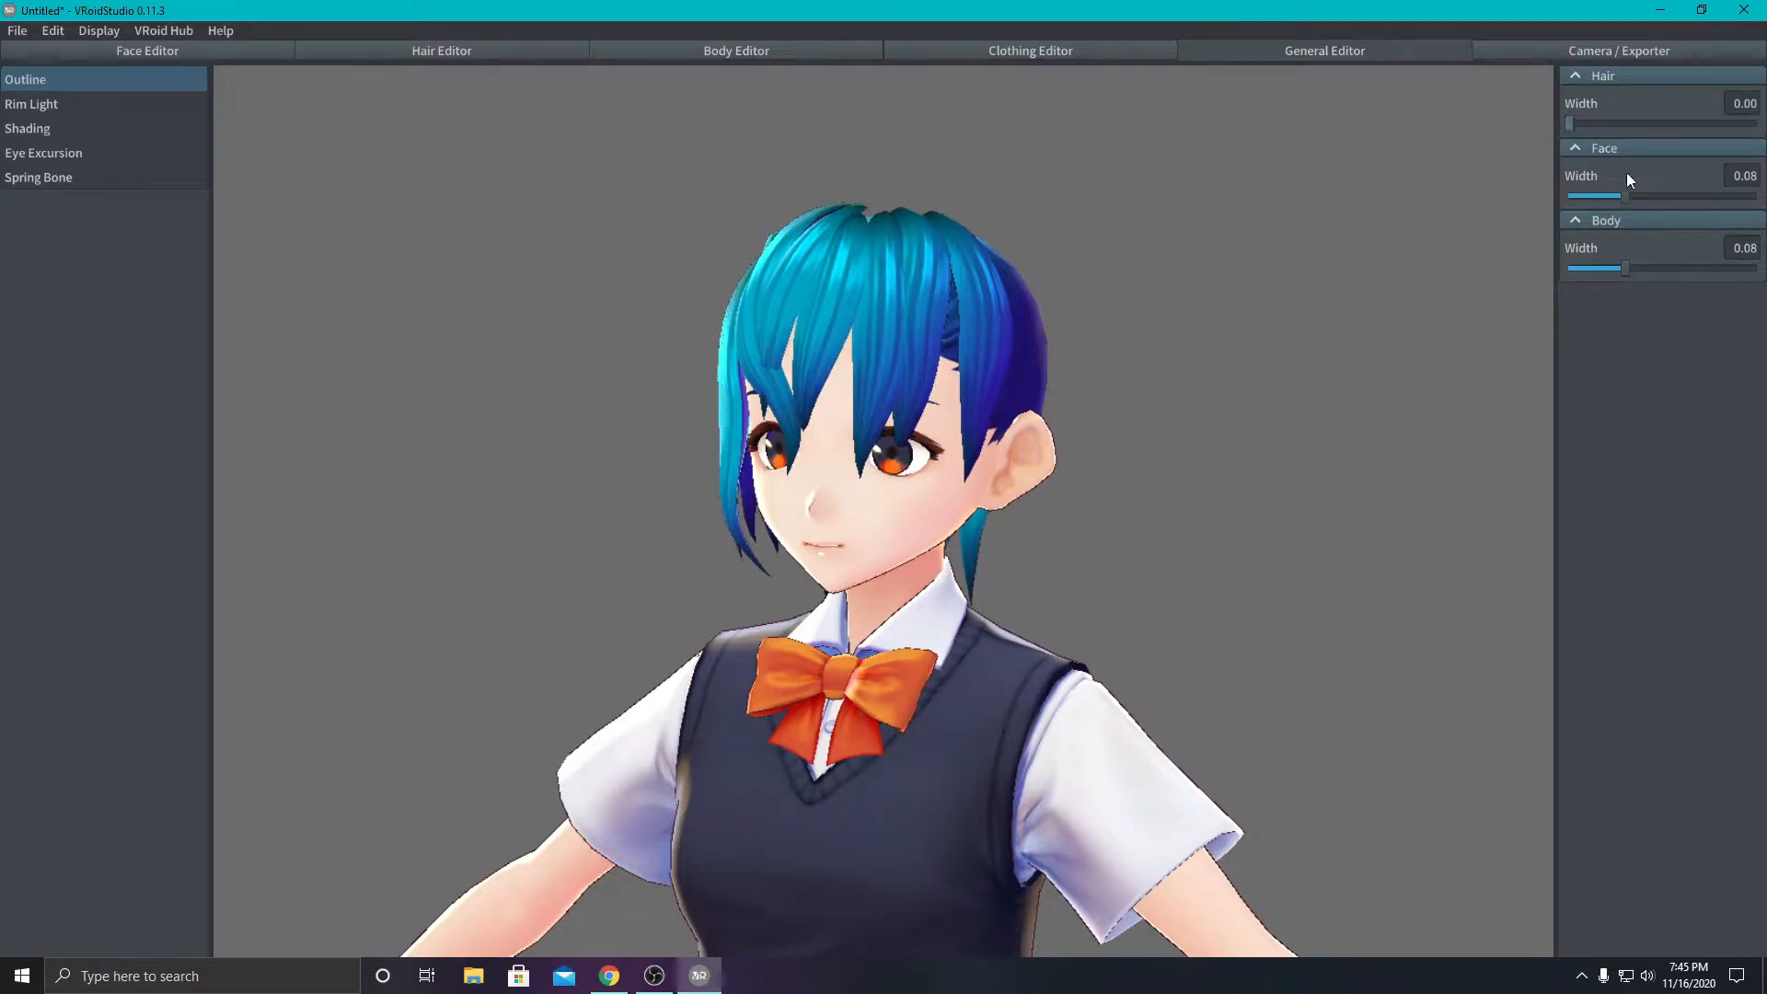
left_click_drag(1628, 200, 1579, 208)
- Look through the Shading, Rim Light, Spring Bone and camera settings, and return to the face editor's eye parameters
left_click(39, 128)
left_click(32, 105)
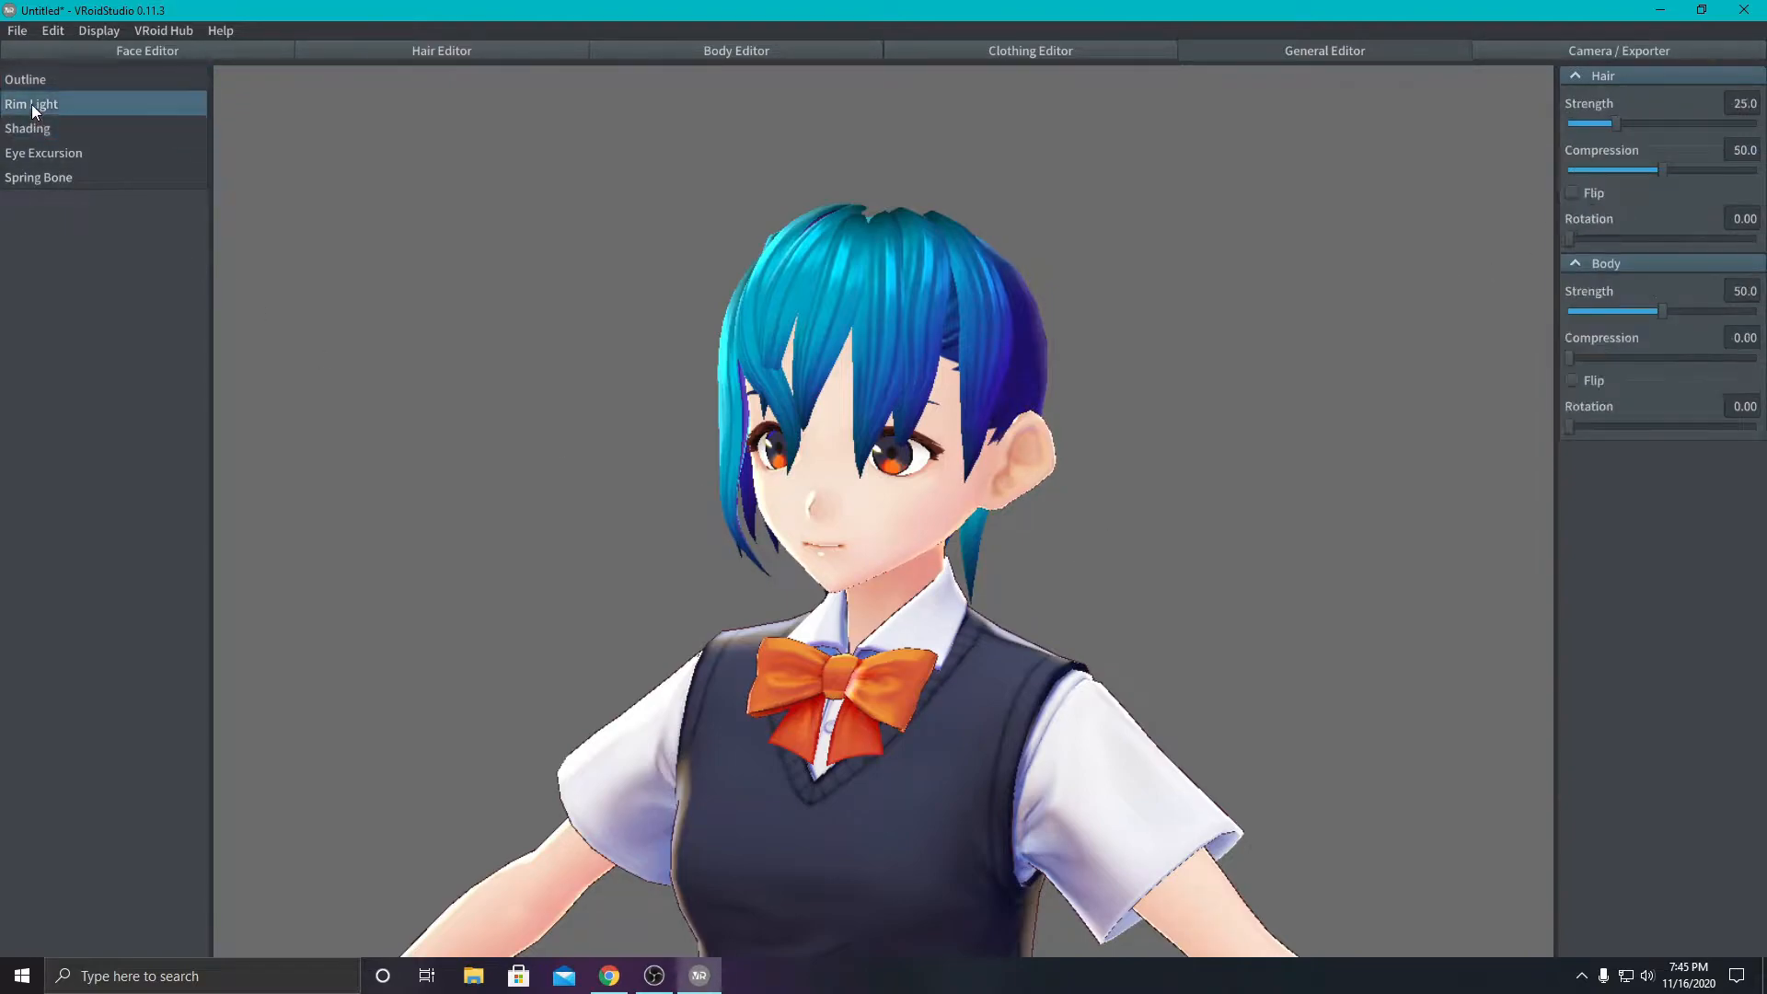
left_click(18, 178)
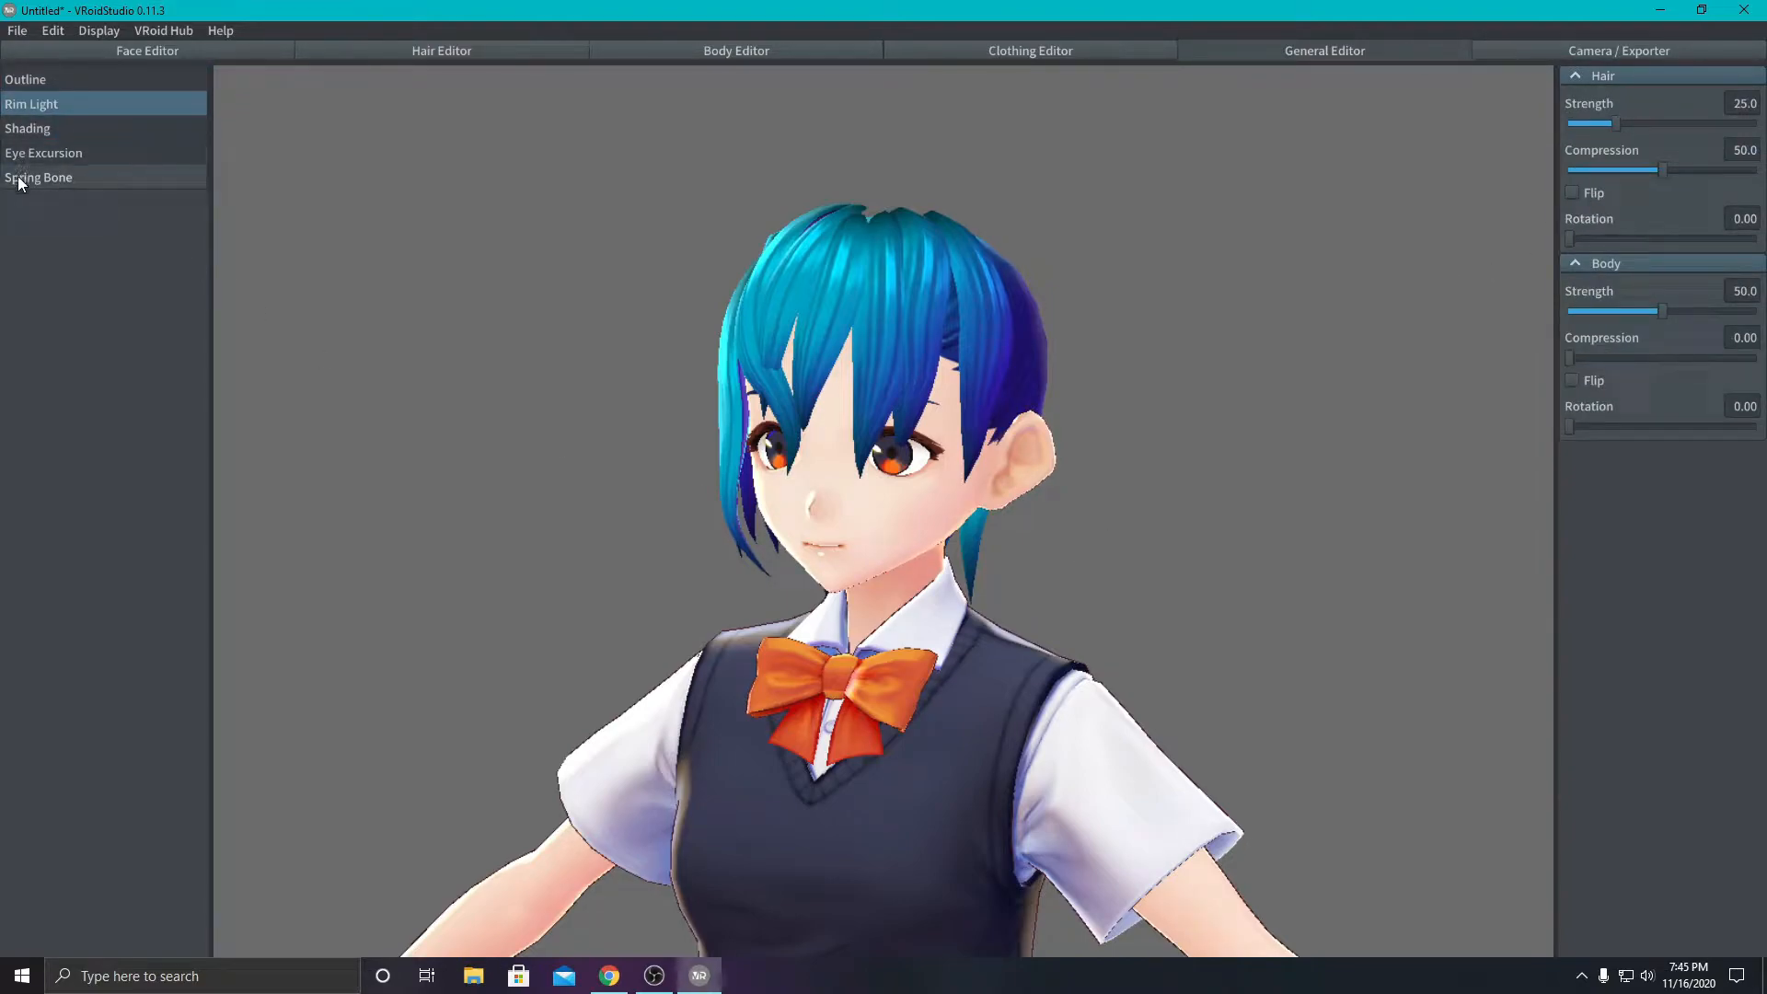
left_click(1510, 48)
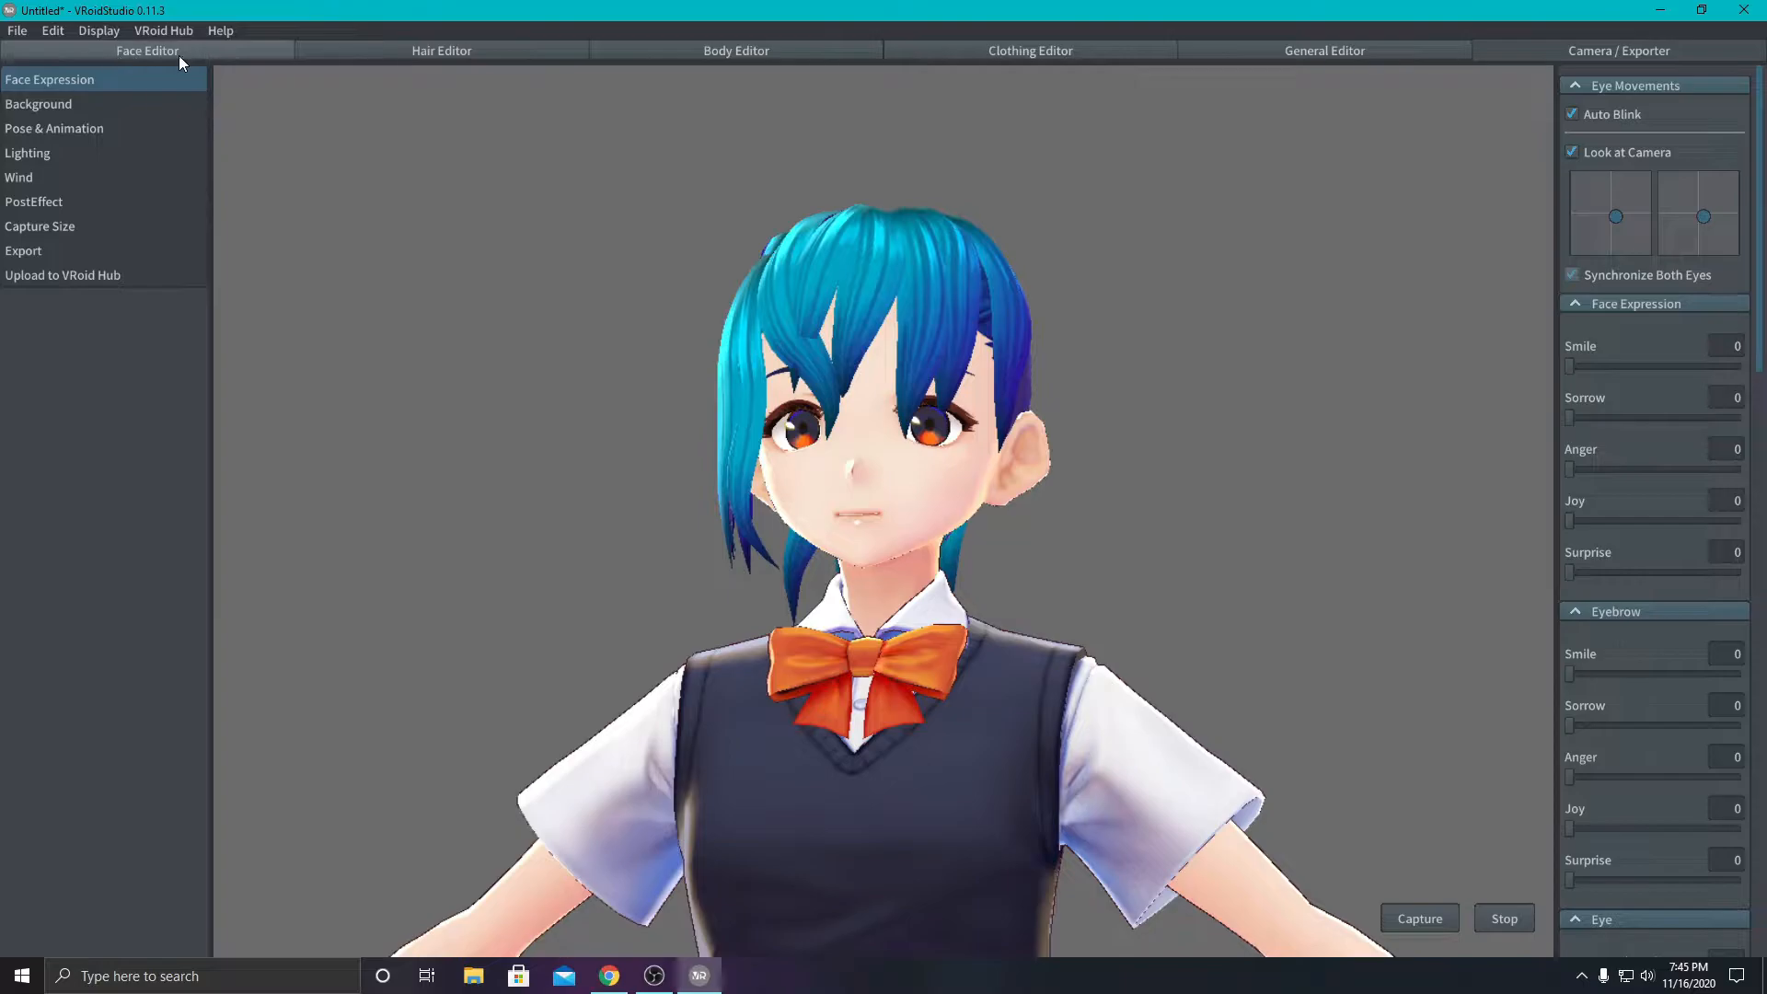
left_click(724, 49)
left_click(420, 52)
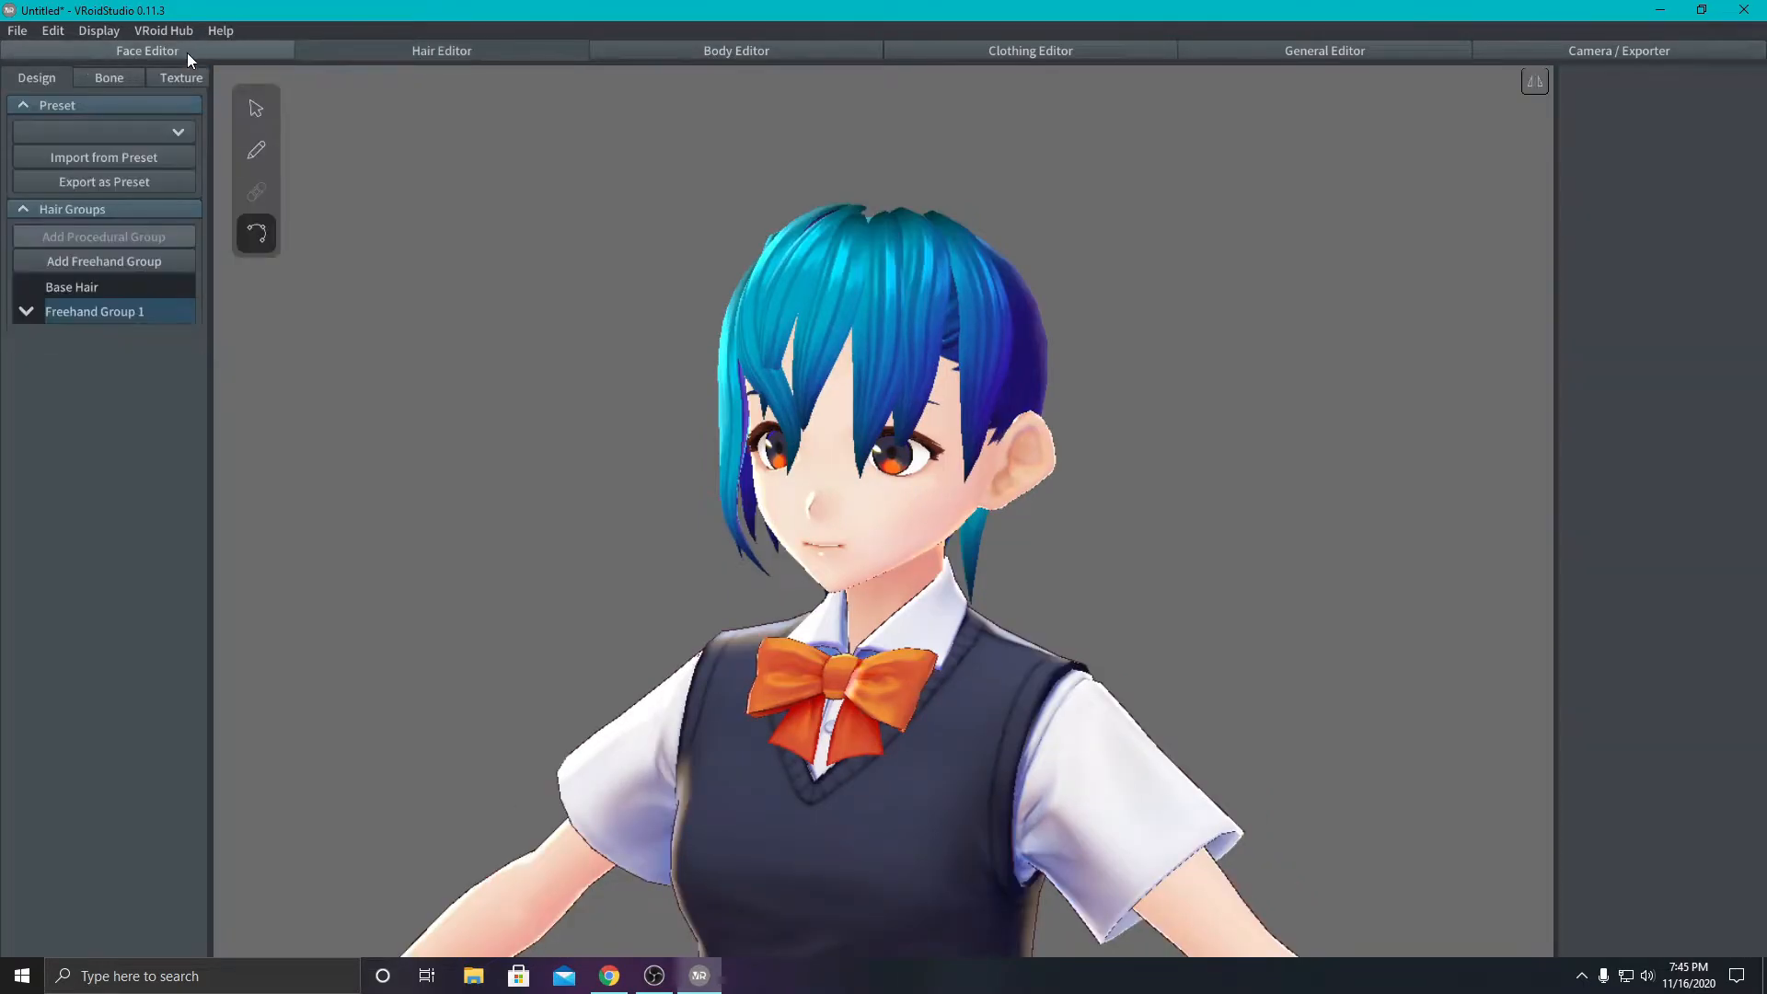
left_click(186, 52)
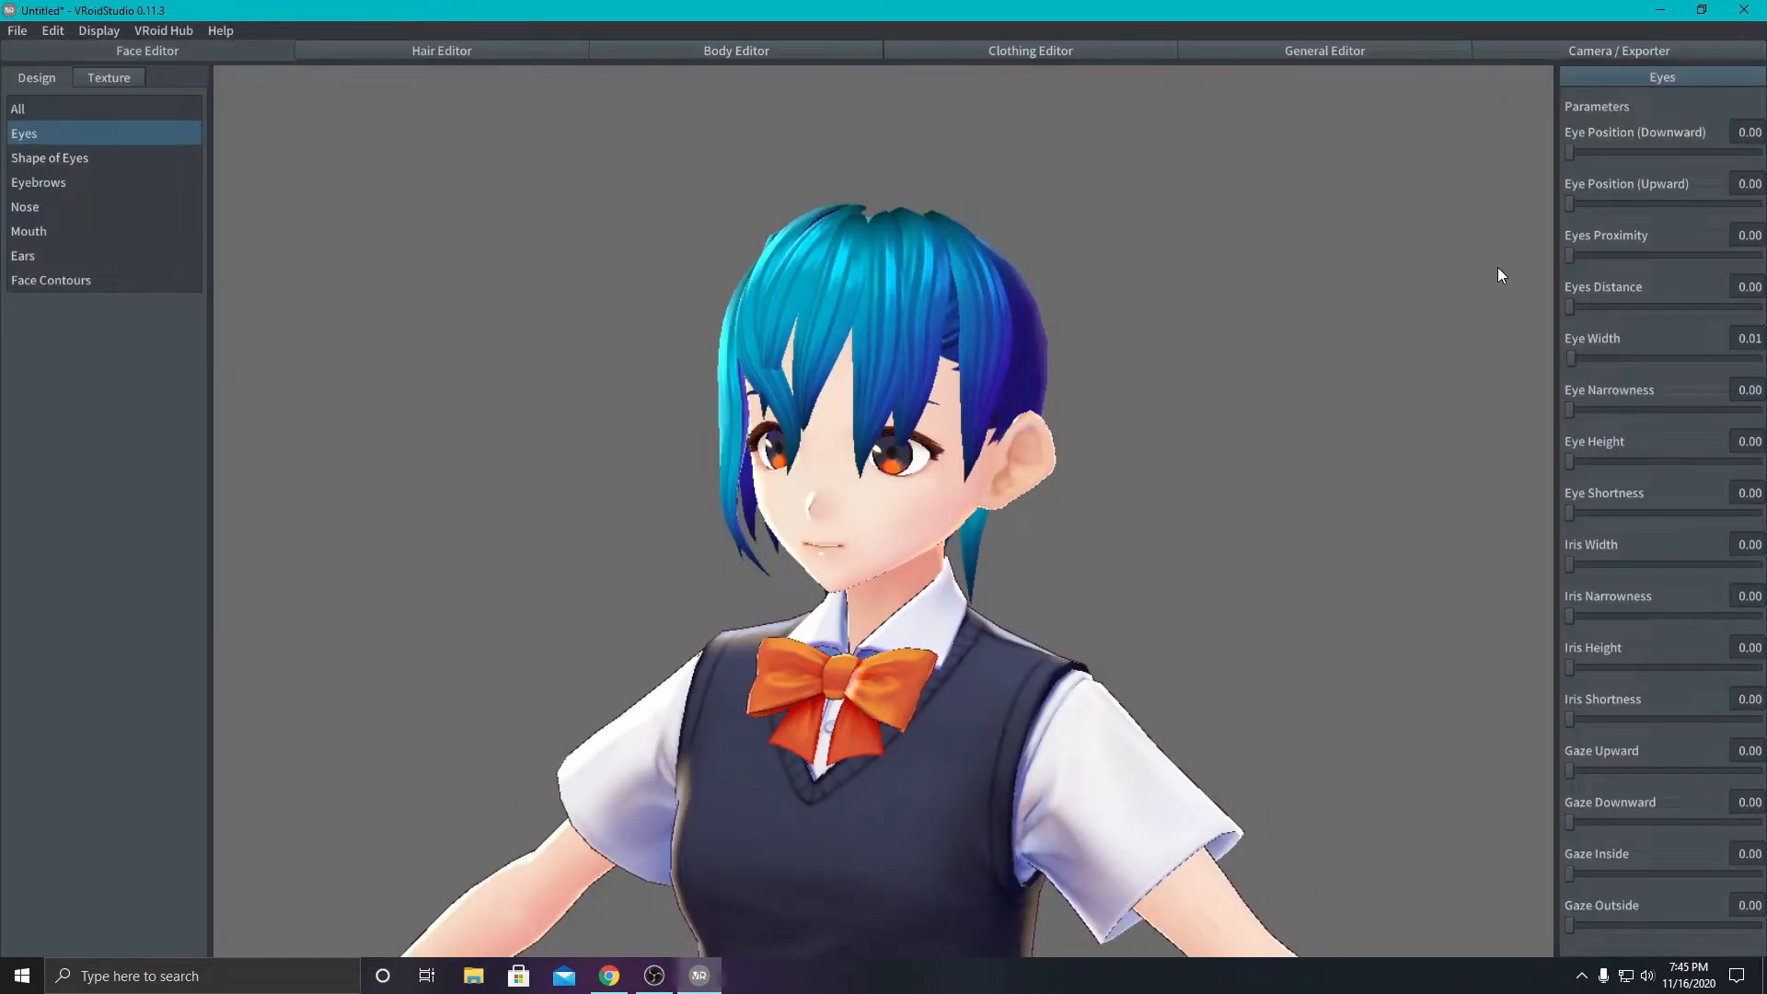
right_click_drag(1223, 434, 900, 442)
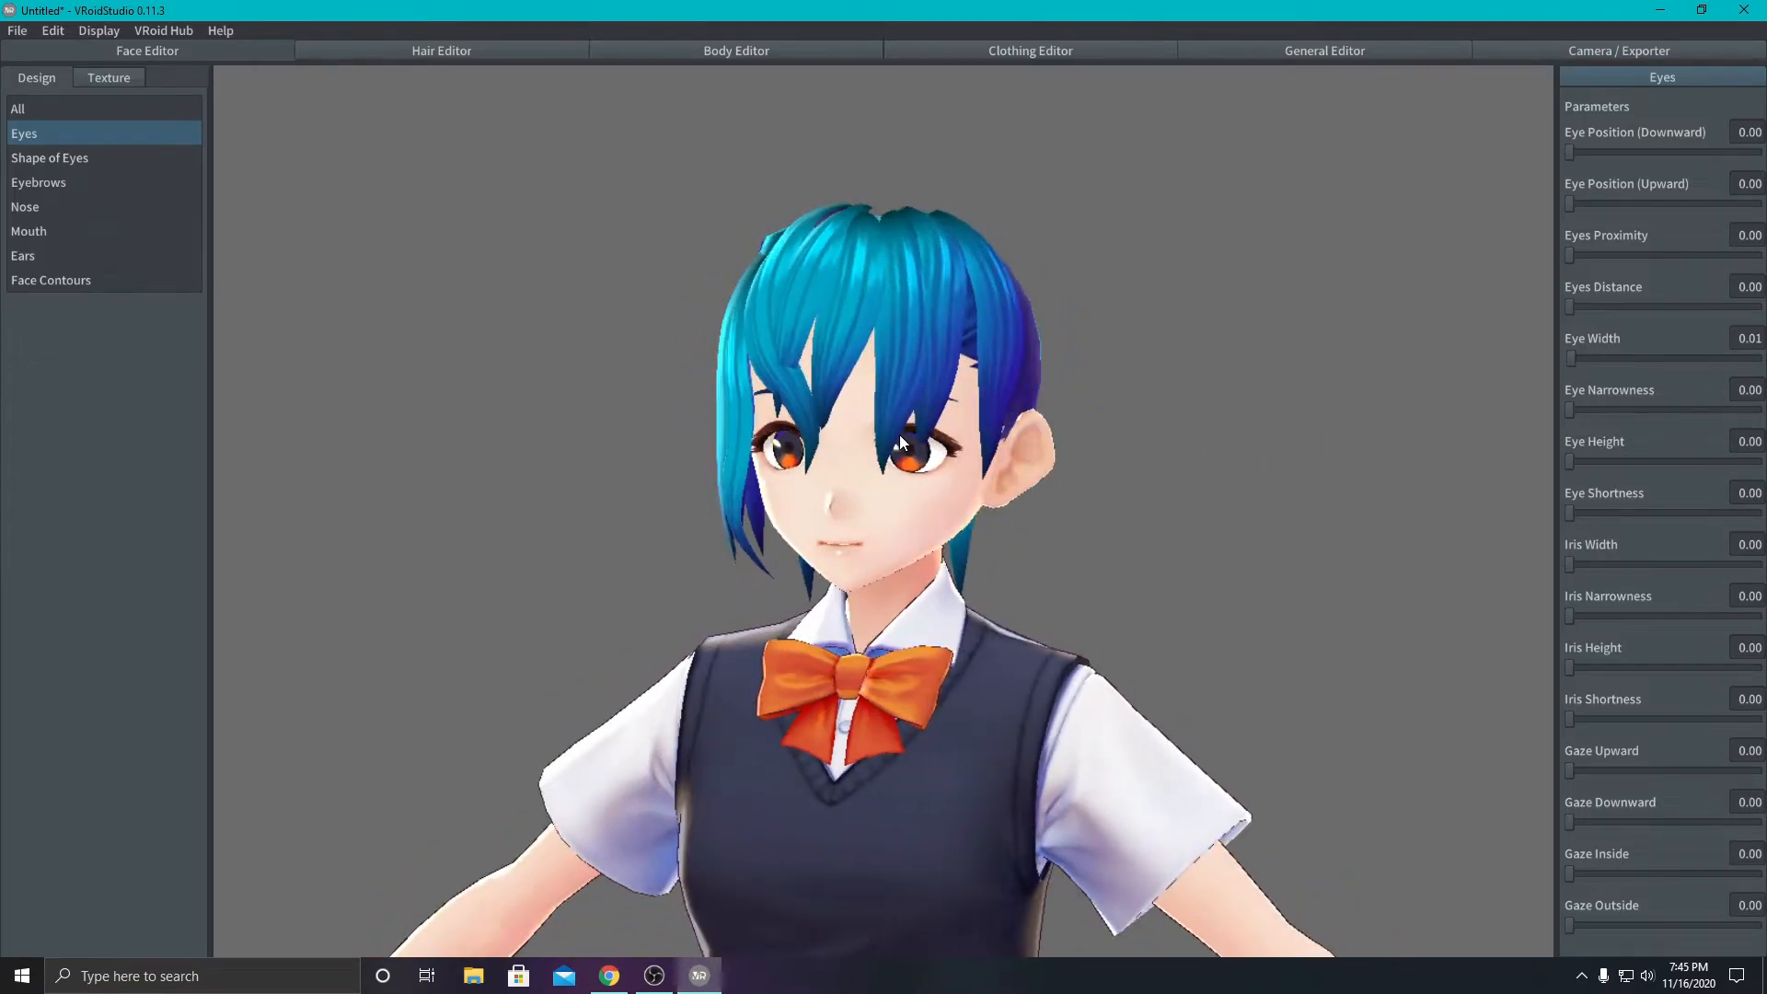
right_click_drag(1184, 427, 937, 463)
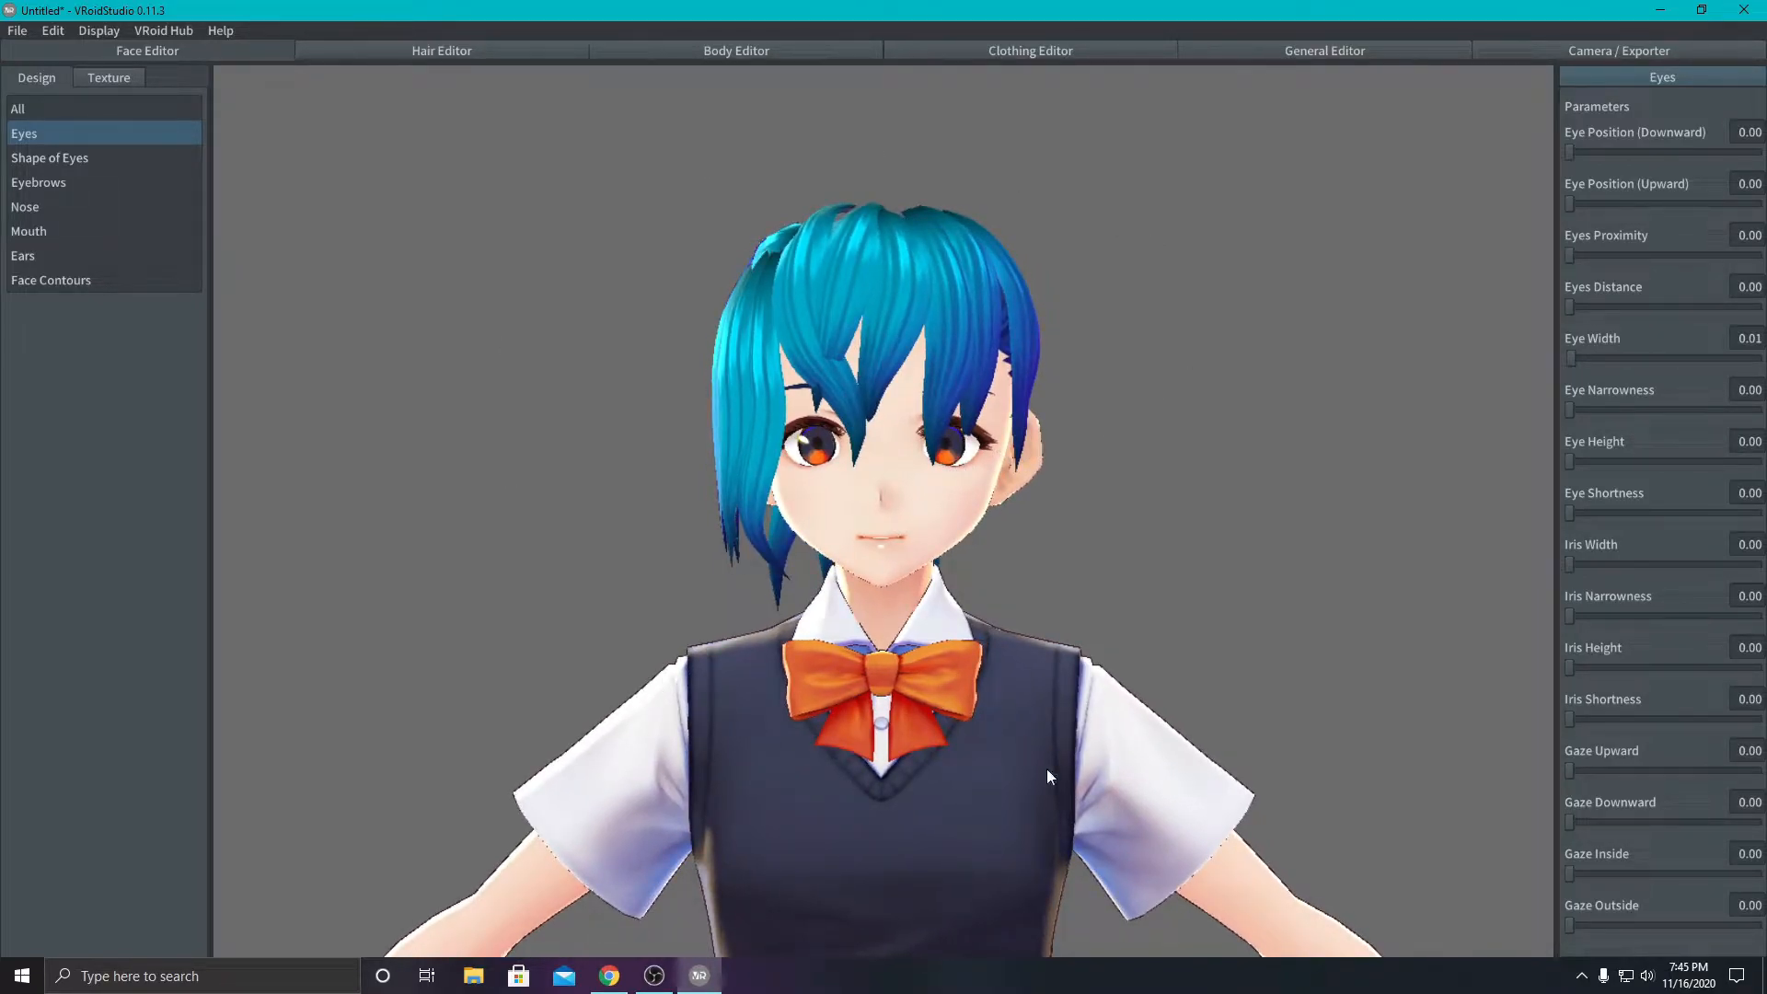
right_click_drag(1176, 617, 842, 611)
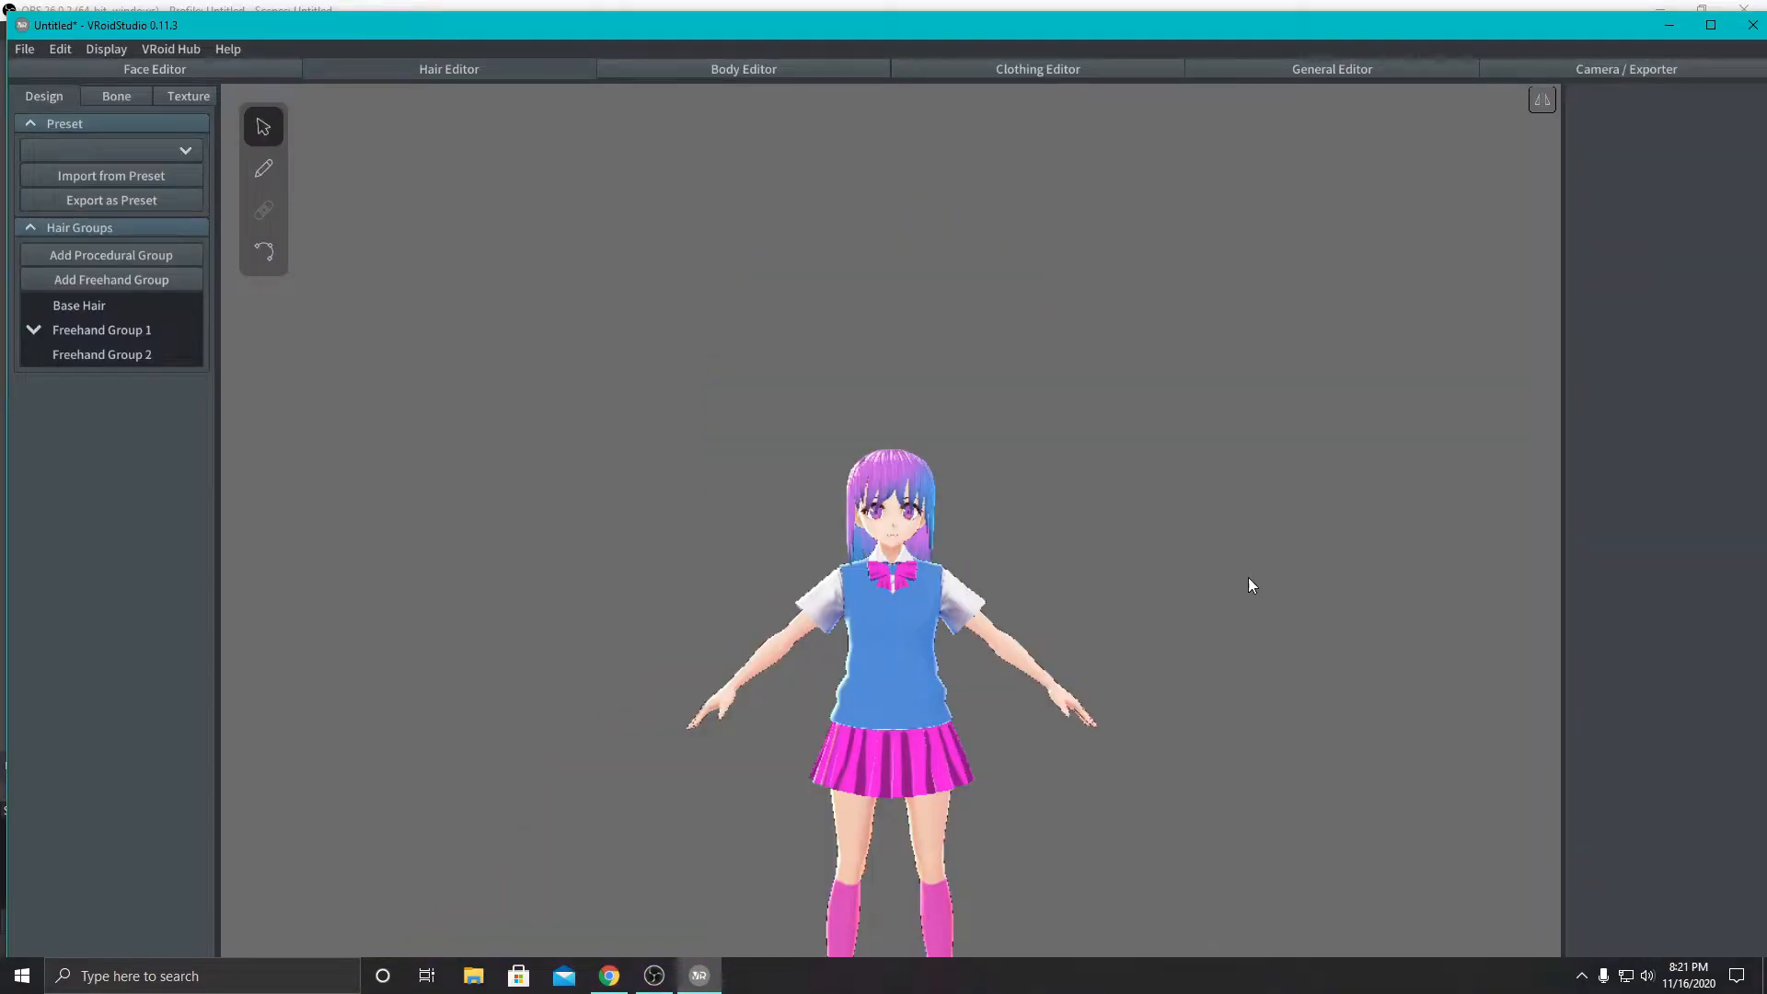
right_click_drag(1235, 575, 570, 566)
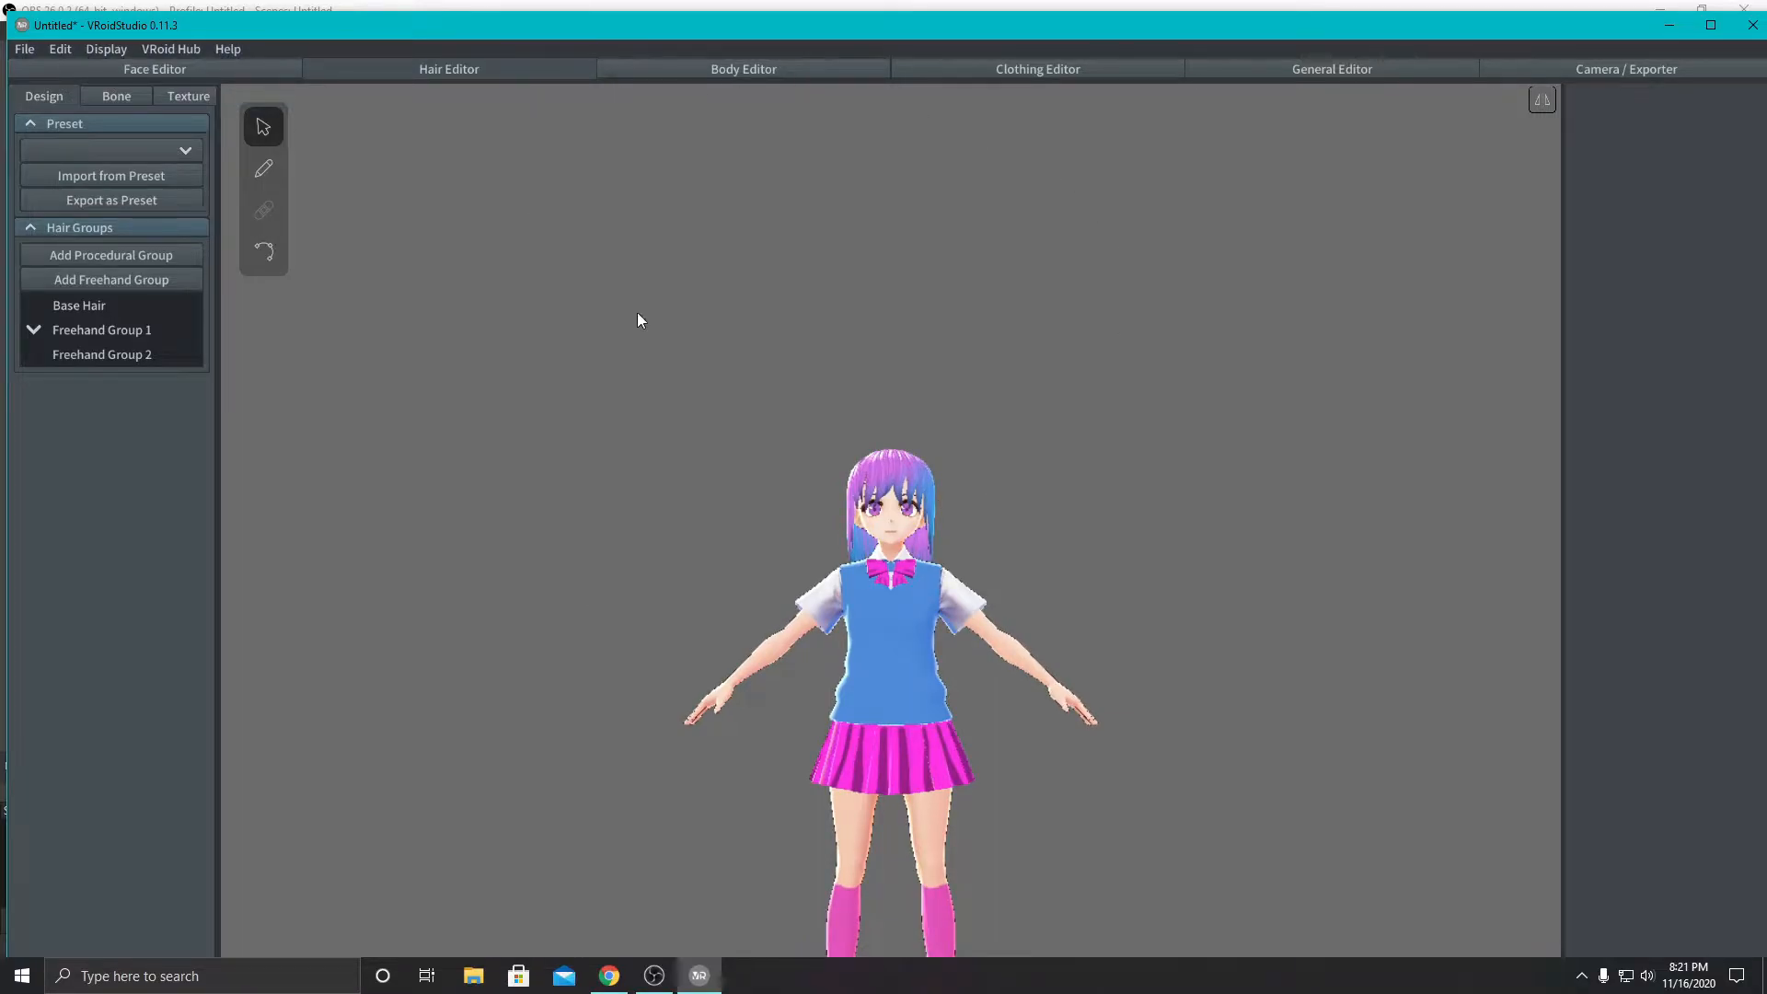
right_click_drag(682, 386, 624, 390)
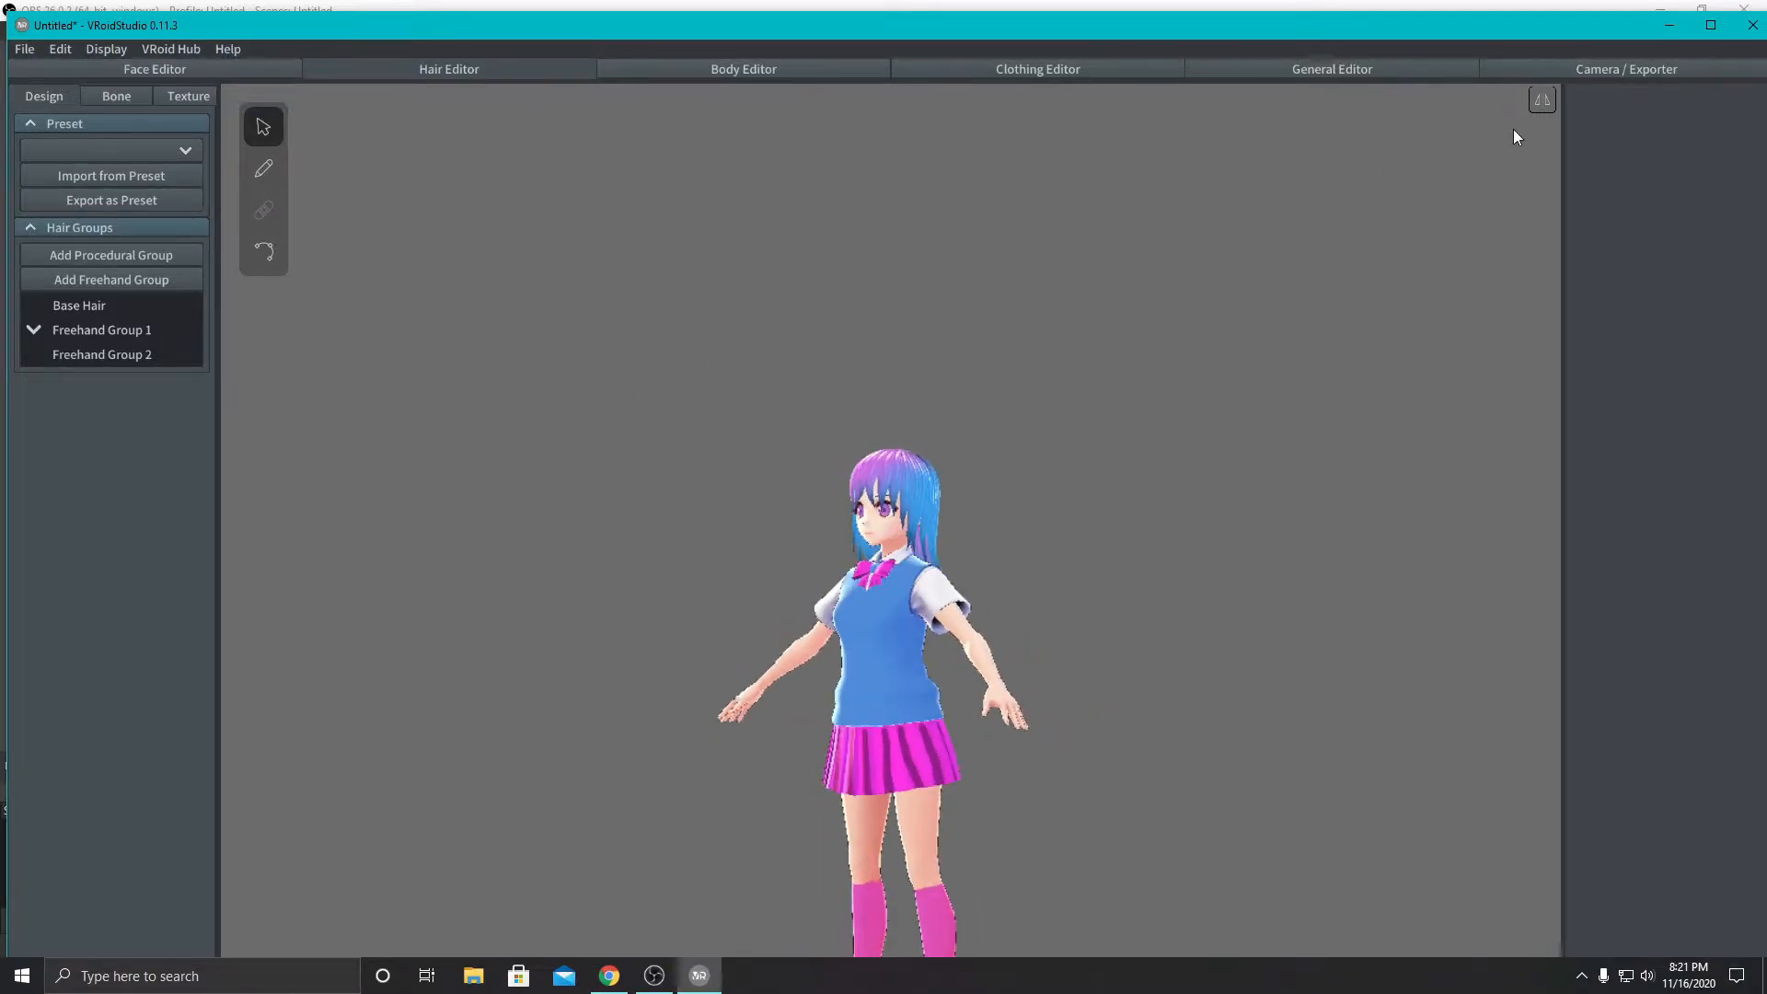
- Open the camera and export settings and try the Smile and Surprise face expression sliders on the avatar
left_click(1561, 69)
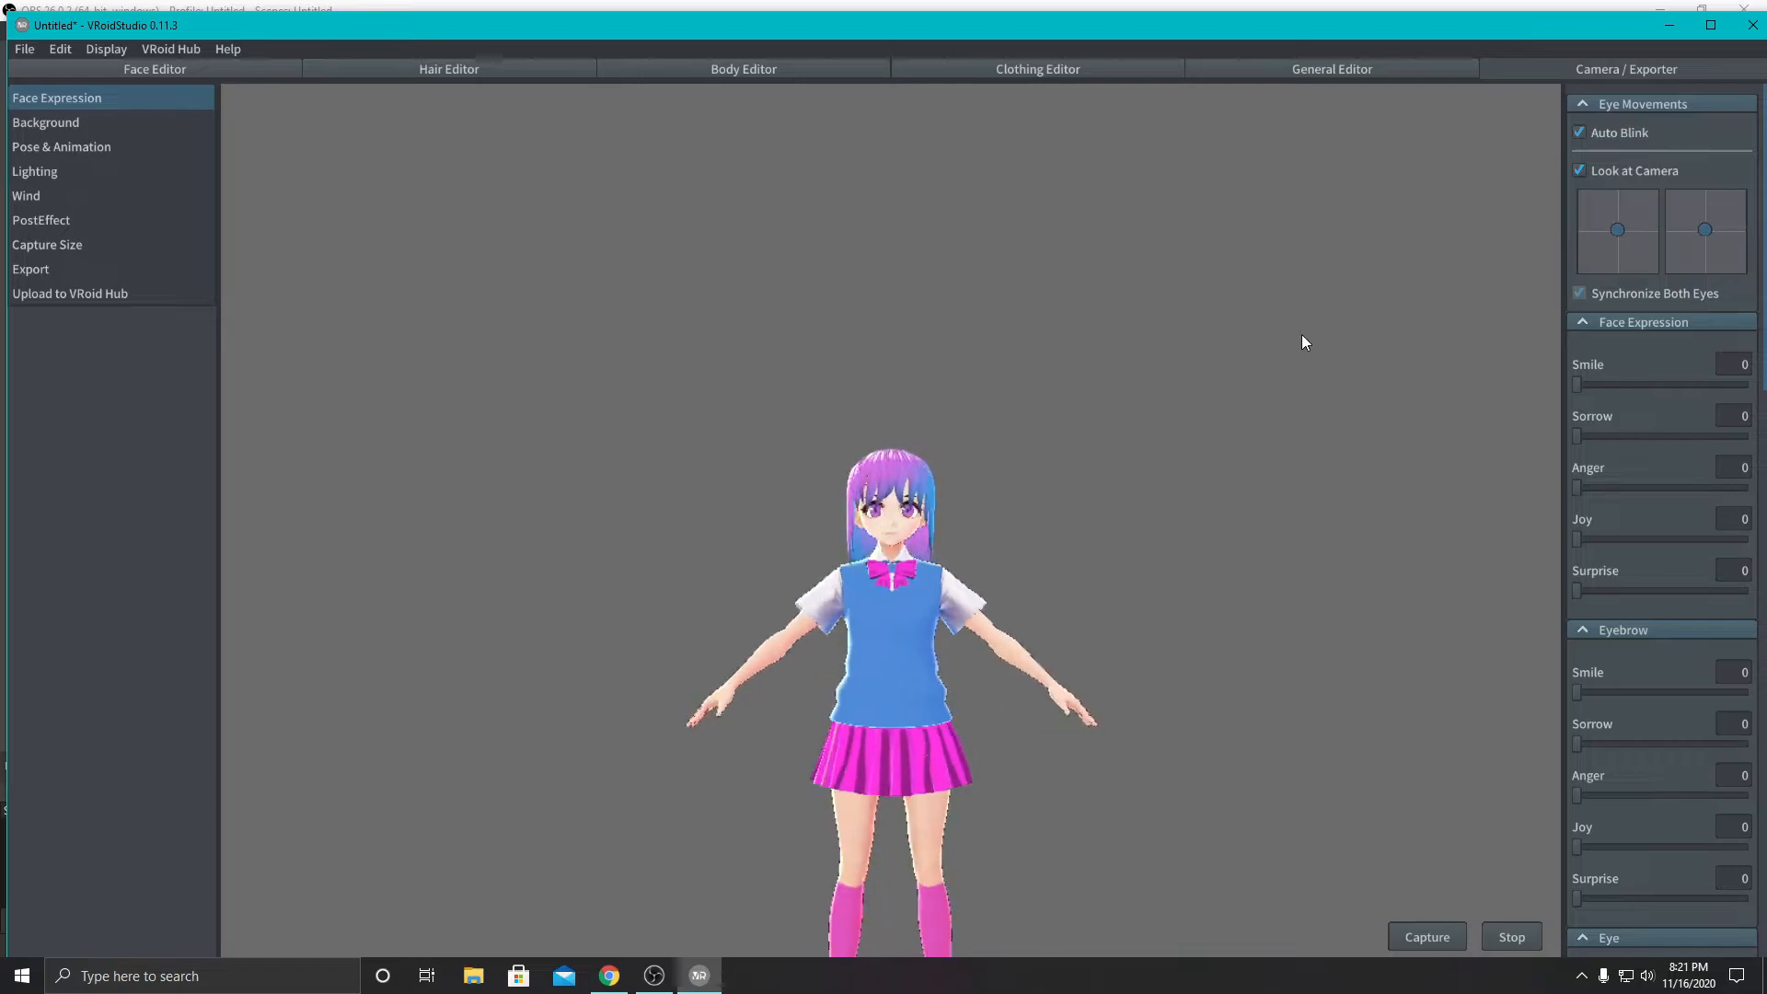
left_click_drag(1596, 385, 1528, 458)
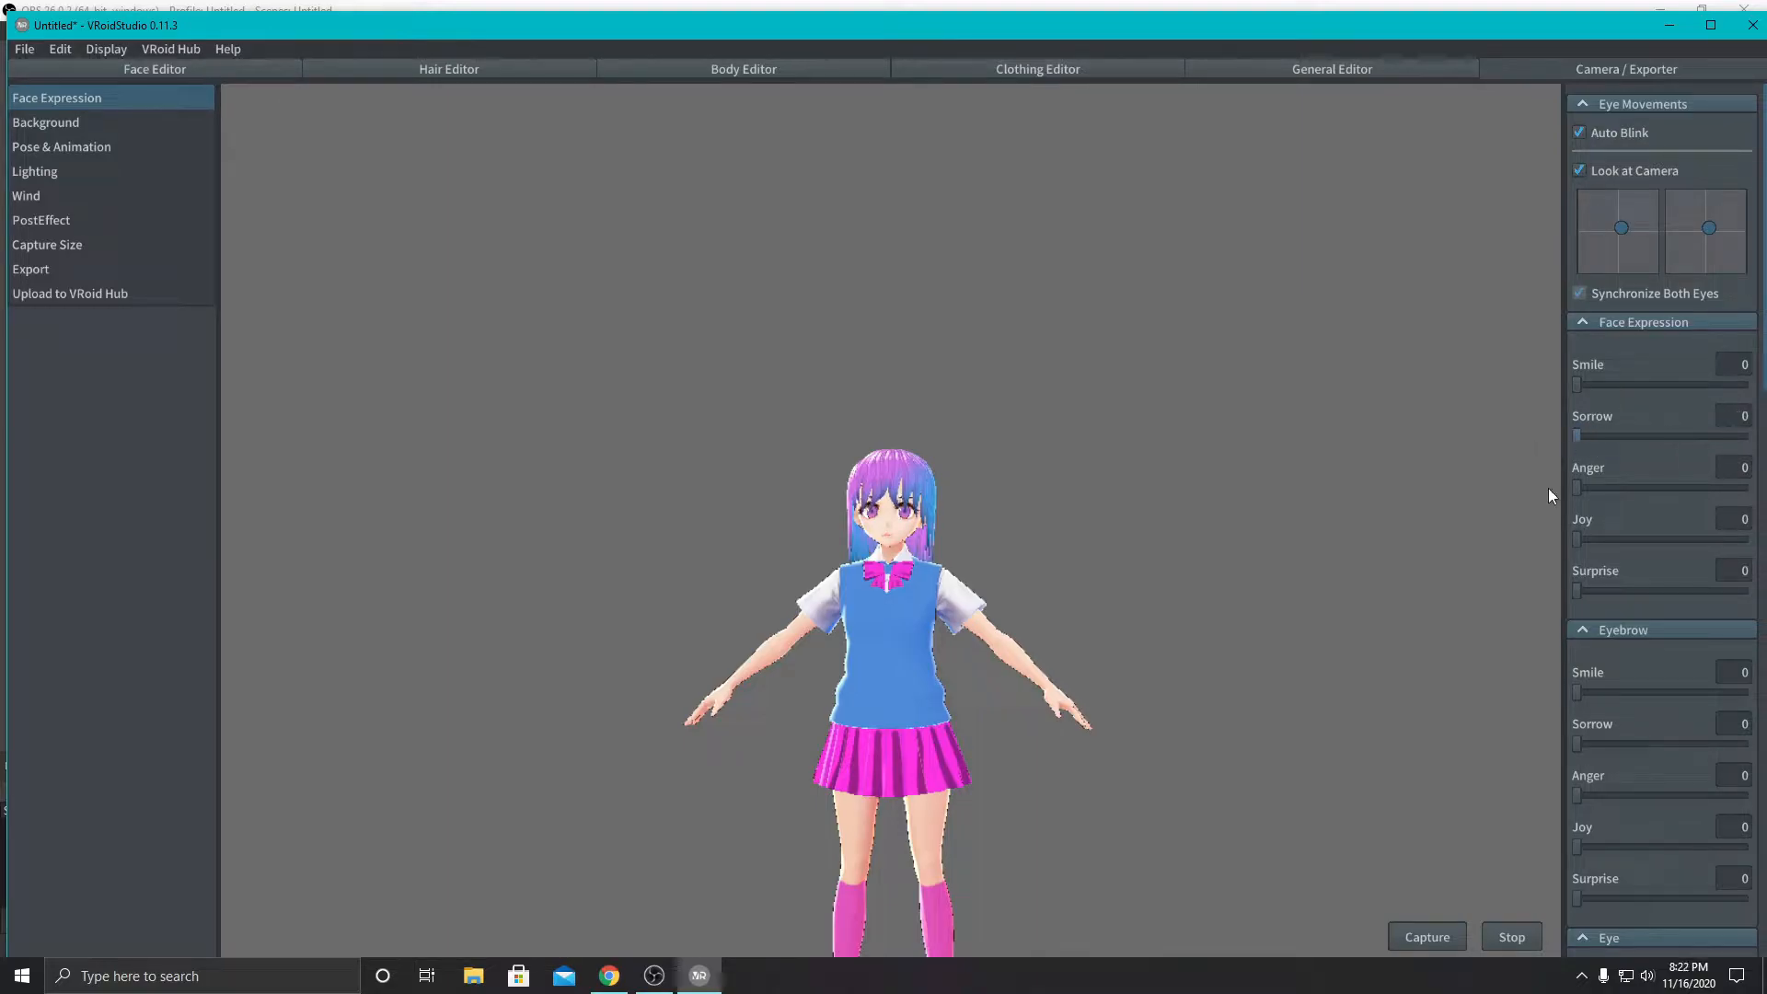
mouse_move(1580, 589)
left_mouse_down()
mouse_move(1748, 573)
mouse_move(1584, 560)
left_mouse_up()
- Set the background color behind the avatar to dark purple 47005E
left_click(35, 120)
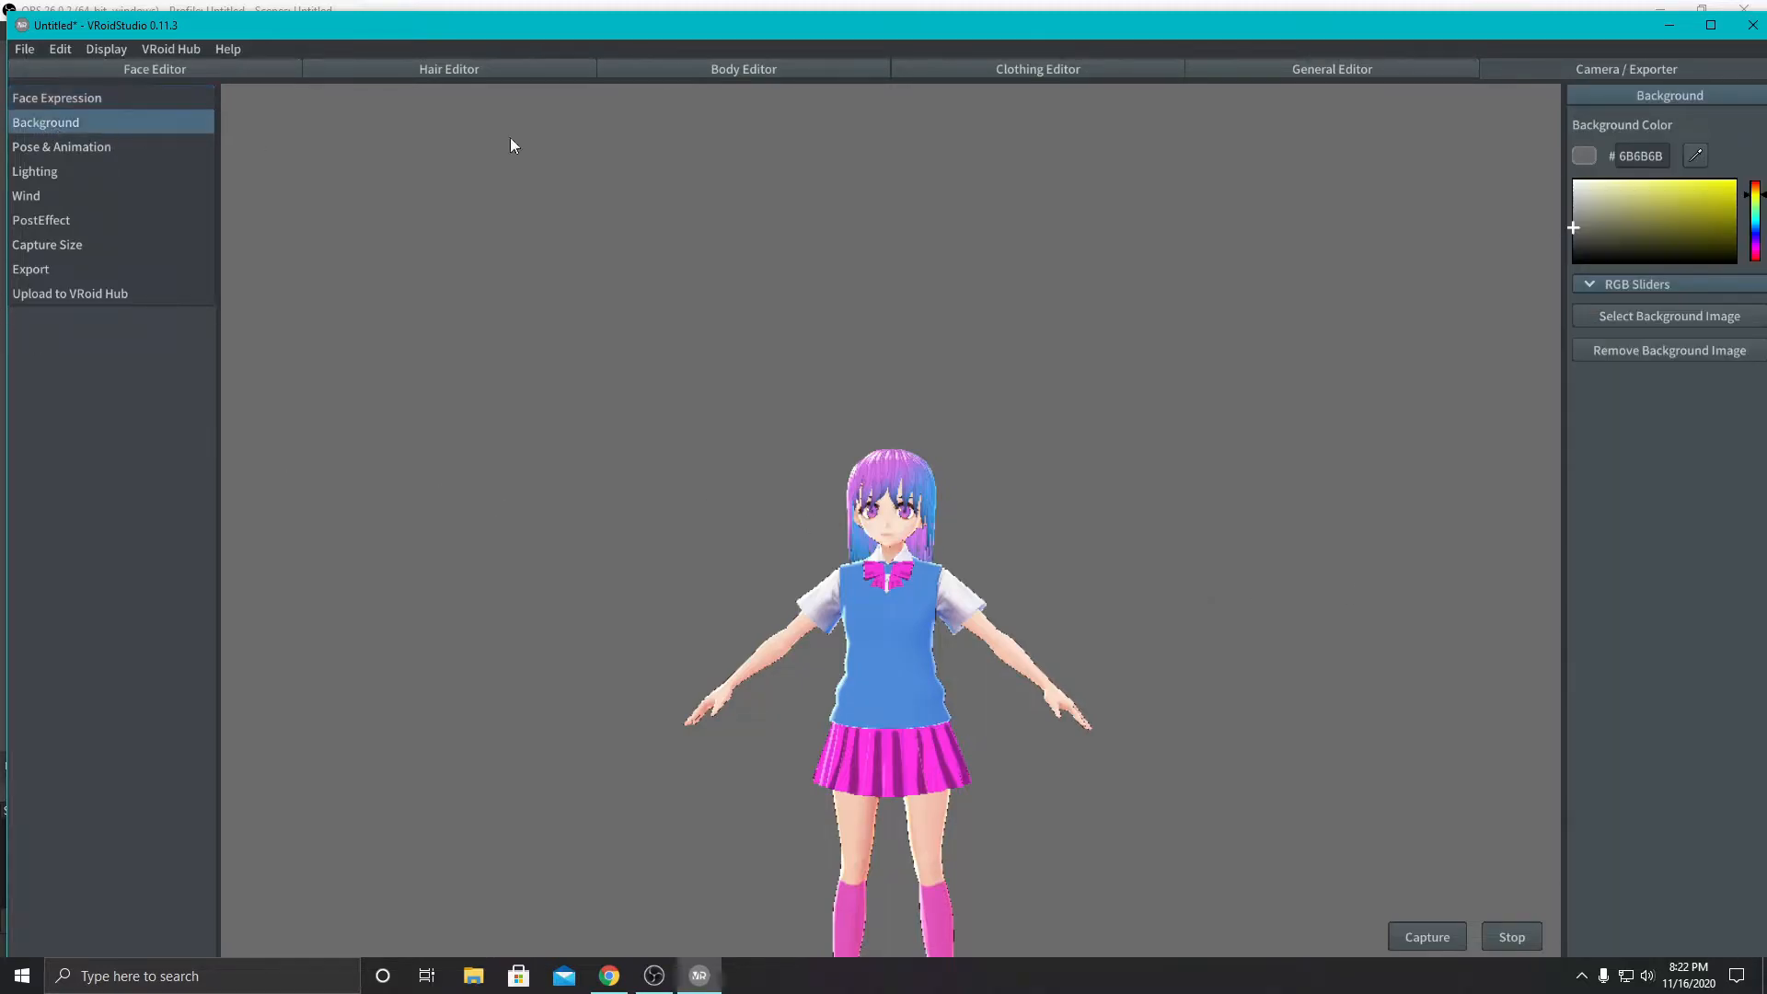
mouse_move(1622, 225)
left_mouse_down()
mouse_move(1677, 199)
mouse_move(1576, 217)
mouse_move(1599, 238)
mouse_move(1648, 234)
mouse_move(1571, 207)
mouse_move(1583, 232)
mouse_move(1582, 193)
mouse_move(1602, 219)
left_mouse_up()
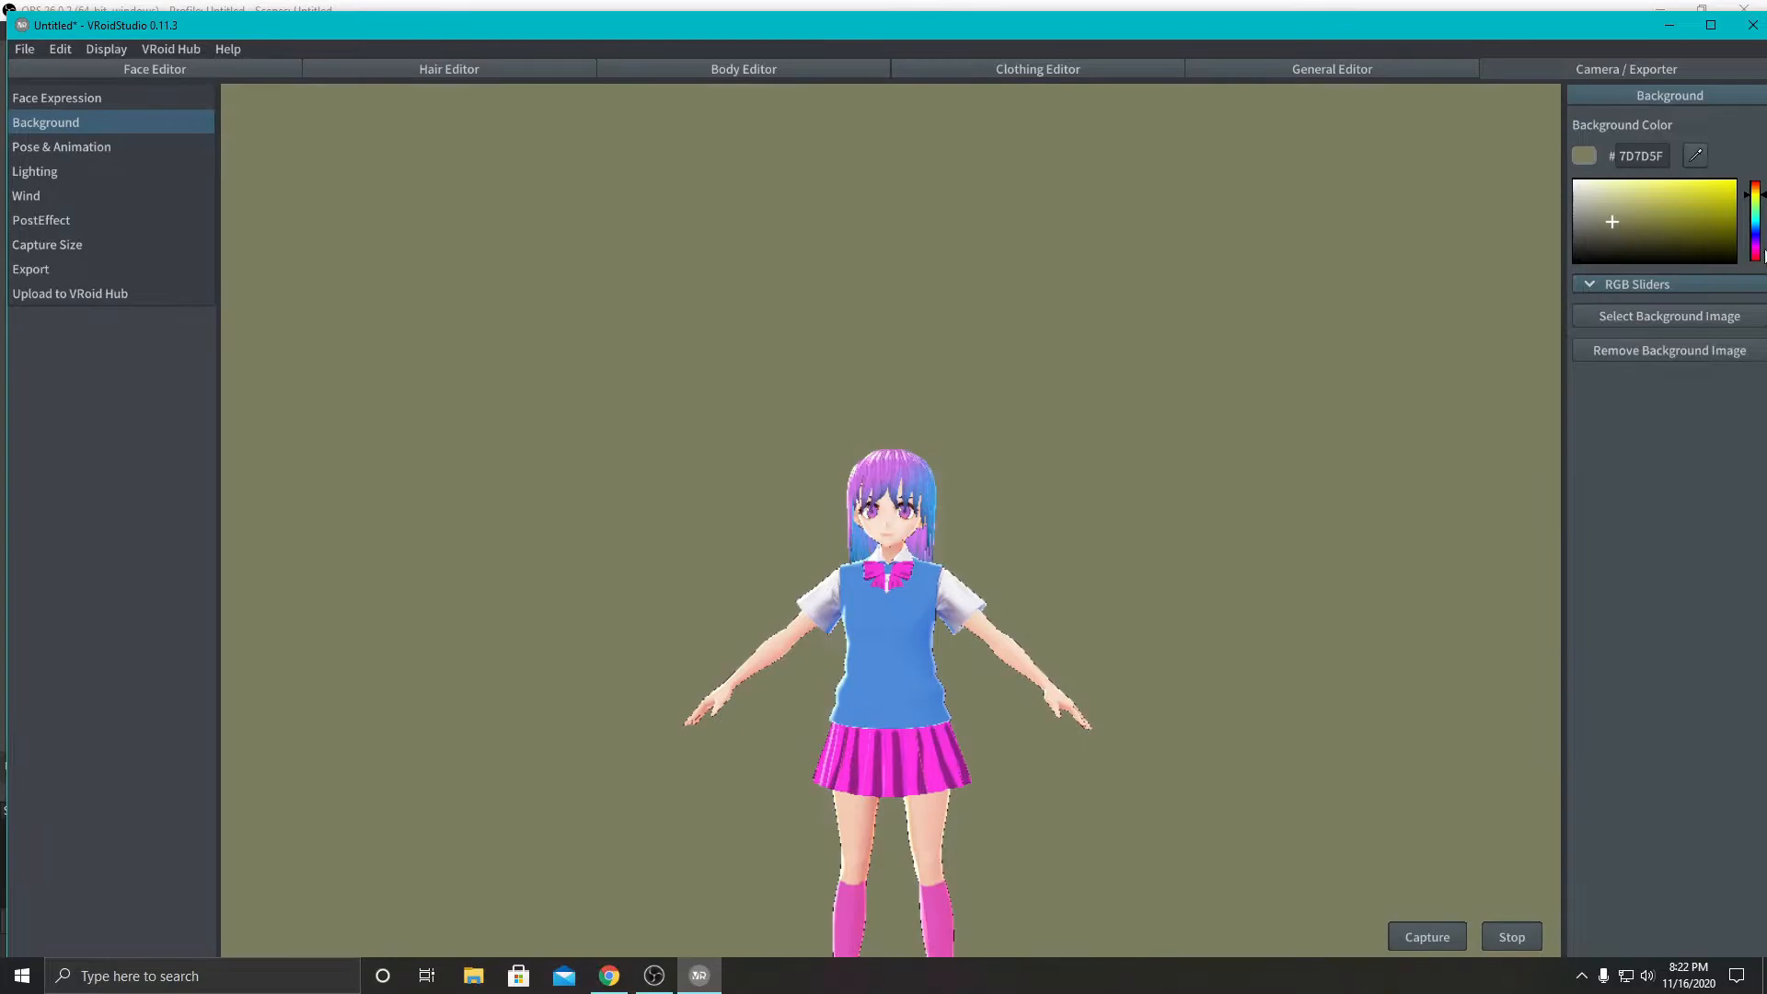
left_click_drag(1755, 220, 1759, 231)
left_click(1673, 190)
left_click_drag(1674, 189, 1759, 251)
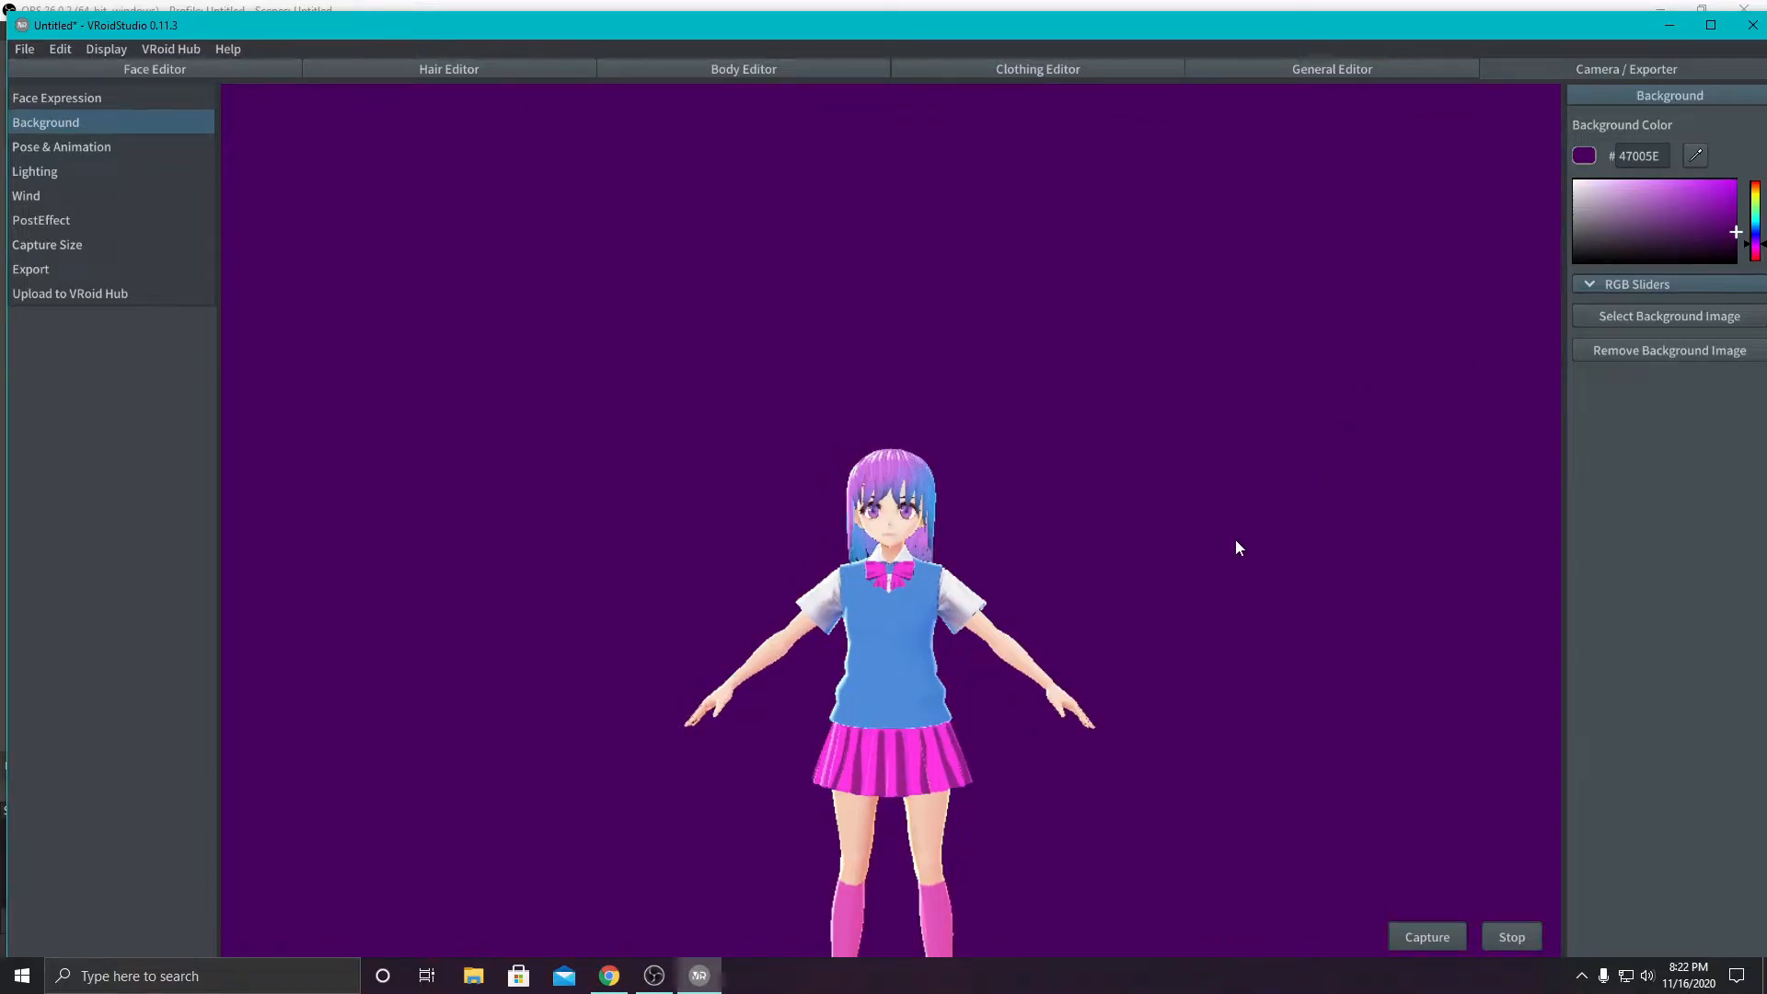
- Preview the Running, Walking and Won animations from the Female Animation set on the full-body avatar
scroll(1150, 612, "down", 2)
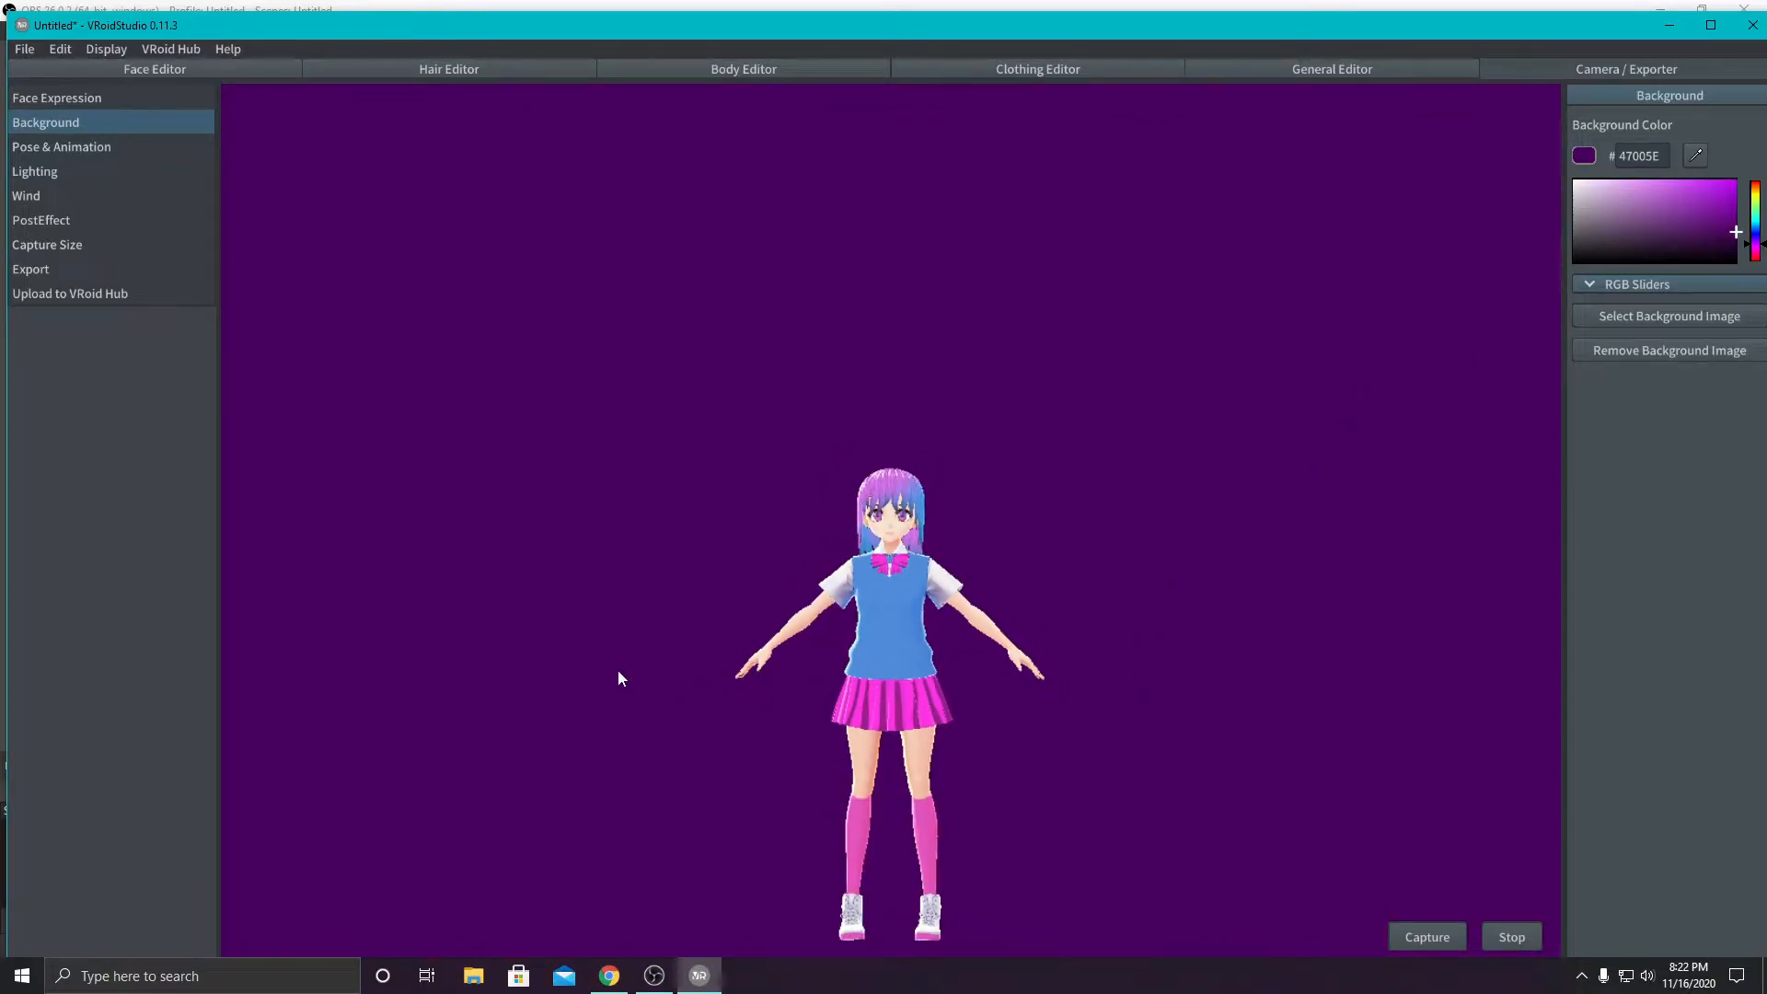
left_click(44, 153)
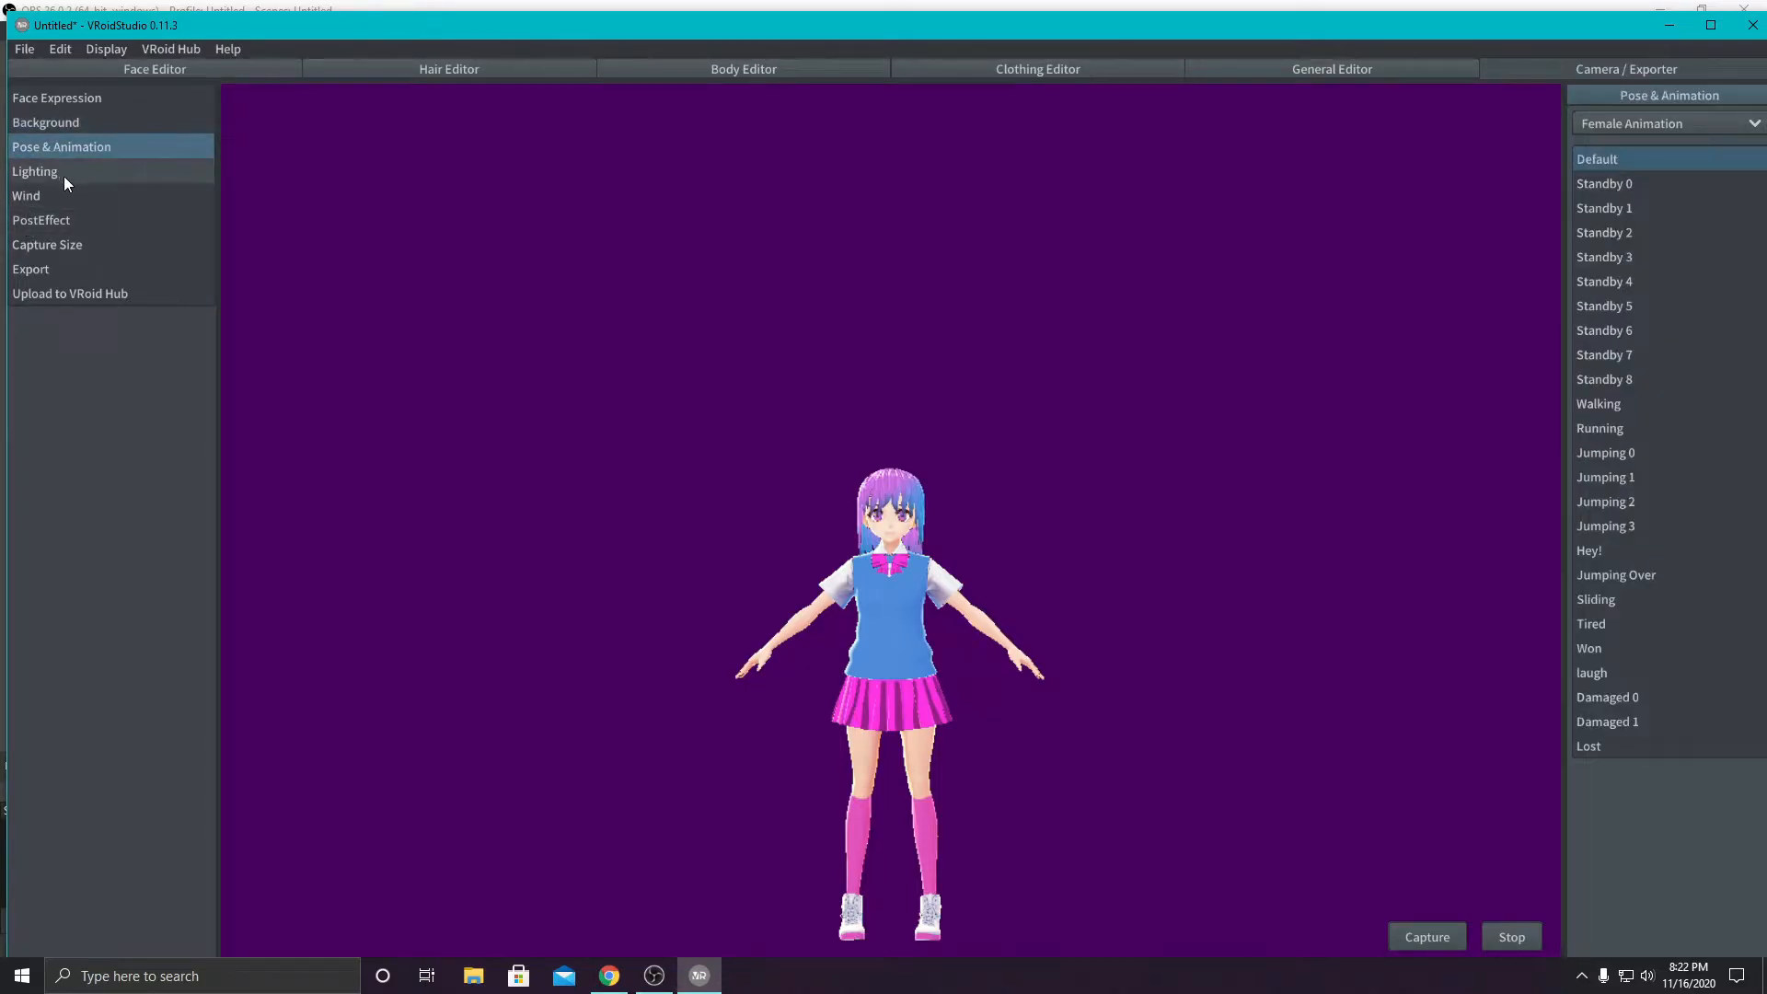
left_click(1596, 421)
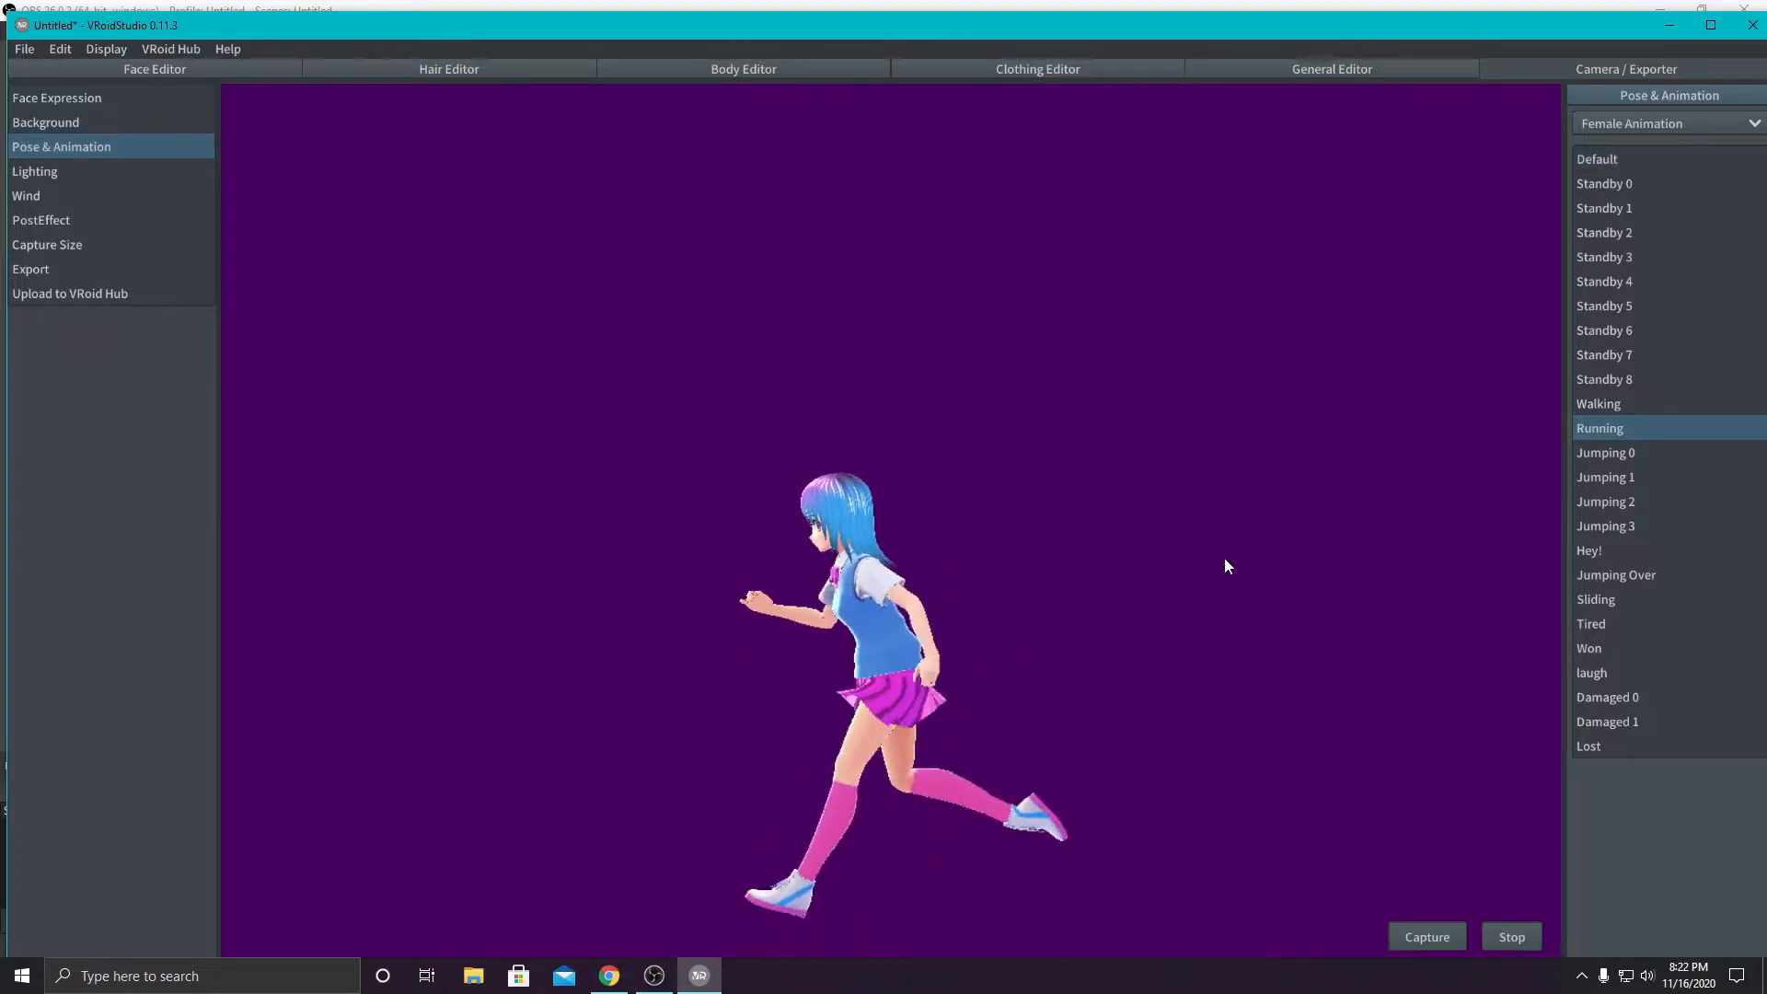
left_click(1600, 407)
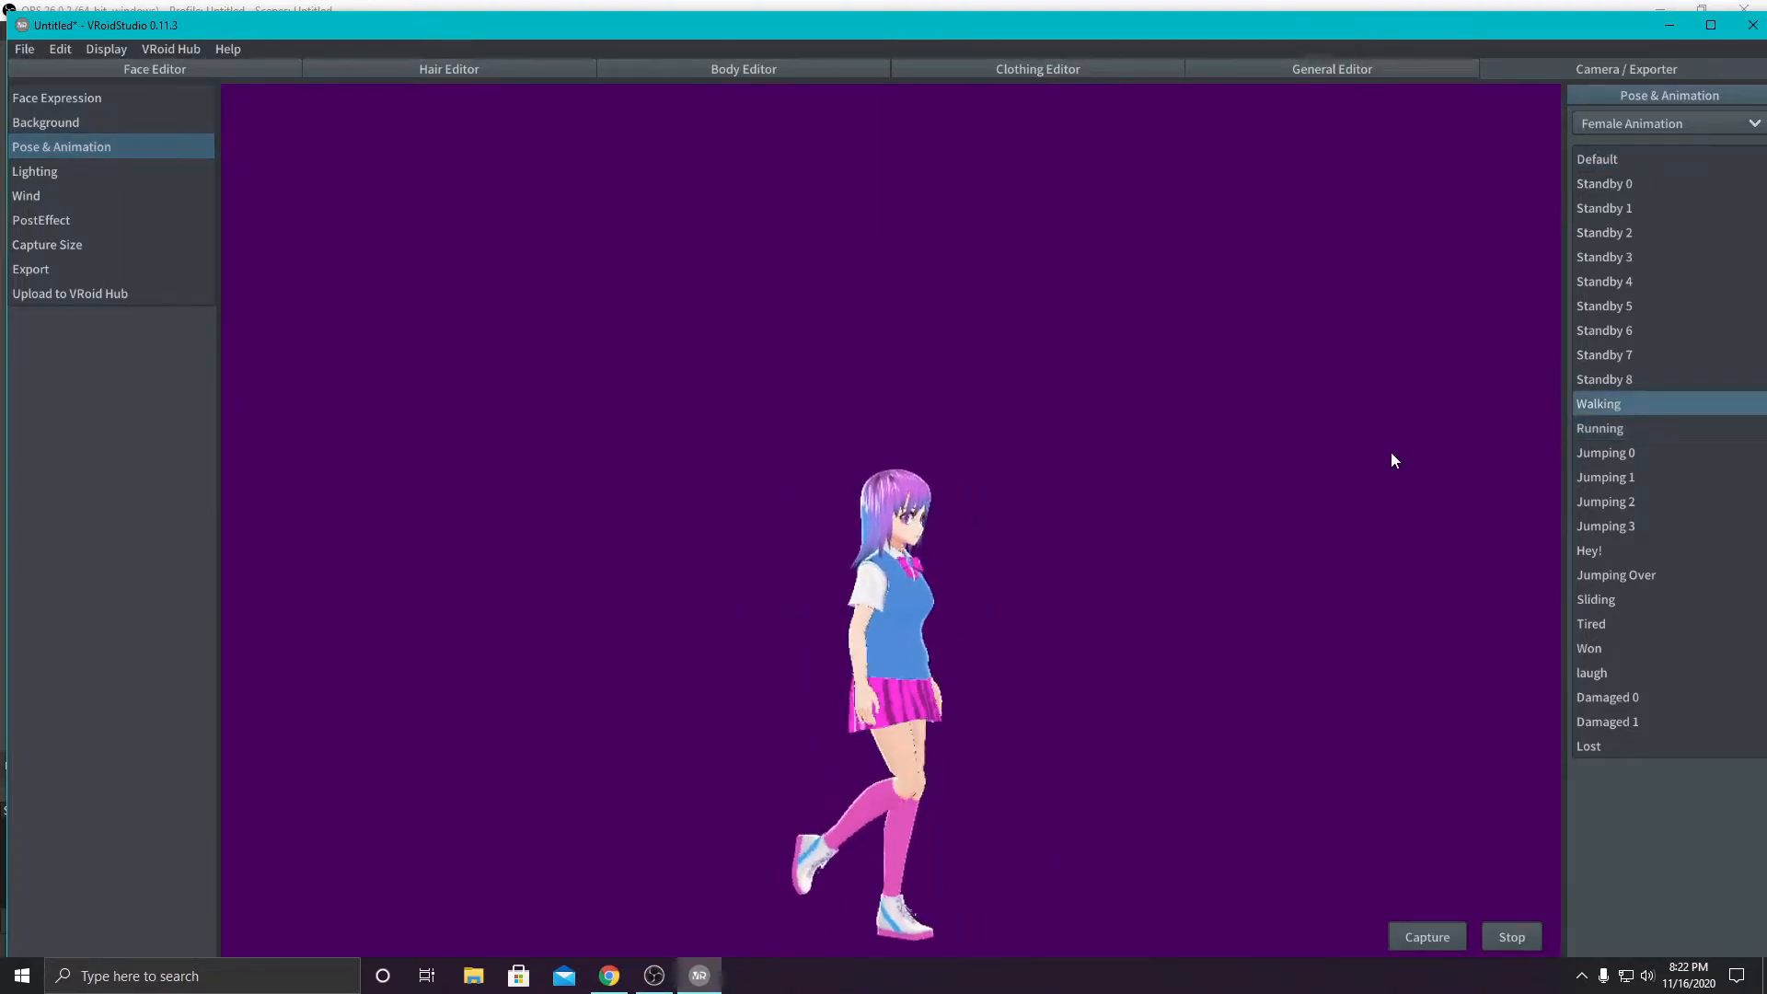
left_click(1593, 673)
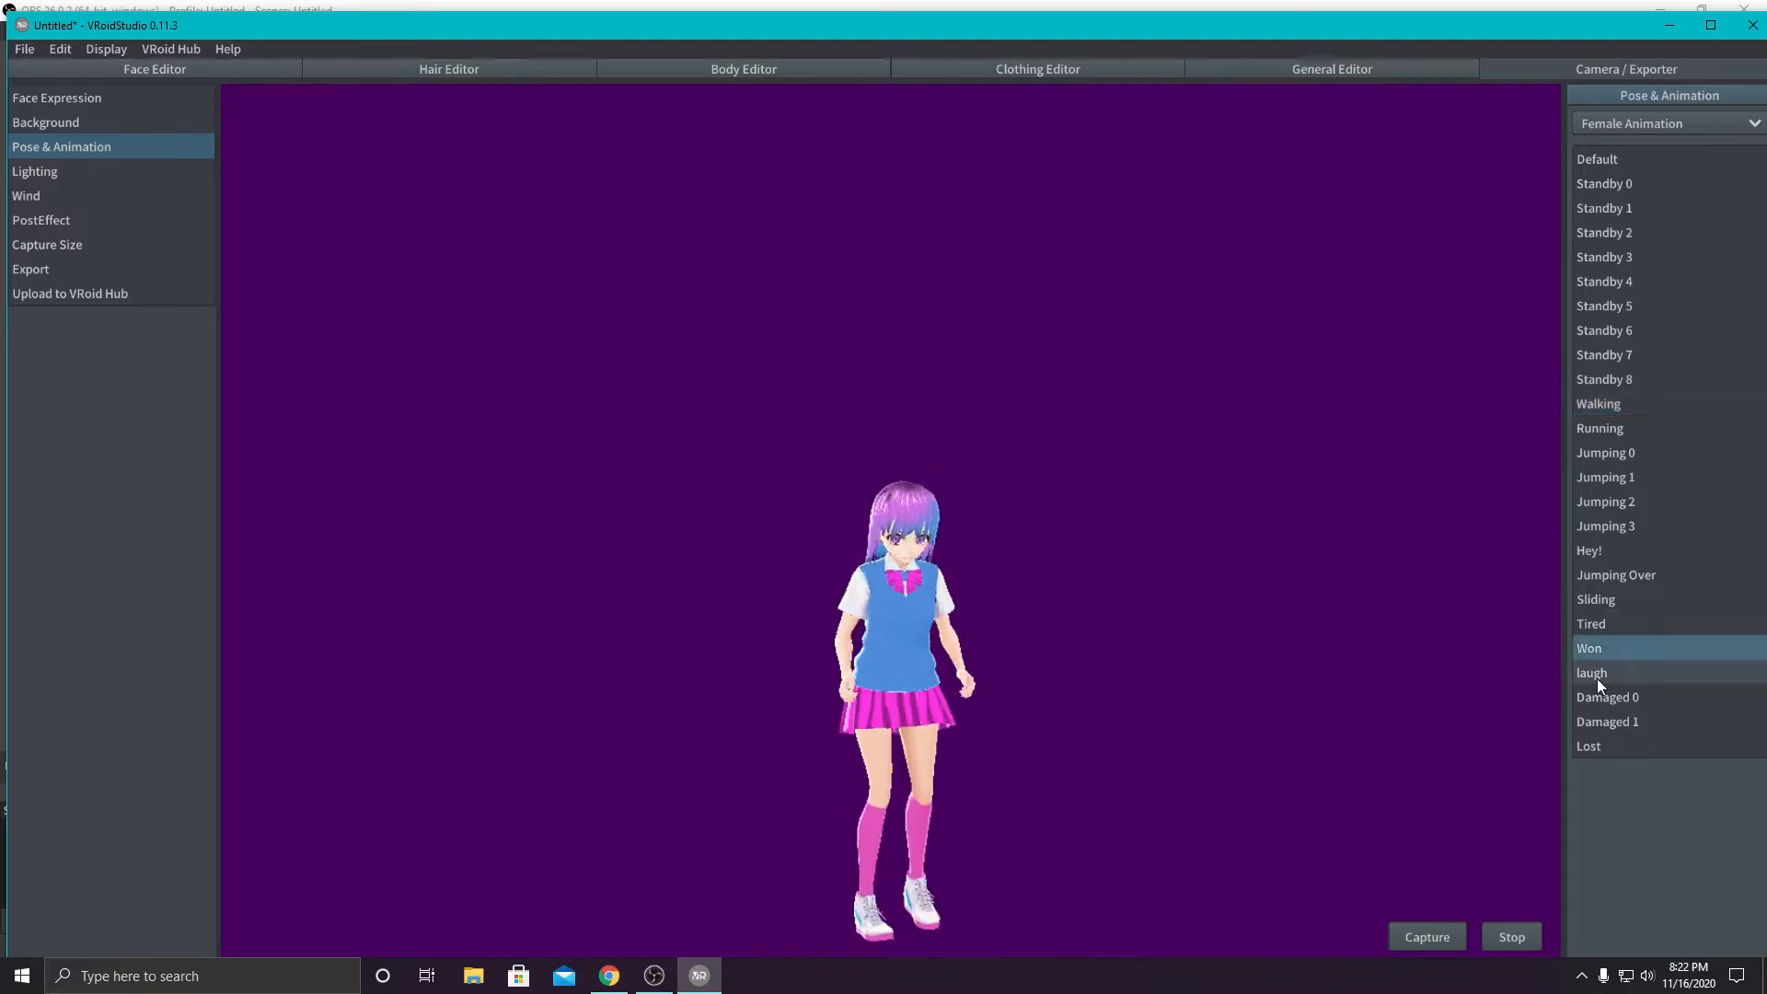
- Play the Damaged 0 and Damaged 1 animations, return to Damaged 0 and stop playback
left_click(1608, 699)
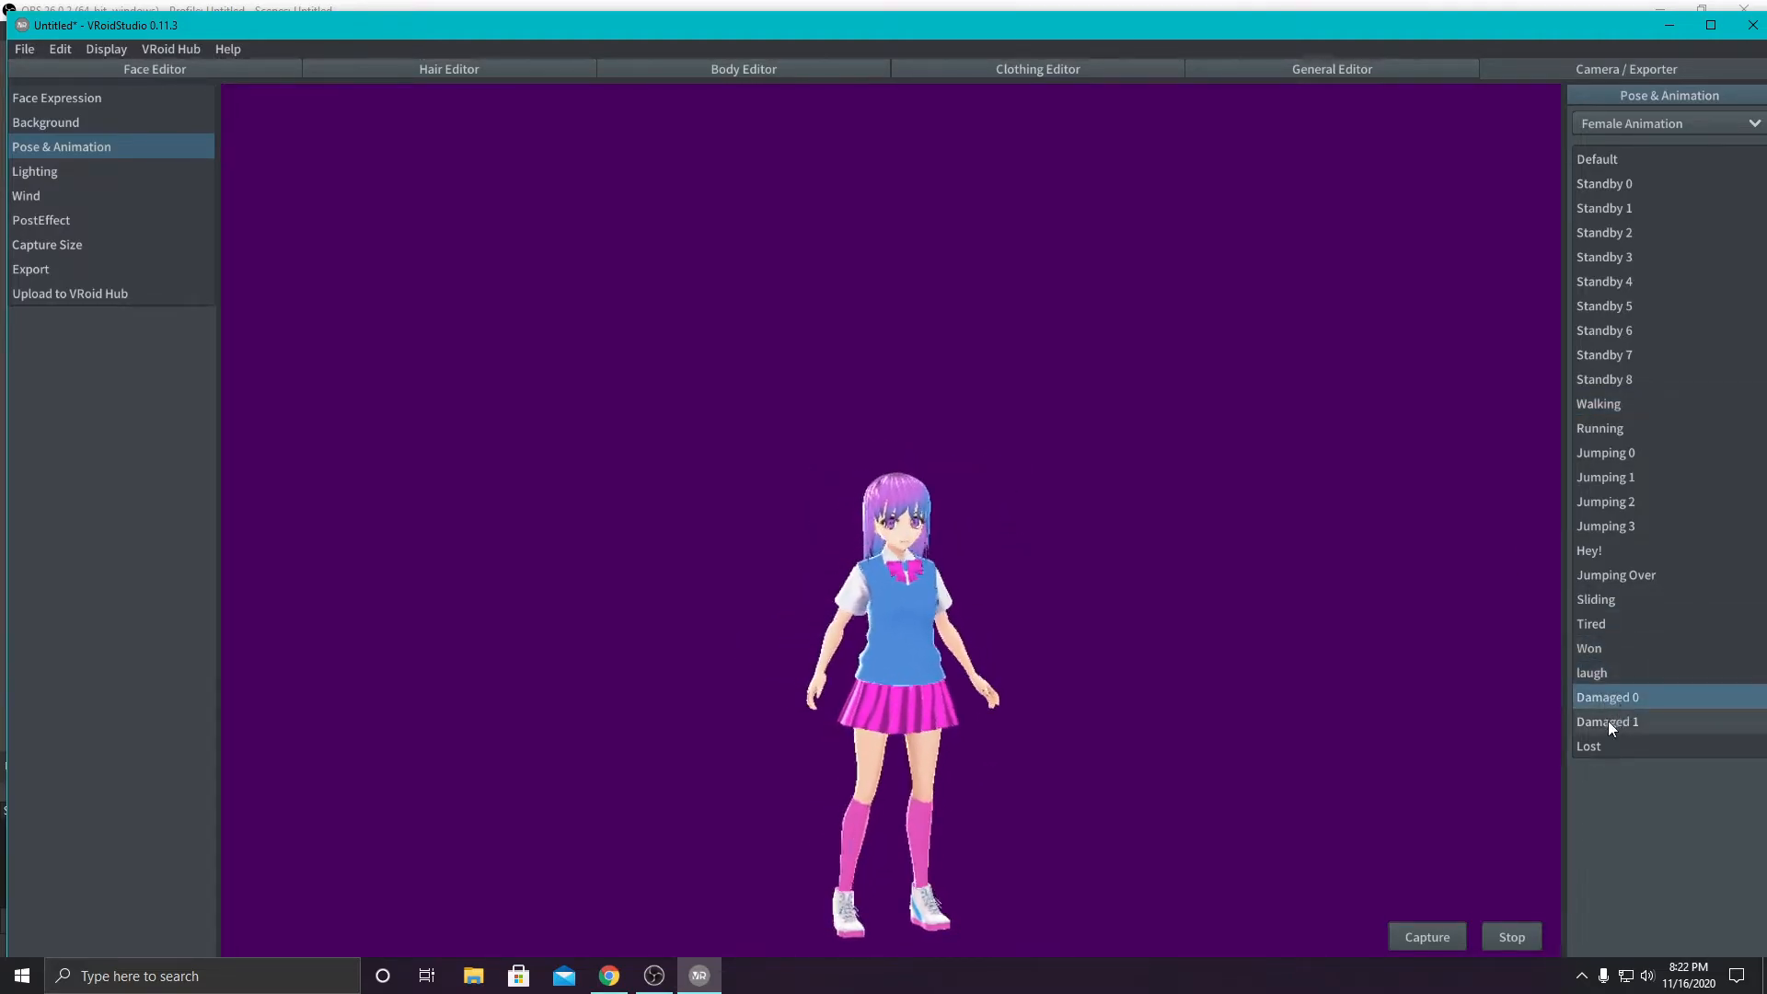
left_click(1604, 722)
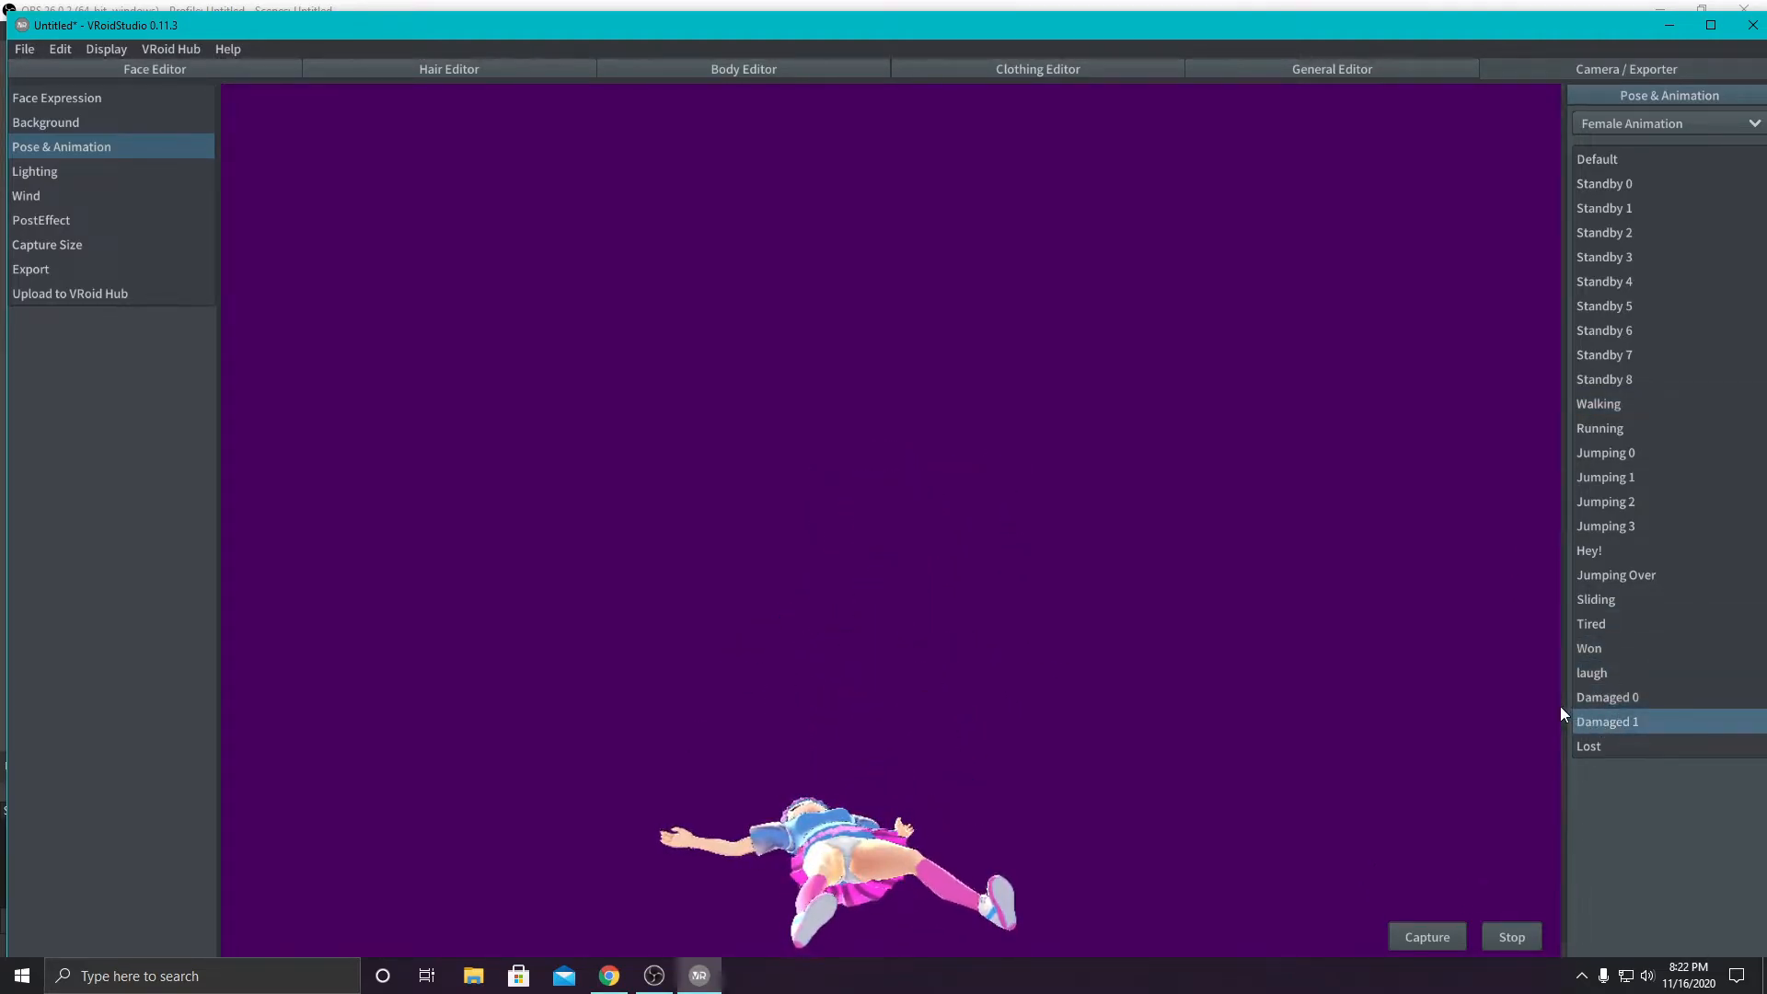
left_click(1594, 696)
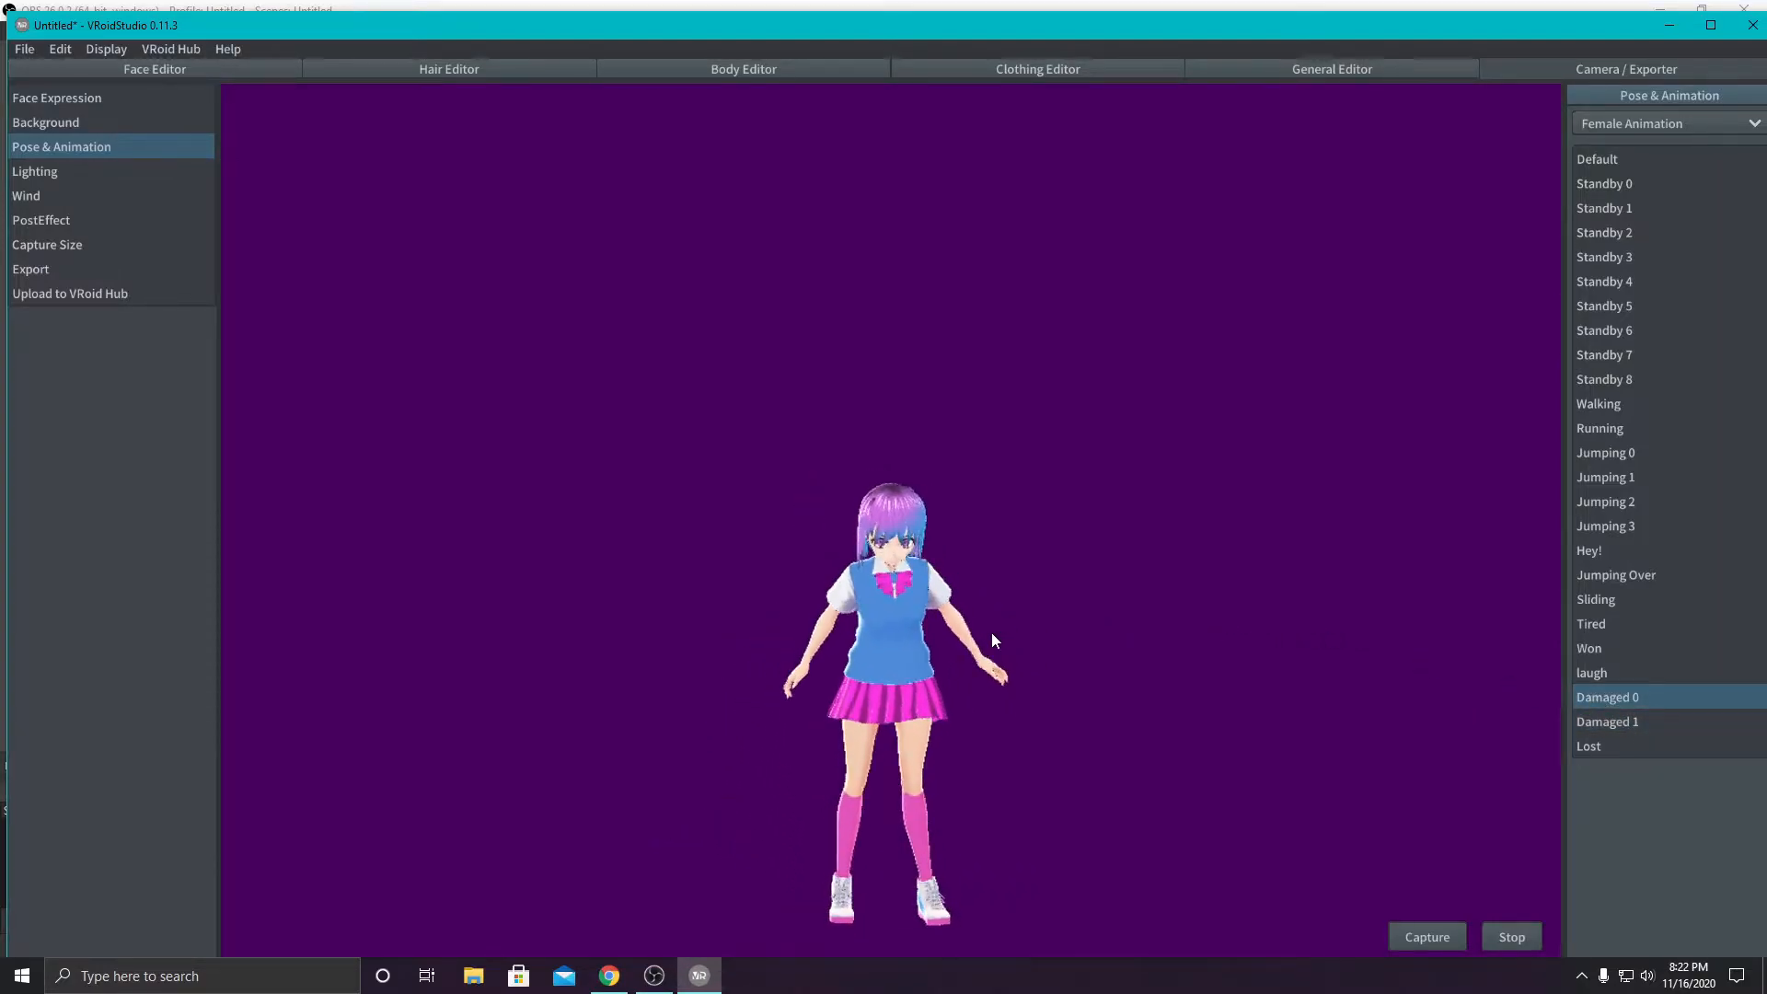
left_click(1513, 937)
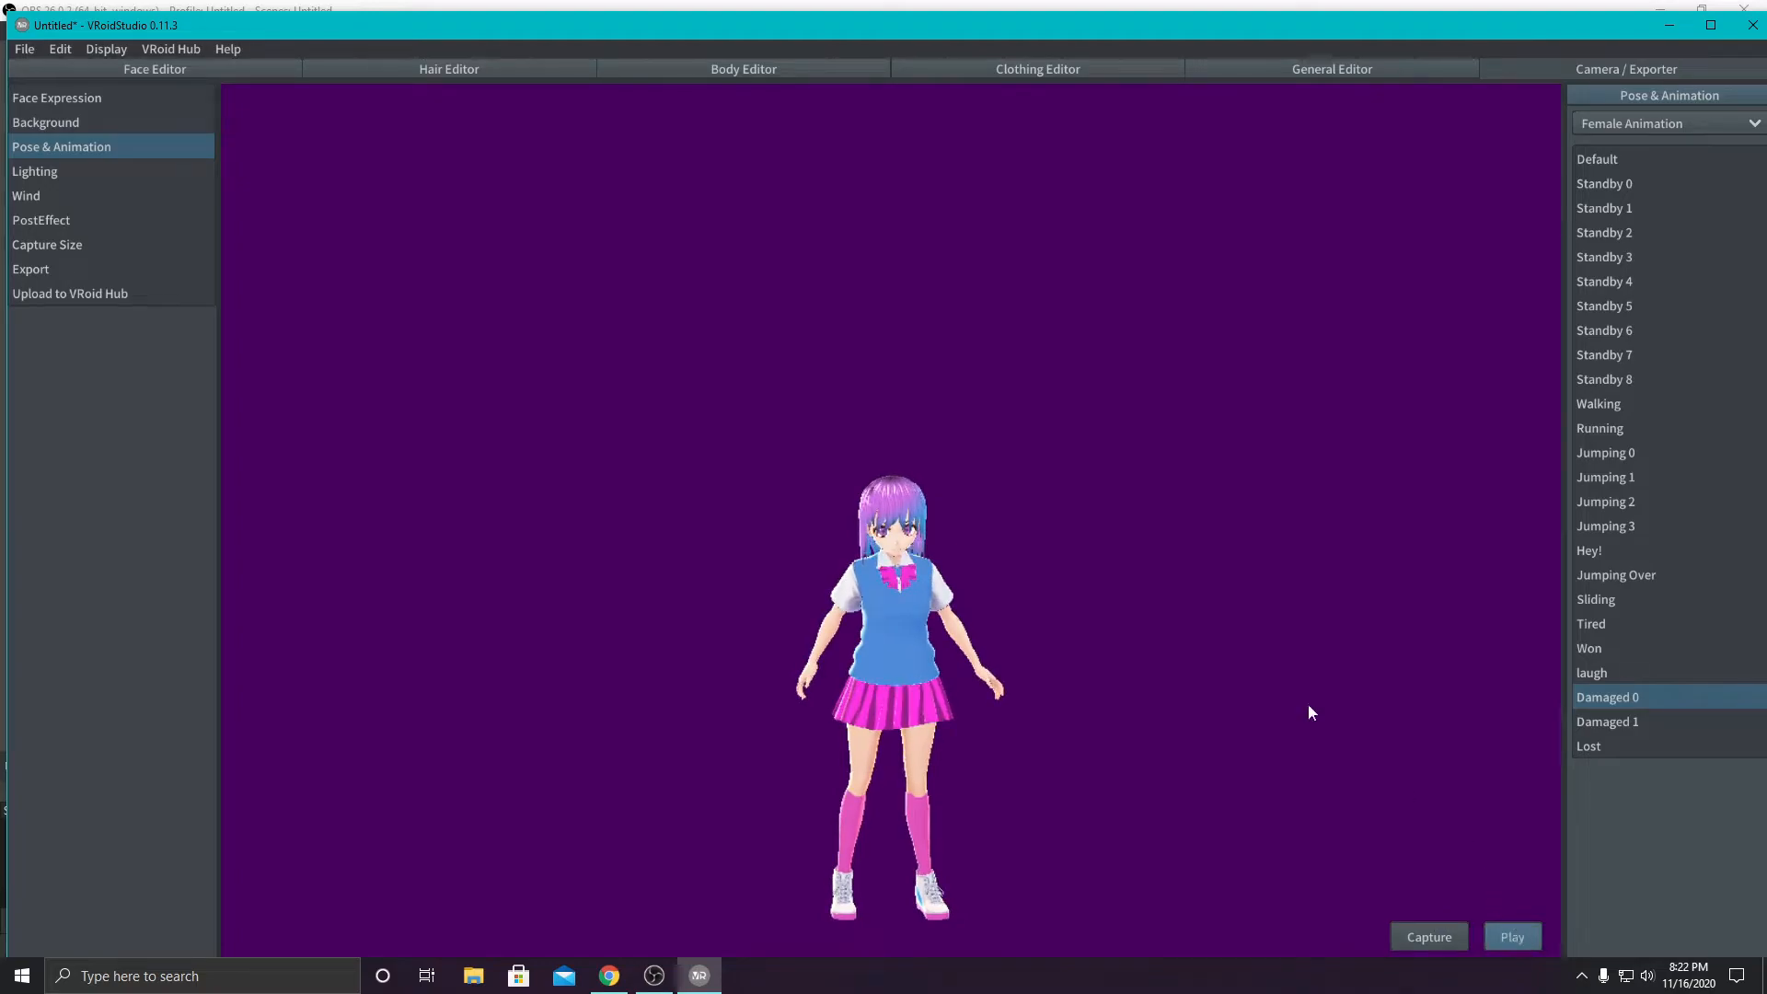
- Start the avatar's VRM export, naming it Kawaii School and accepting the default permission and license settings
left_click(31, 269)
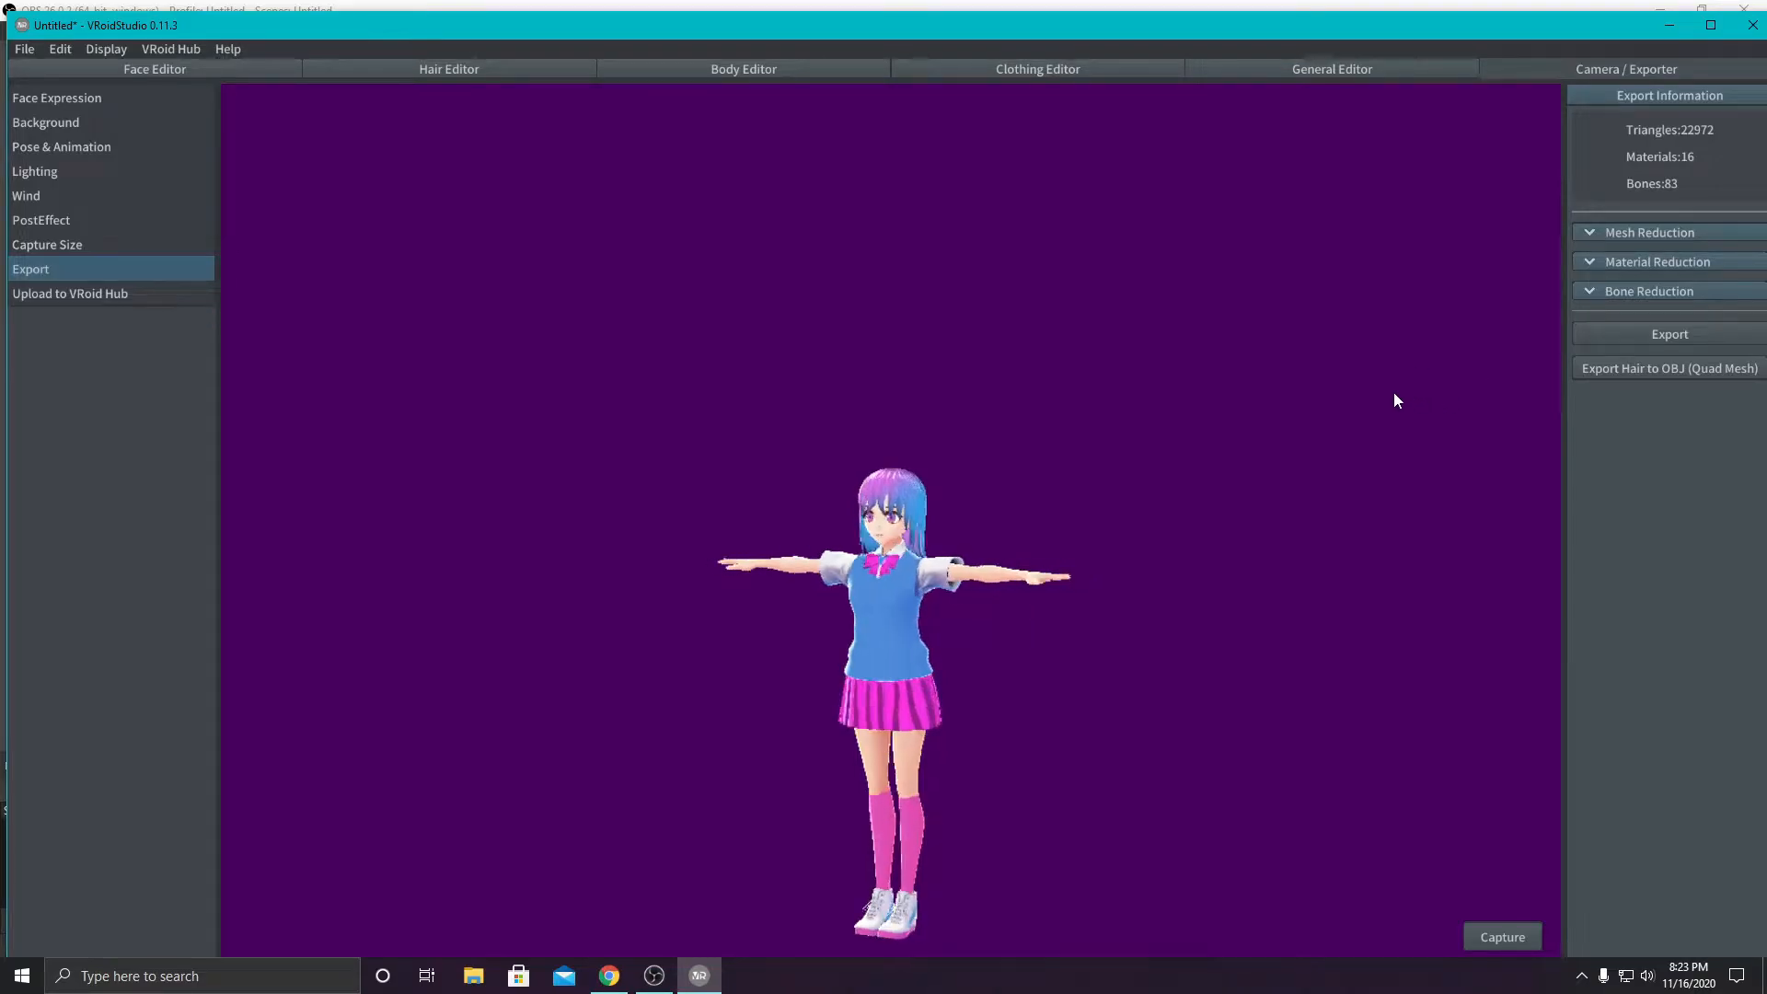
left_click(1681, 333)
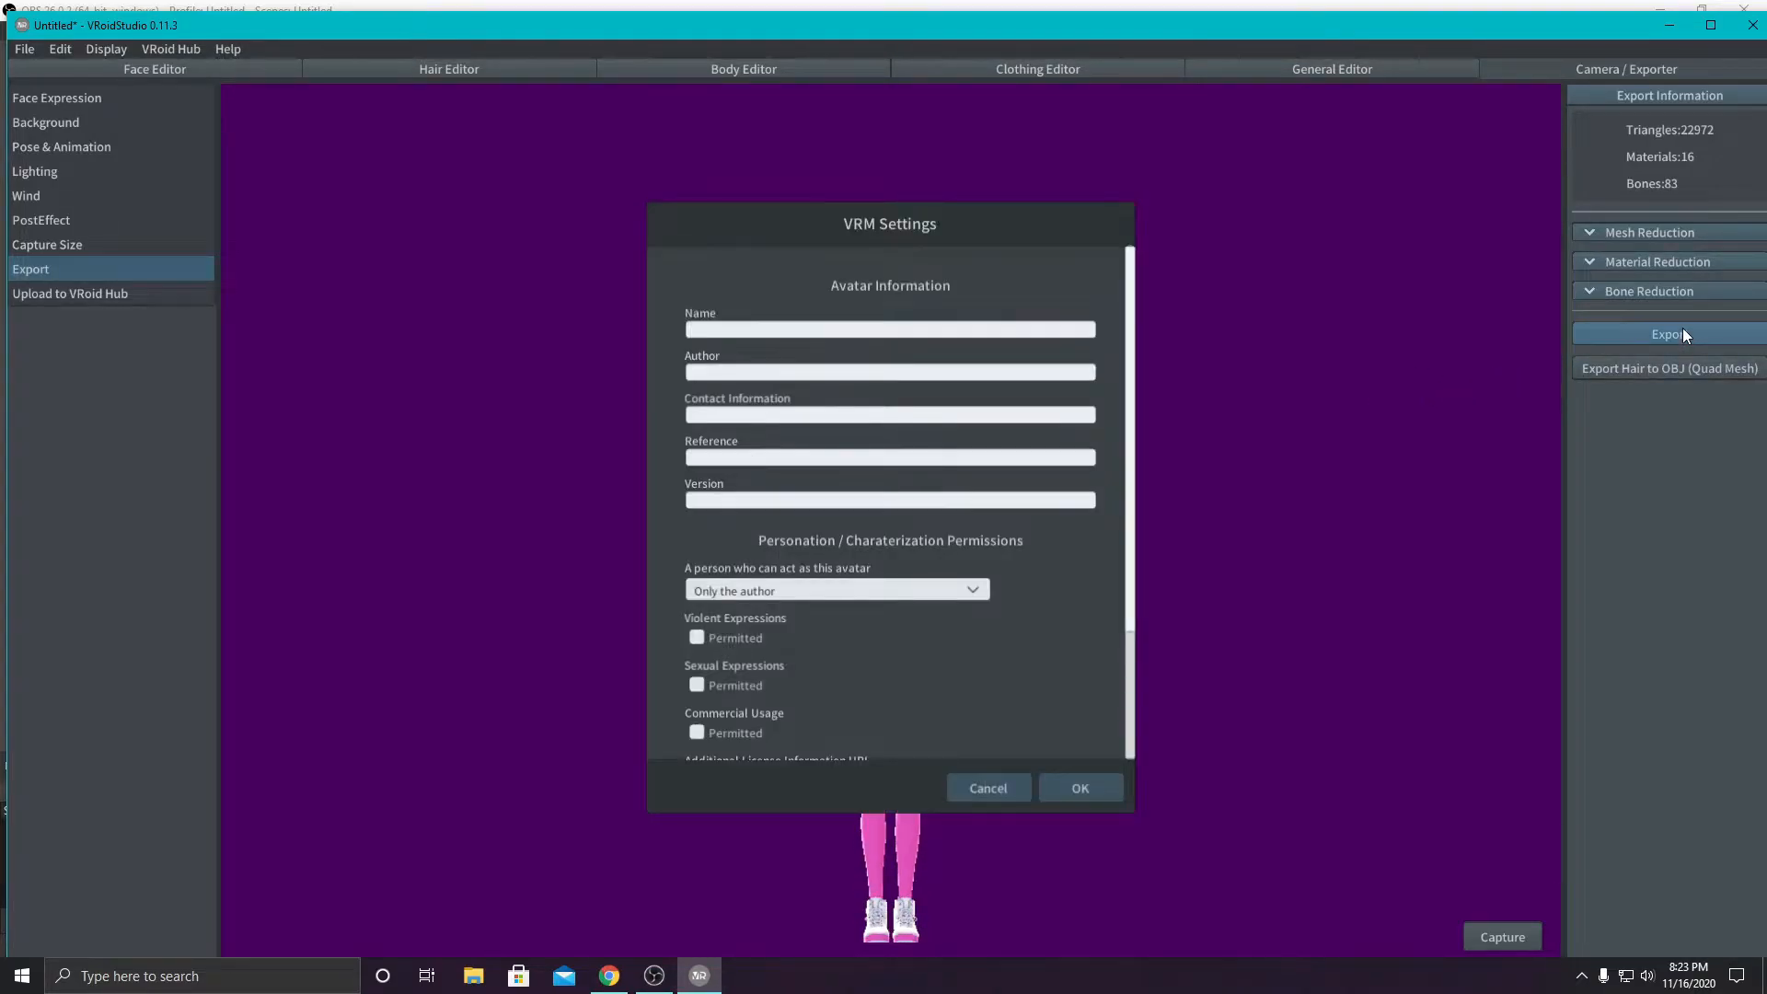
left_click(760, 328)
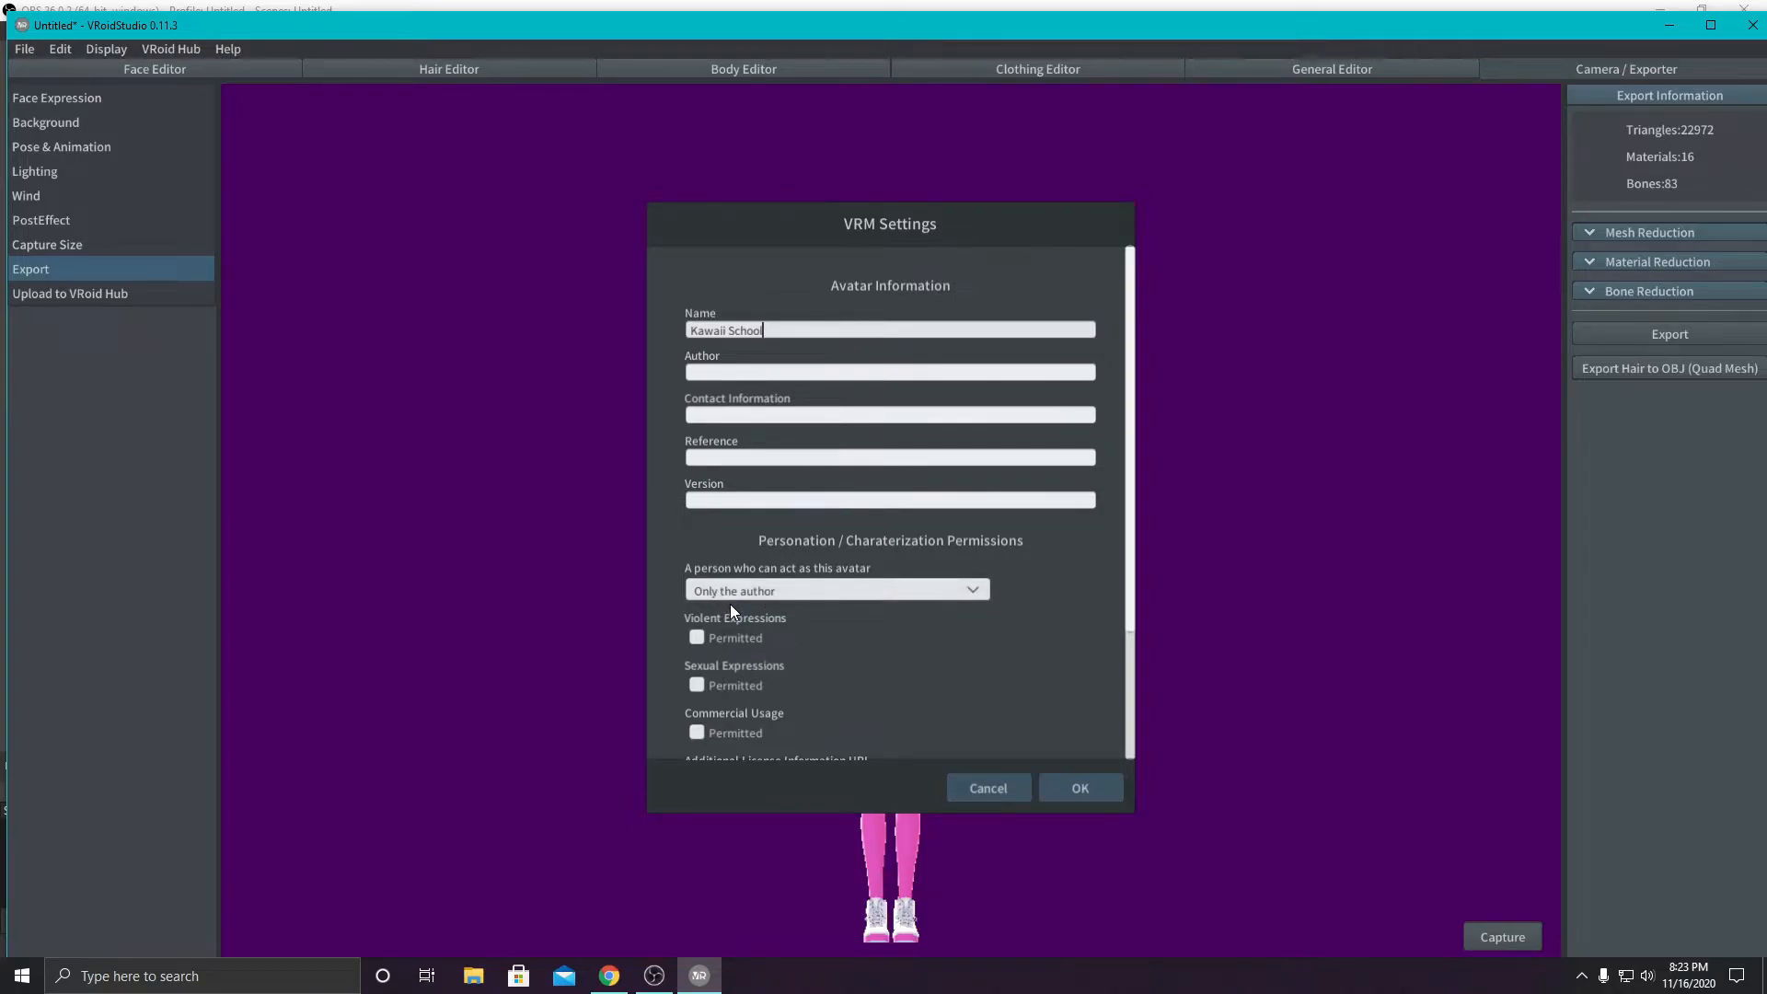
scroll(819, 665, "down", 2)
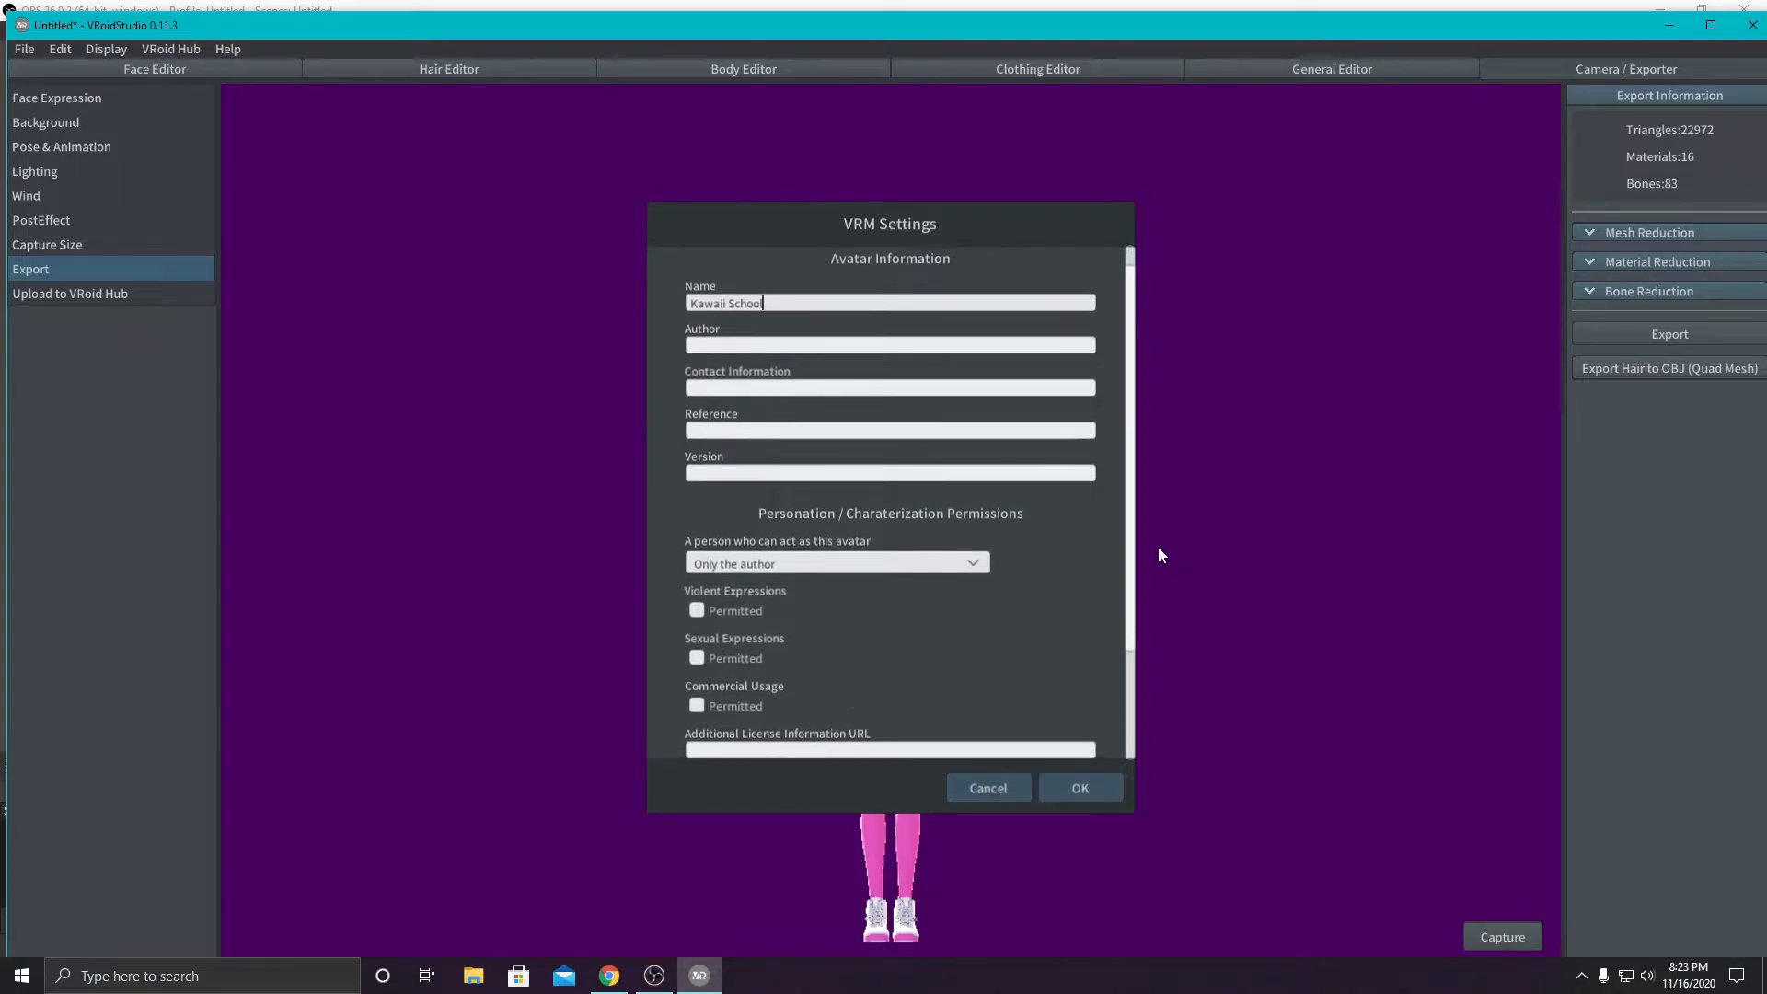
scroll(1131, 662, "down", 3)
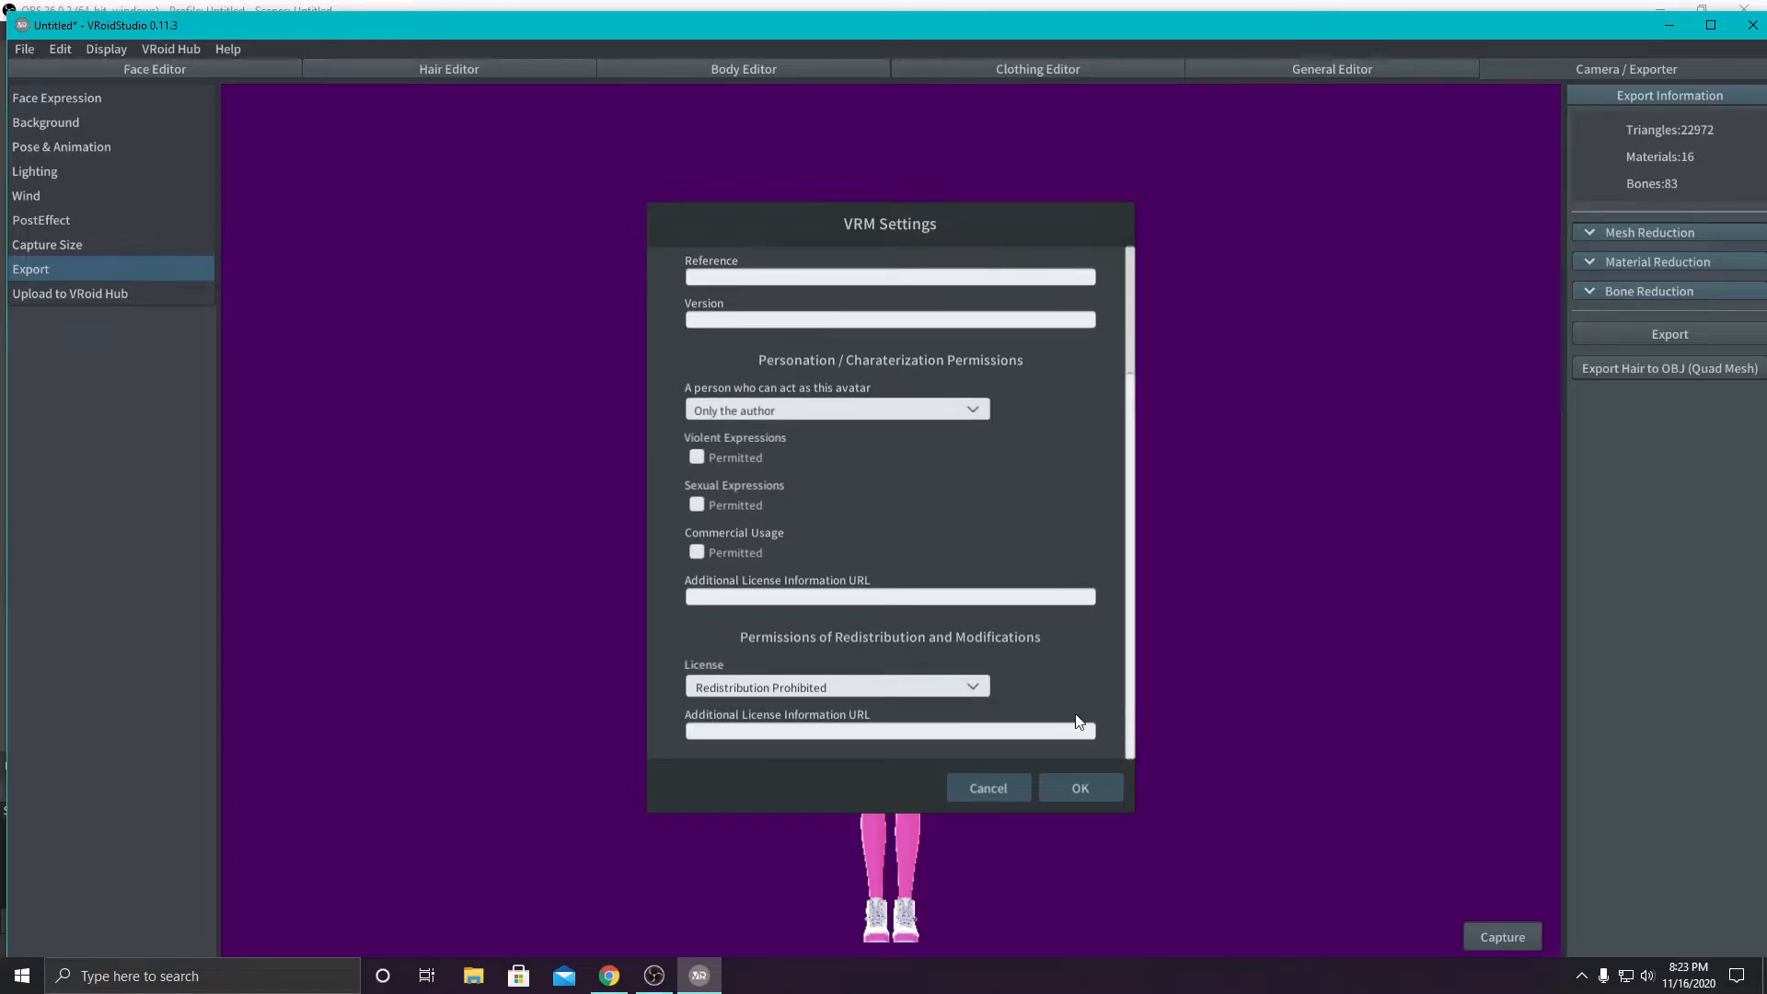
left_click(1103, 792)
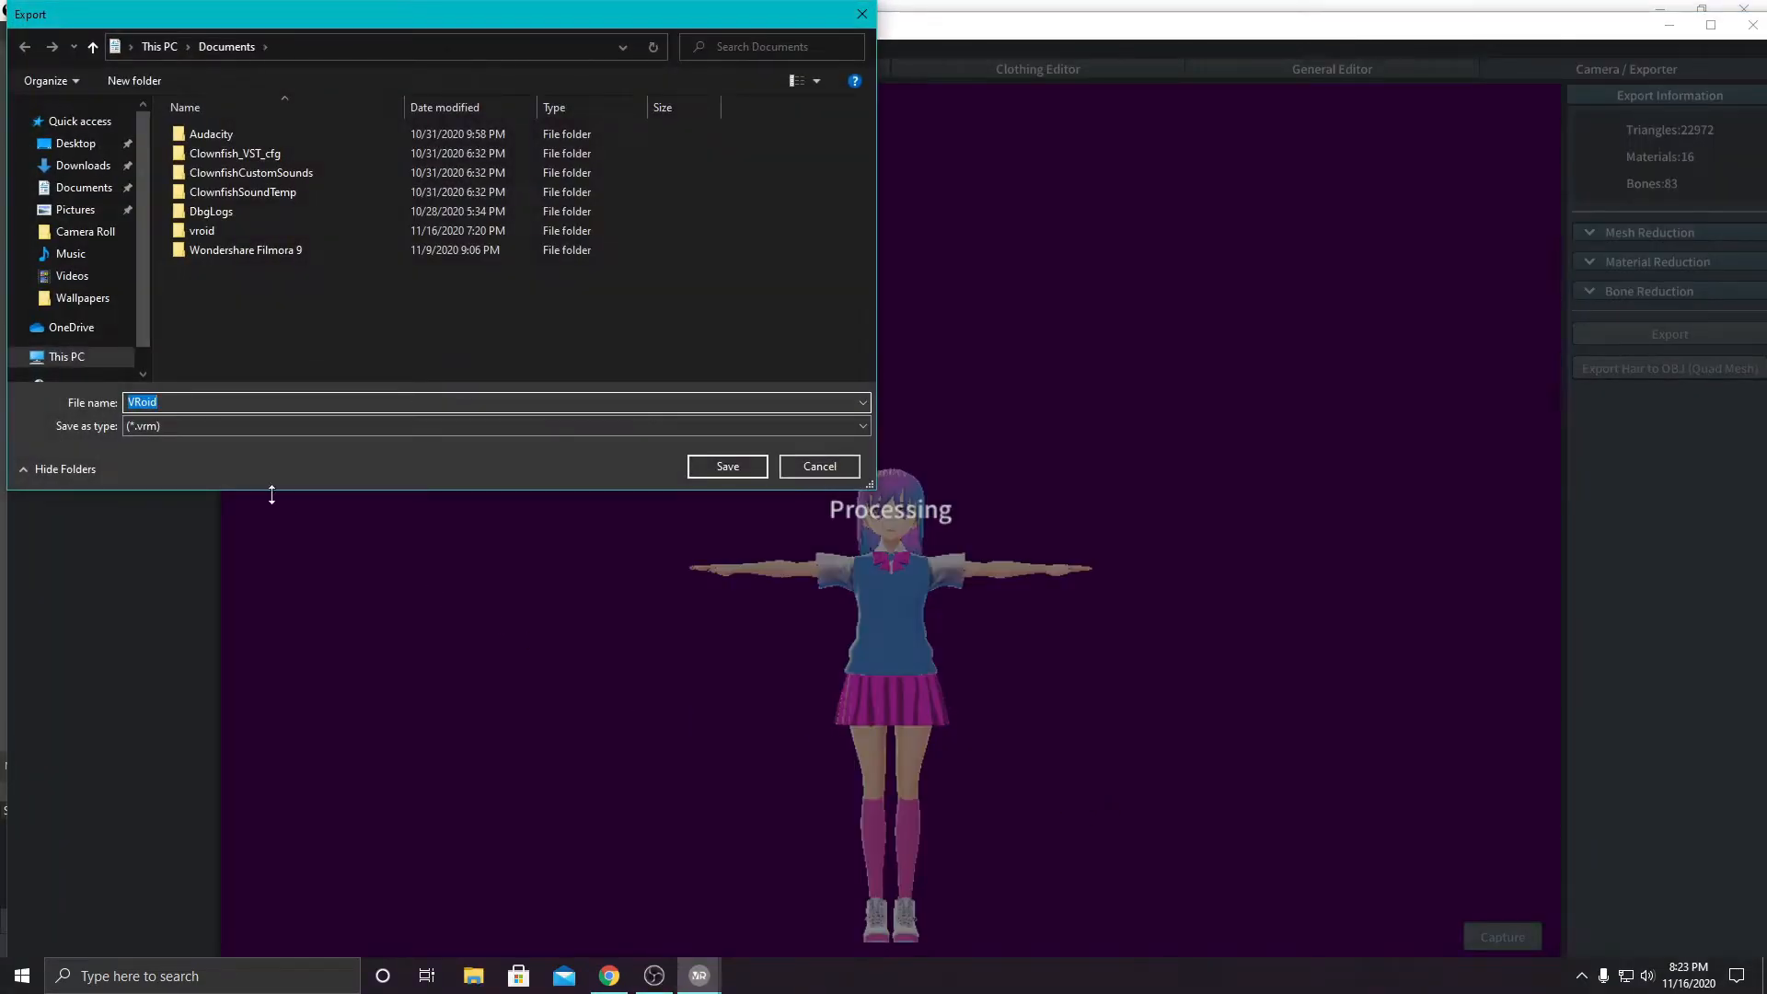
- Save the exported VRM file as KawaiiSchool in the Avatars folder under 3D Objects
left_click(152, 46)
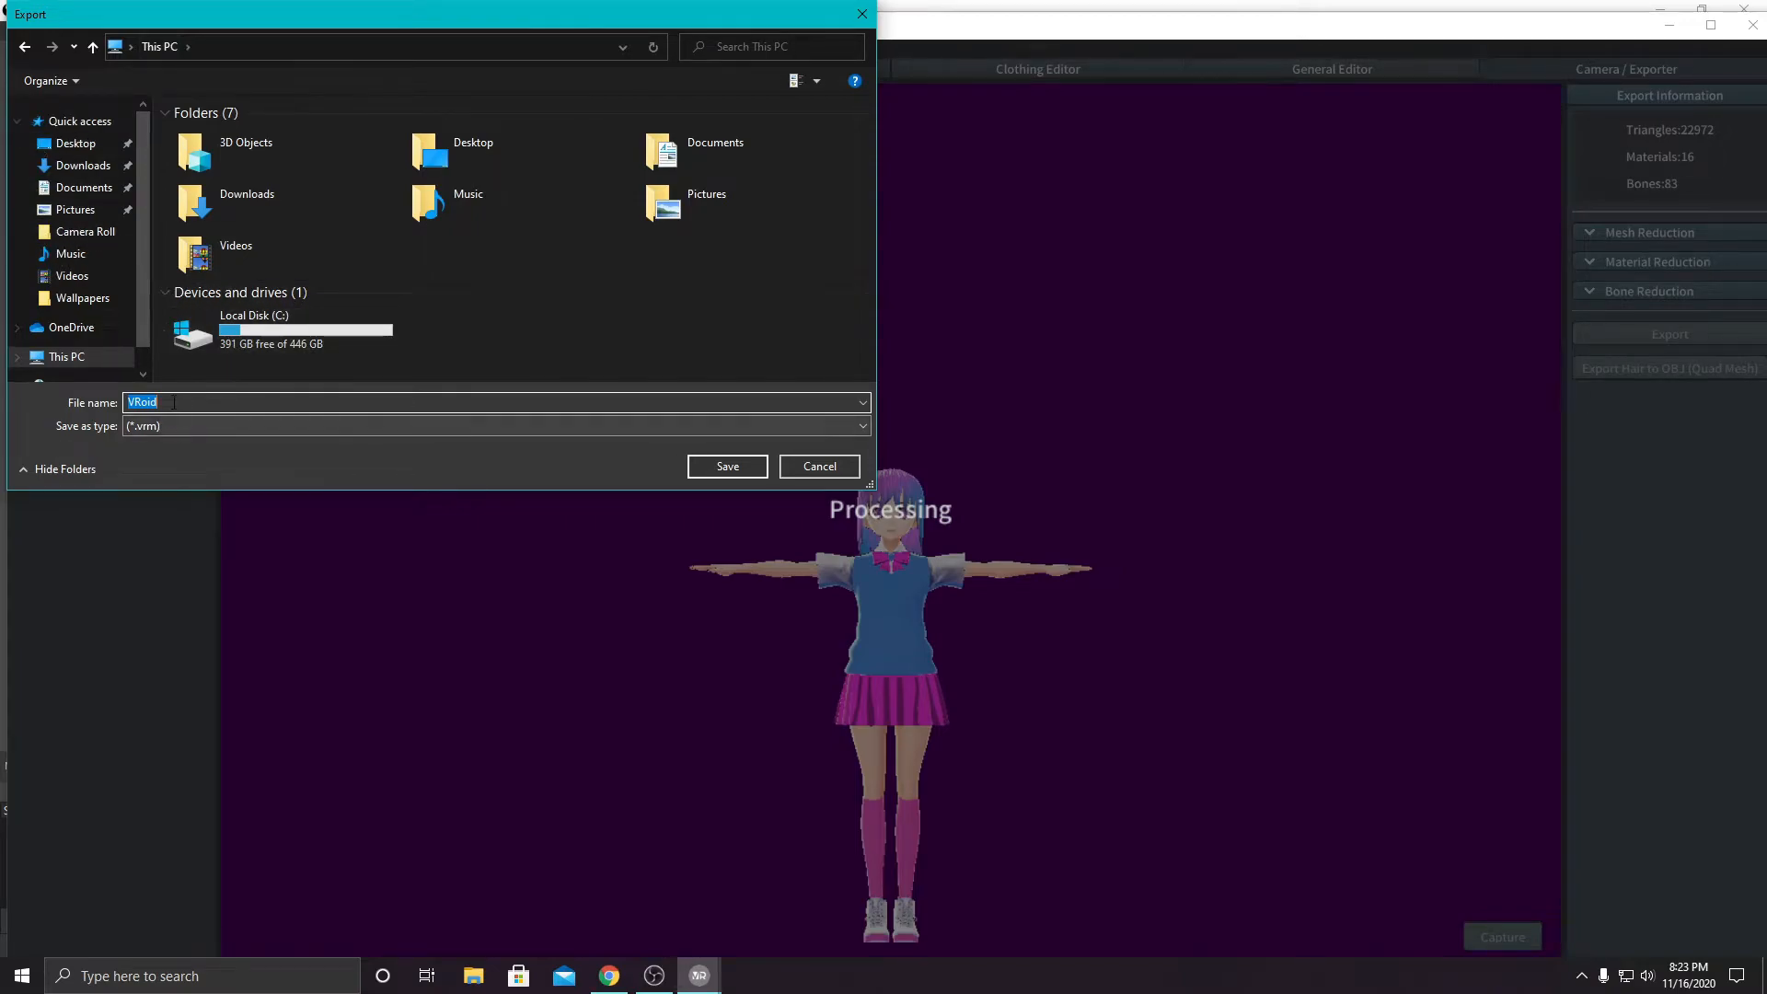
double_click(262, 152)
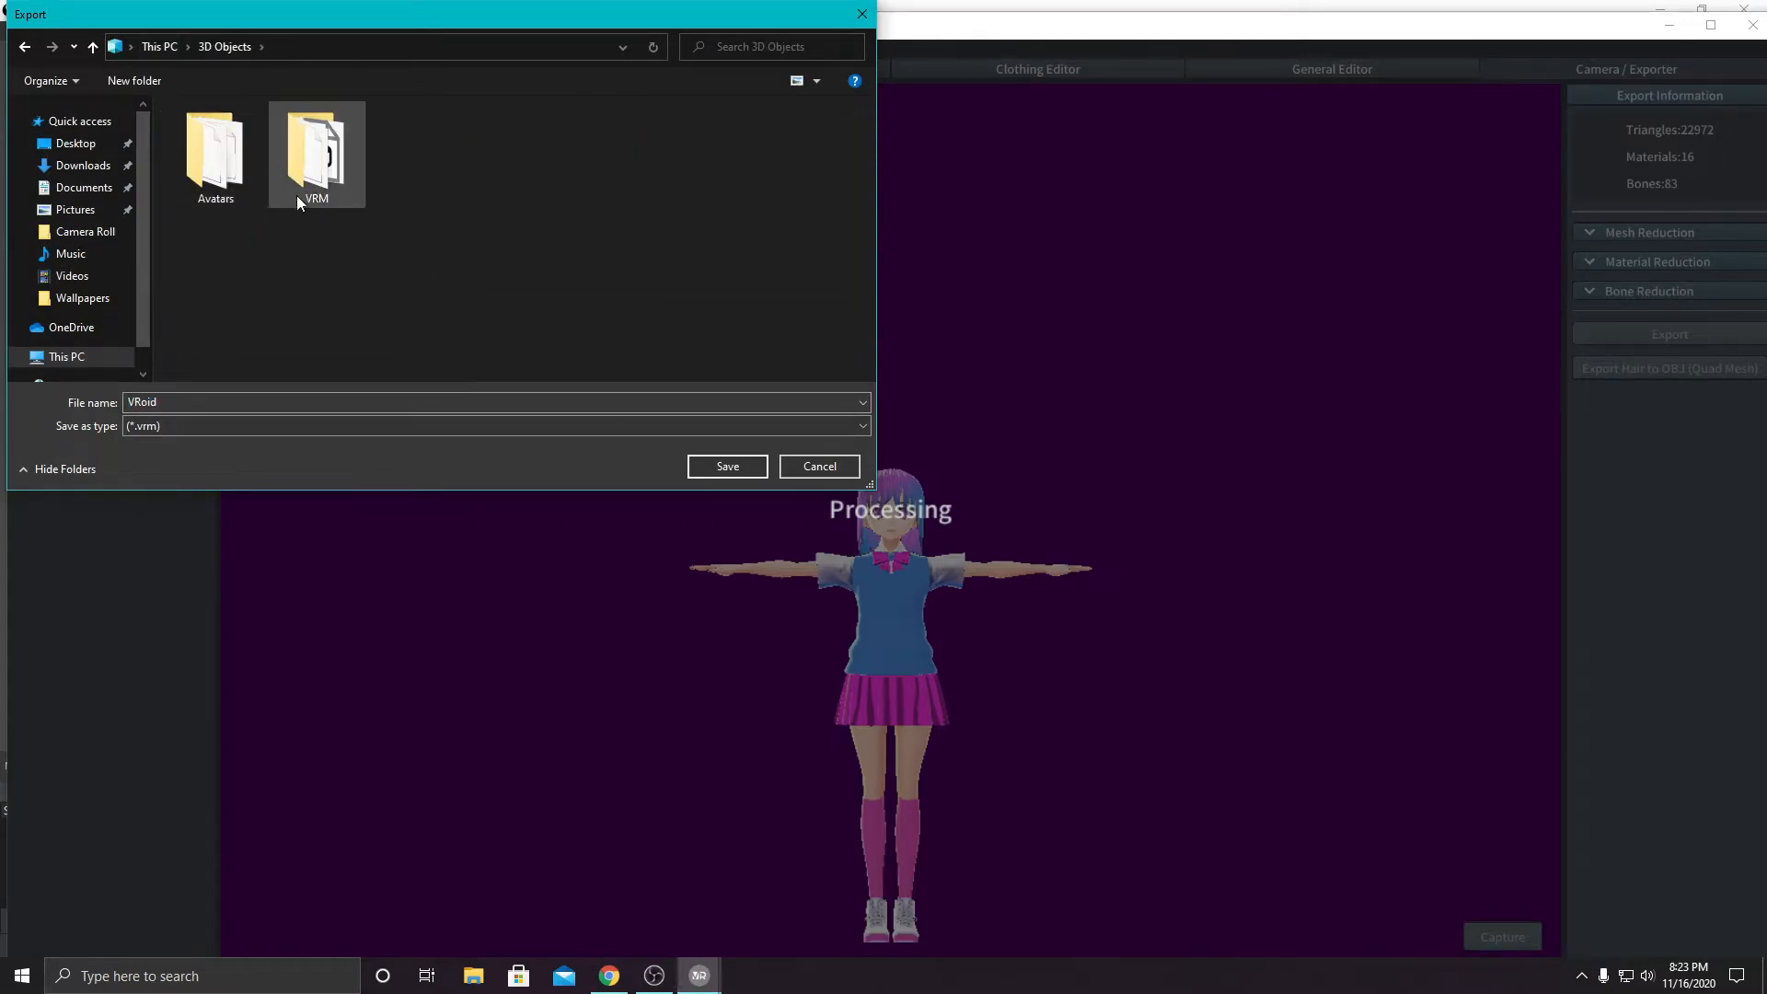
double_click(223, 158)
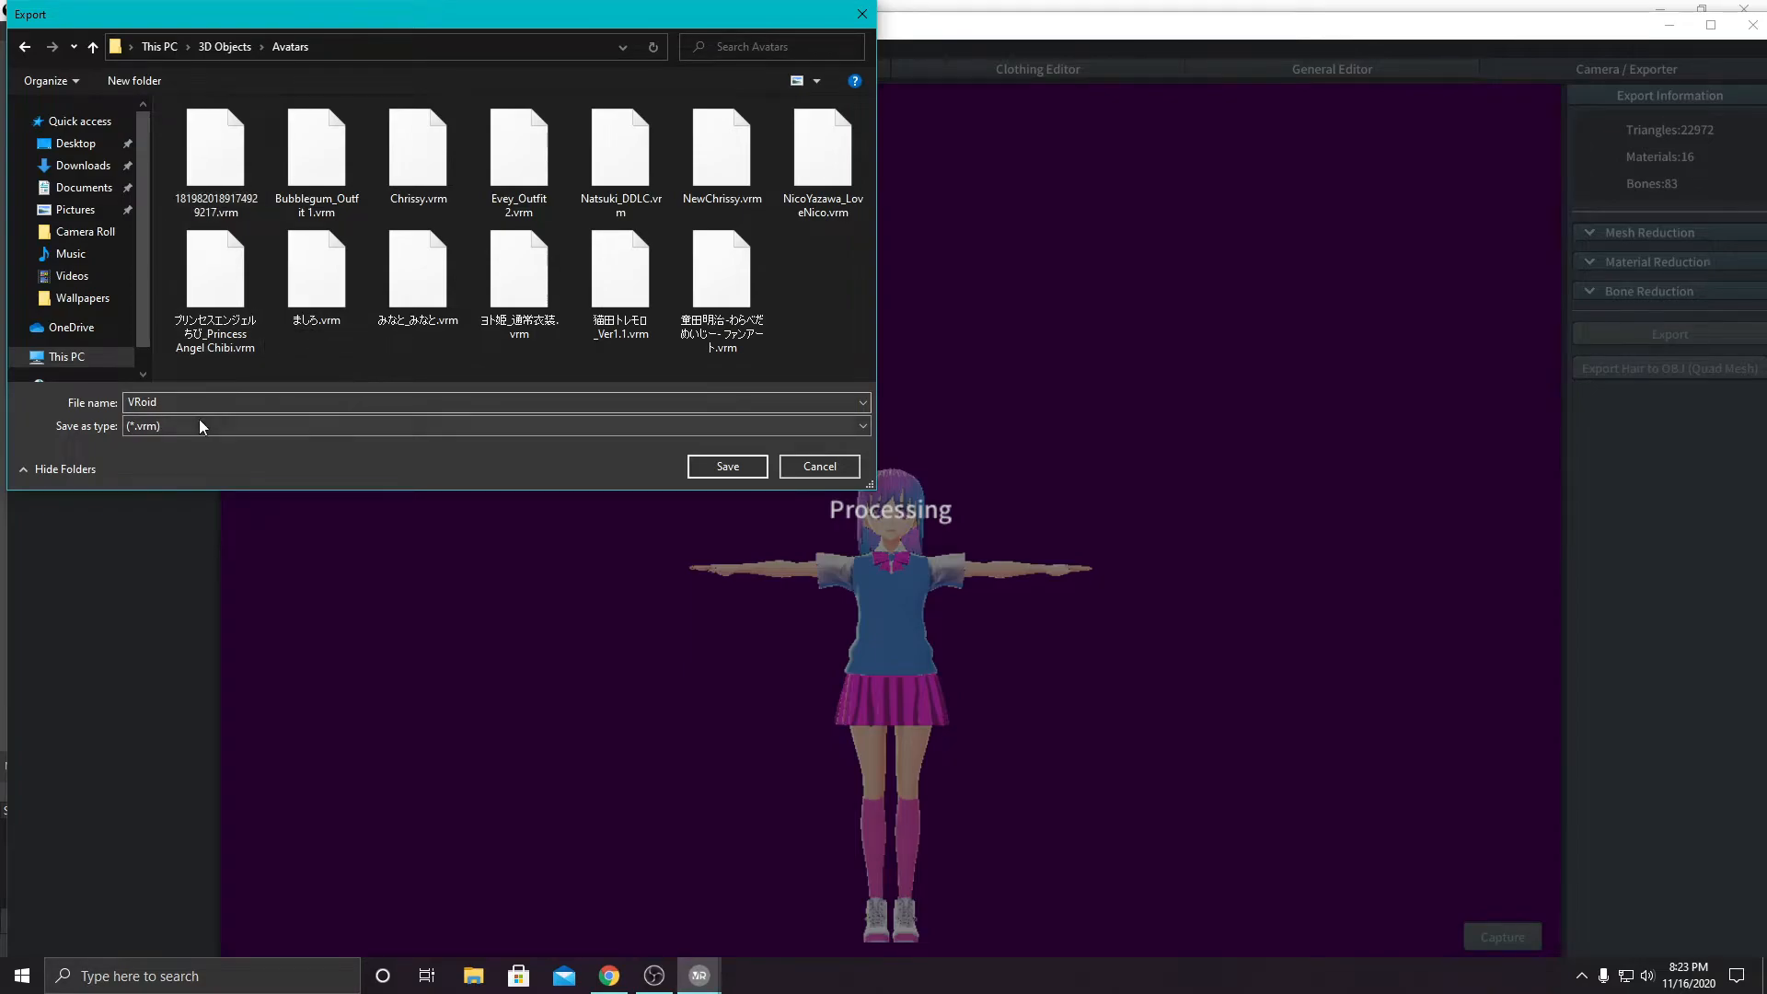
type("KawaiiSchool")
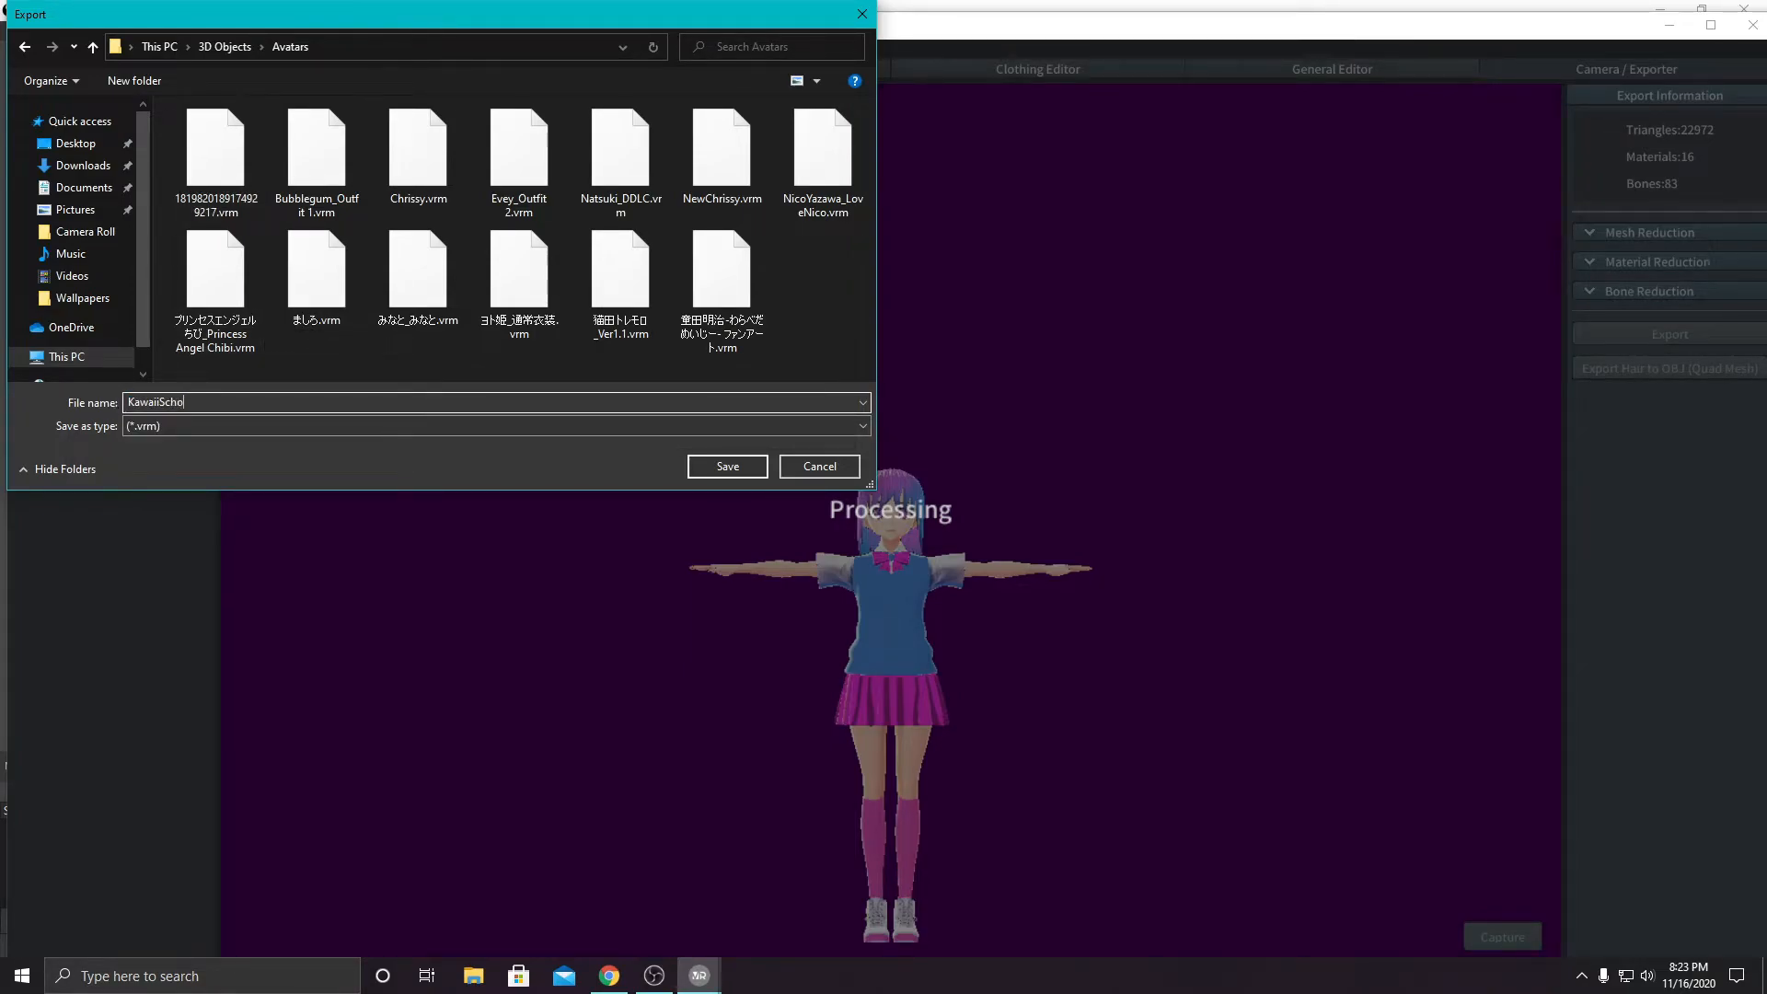
left_click(726, 466)
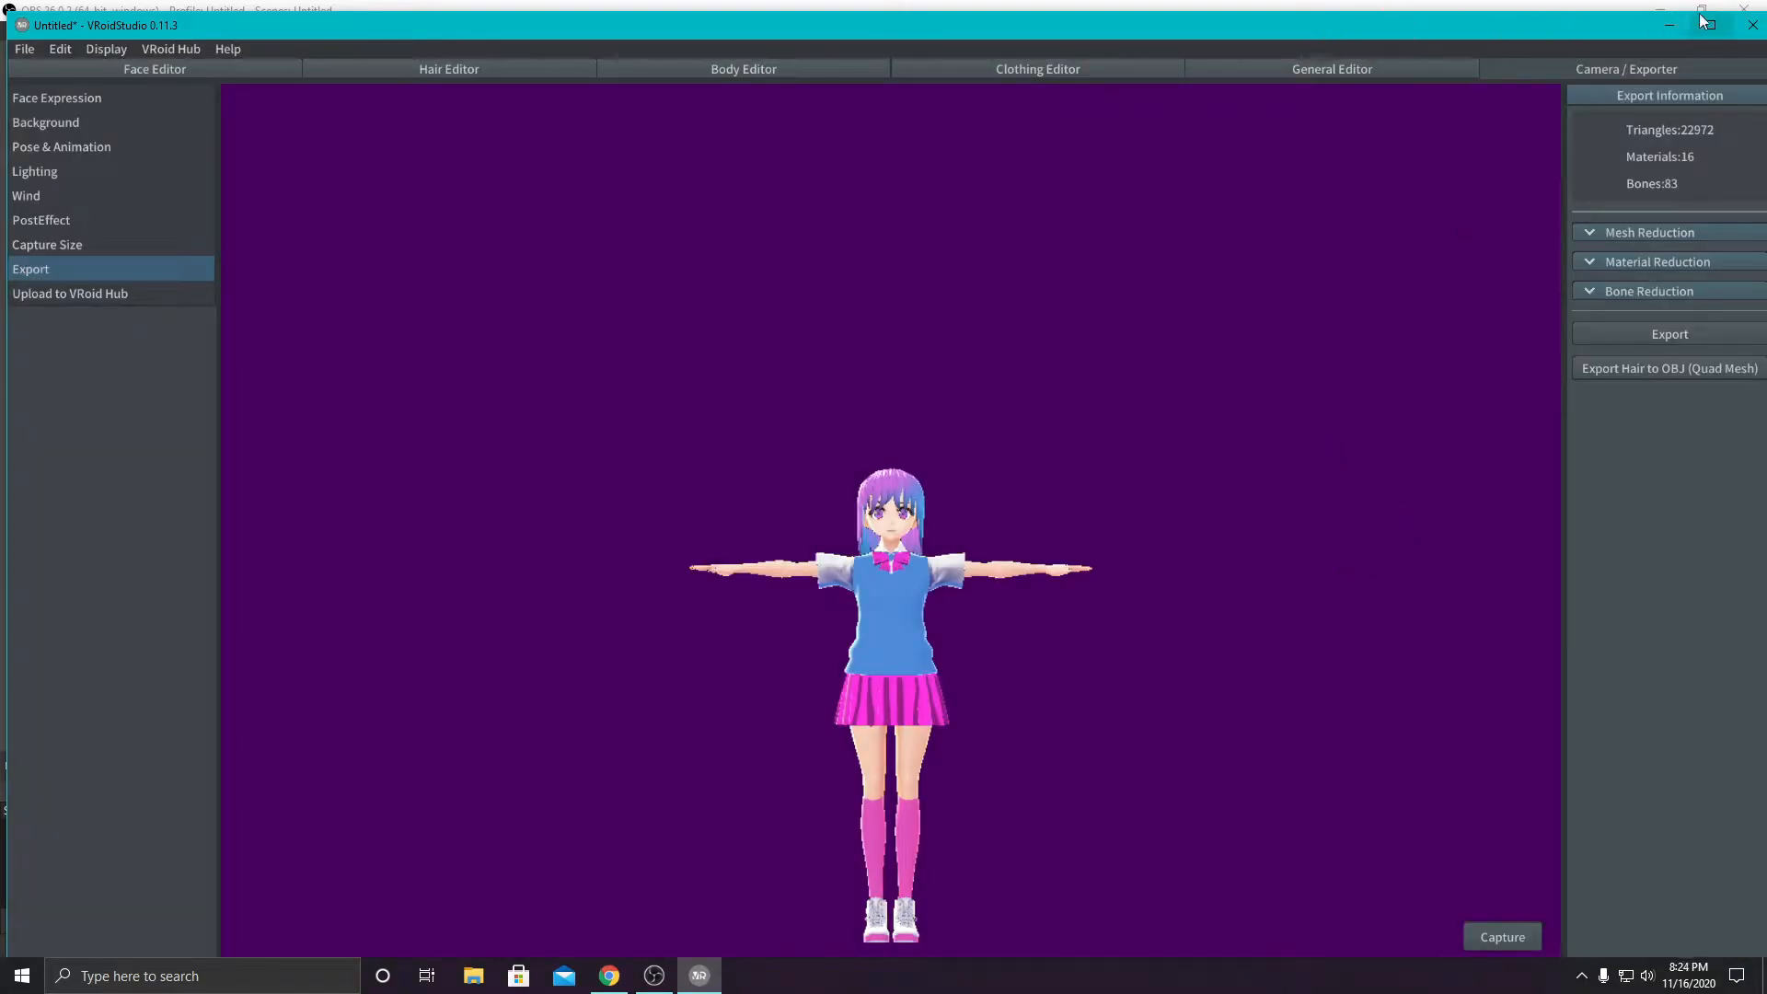
- Minimize VRoid Studio and OBS, launch VDRAW windowed at 1280 x 720 with Medium graphics quality, and decline the version update
right_click_drag(1276, 471, 952, 476)
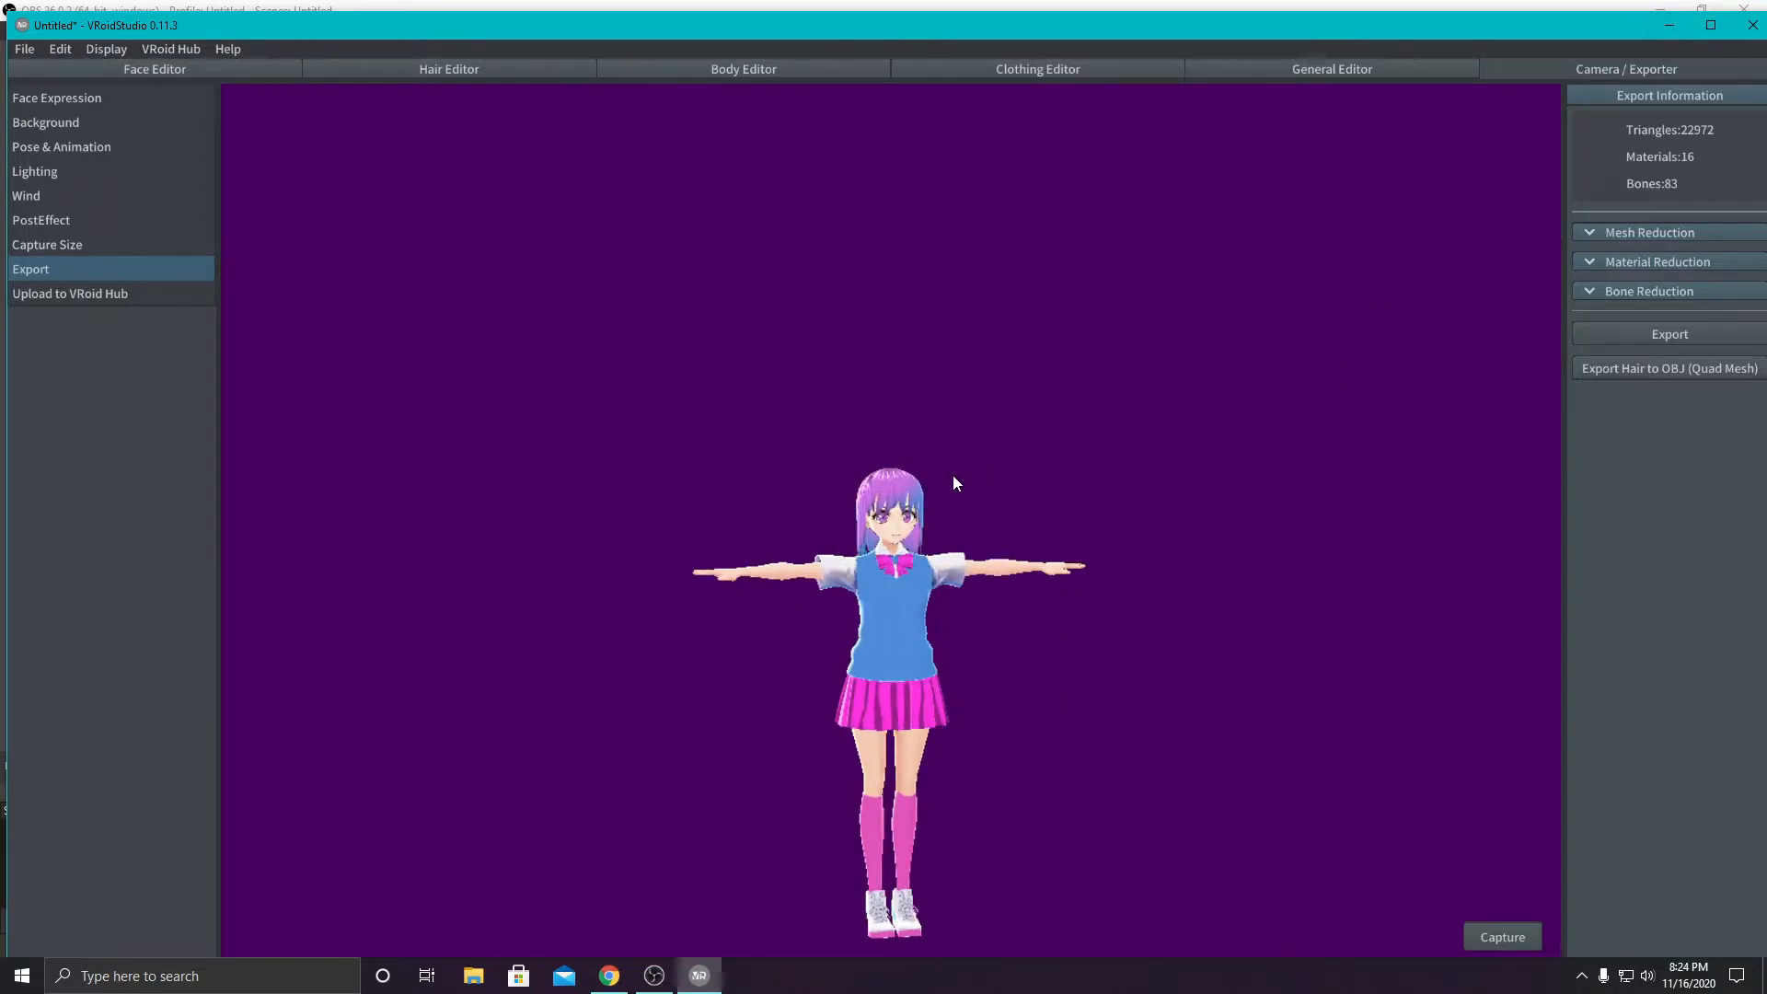
left_click(1669, 25)
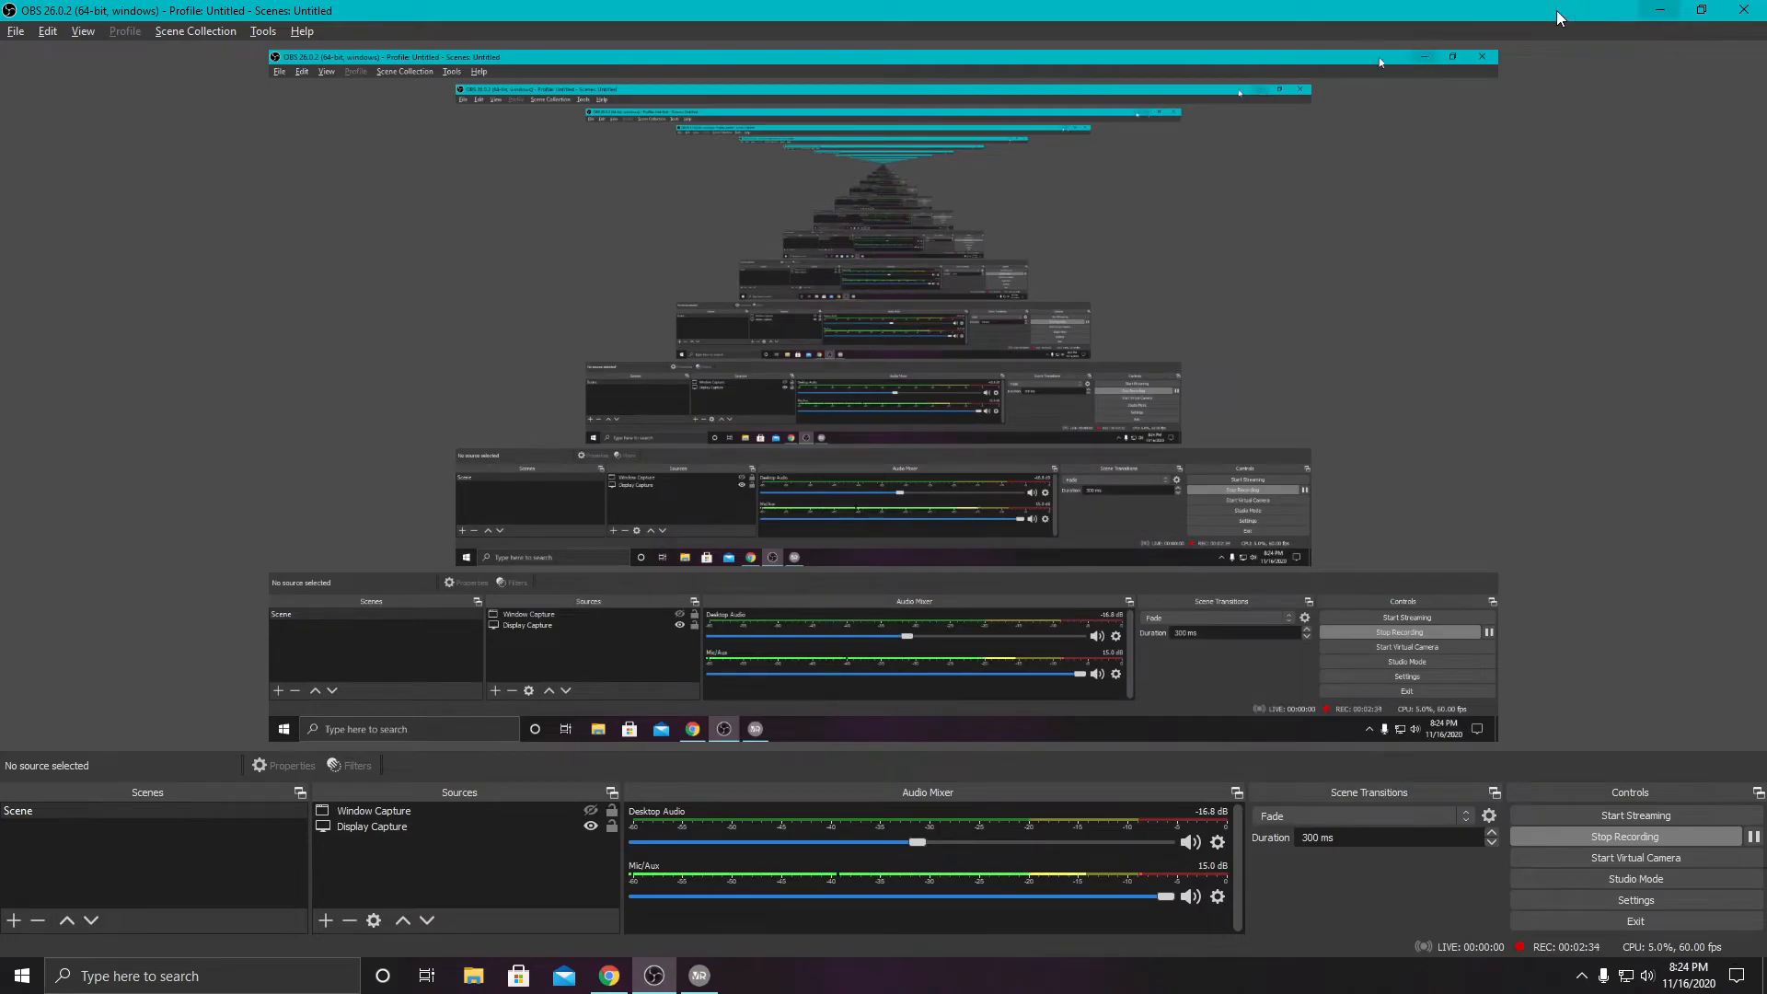
left_click(1657, 15)
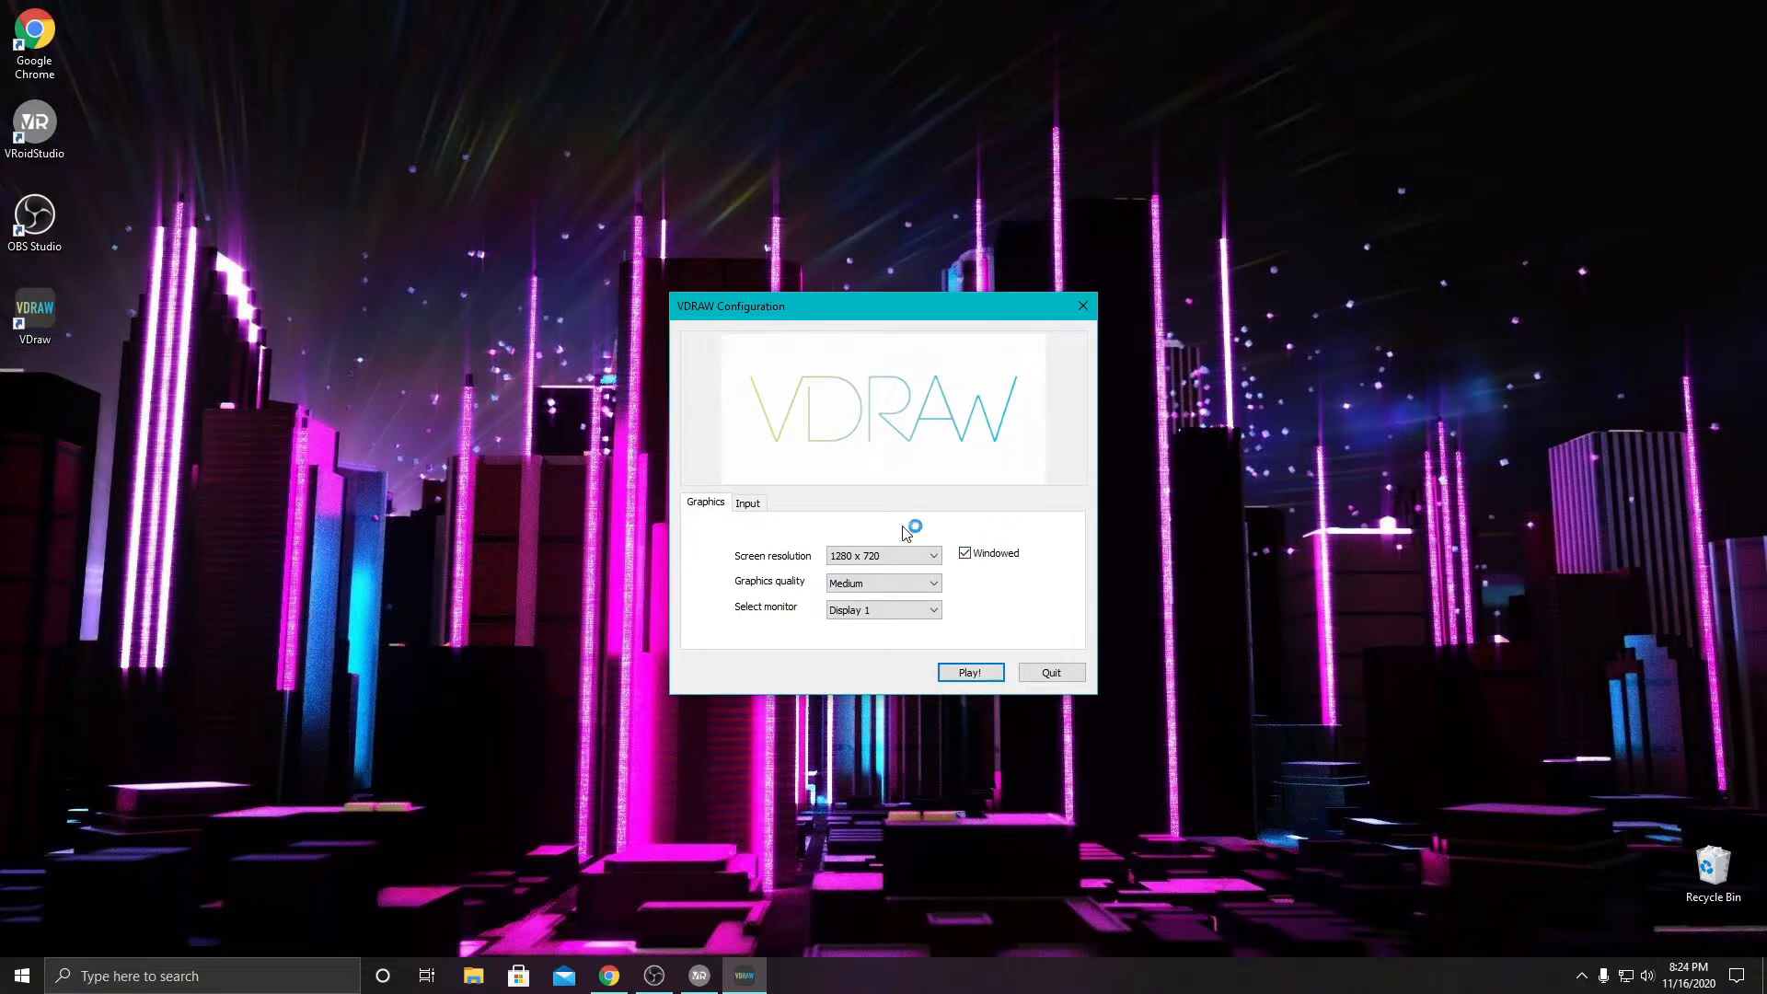
left_click(970, 673)
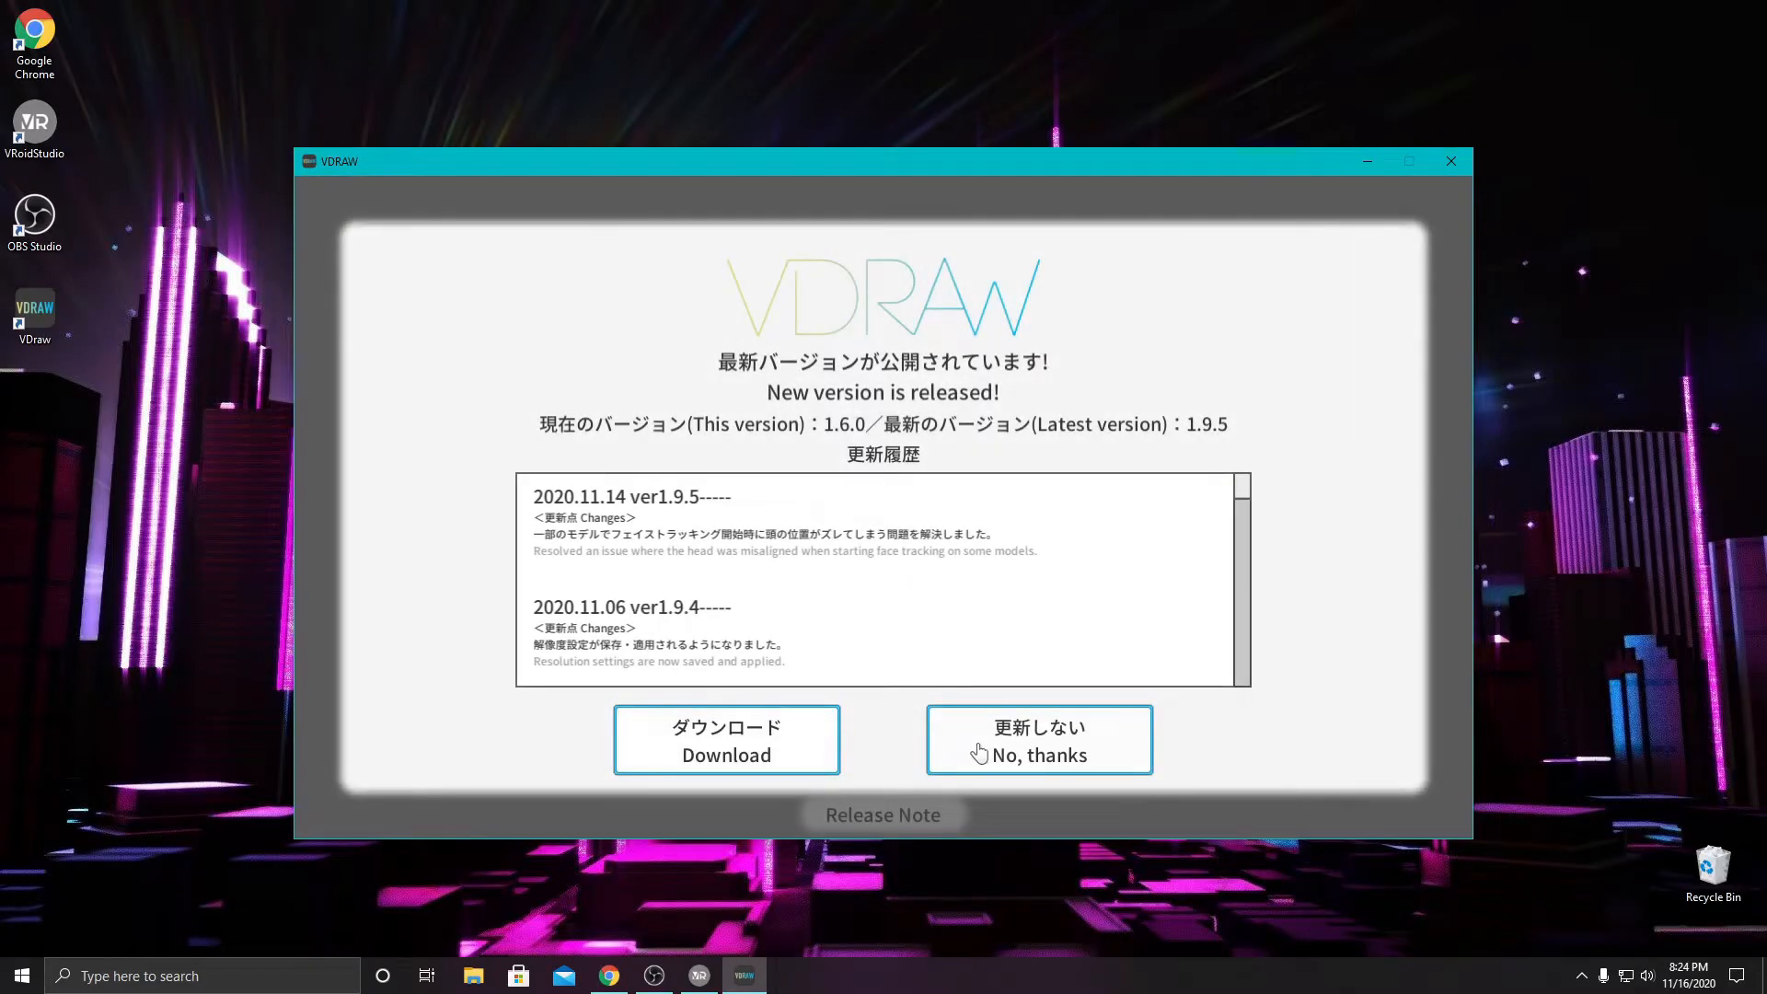
left_click(972, 753)
left_click(977, 753)
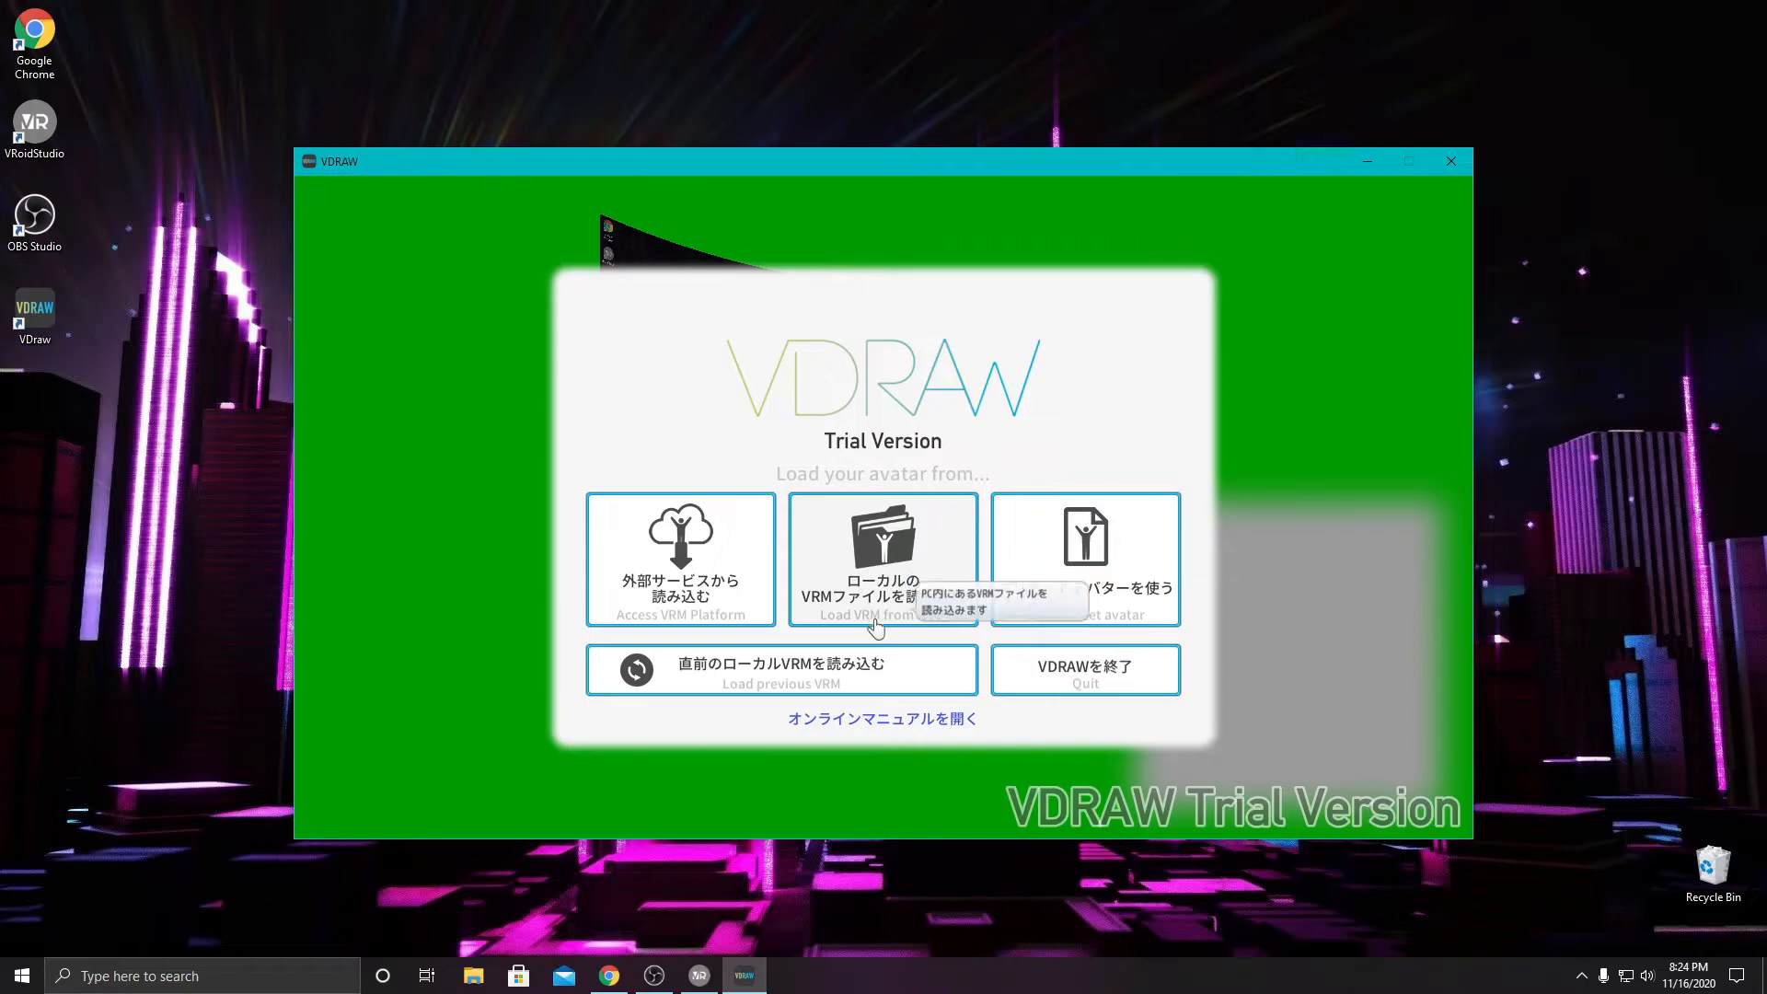
- Load the local avatar KawaiiSchool.vrm from the Avatars folder under 3D Objects and agree to its VRM usage terms
left_click(899, 557)
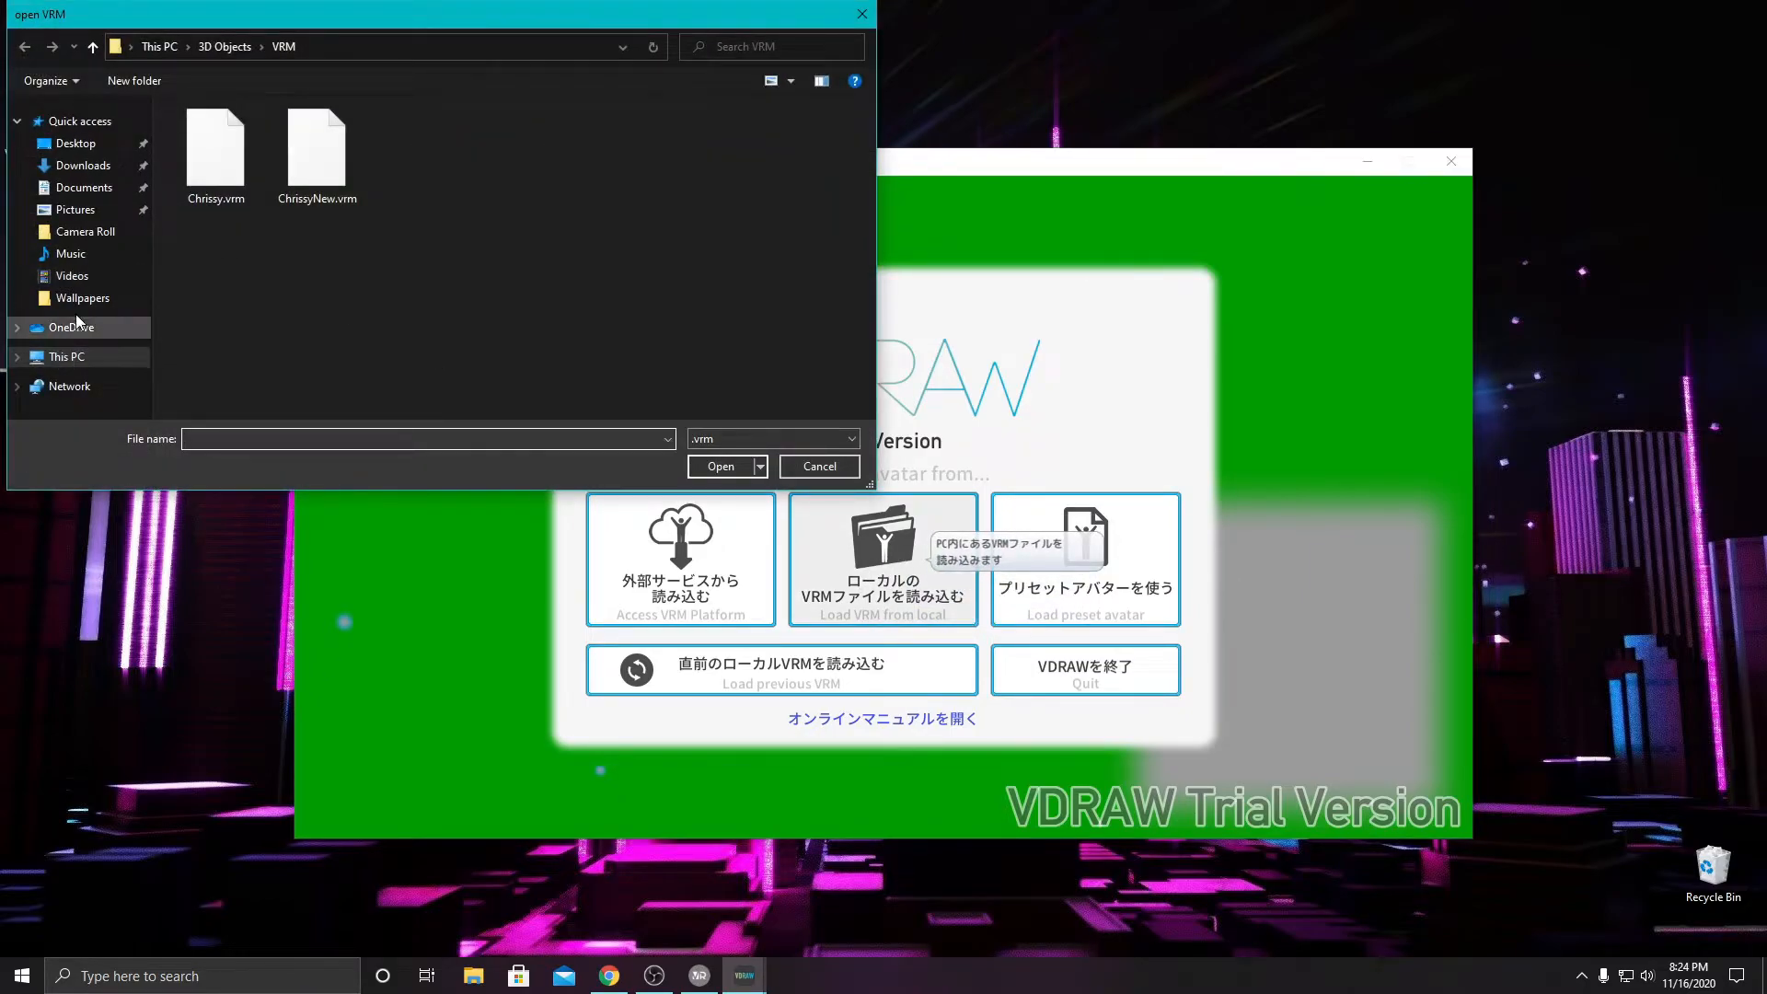
left_click(63, 362)
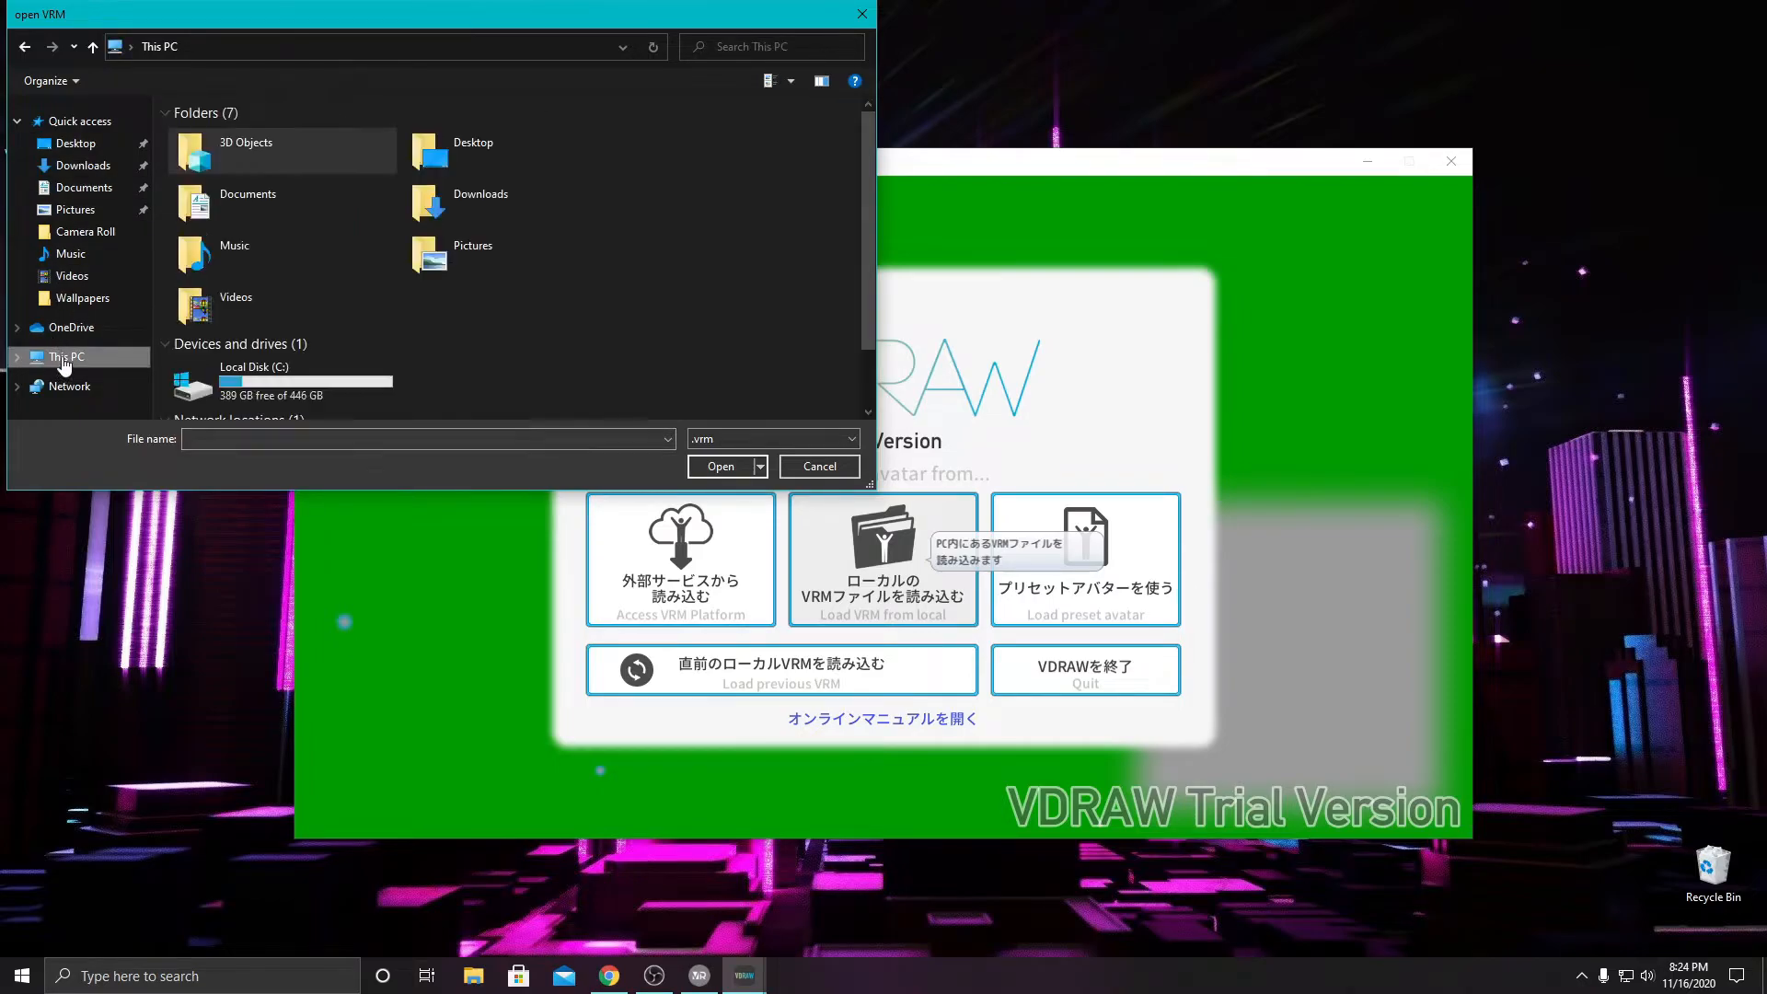
double_click(245, 165)
double_click(245, 166)
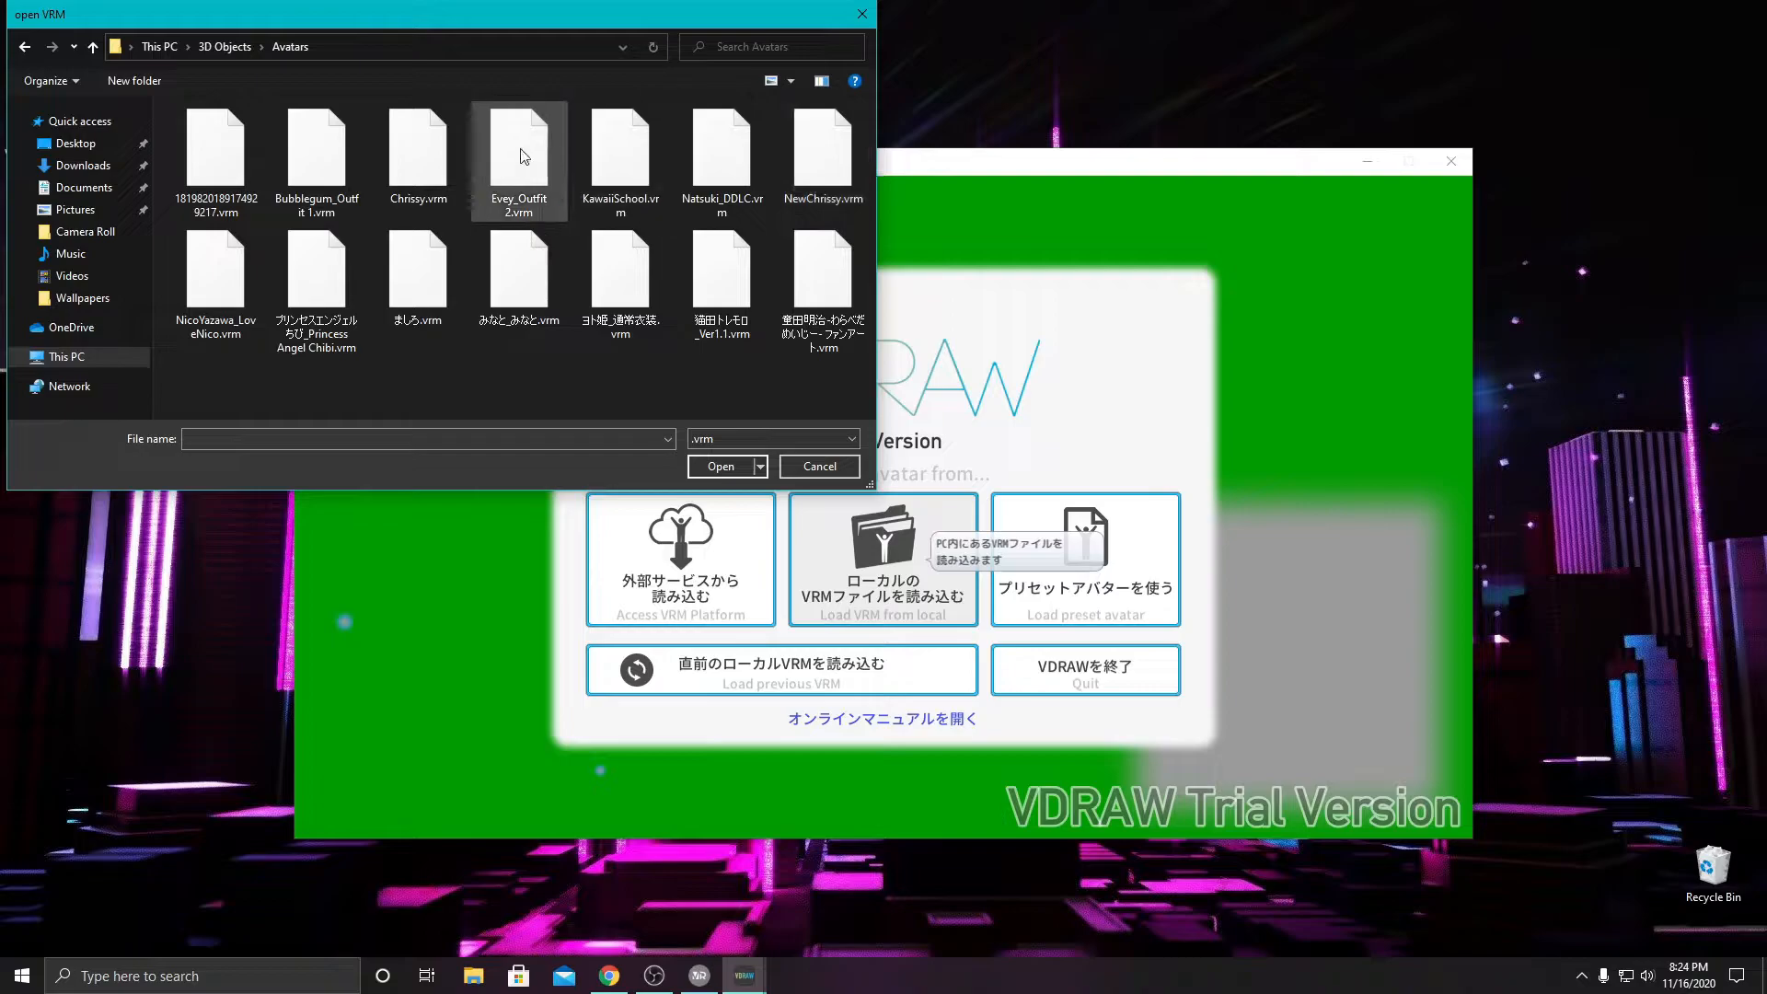
left_click(615, 153)
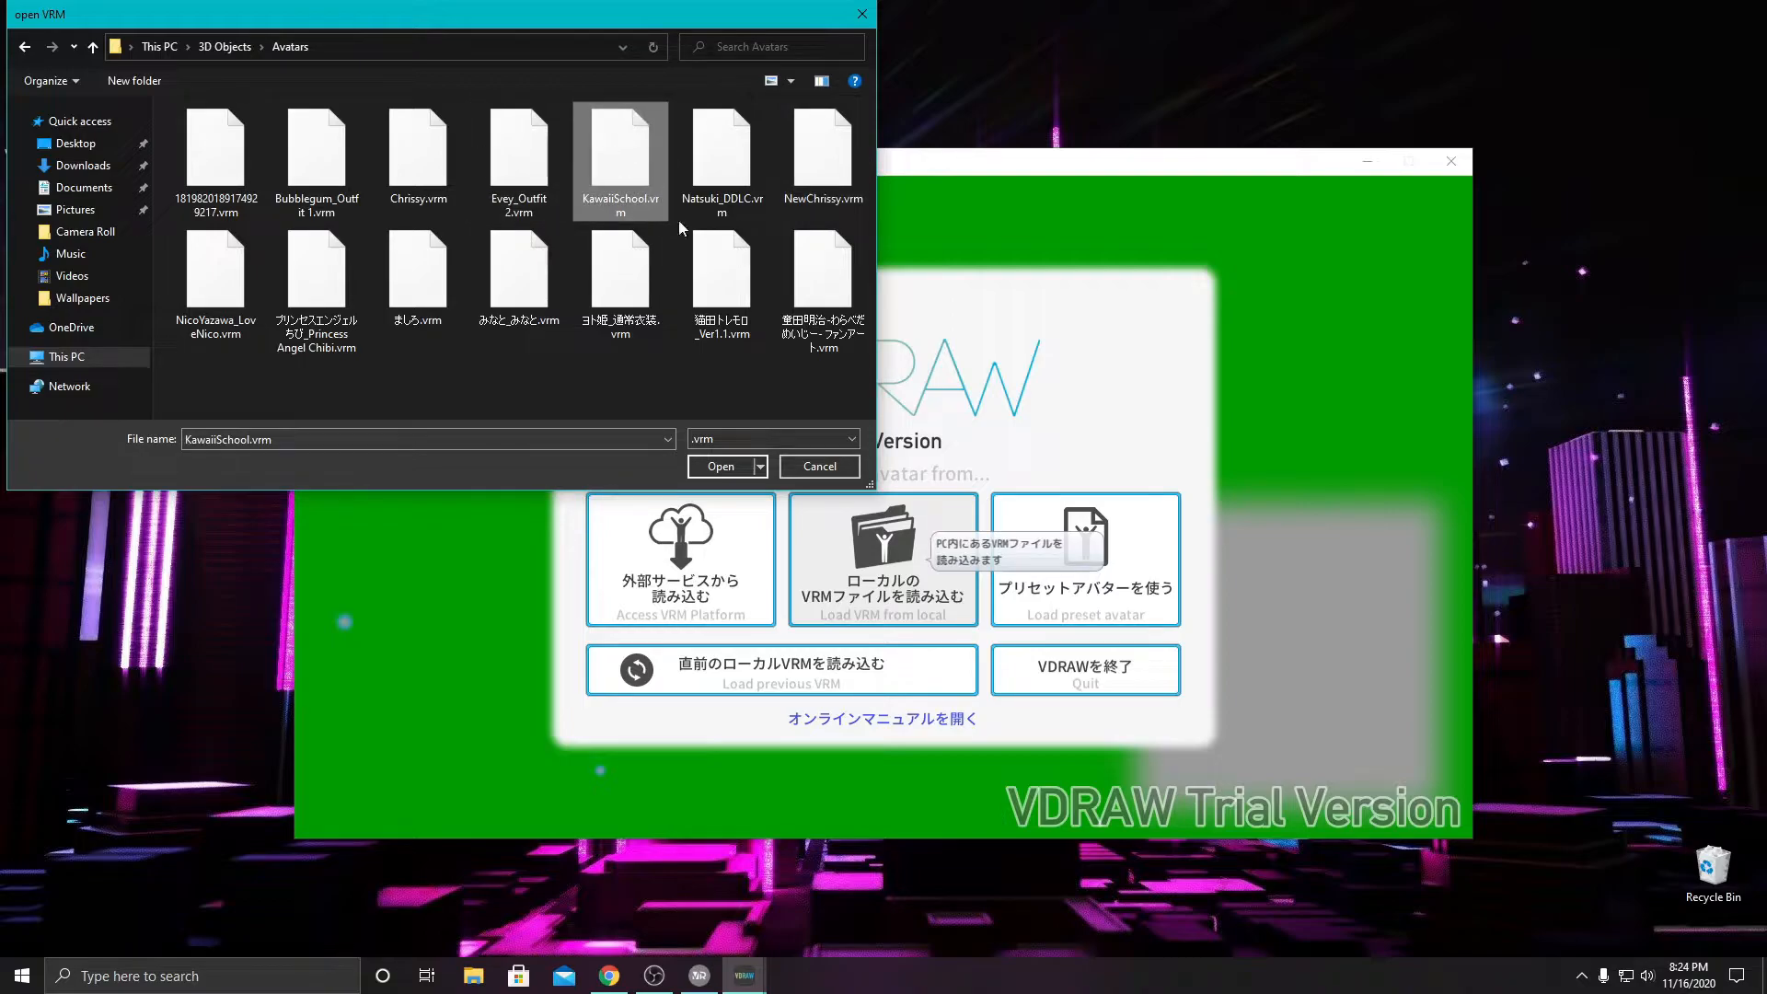
left_click(719, 467)
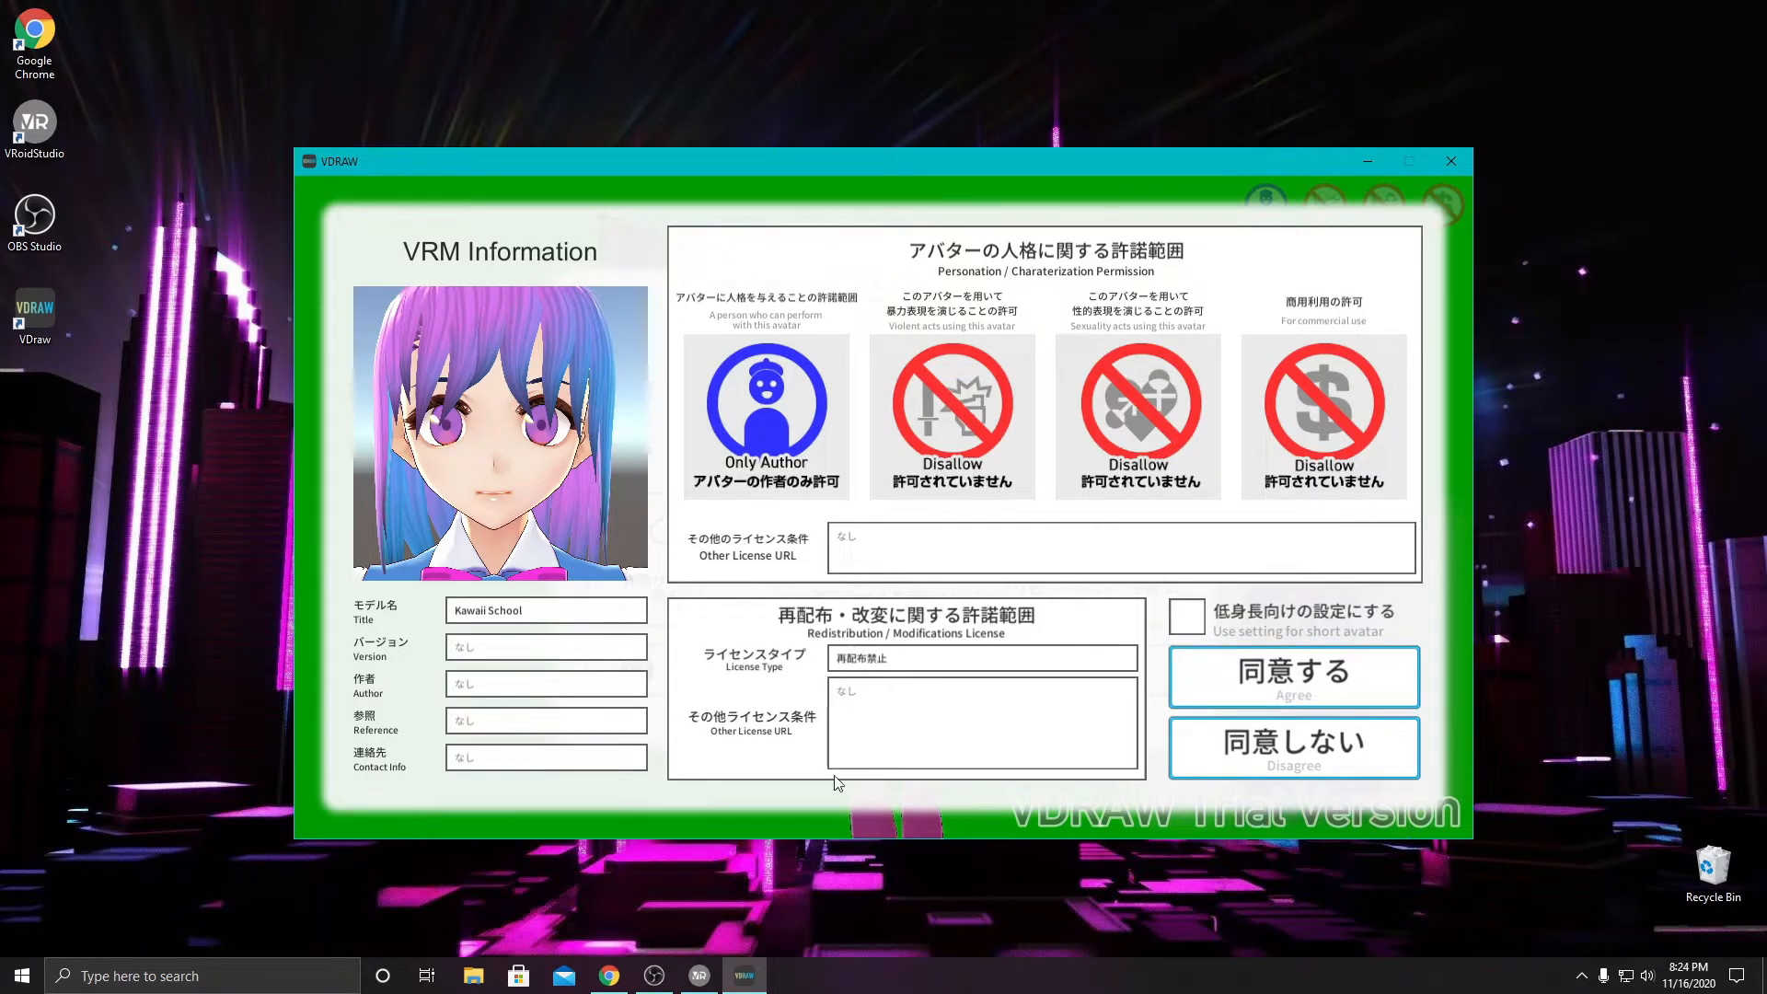
left_click(1333, 679)
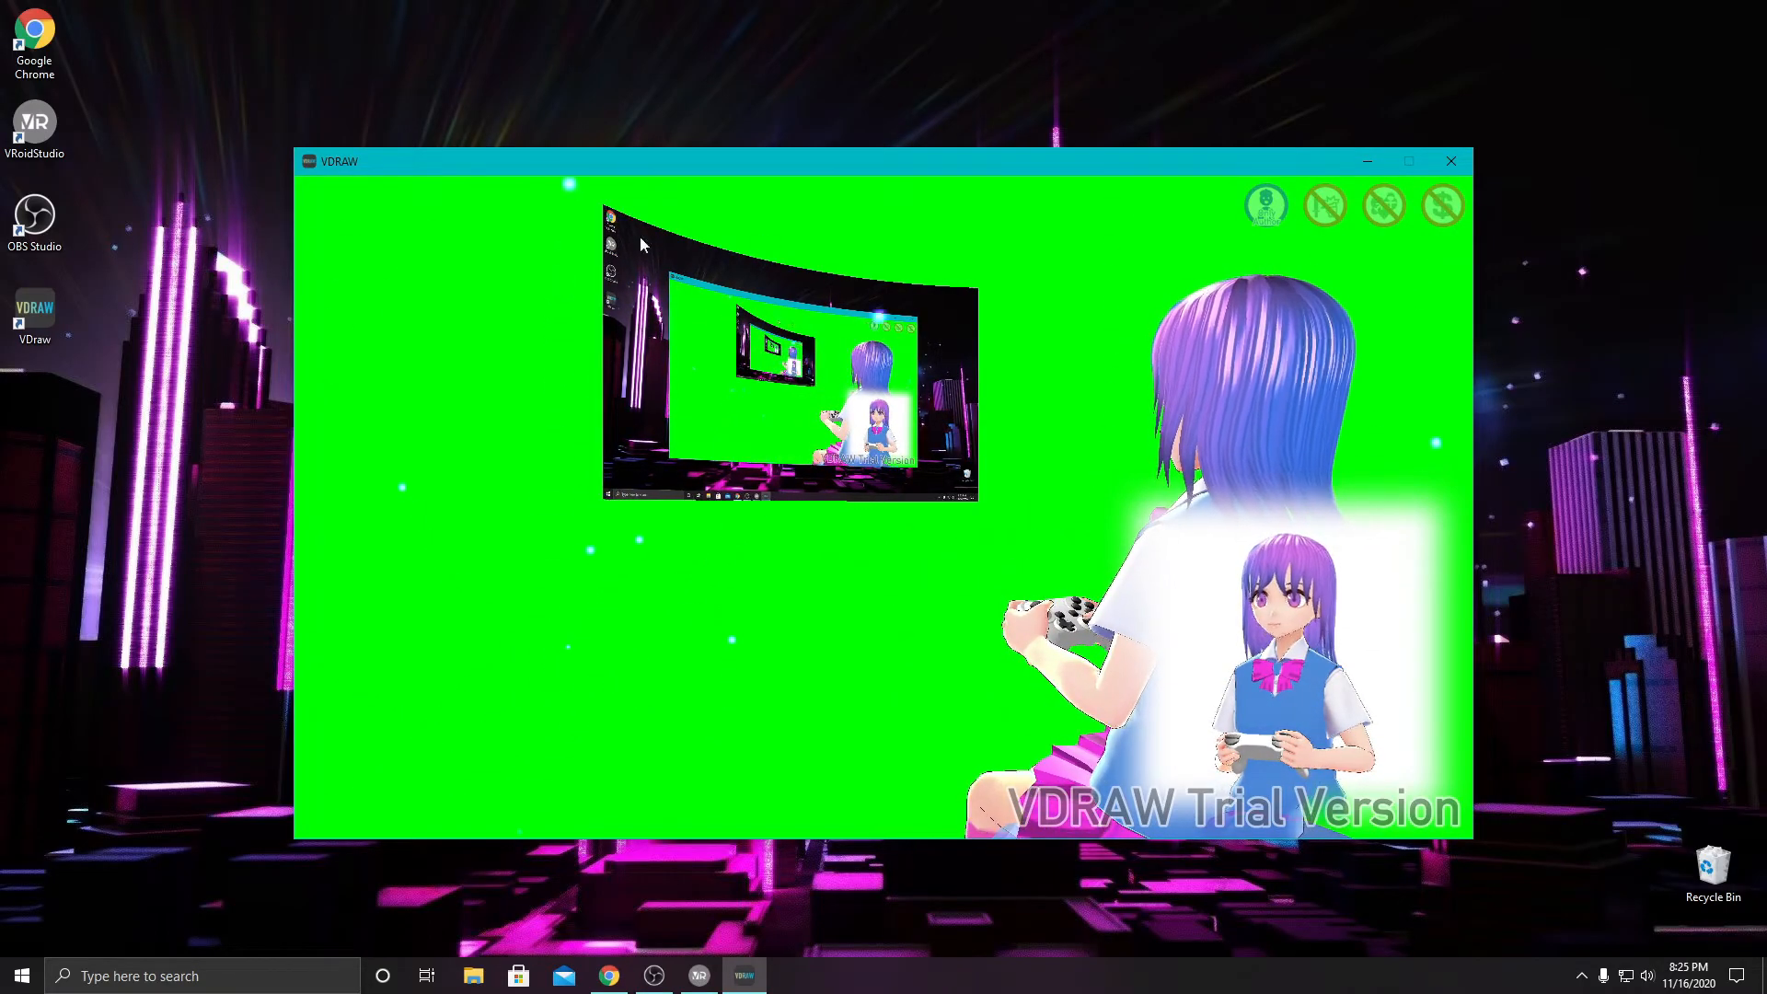
- Open the VDRAW settings and look through the system and other options, including microphone, frame rate and presets
left_click(317, 790)
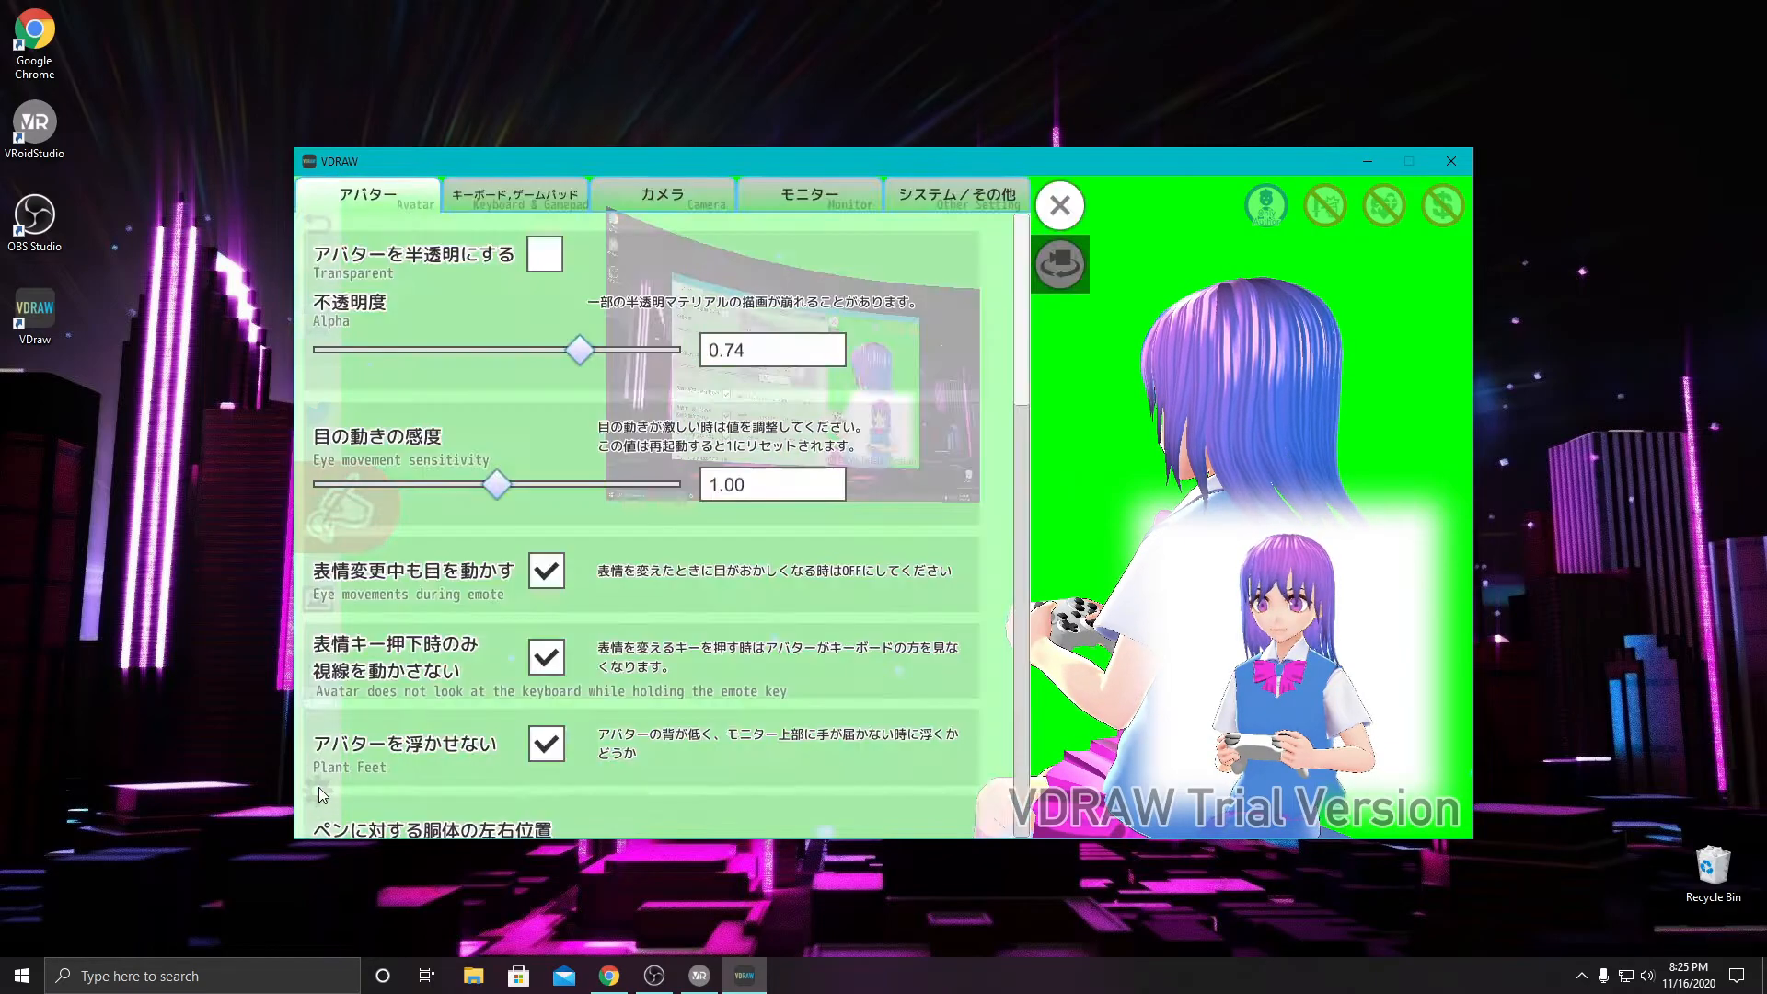
left_click(923, 200)
left_click_drag(1022, 308, 1009, 500)
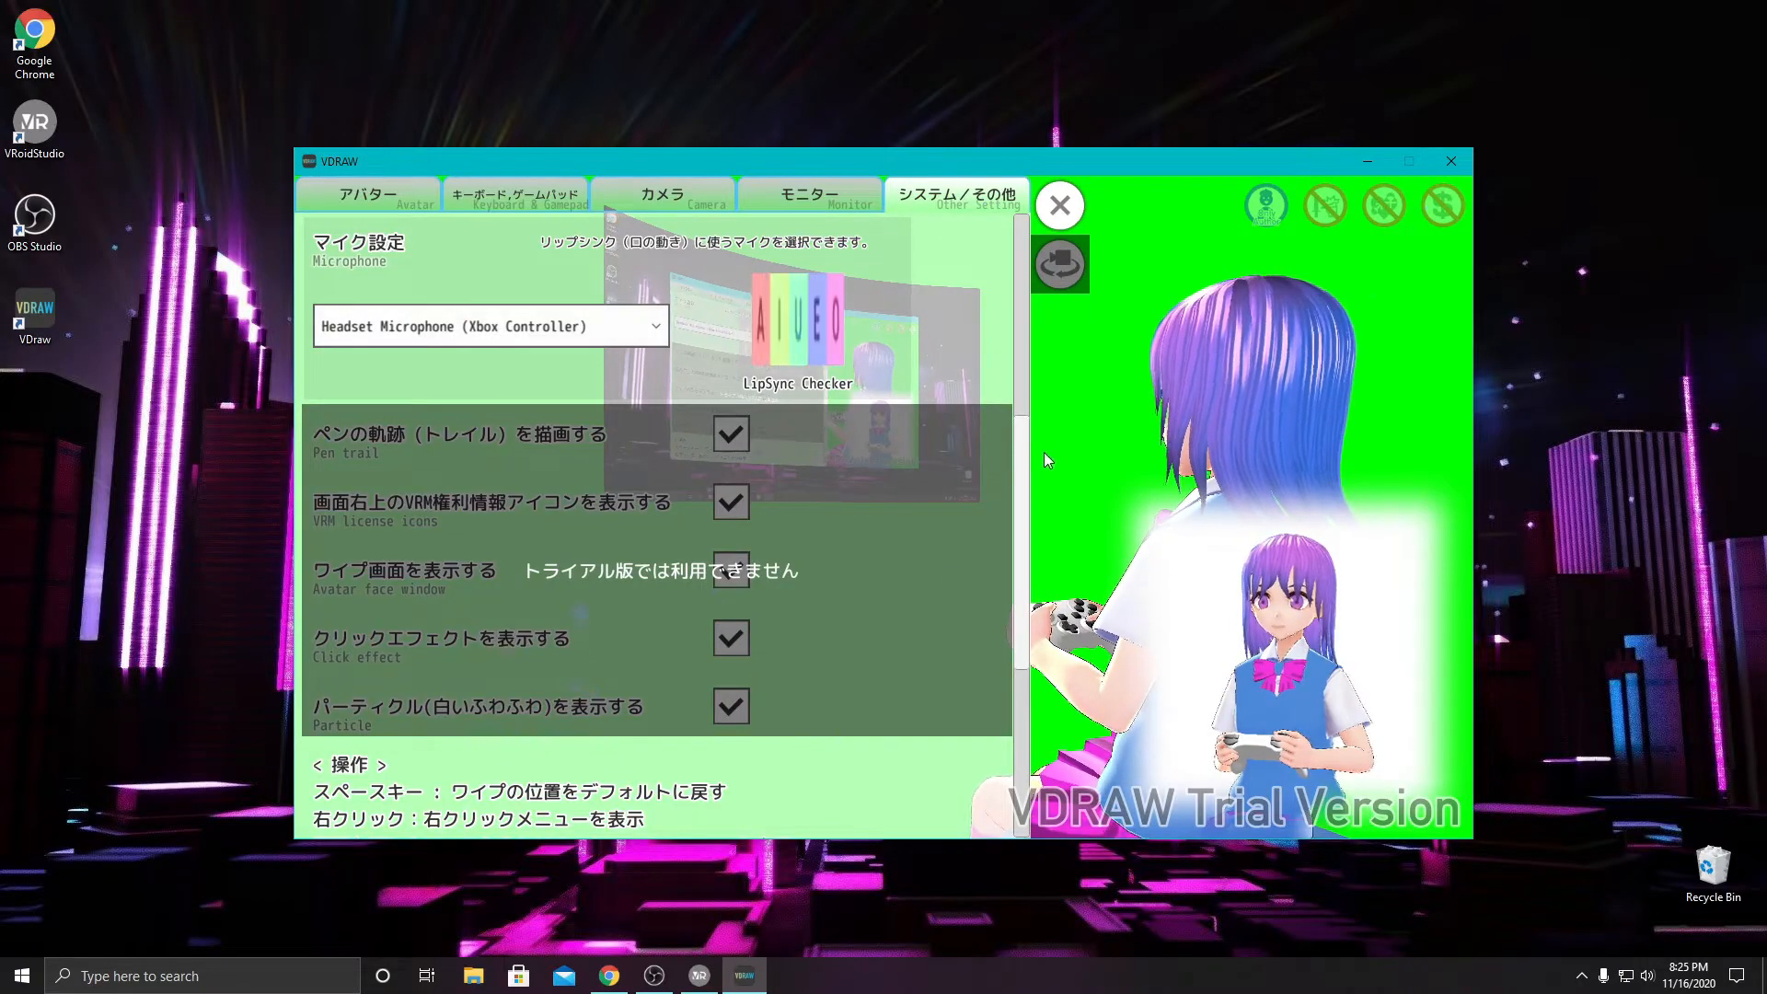
left_click_drag(1019, 432, 1021, 248)
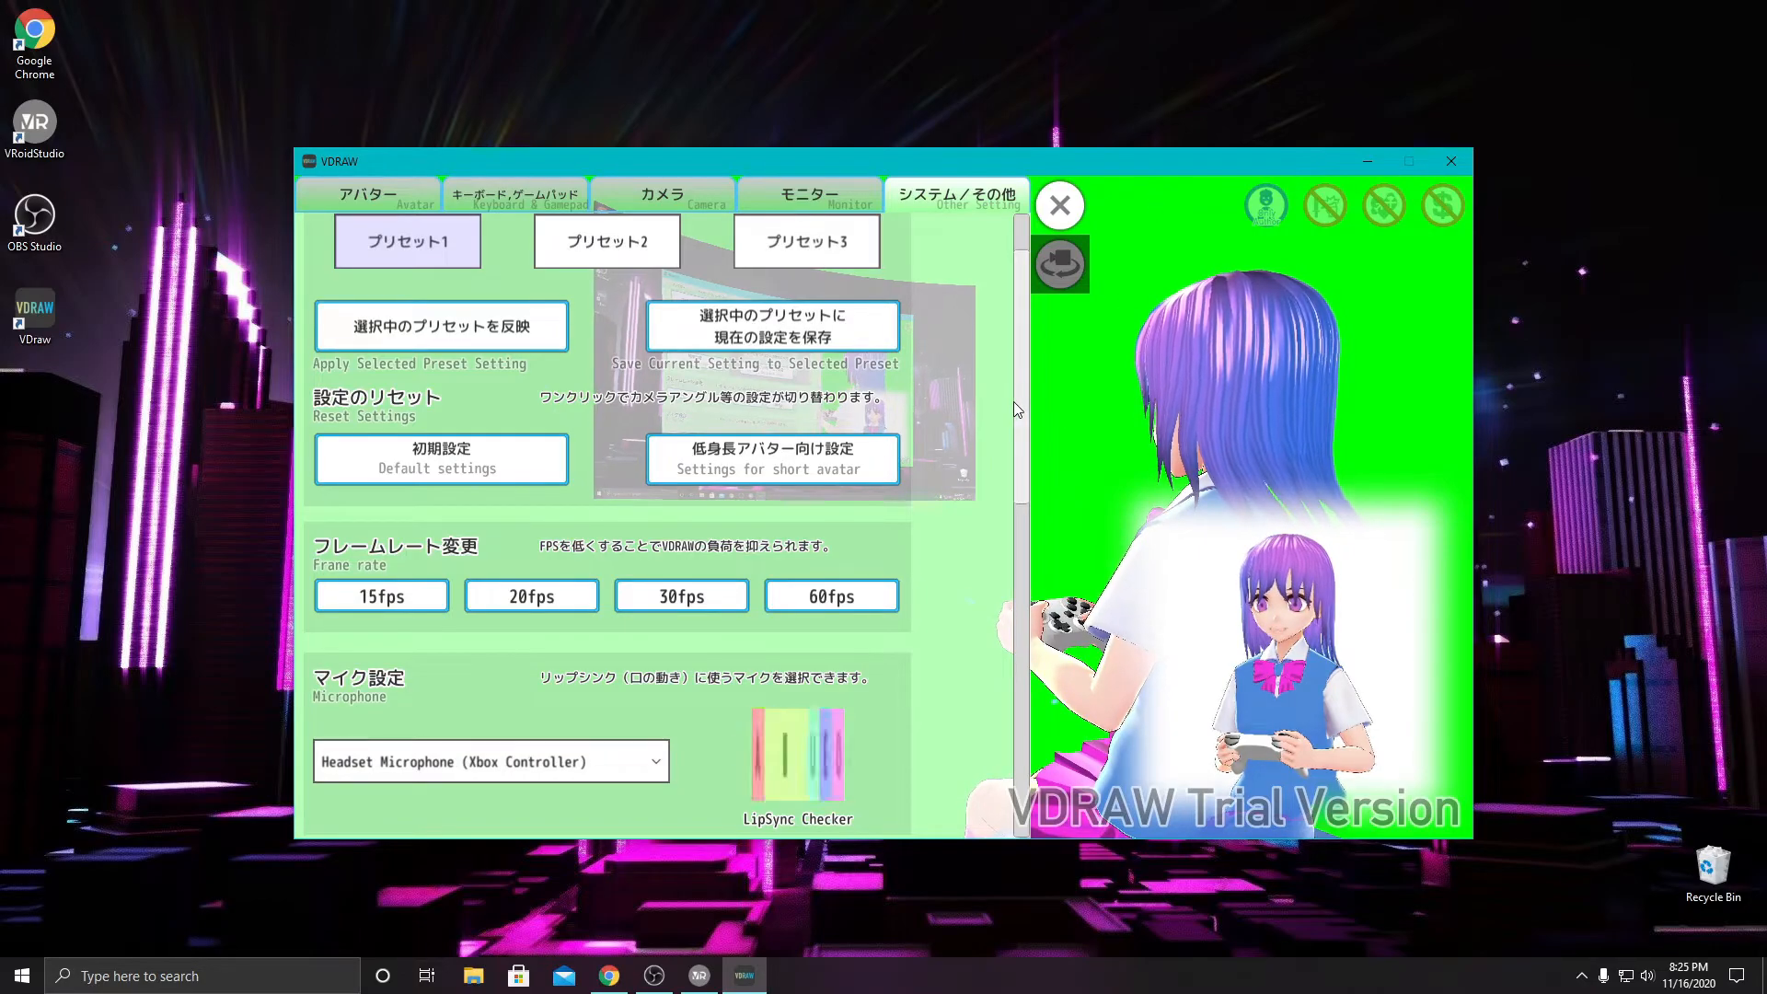
left_click_drag(1014, 401, 1018, 328)
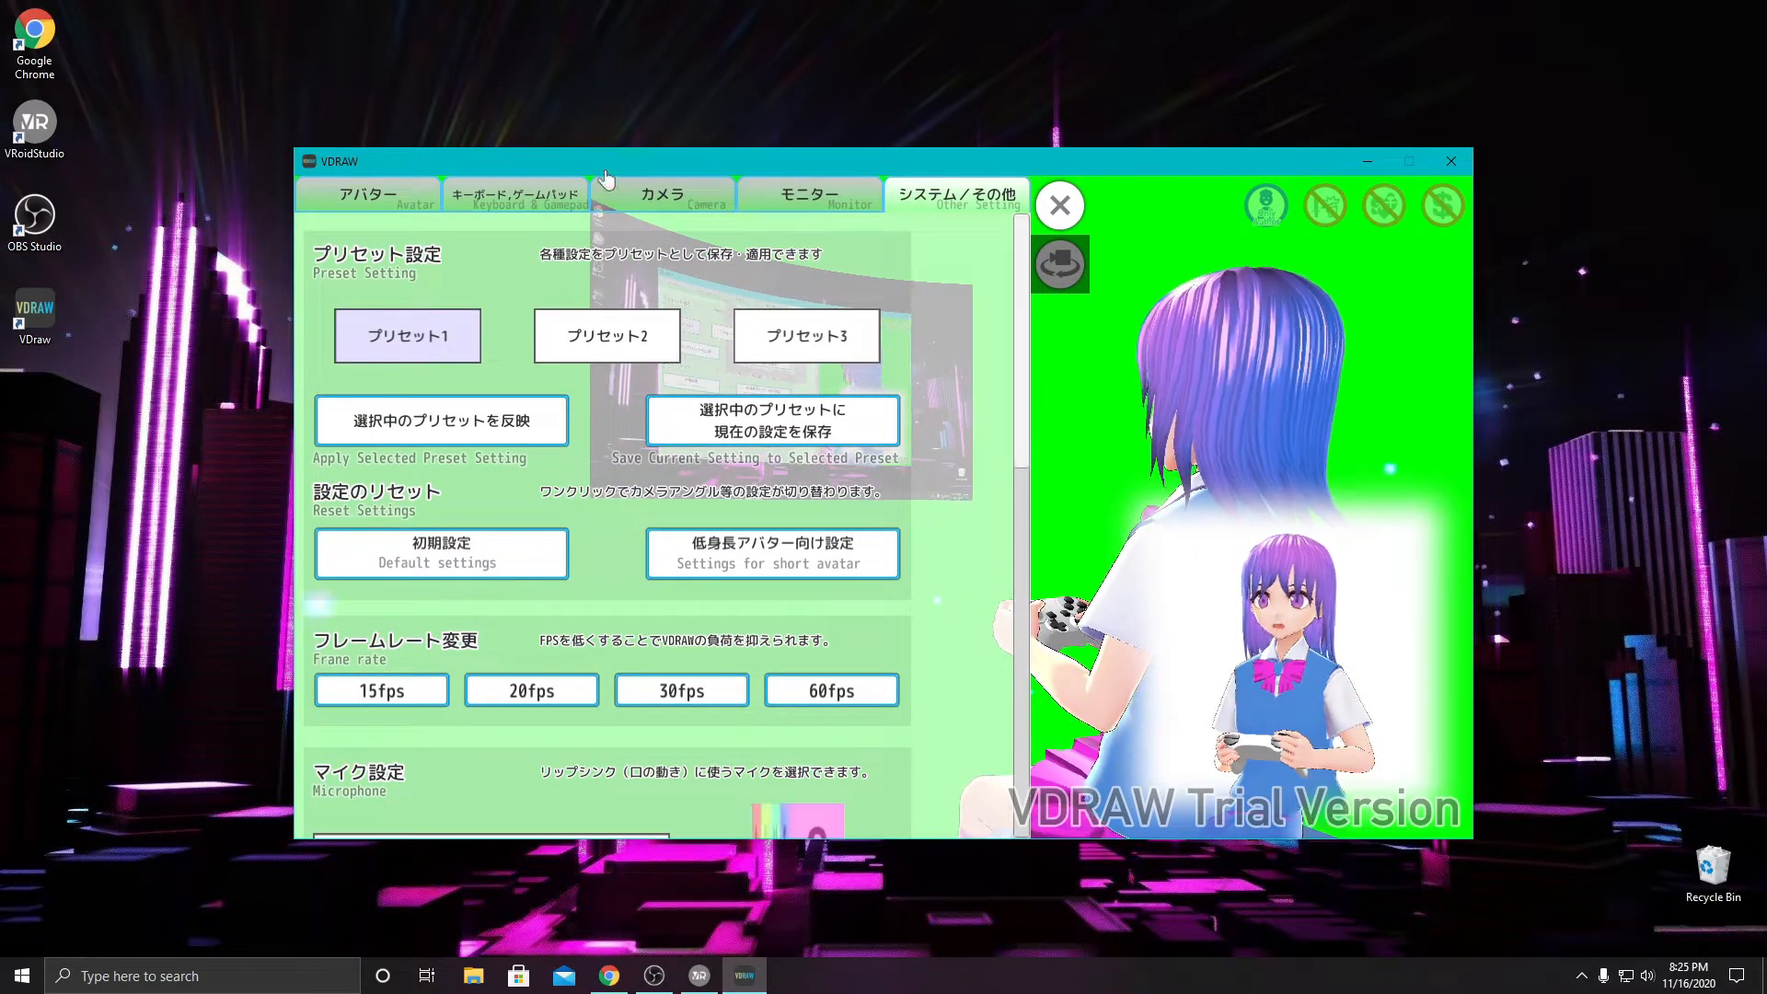
- Close the settings and check the avatar view's options for enabling items, presets, style and emotes
left_click(400, 189)
left_click(1063, 206)
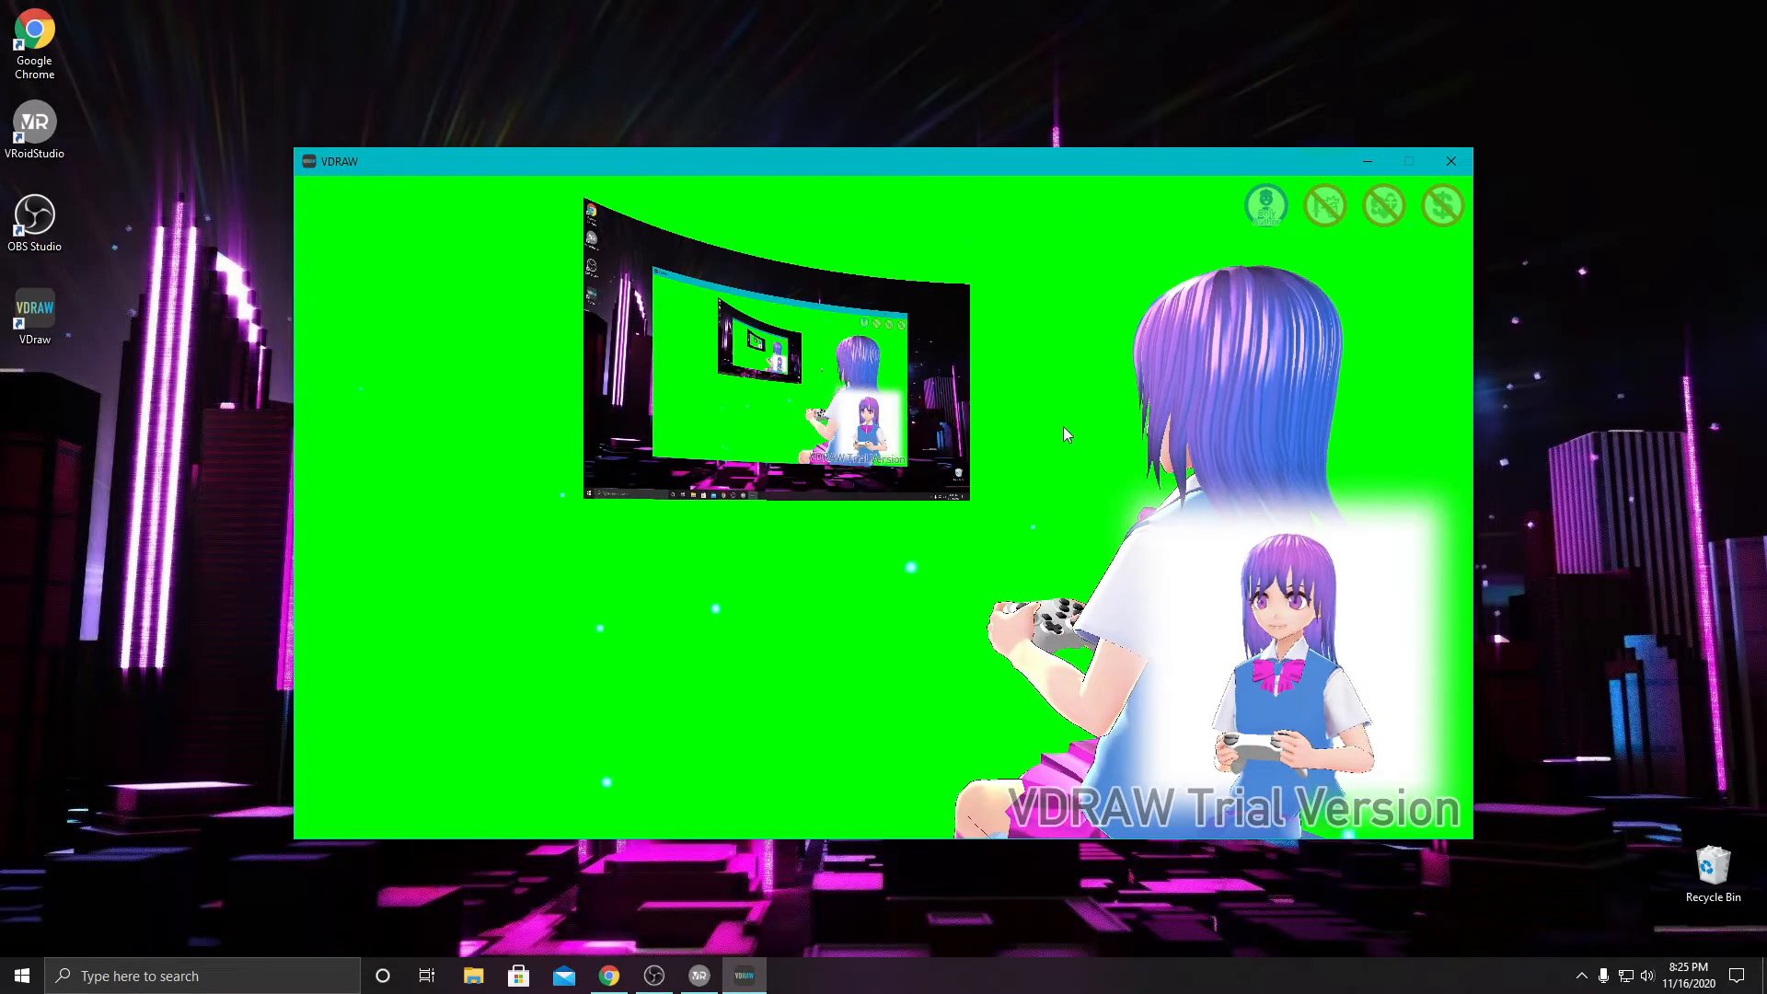
right_click(1198, 444)
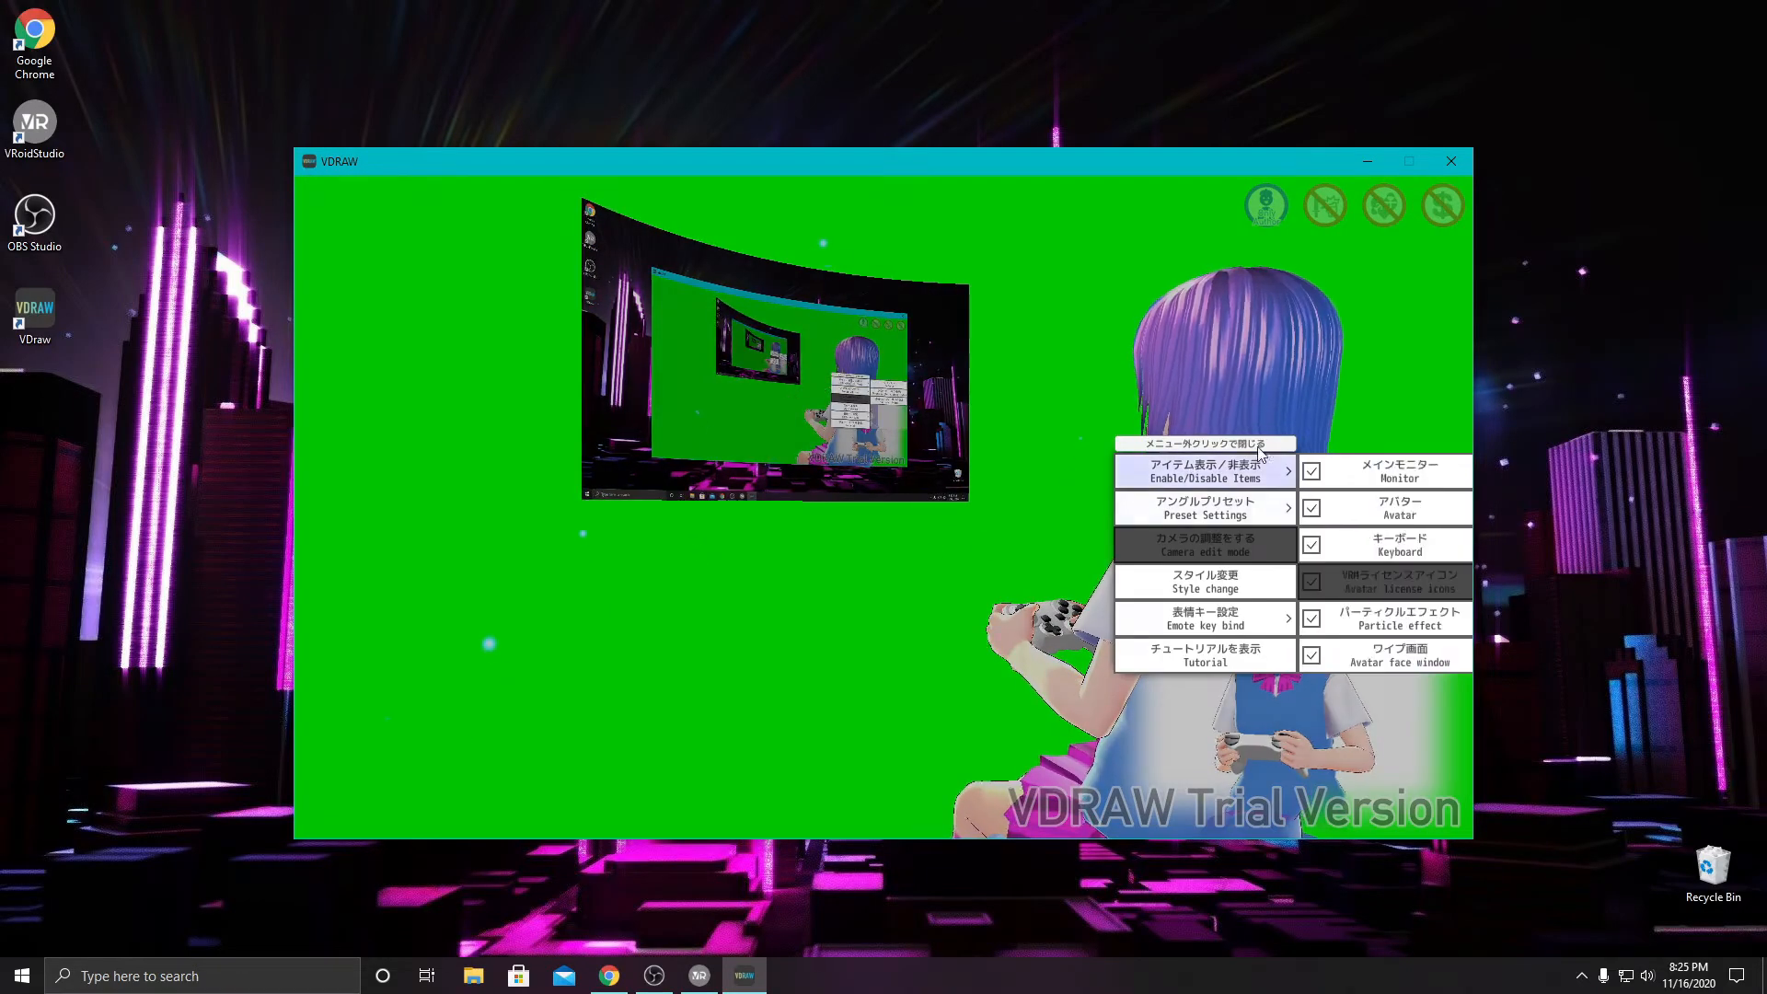
left_click(1103, 344)
- Set the avatar face window's background color to bright green #00FF1B in the background settings
mouse_move(340, 688)
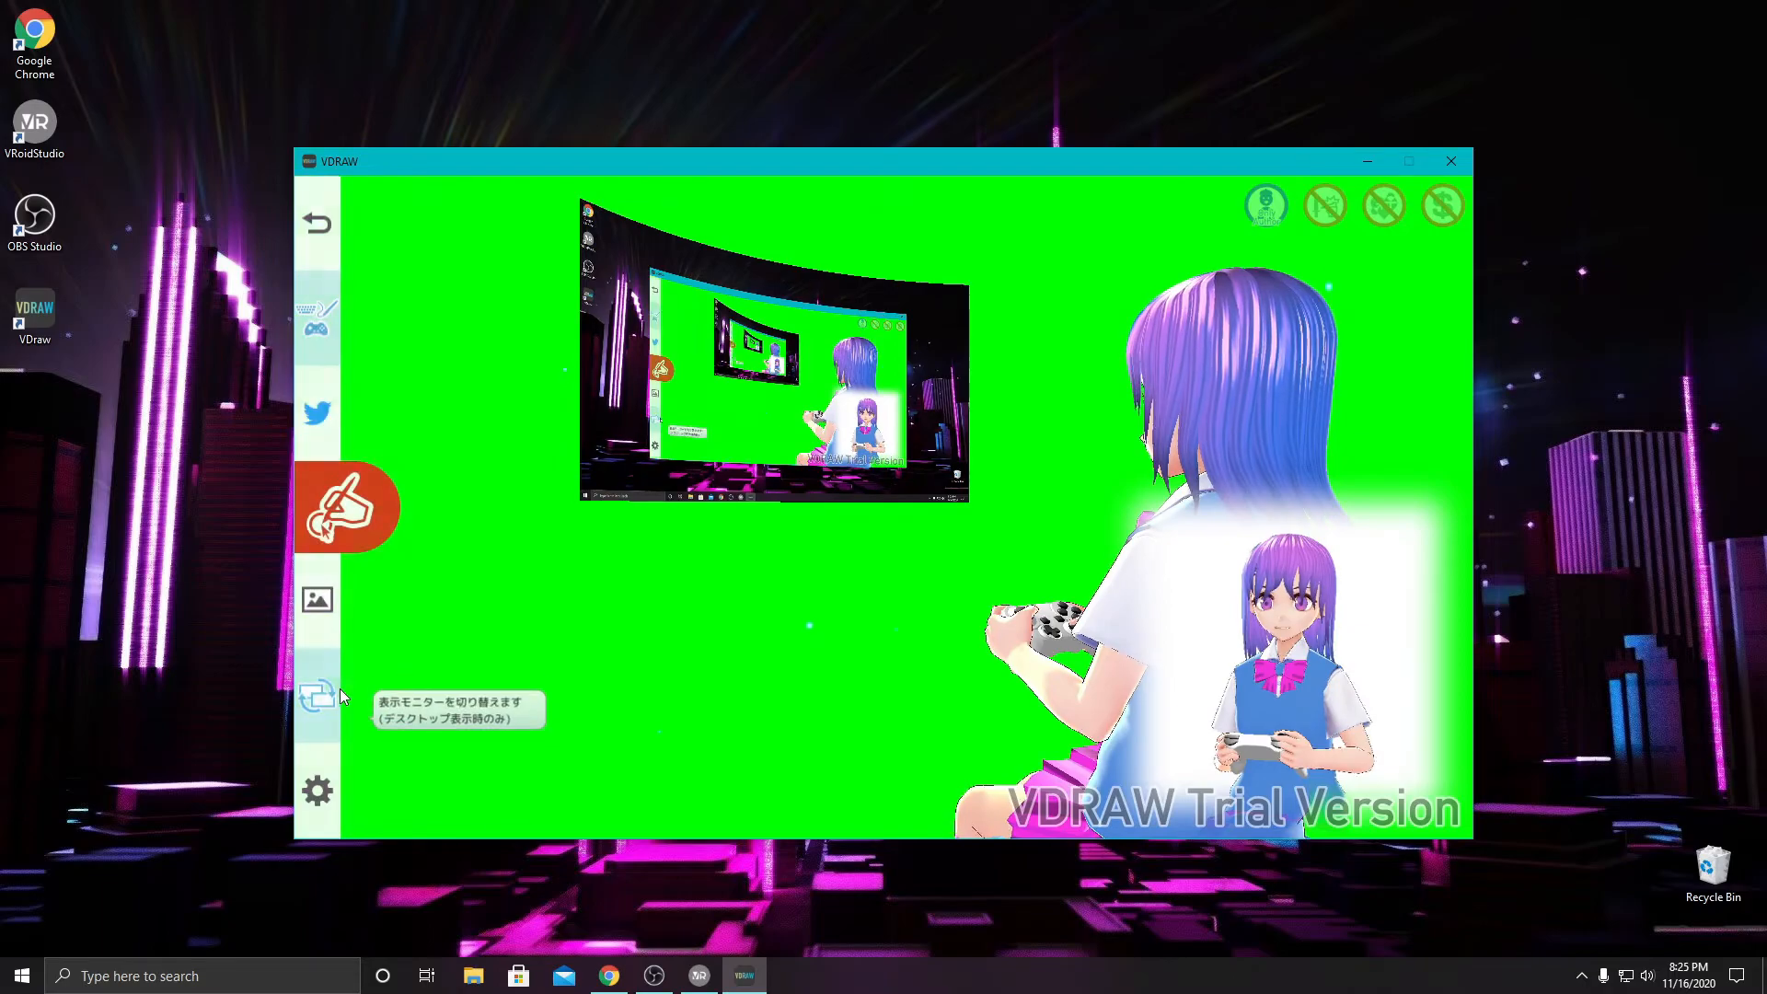
left_click(315, 597)
left_click(495, 630)
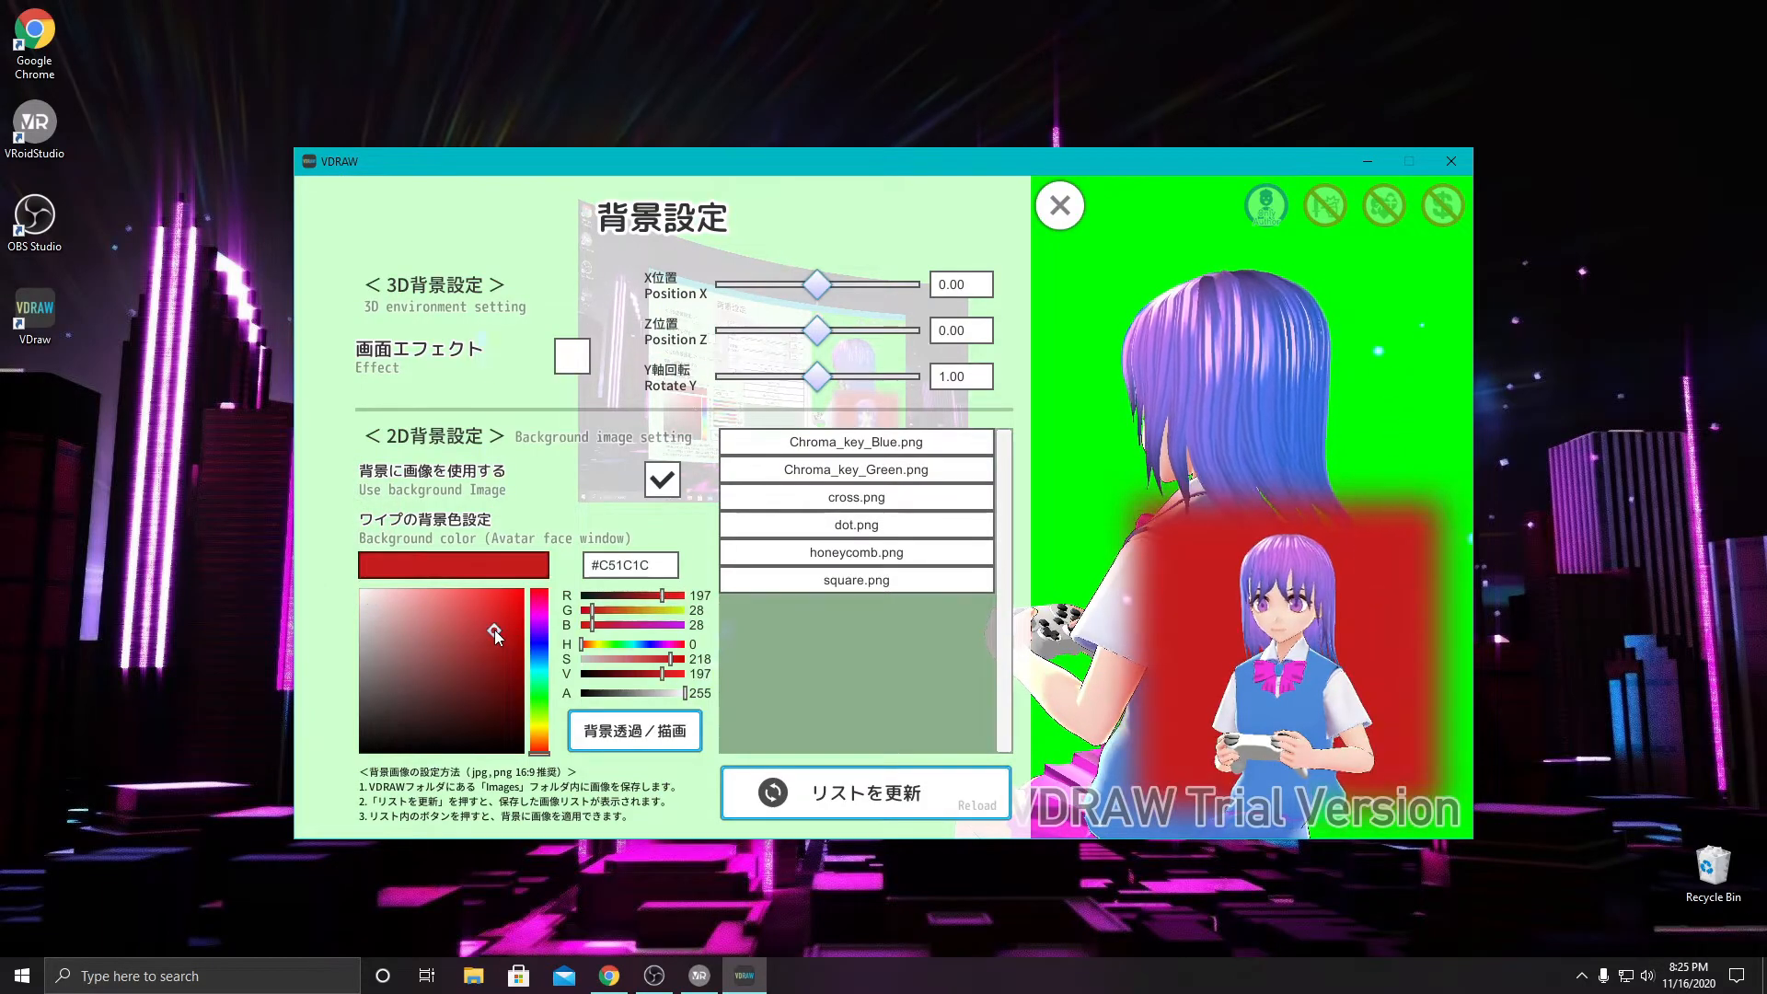
left_click_drag(495, 630, 720, 609)
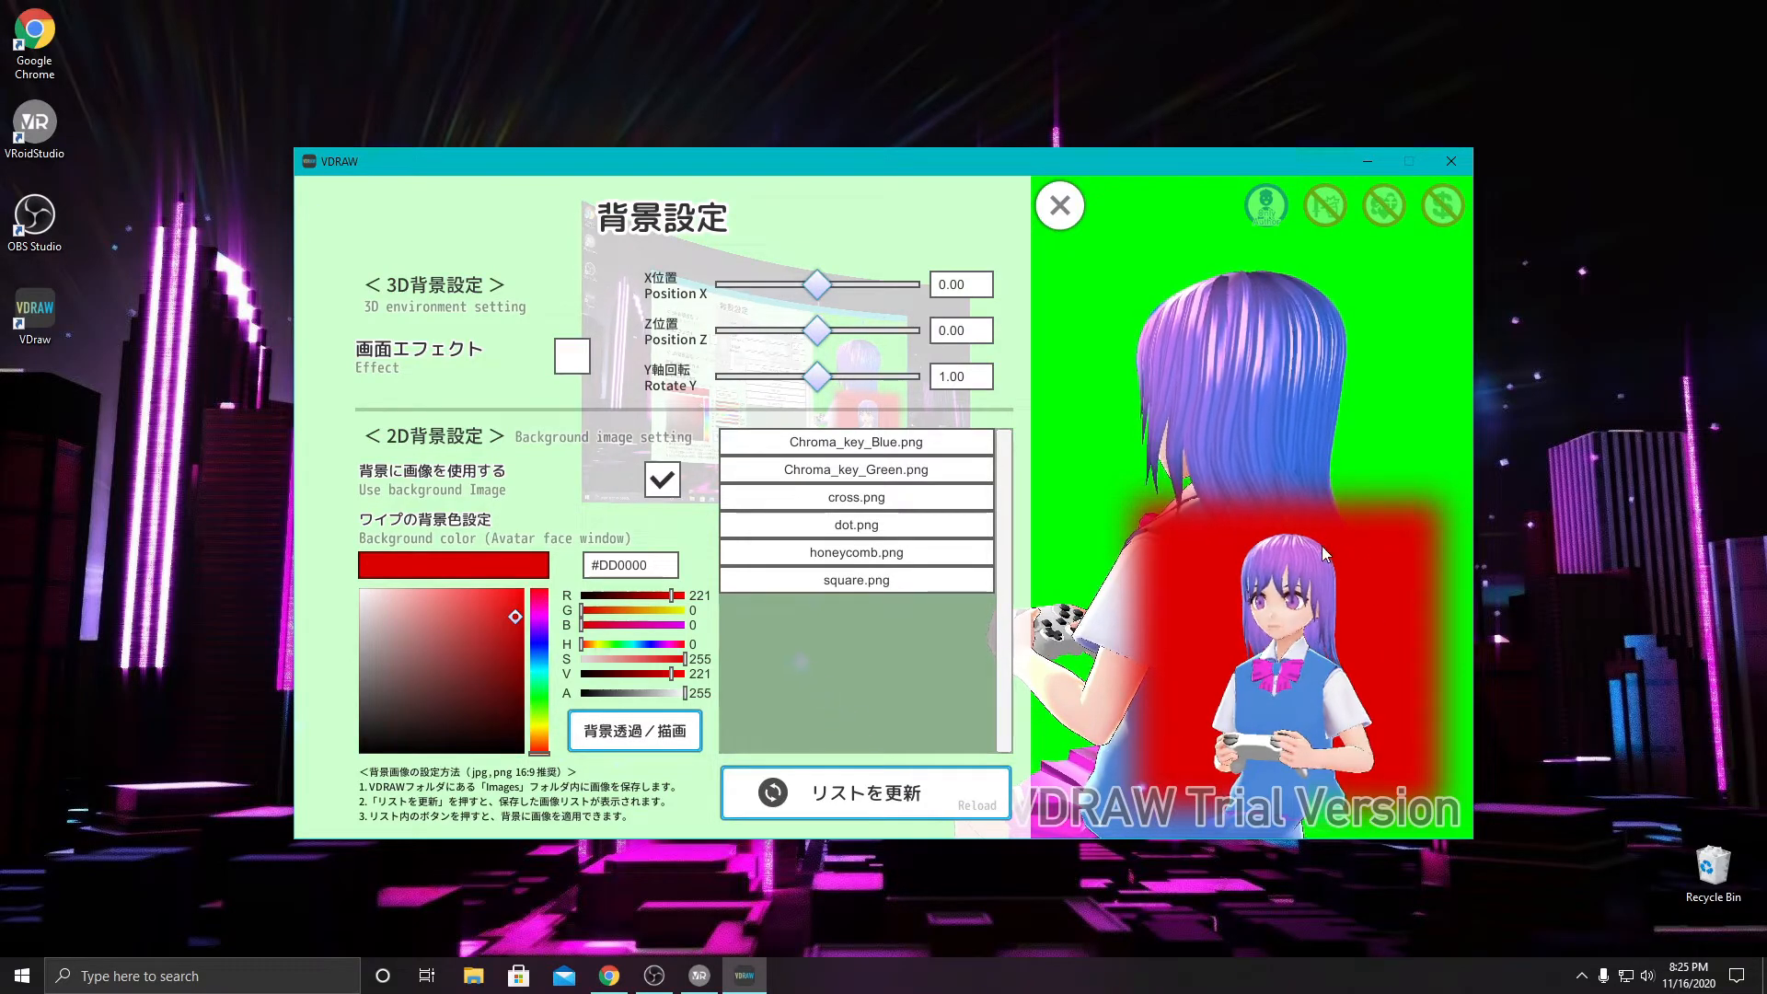
left_click(540, 696)
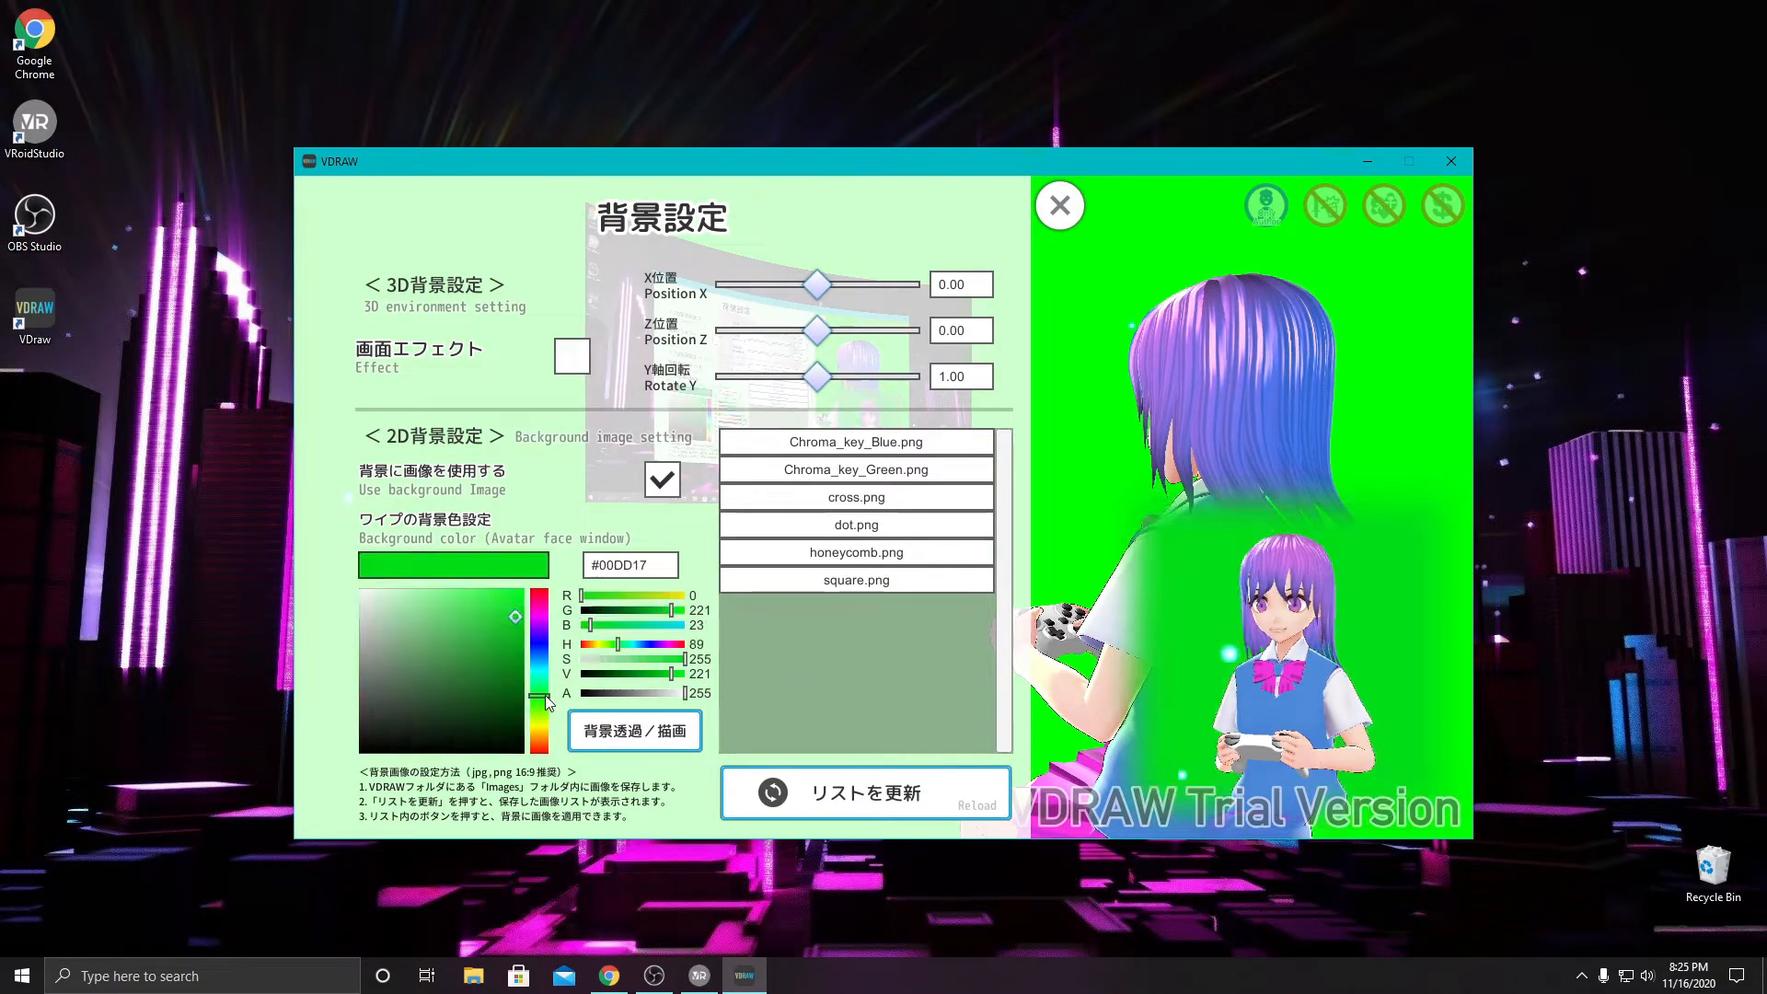
left_click(509, 606)
left_click(511, 596)
left_click(518, 596)
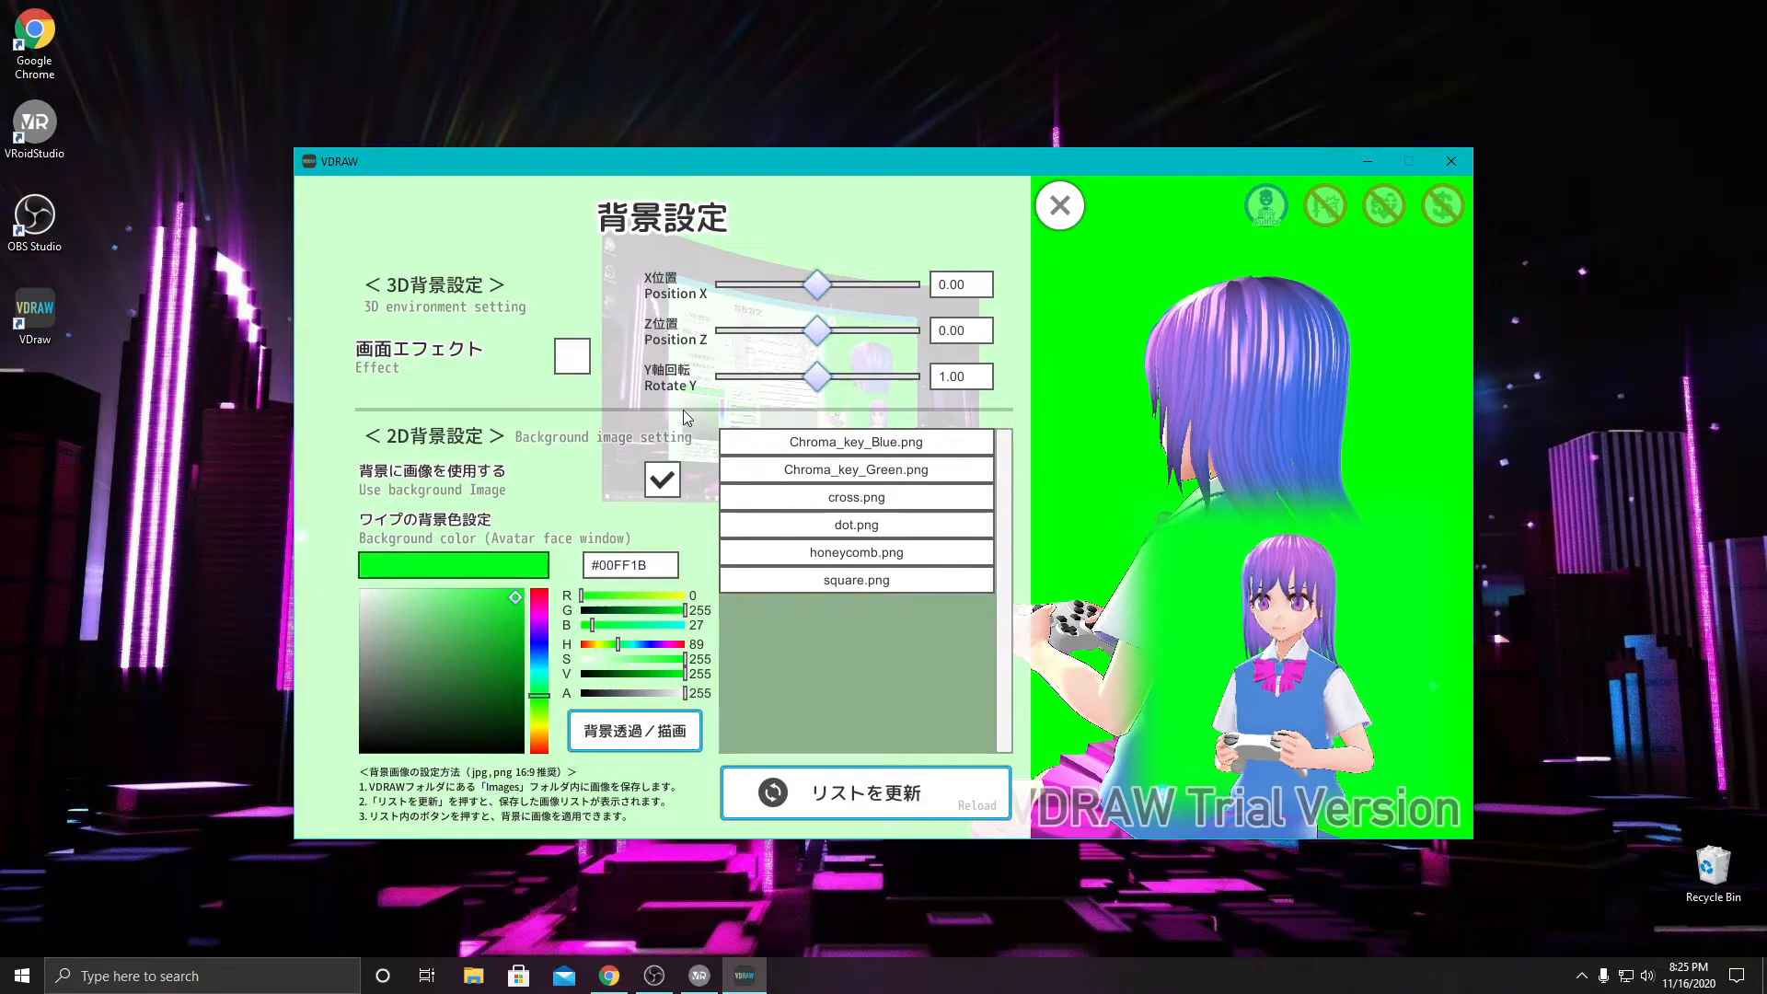
left_click(1064, 216)
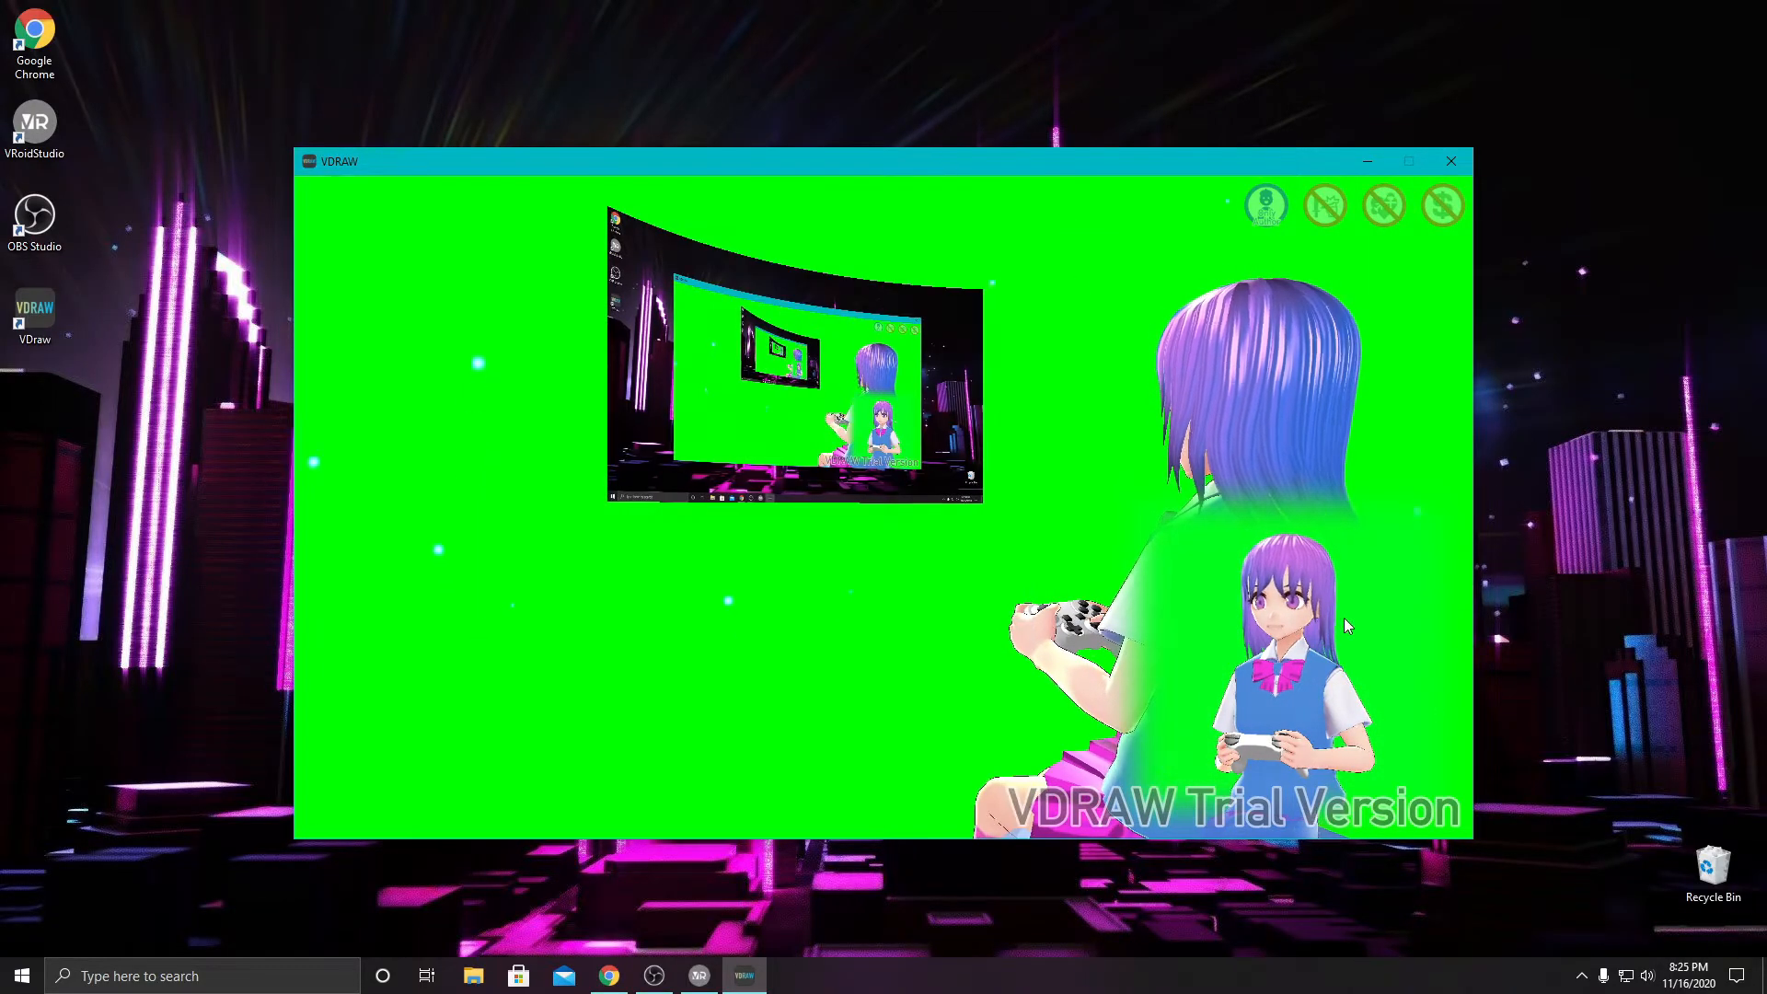
- Try the avatar's standing presenter and seated keyboard modes and return to the game controller mode
mouse_move(341, 516)
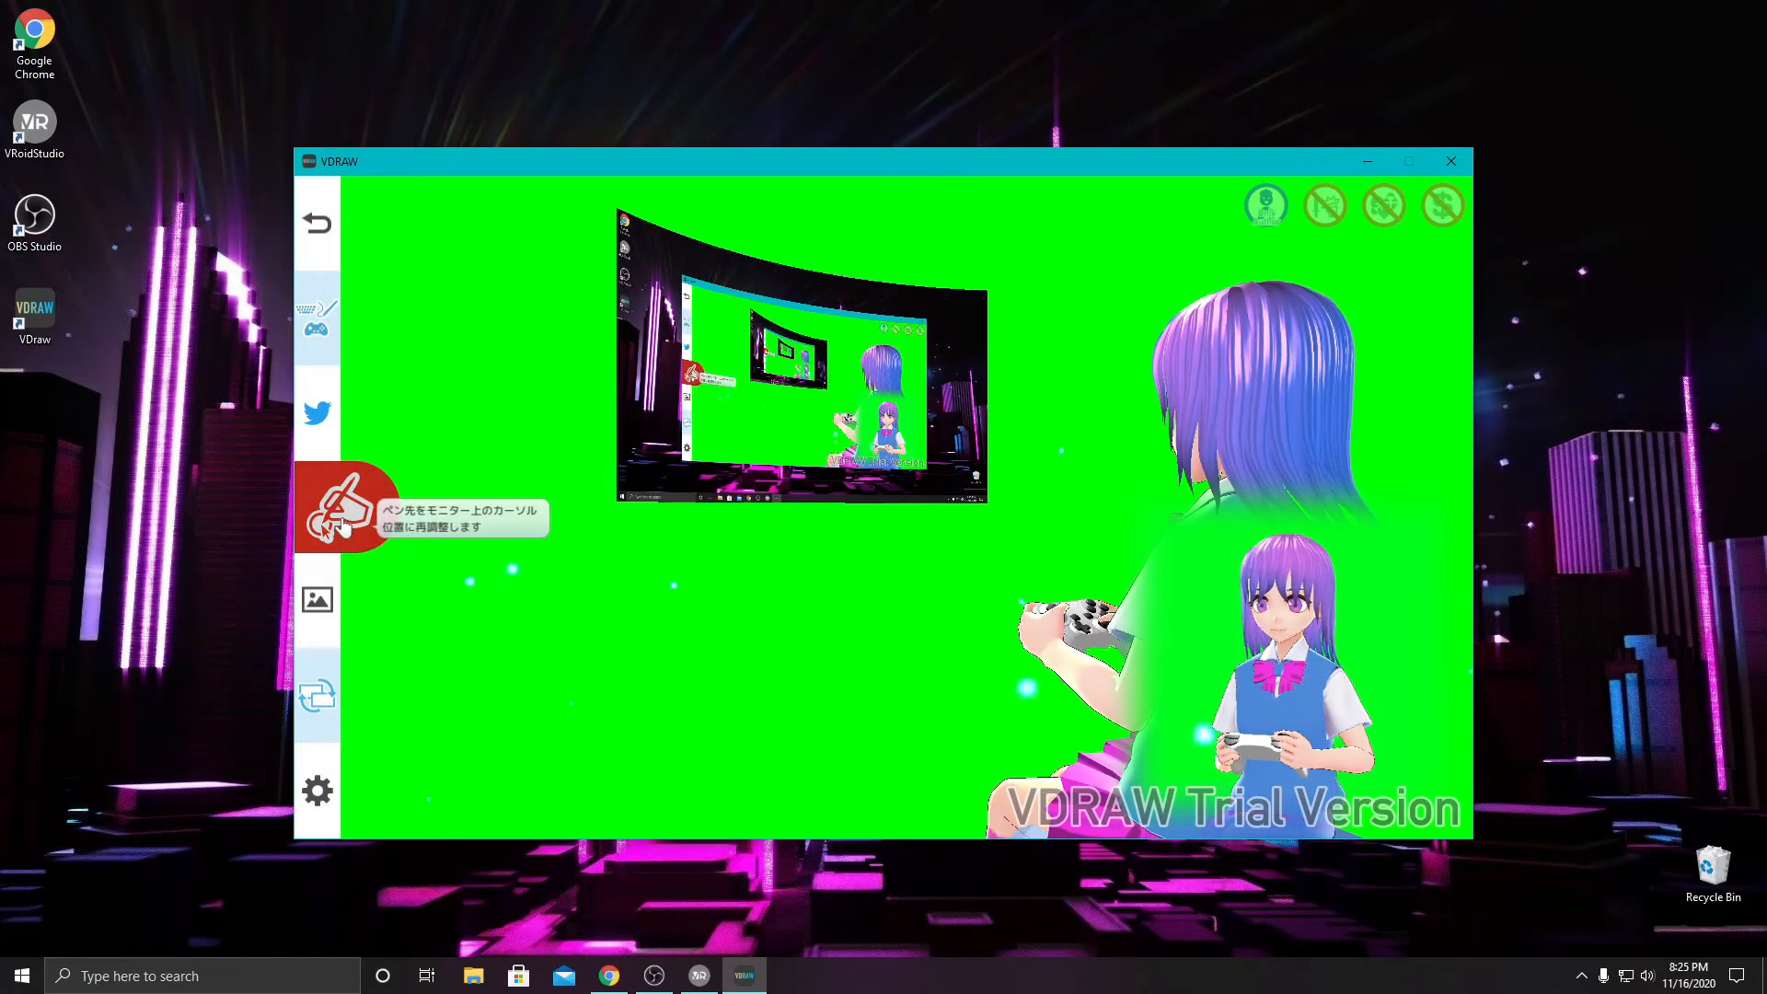
left_click(316, 319)
left_click(497, 386)
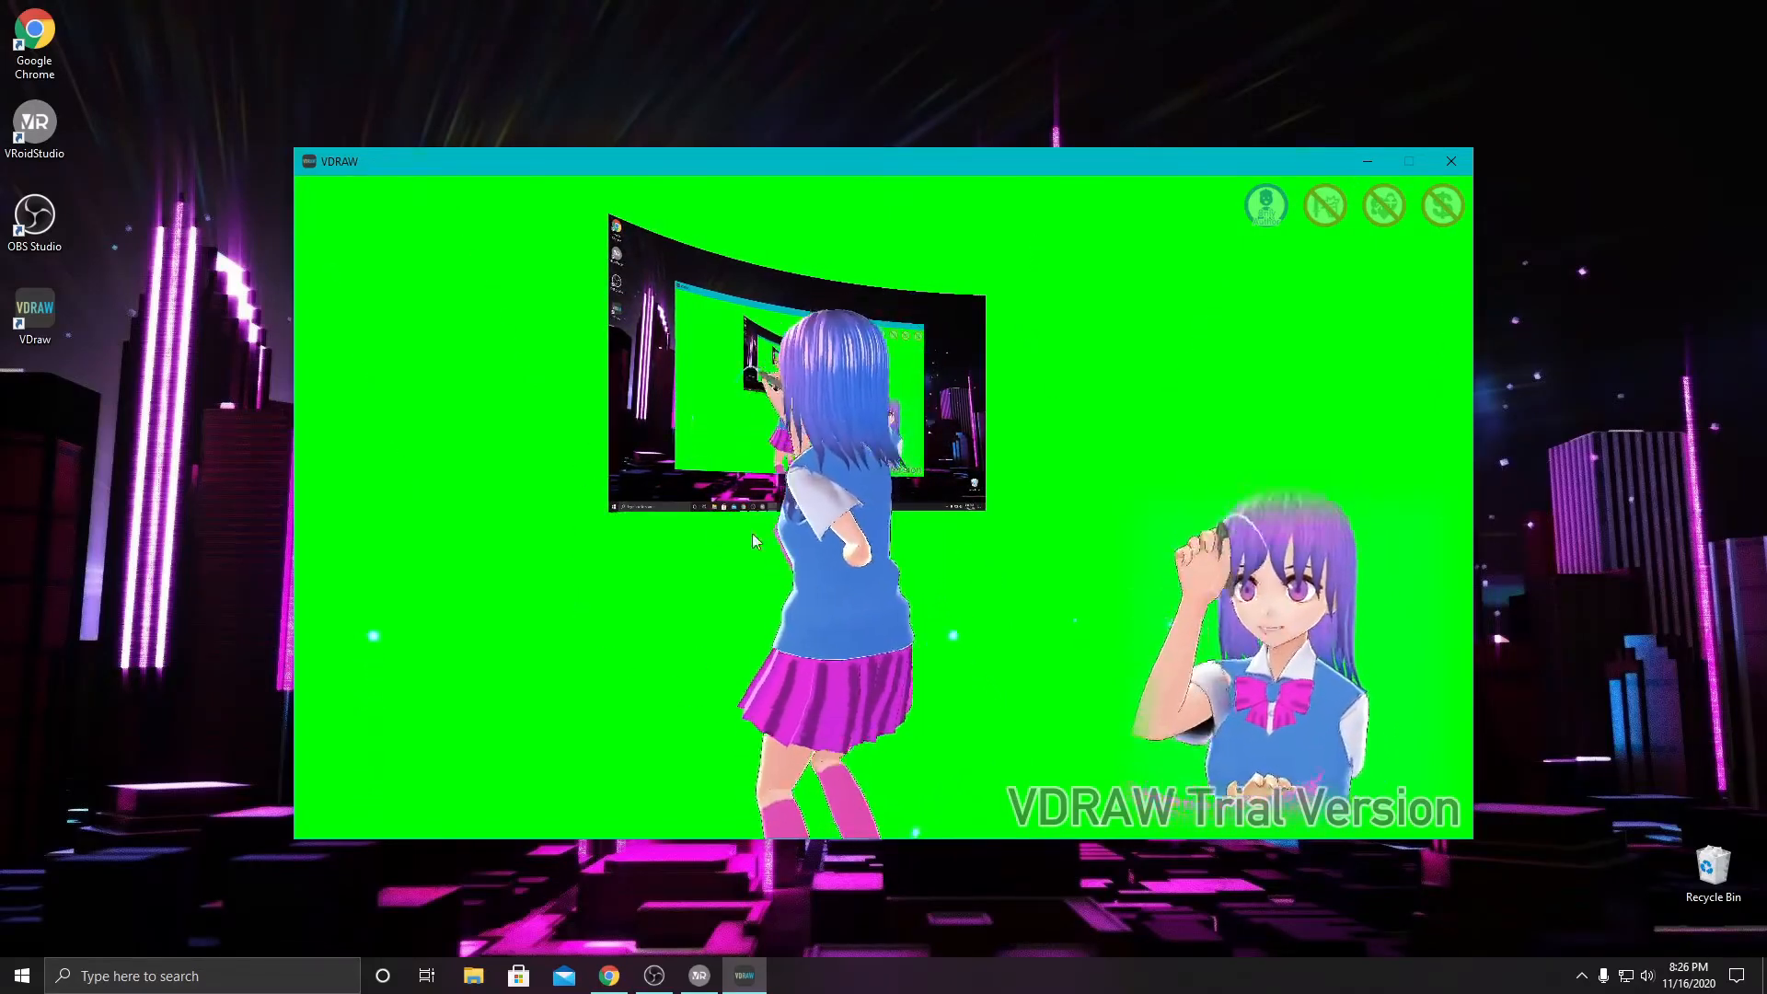
mouse_move(357, 448)
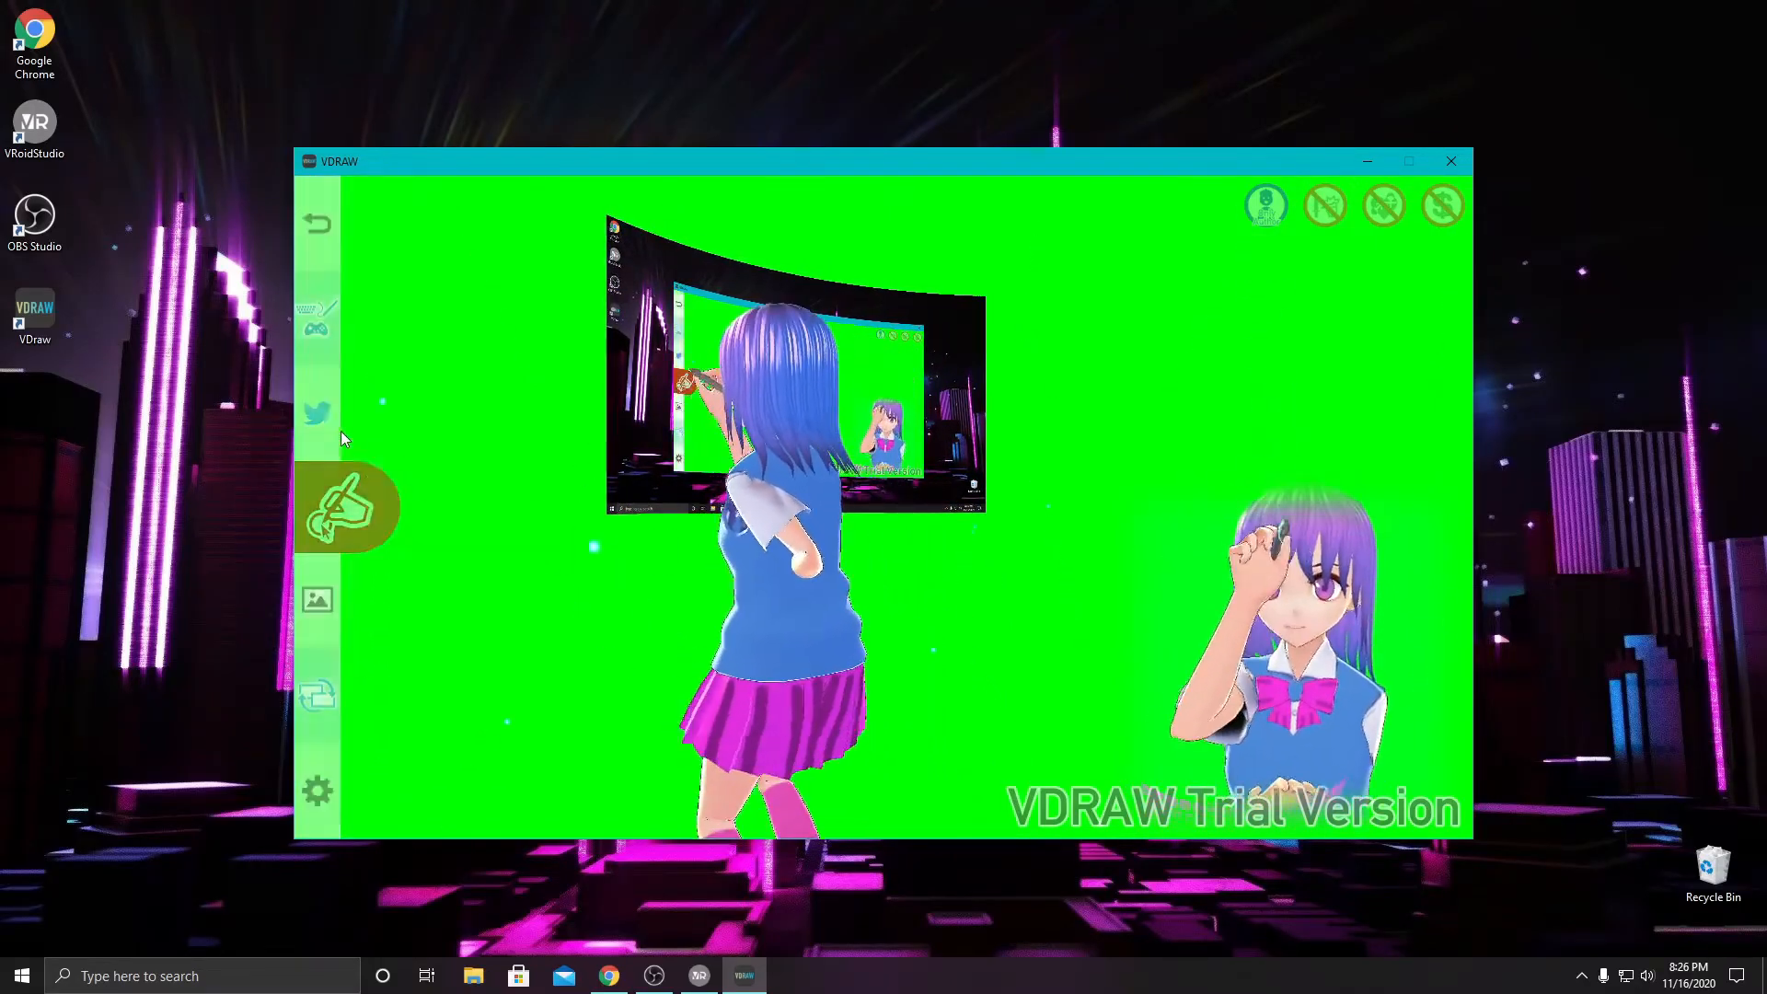
left_click(322, 318)
left_click(500, 556)
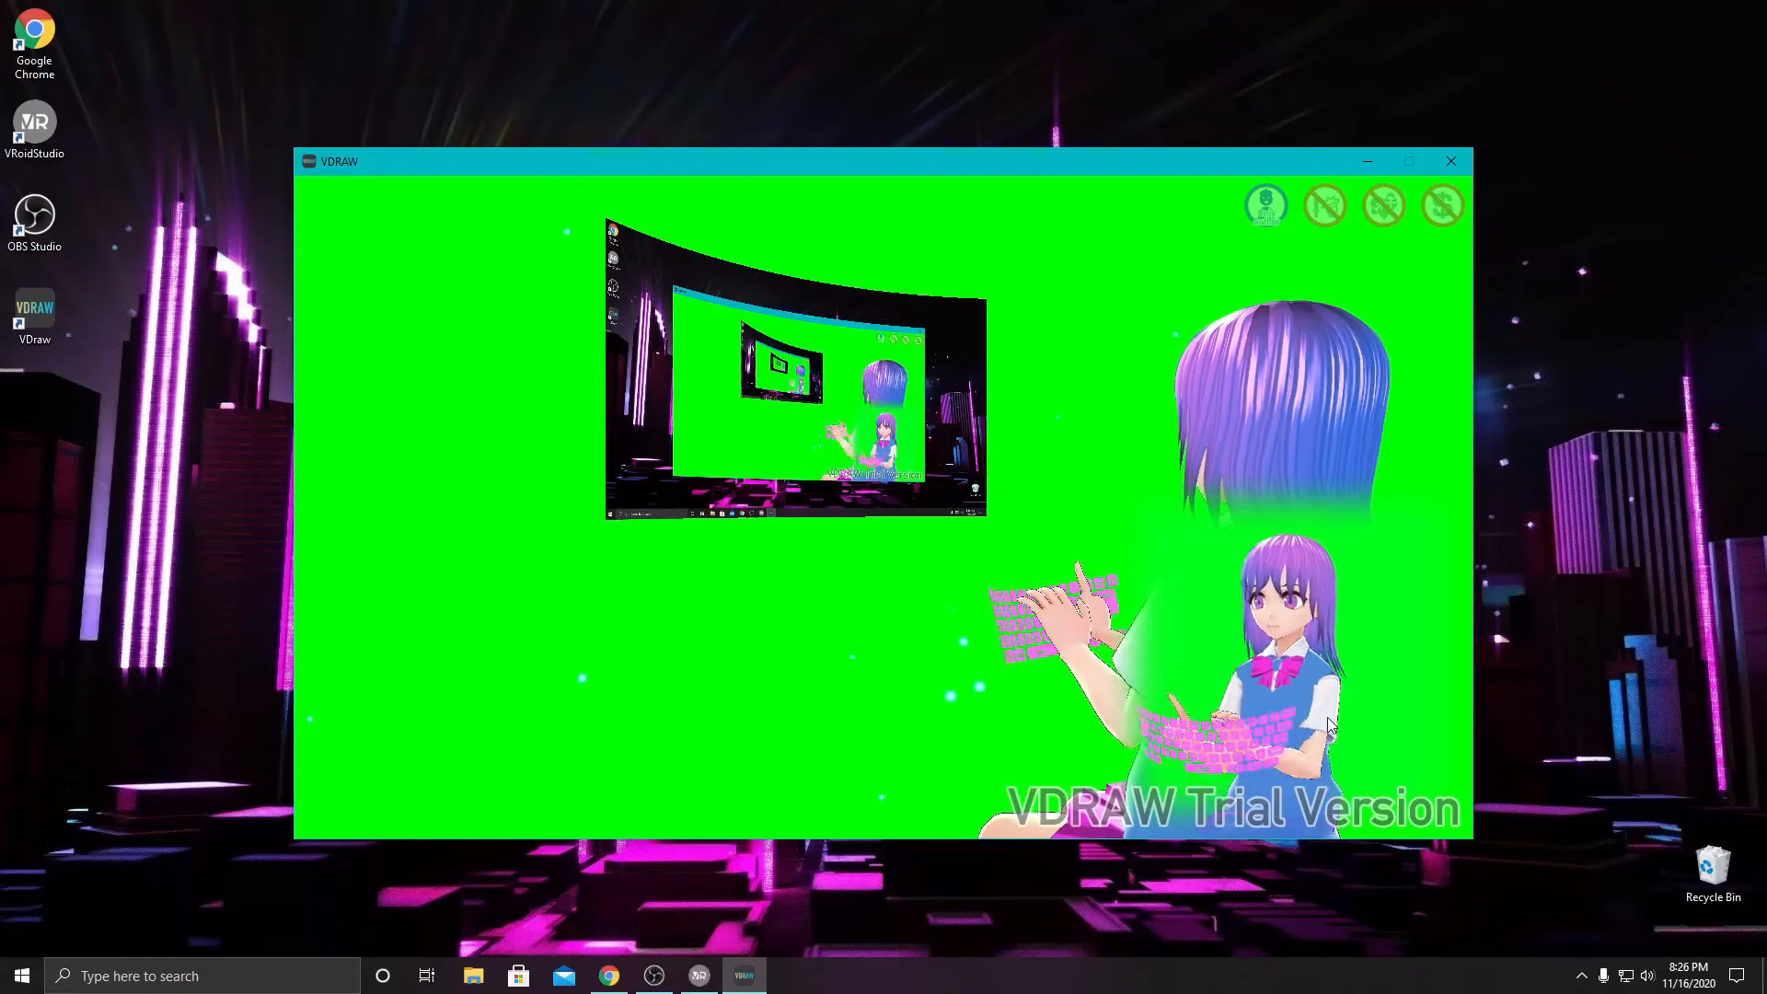
mouse_move(335, 406)
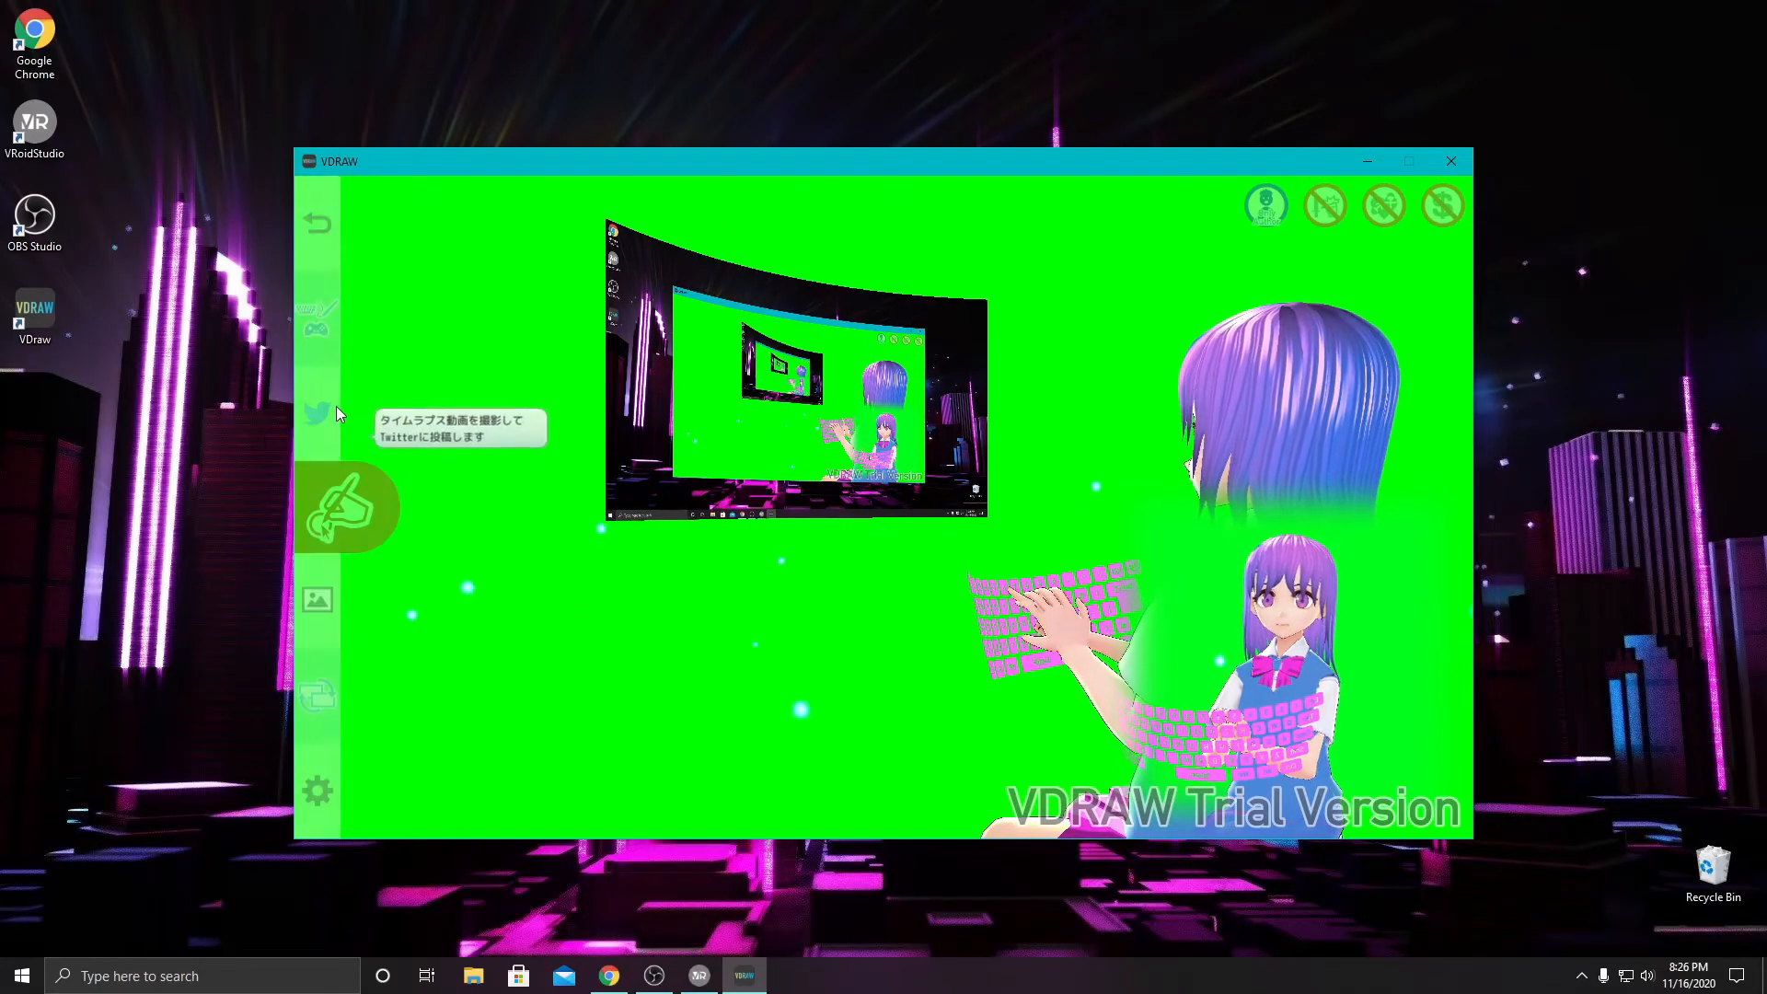
left_click(311, 335)
left_click(482, 739)
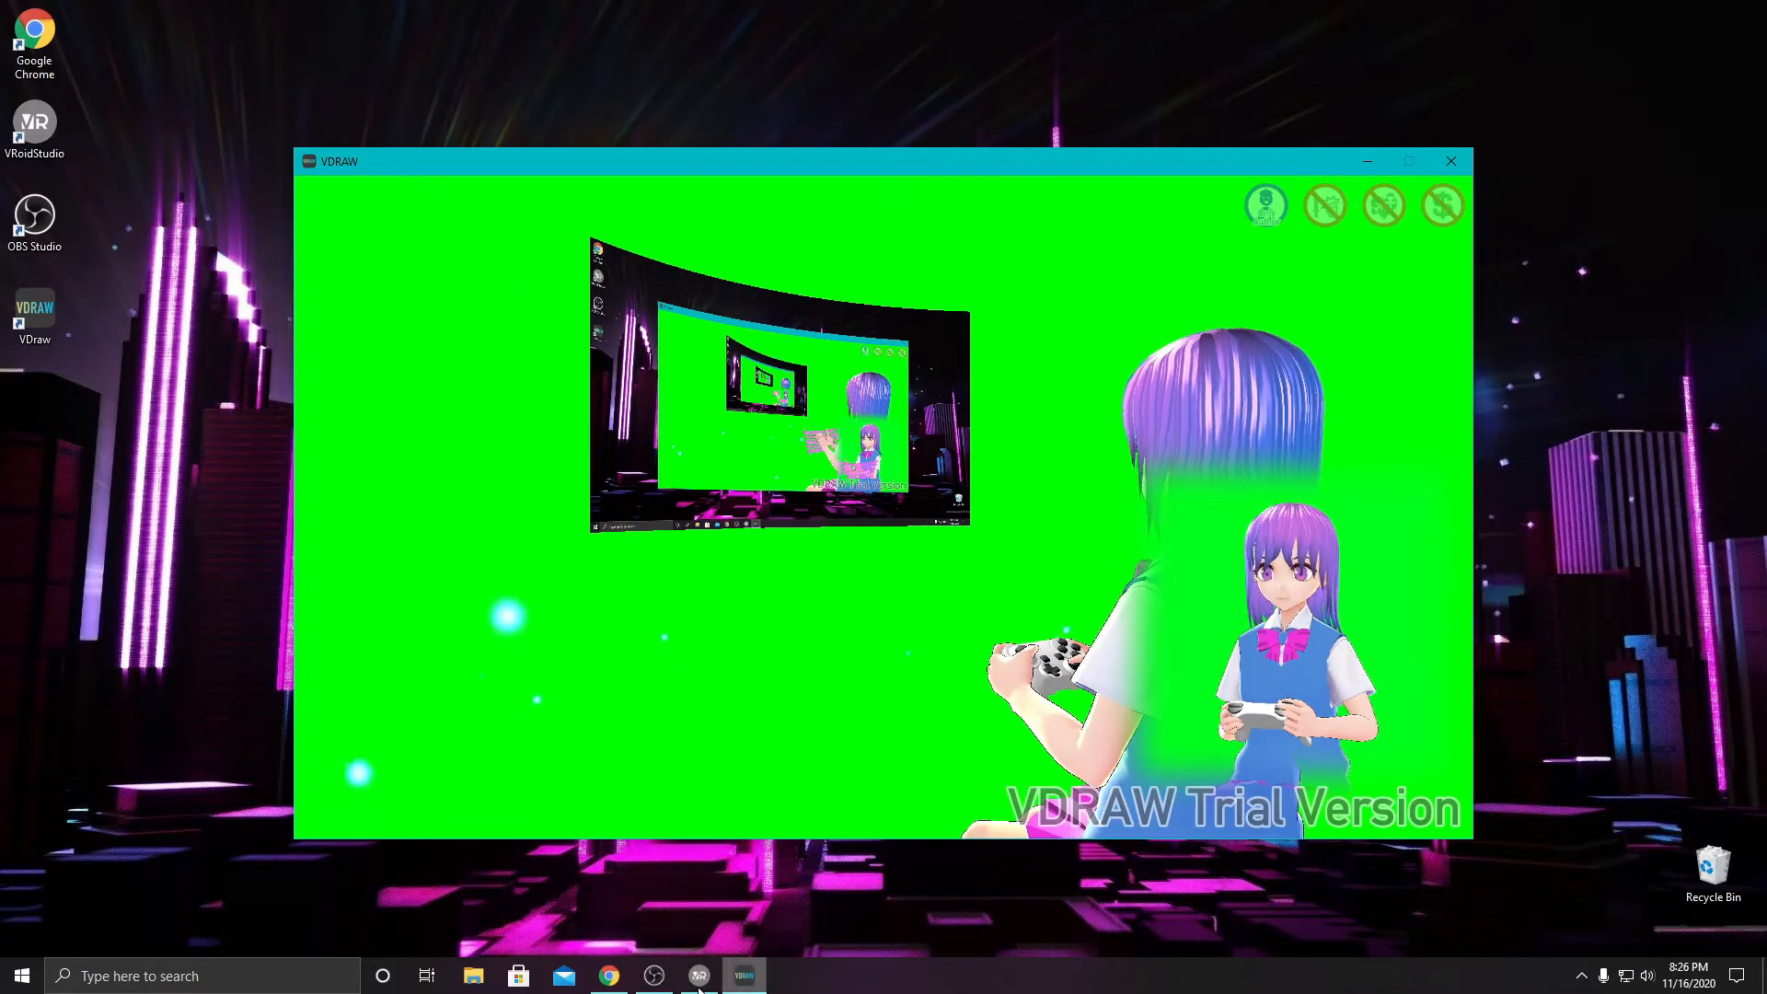
- Switch to OBS, add a window capture source named Avatar for the VDRAW window, and move it to the canvas's lower-right corner
mouse_move(697, 975)
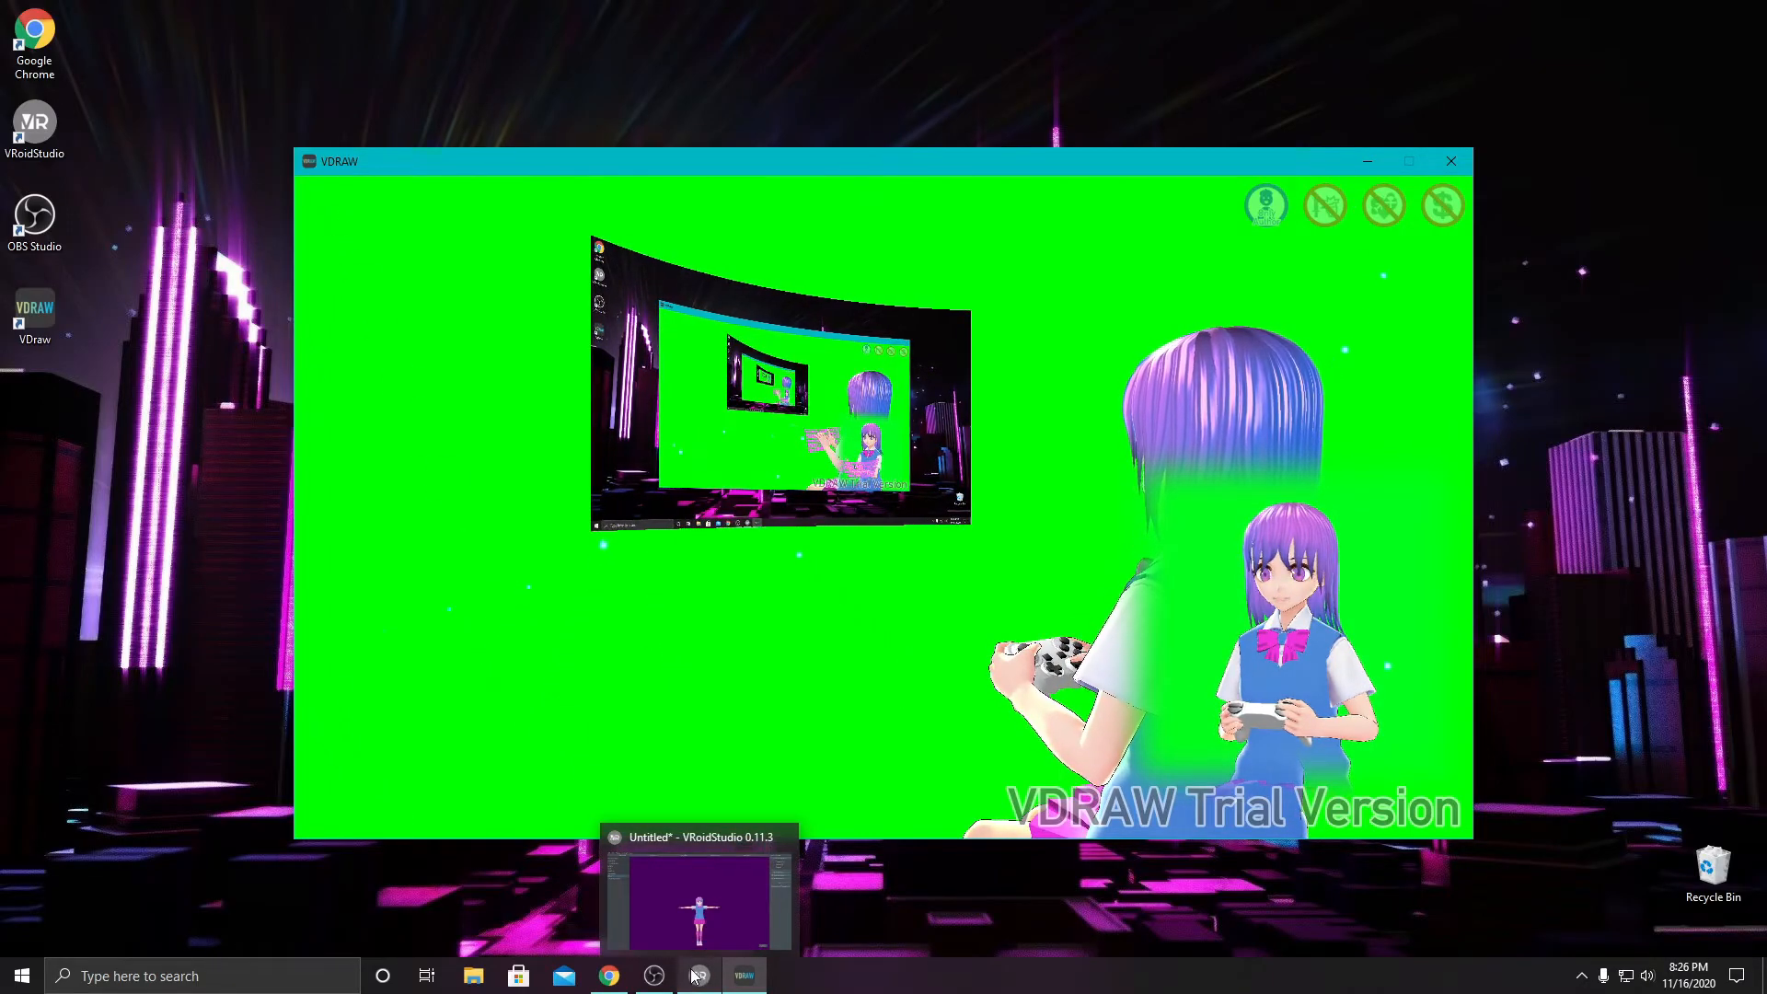
left_click(651, 981)
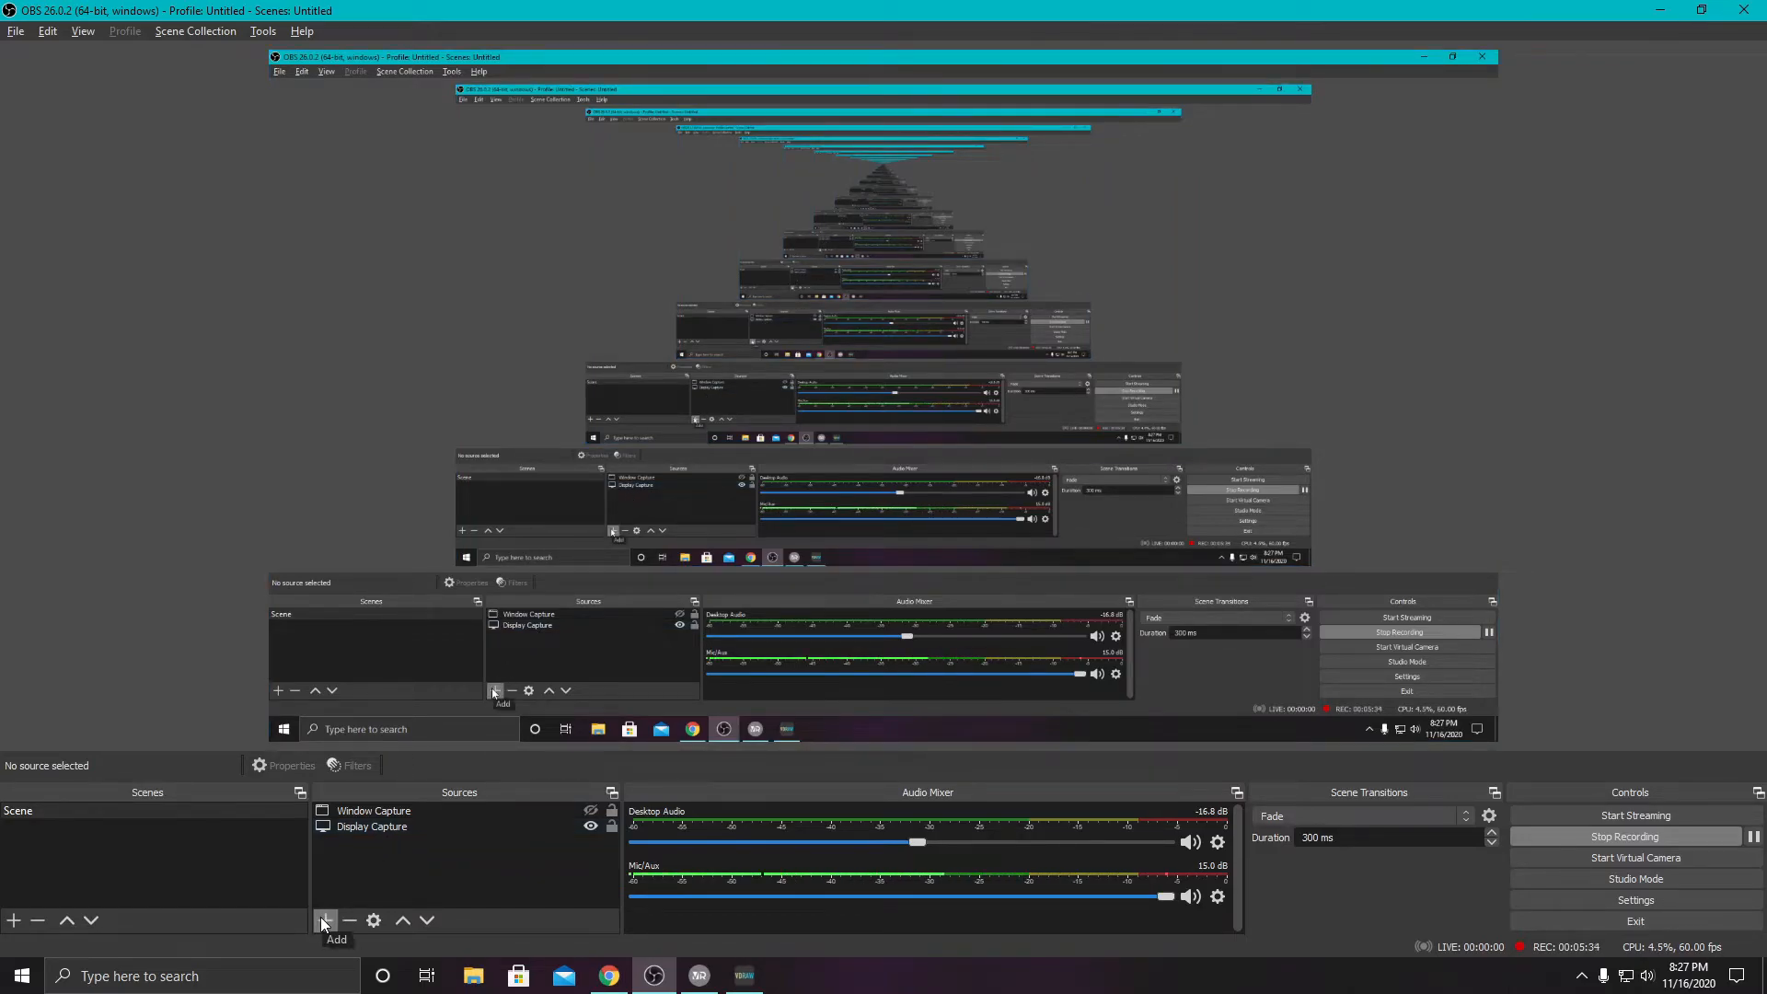
left_click(357, 829)
left_click(340, 881)
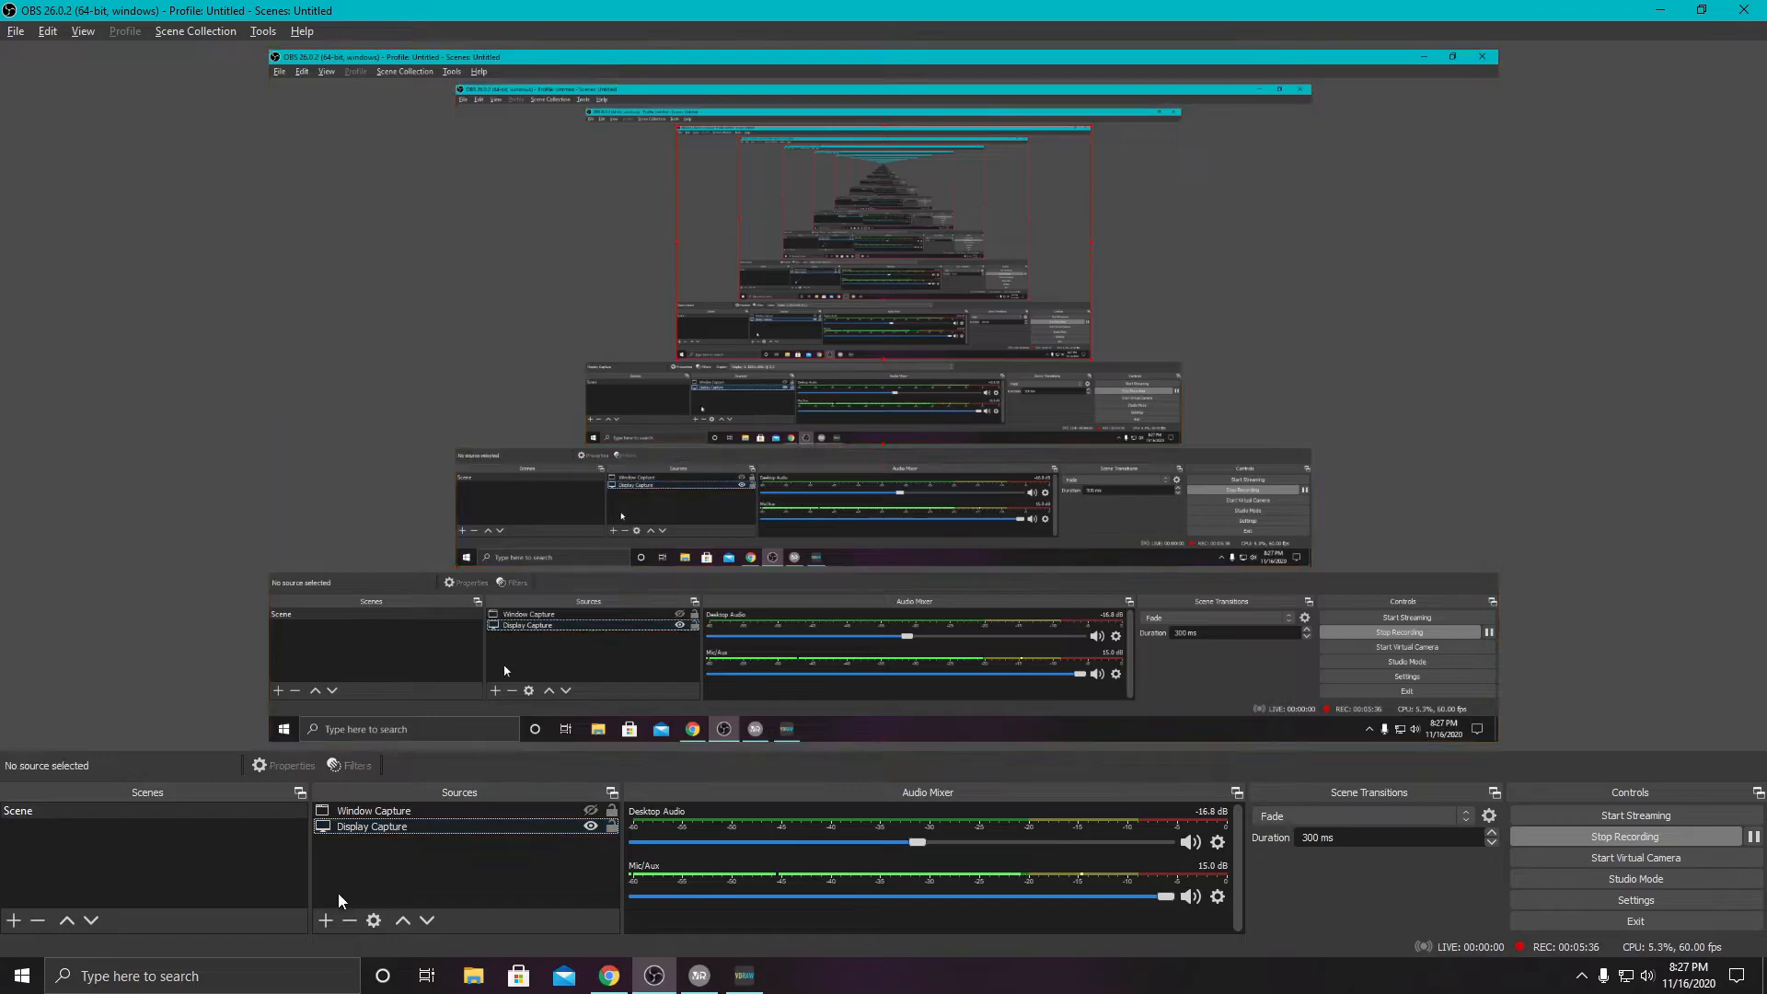
left_click(326, 921)
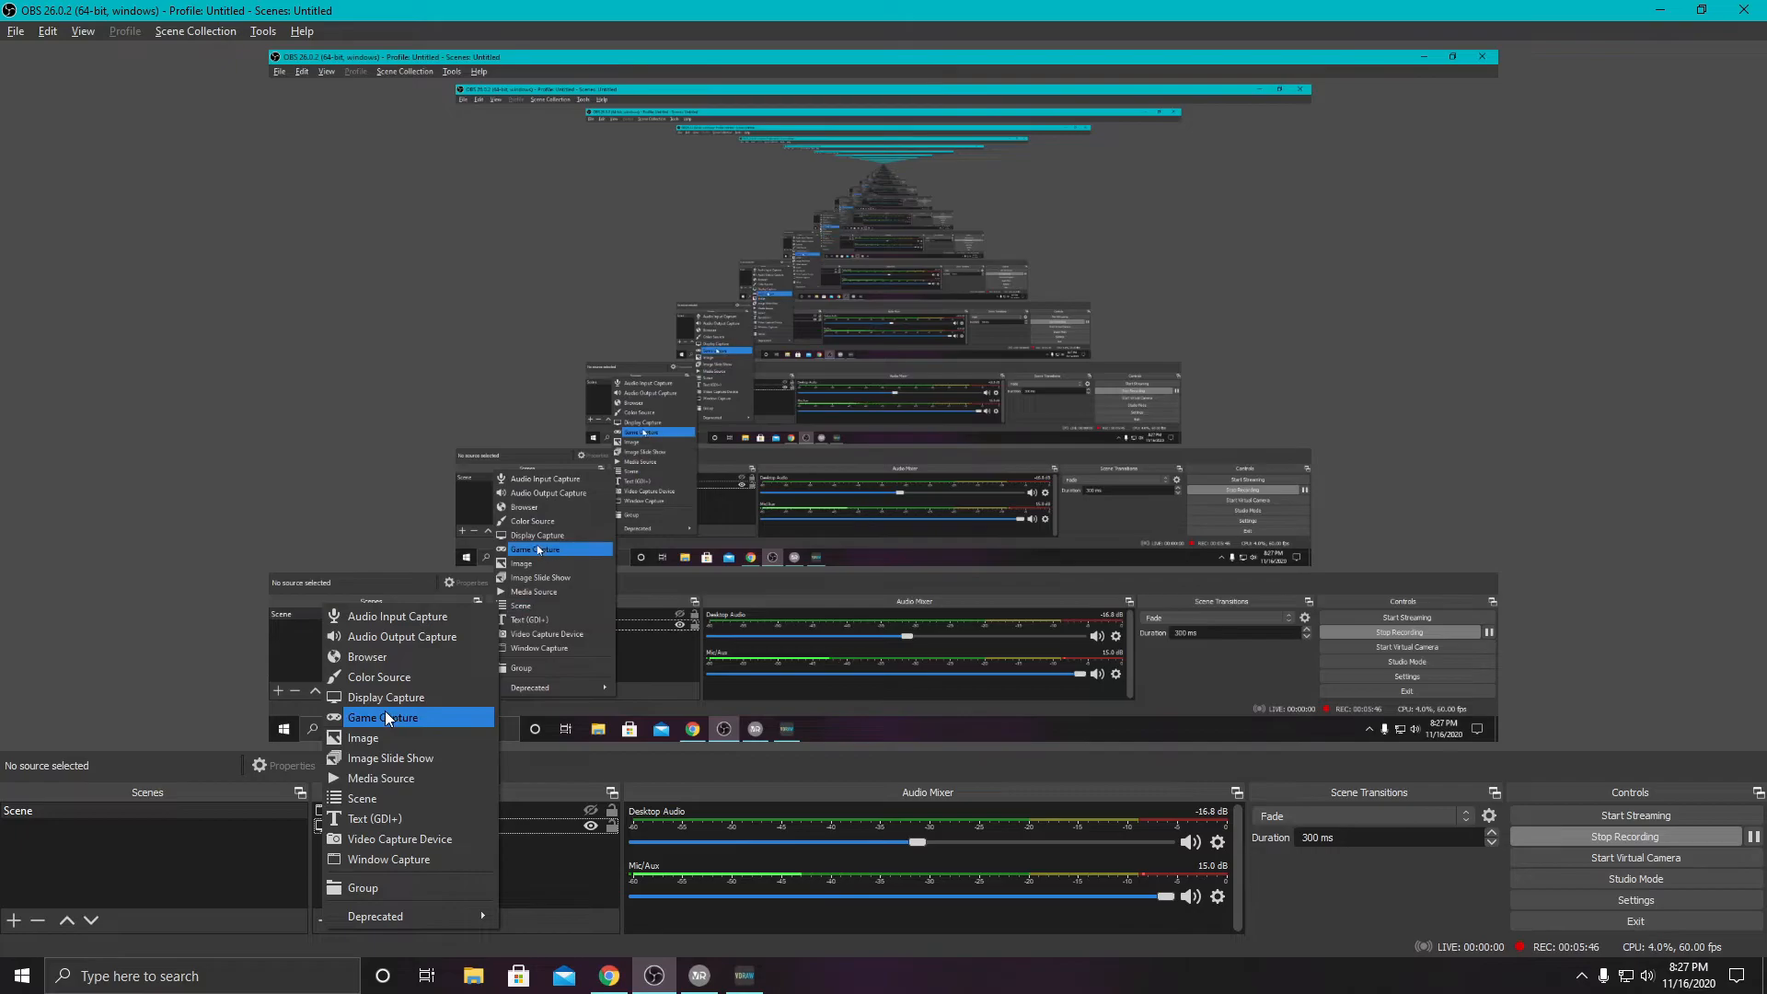
left_click(356, 859)
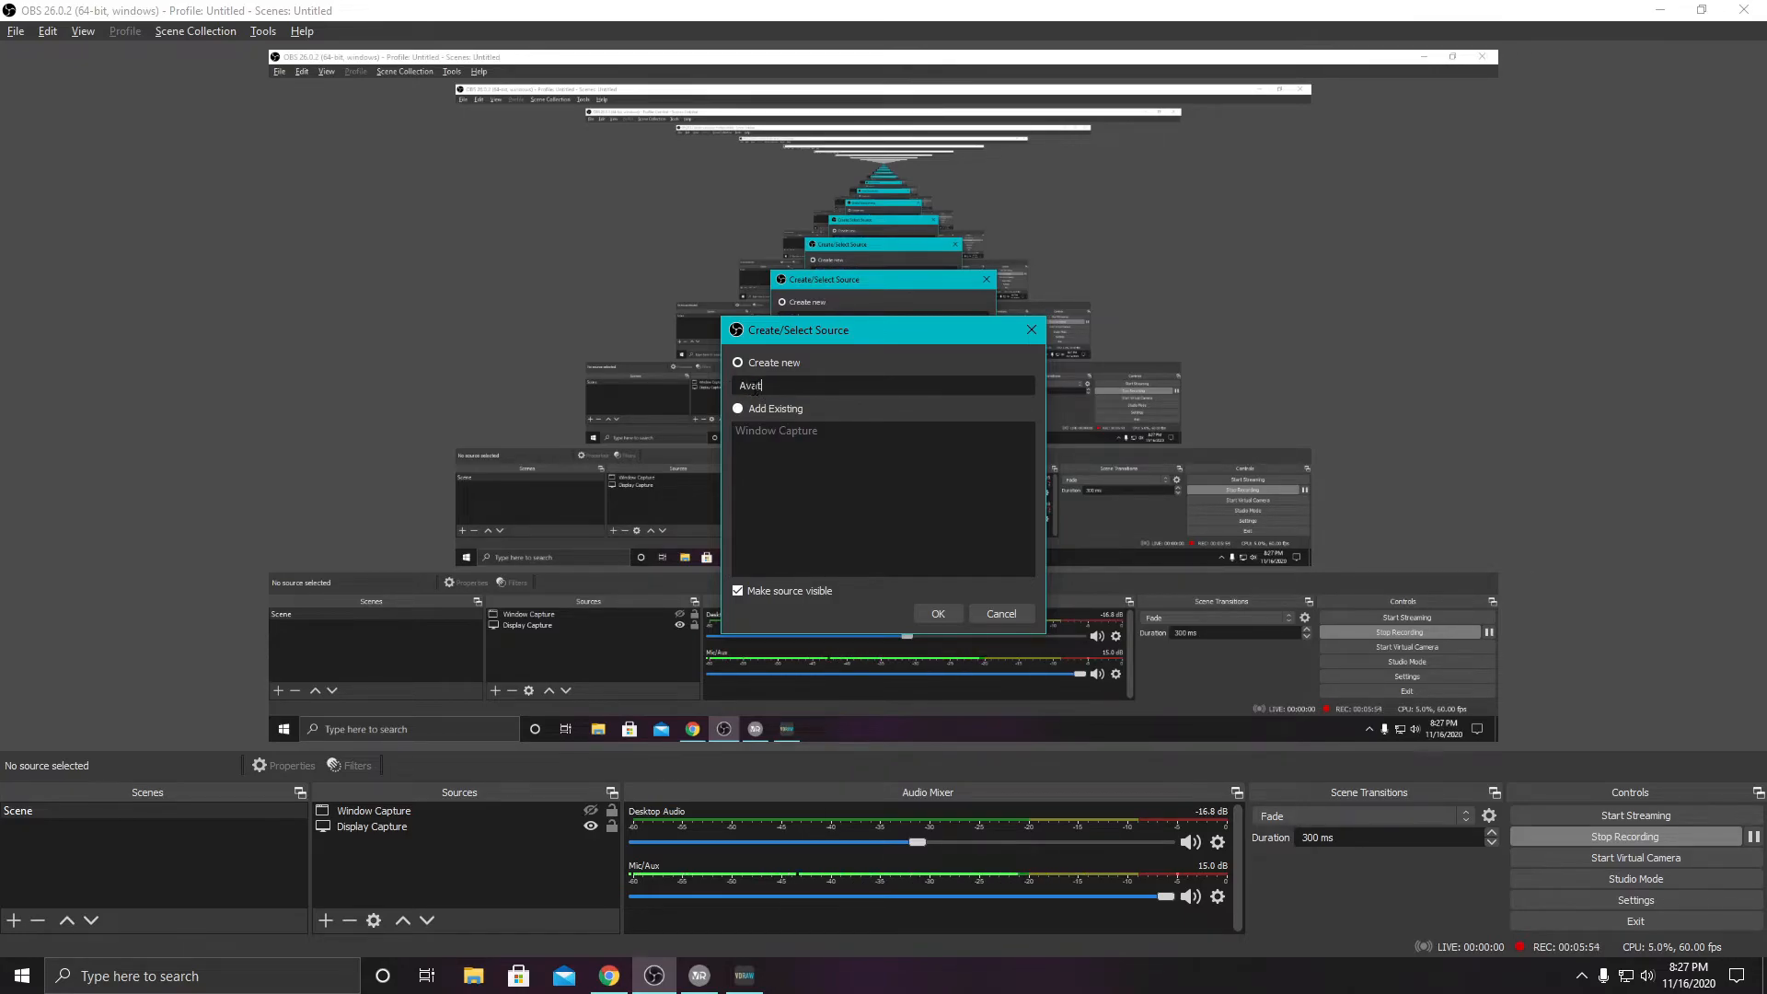
left_click(938, 614)
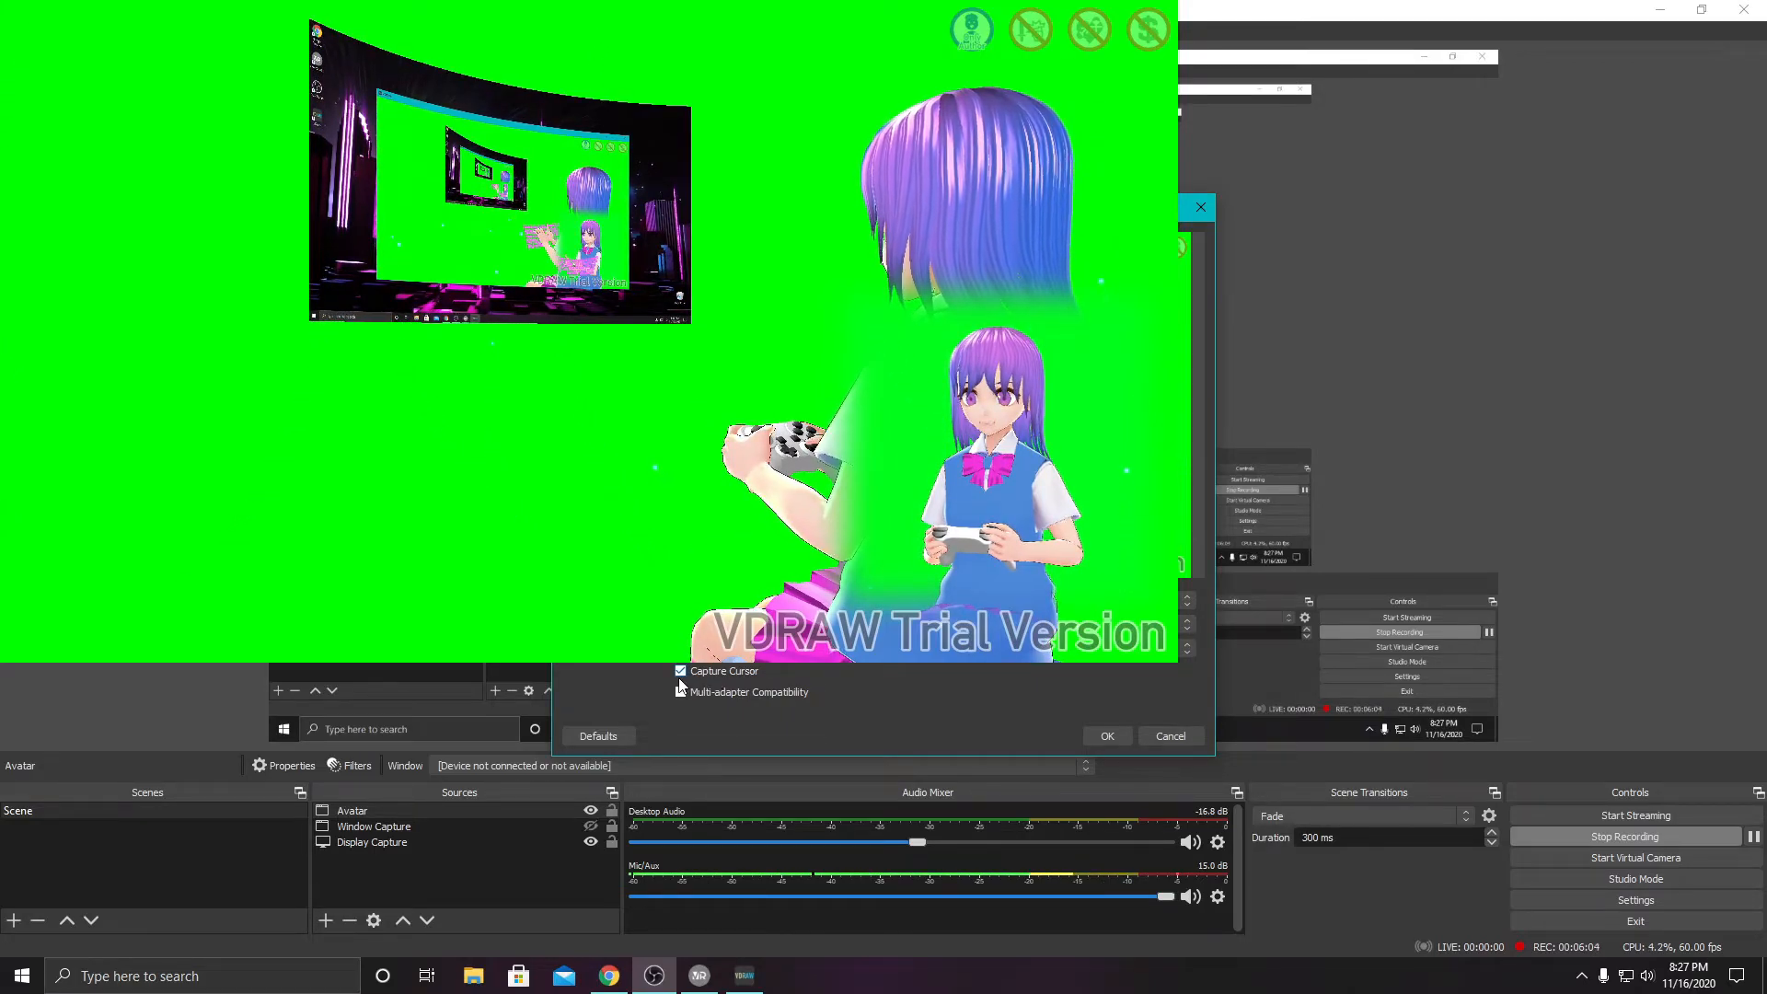
left_click(1107, 736)
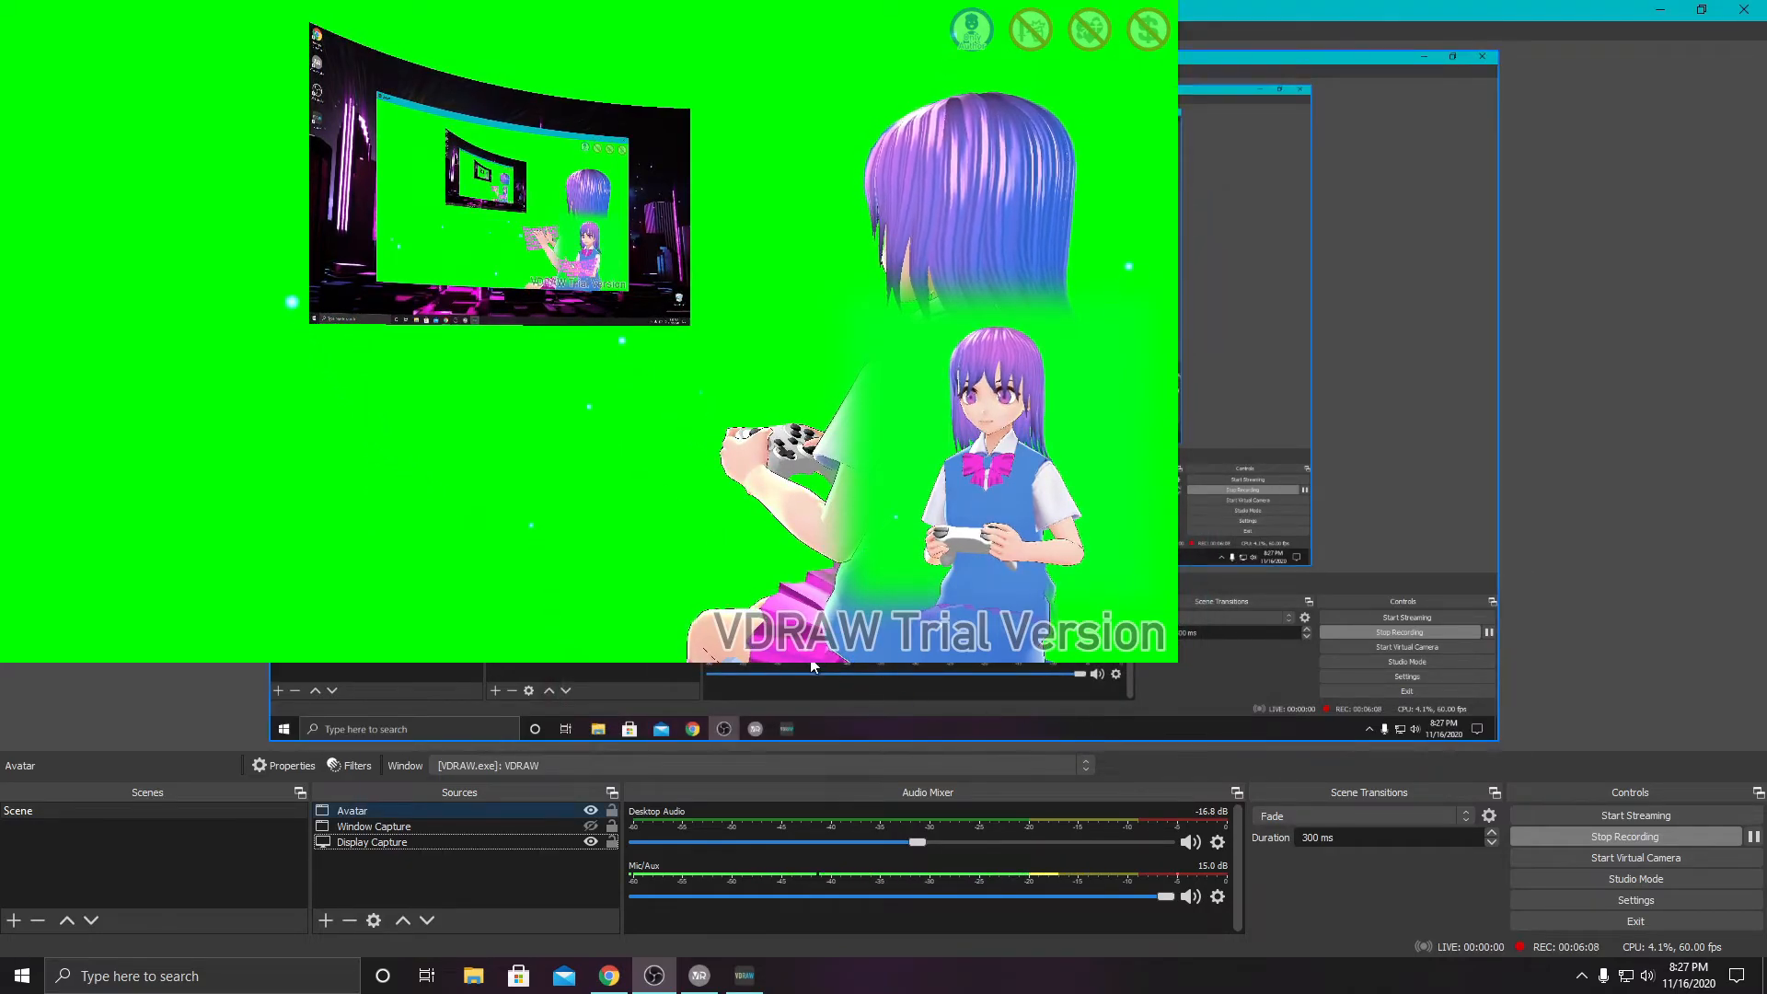
left_click_drag(482, 62, 886, 326)
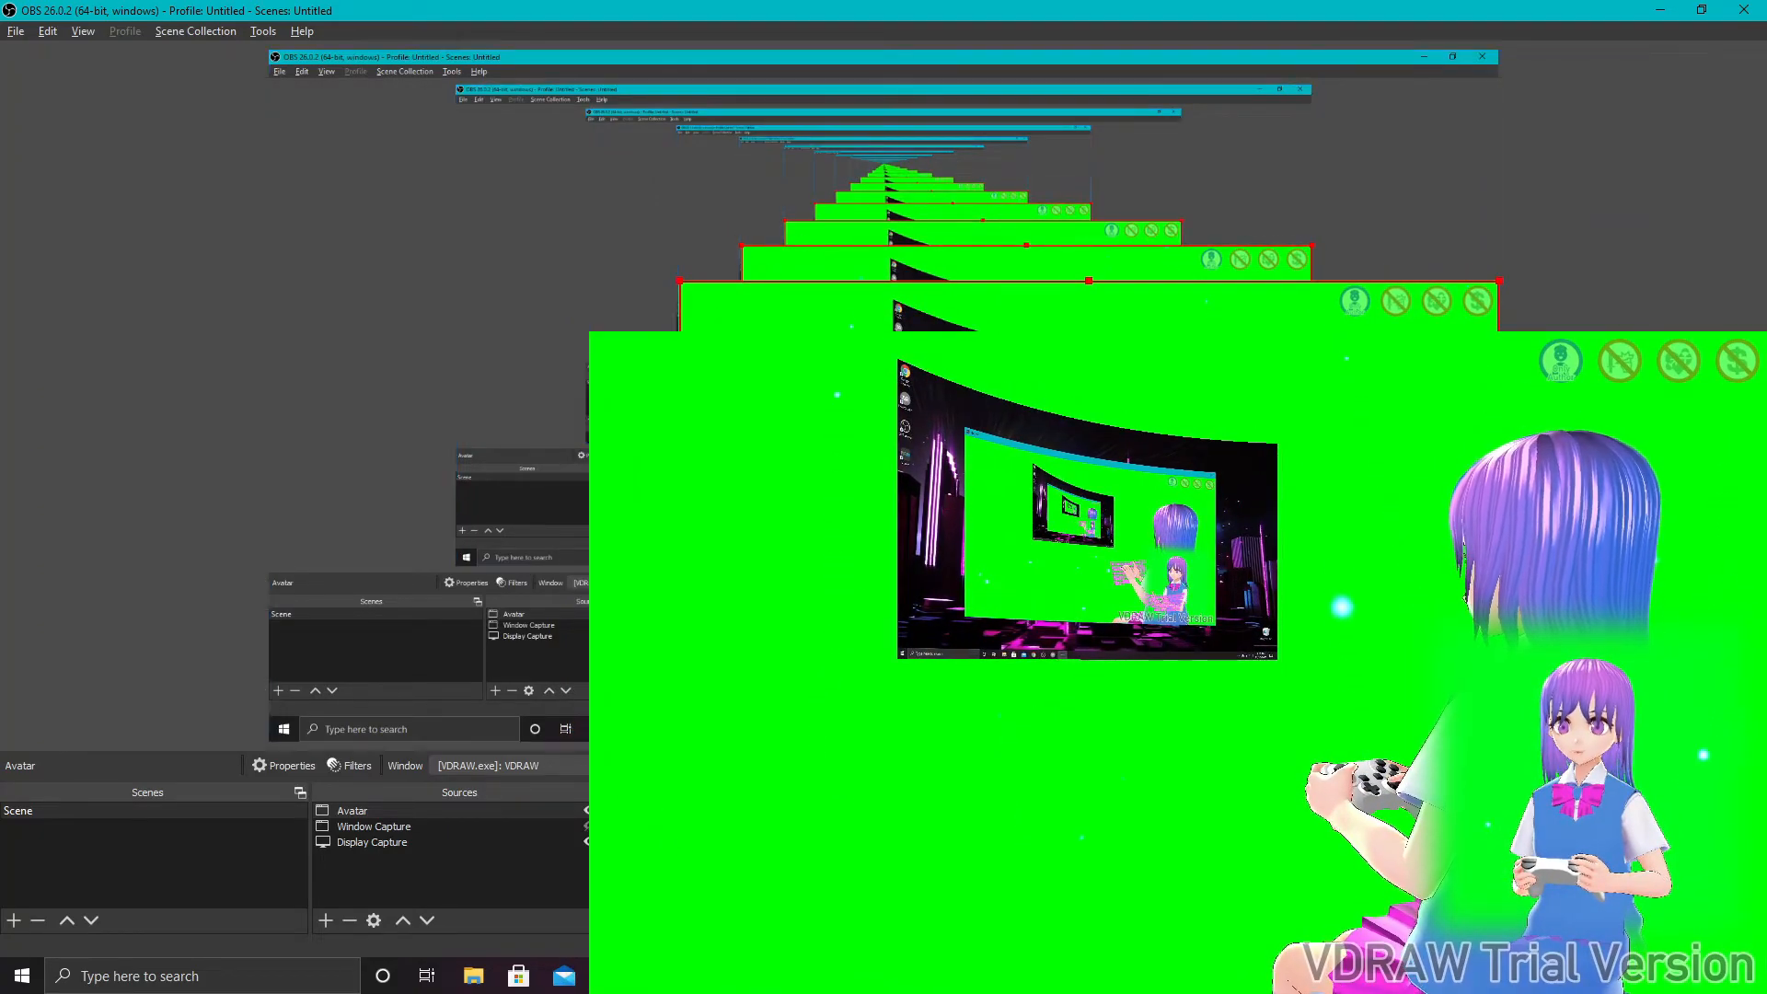
- Add a Chroma Key filter with its default name to the Avatar source to remove the green background
left_click(357, 812)
right_click(359, 816)
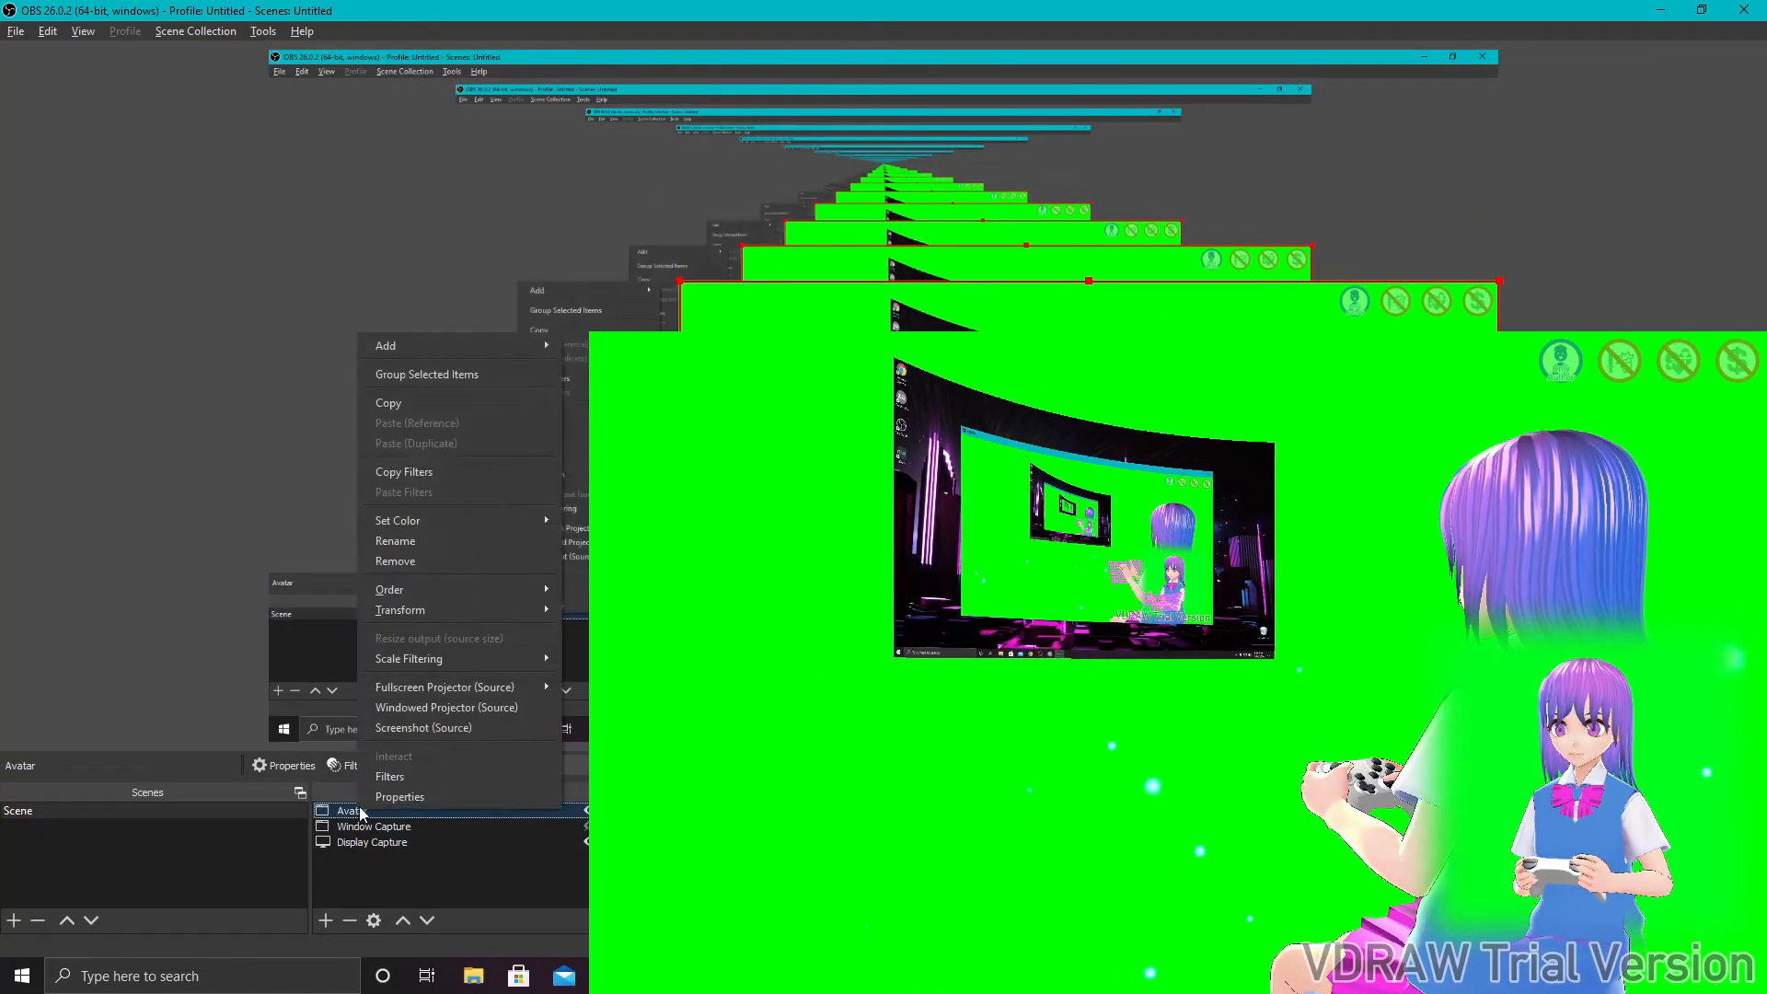
left_click(372, 781)
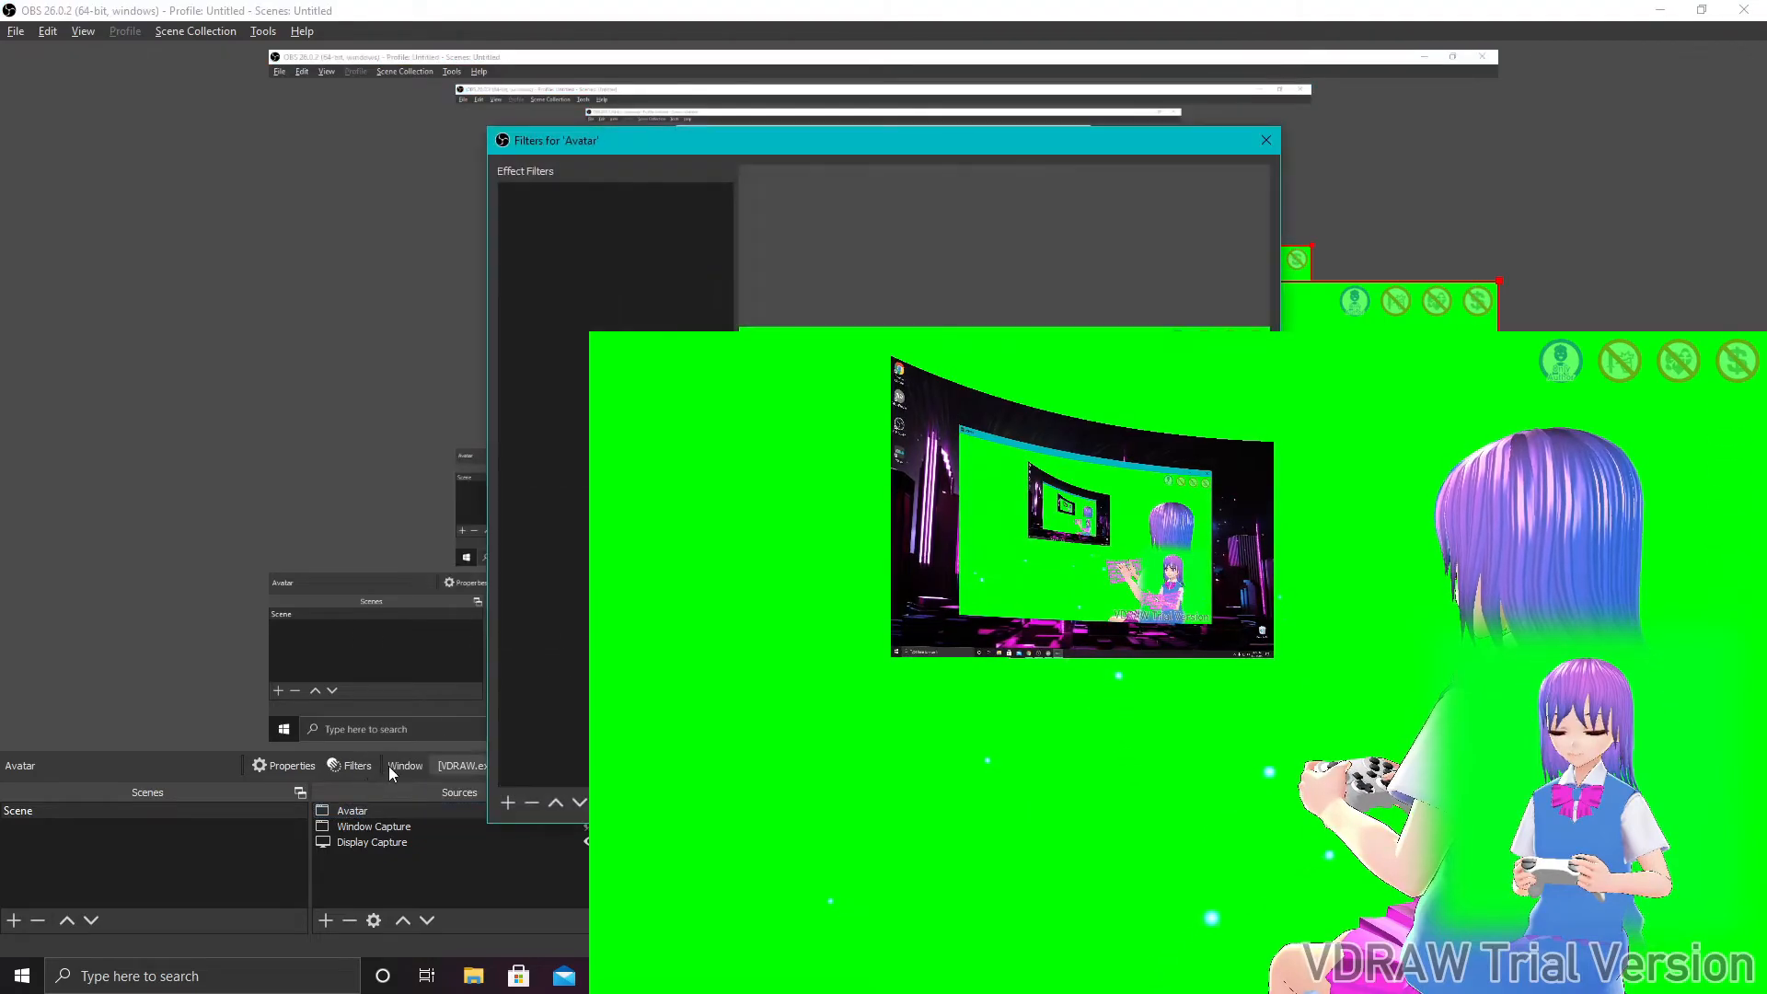
left_click(507, 803)
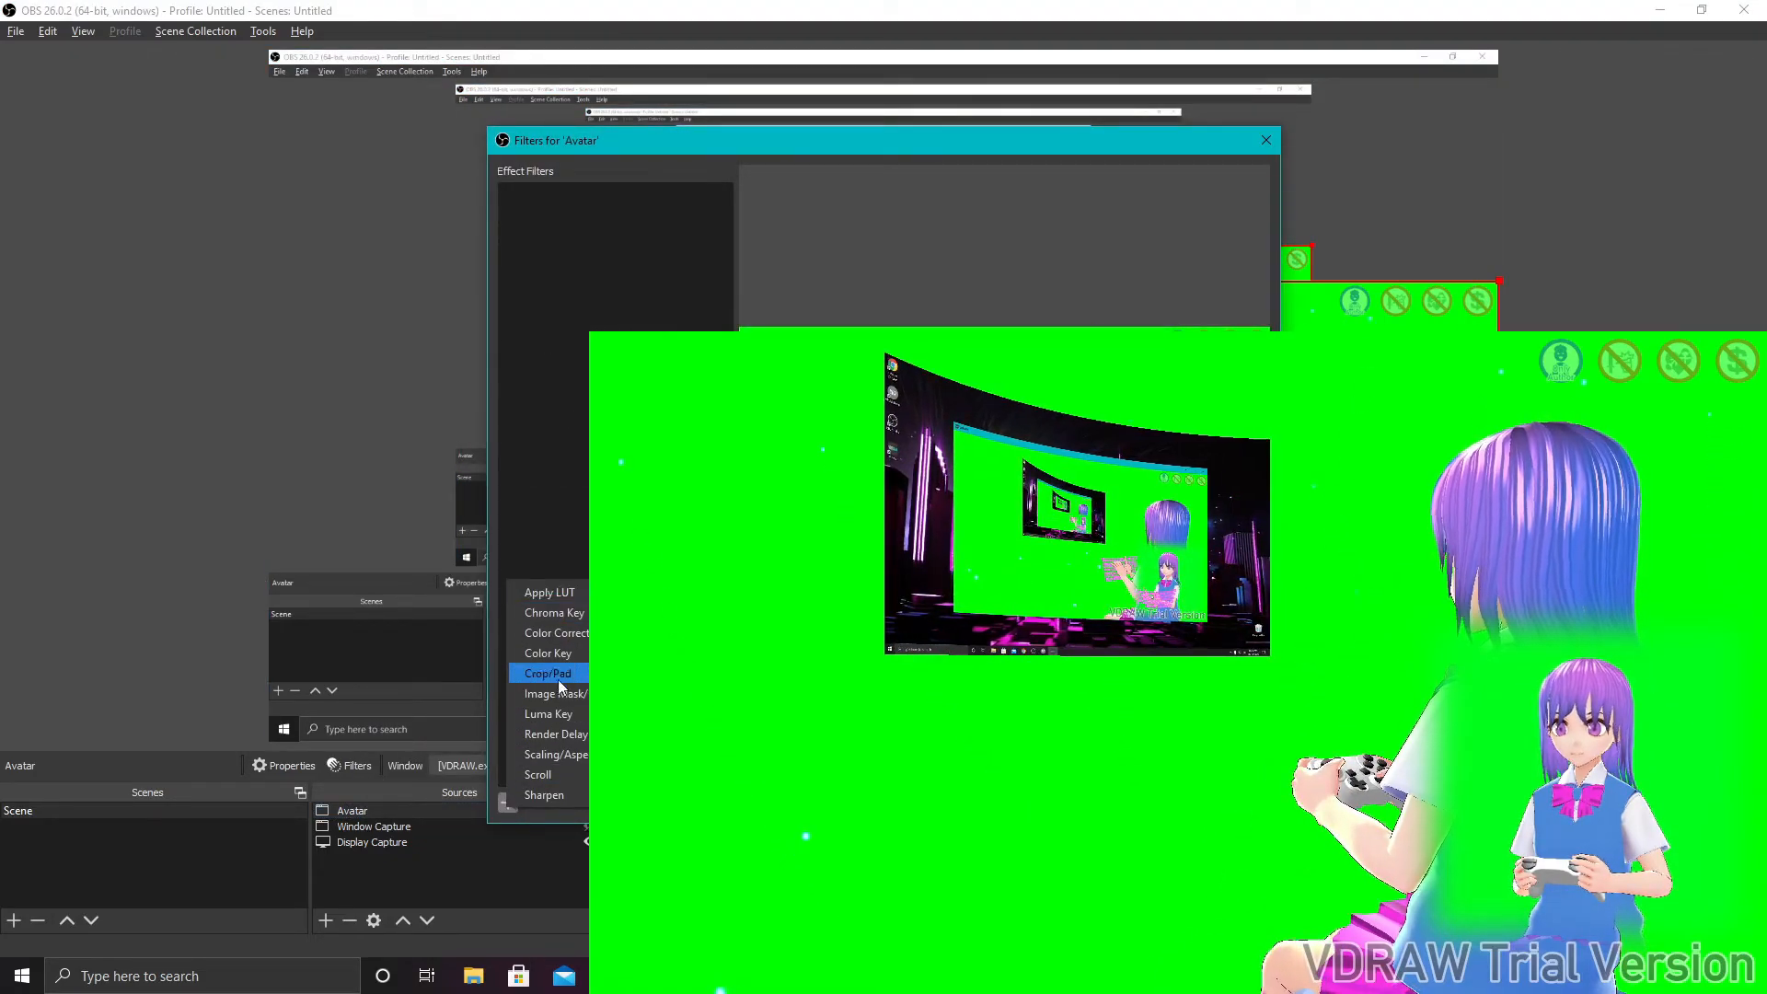
left_click(571, 613)
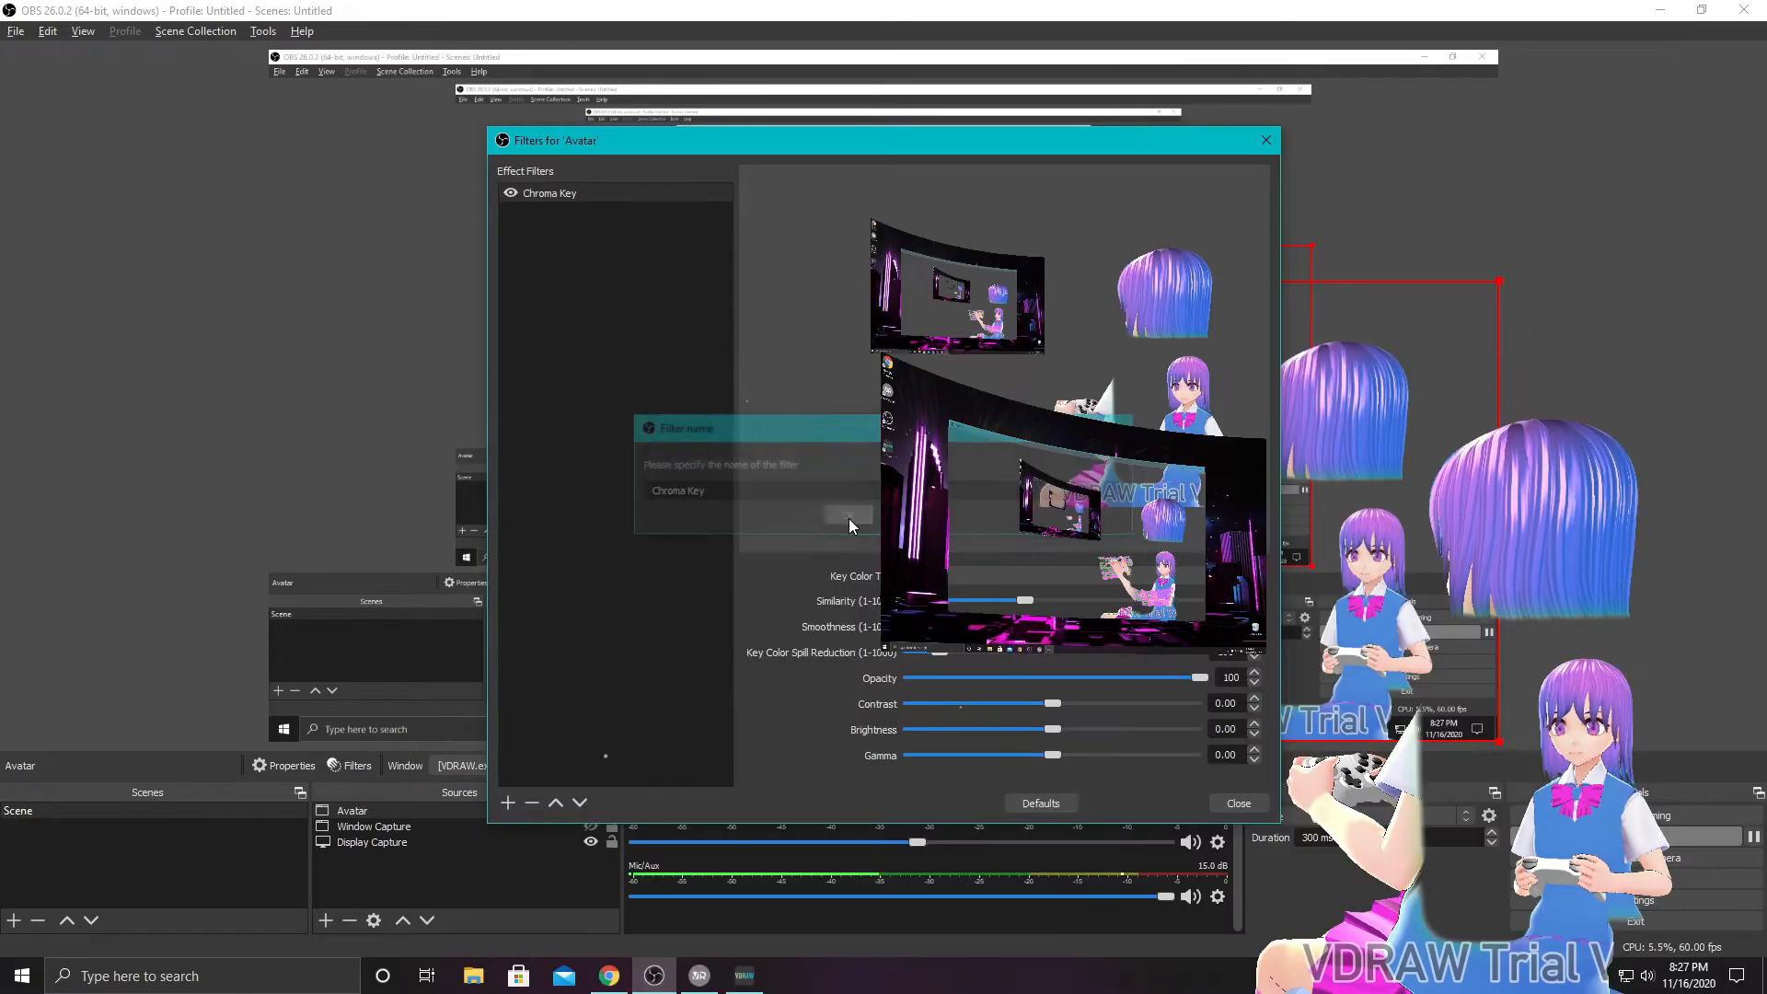
left_click(849, 517)
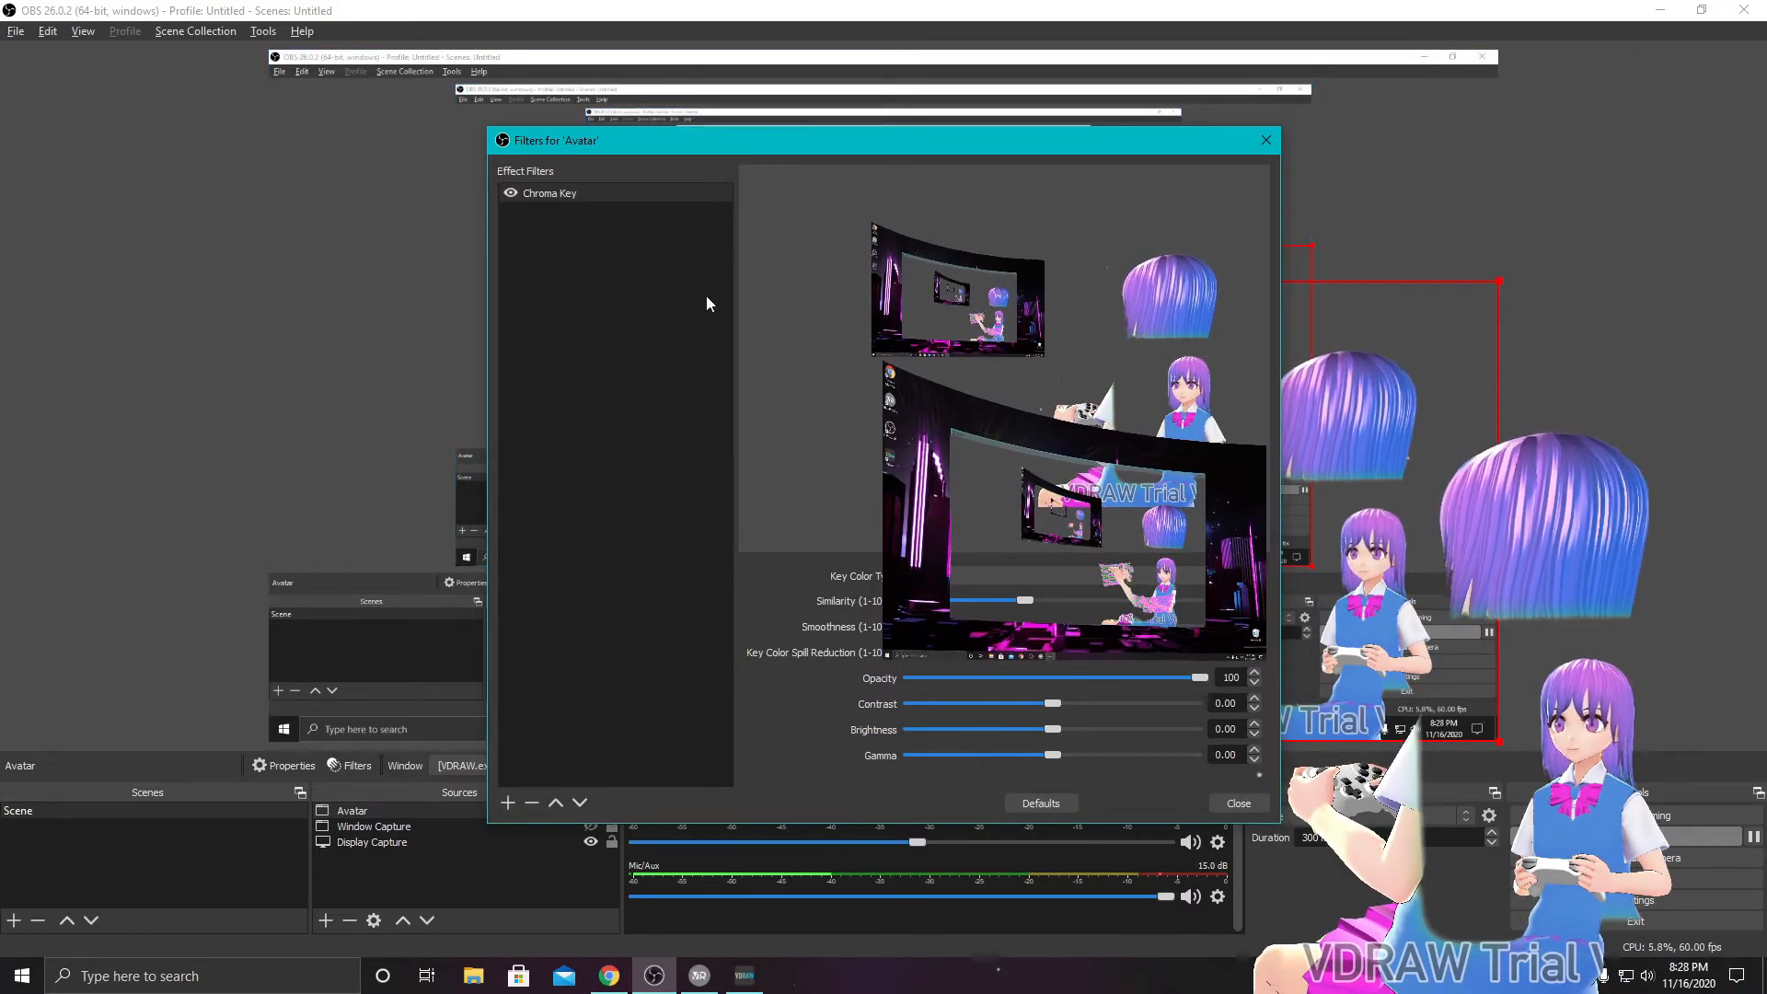
- Add a Crop/Pad filter with its default name to the Avatar source
left_click(508, 803)
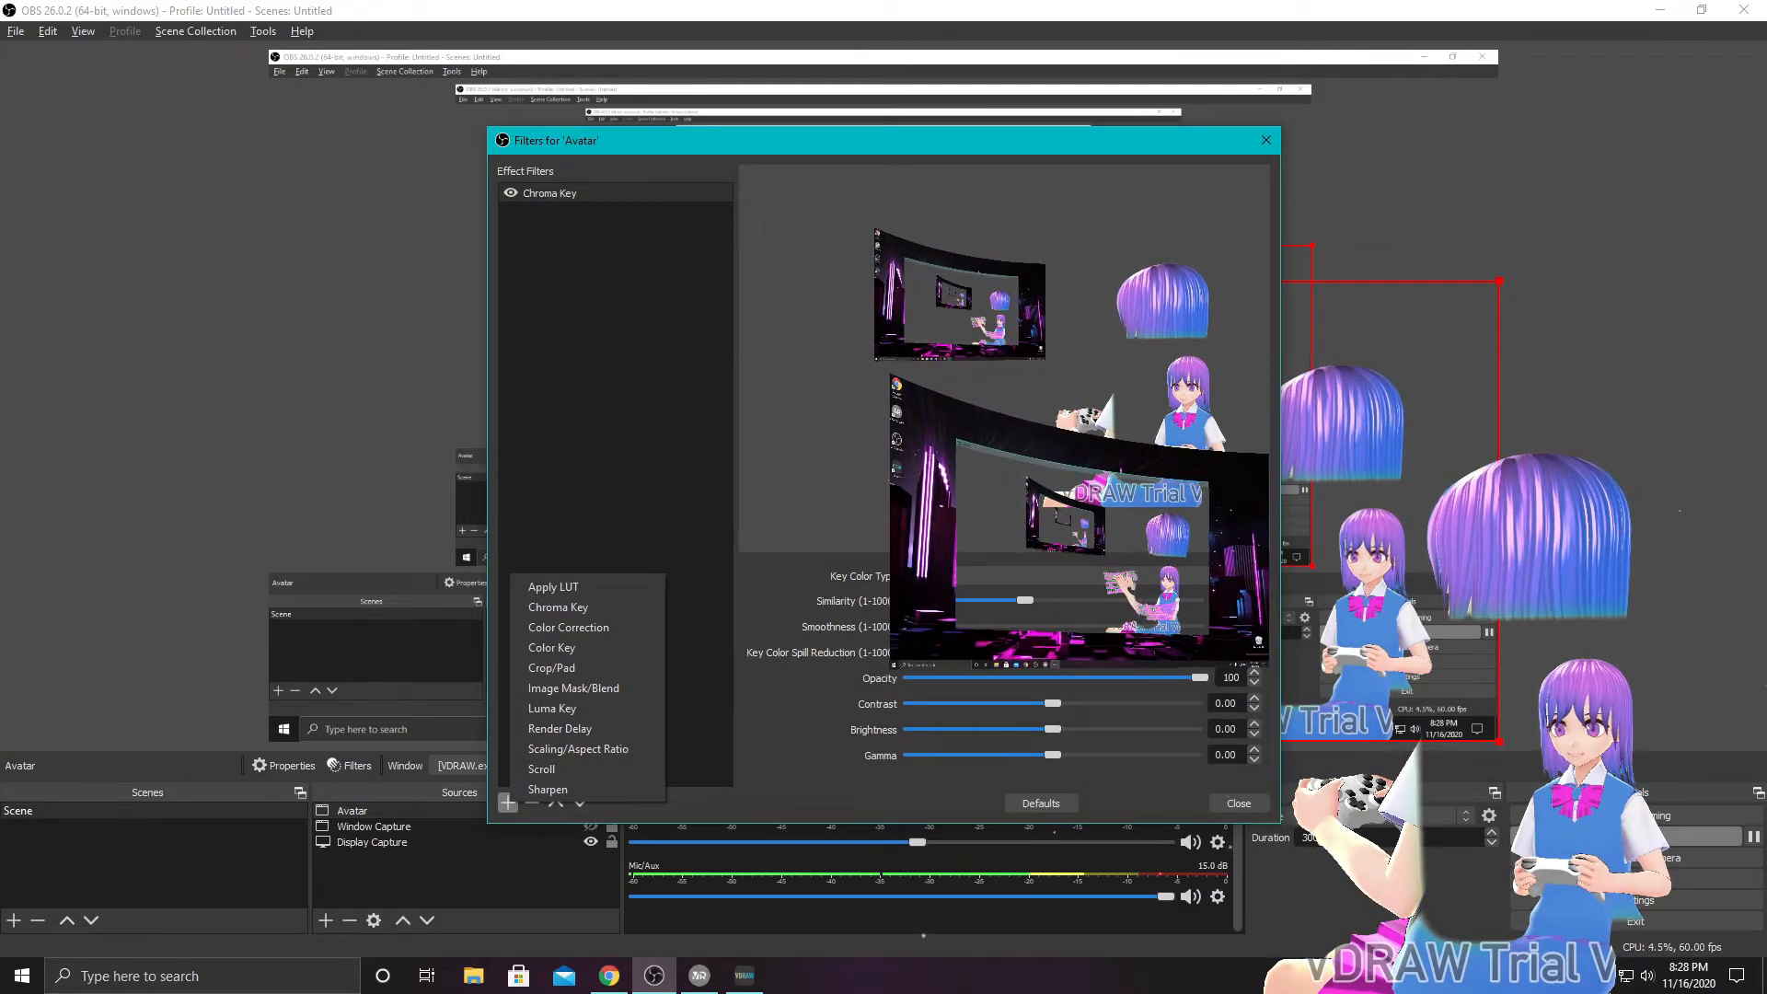
left_click(550, 668)
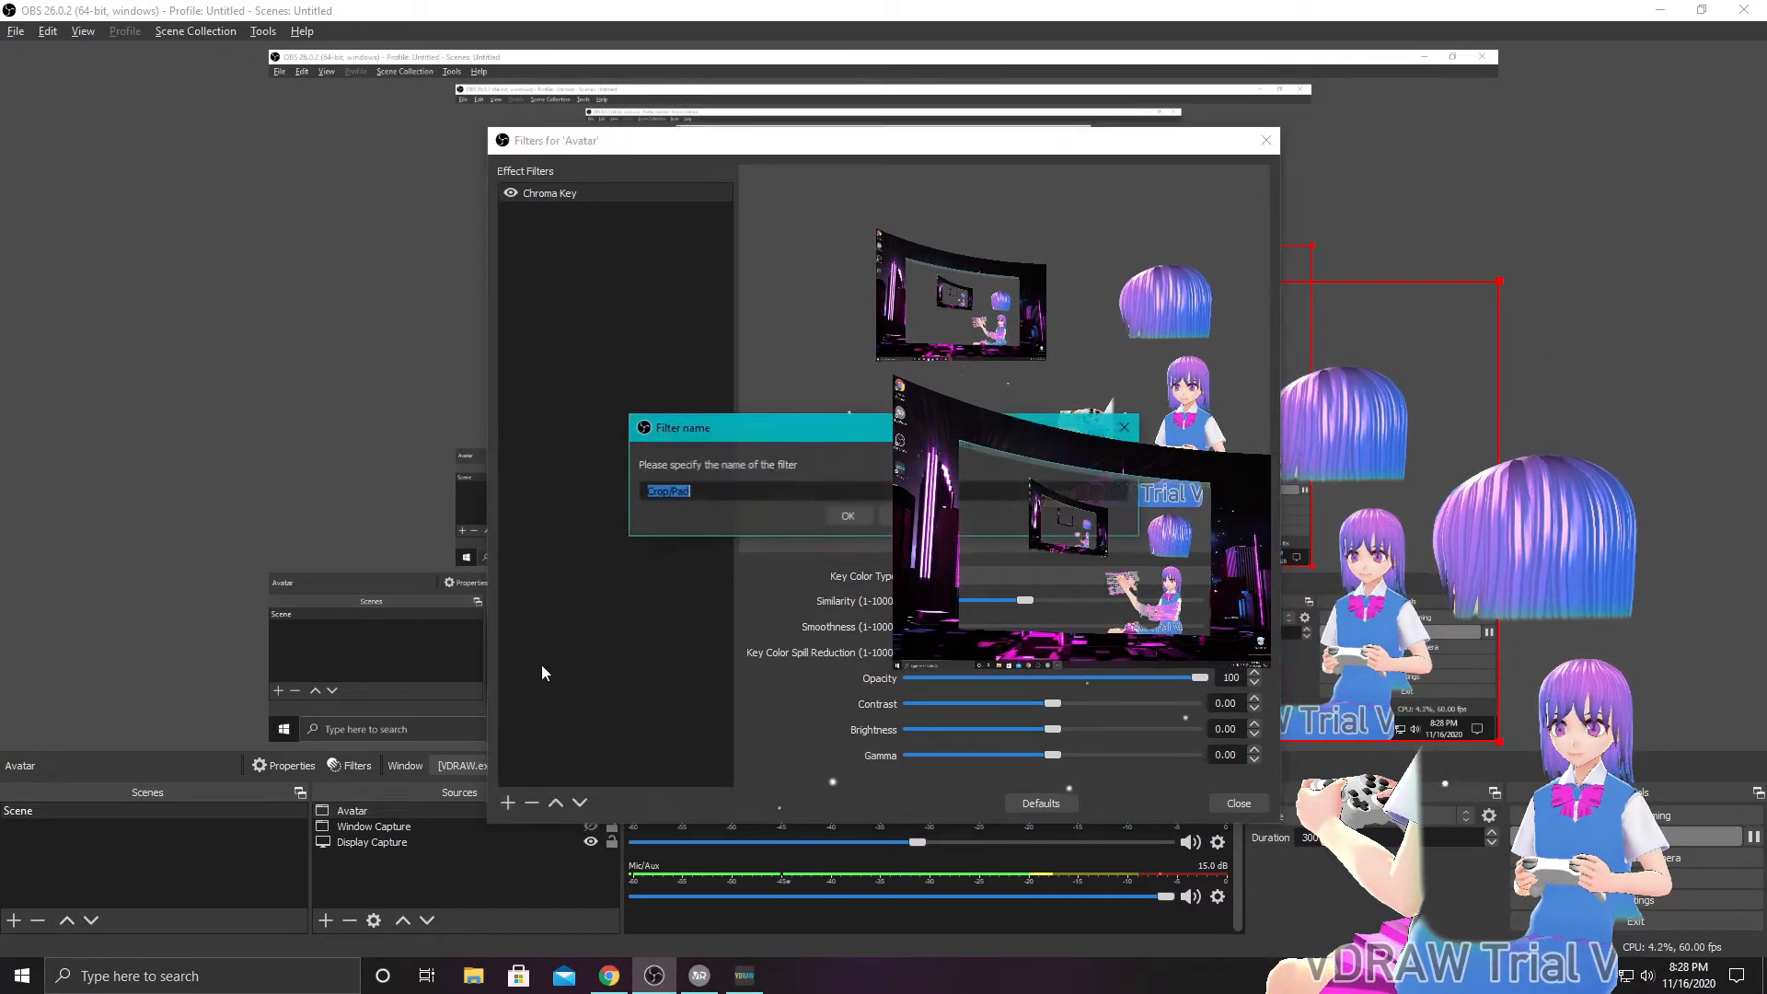
left_click(845, 515)
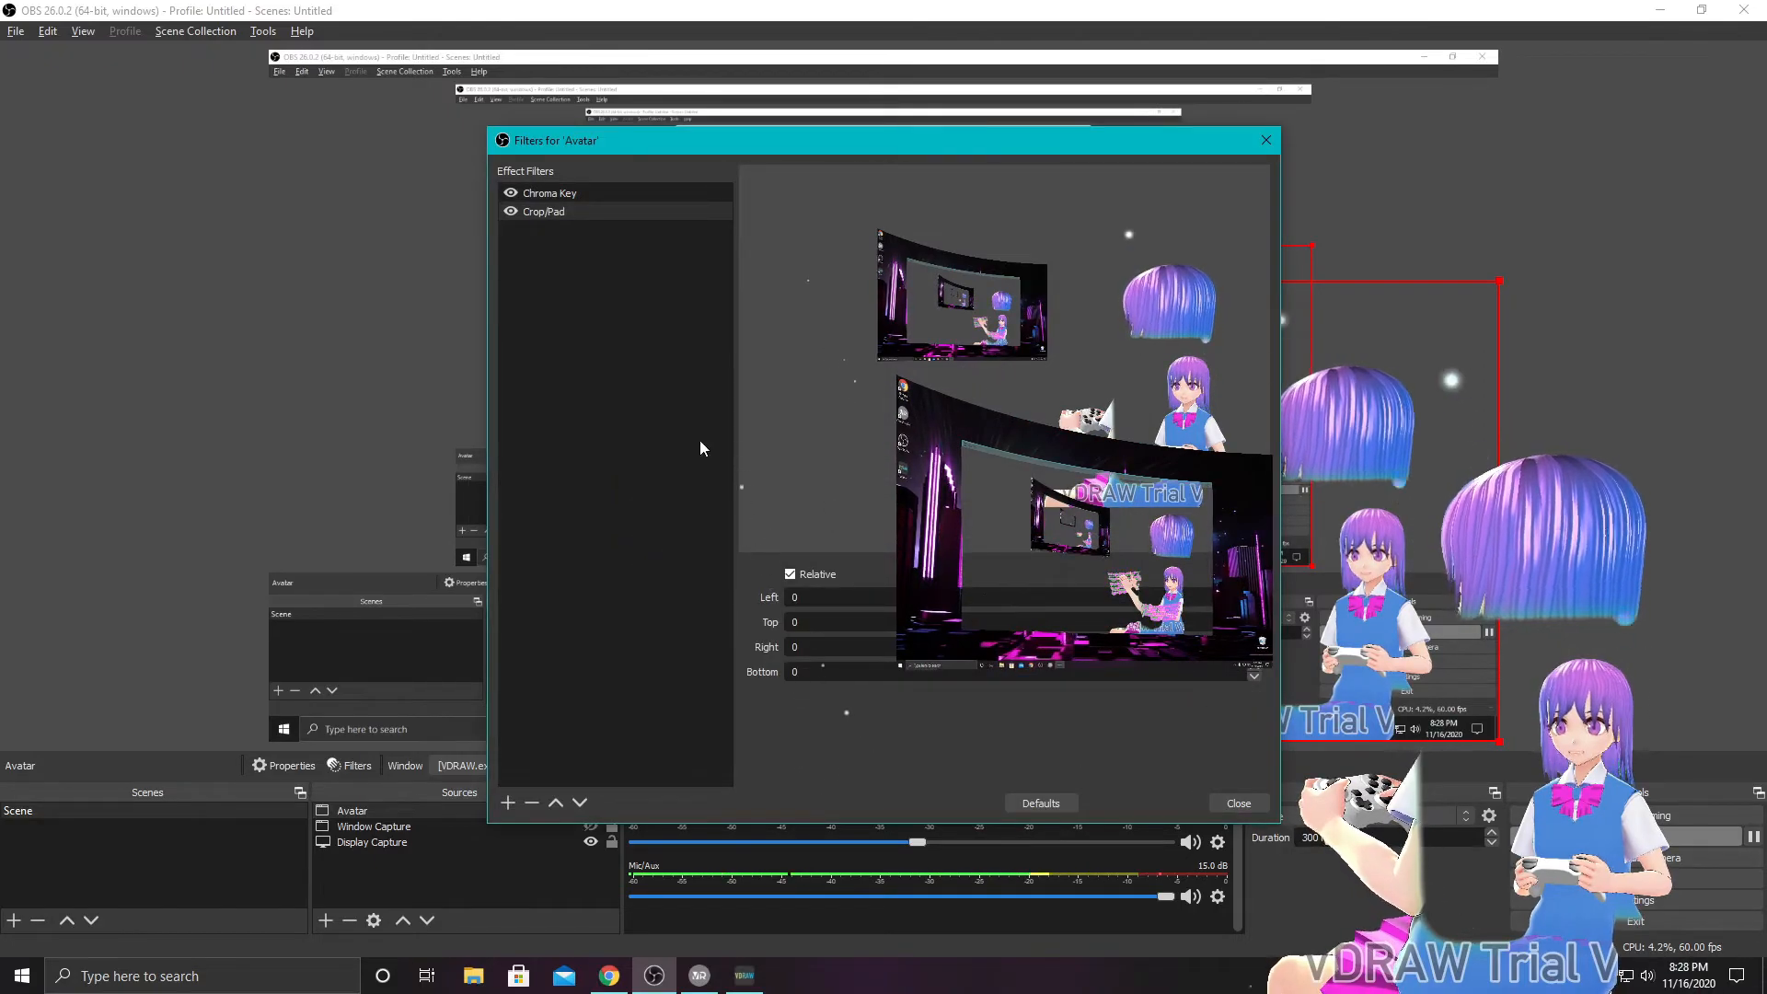
- Crop the Avatar source from the left with the Crop/Pad filter, trying 200 and 300 before setting the value to 600
left_click(571, 211)
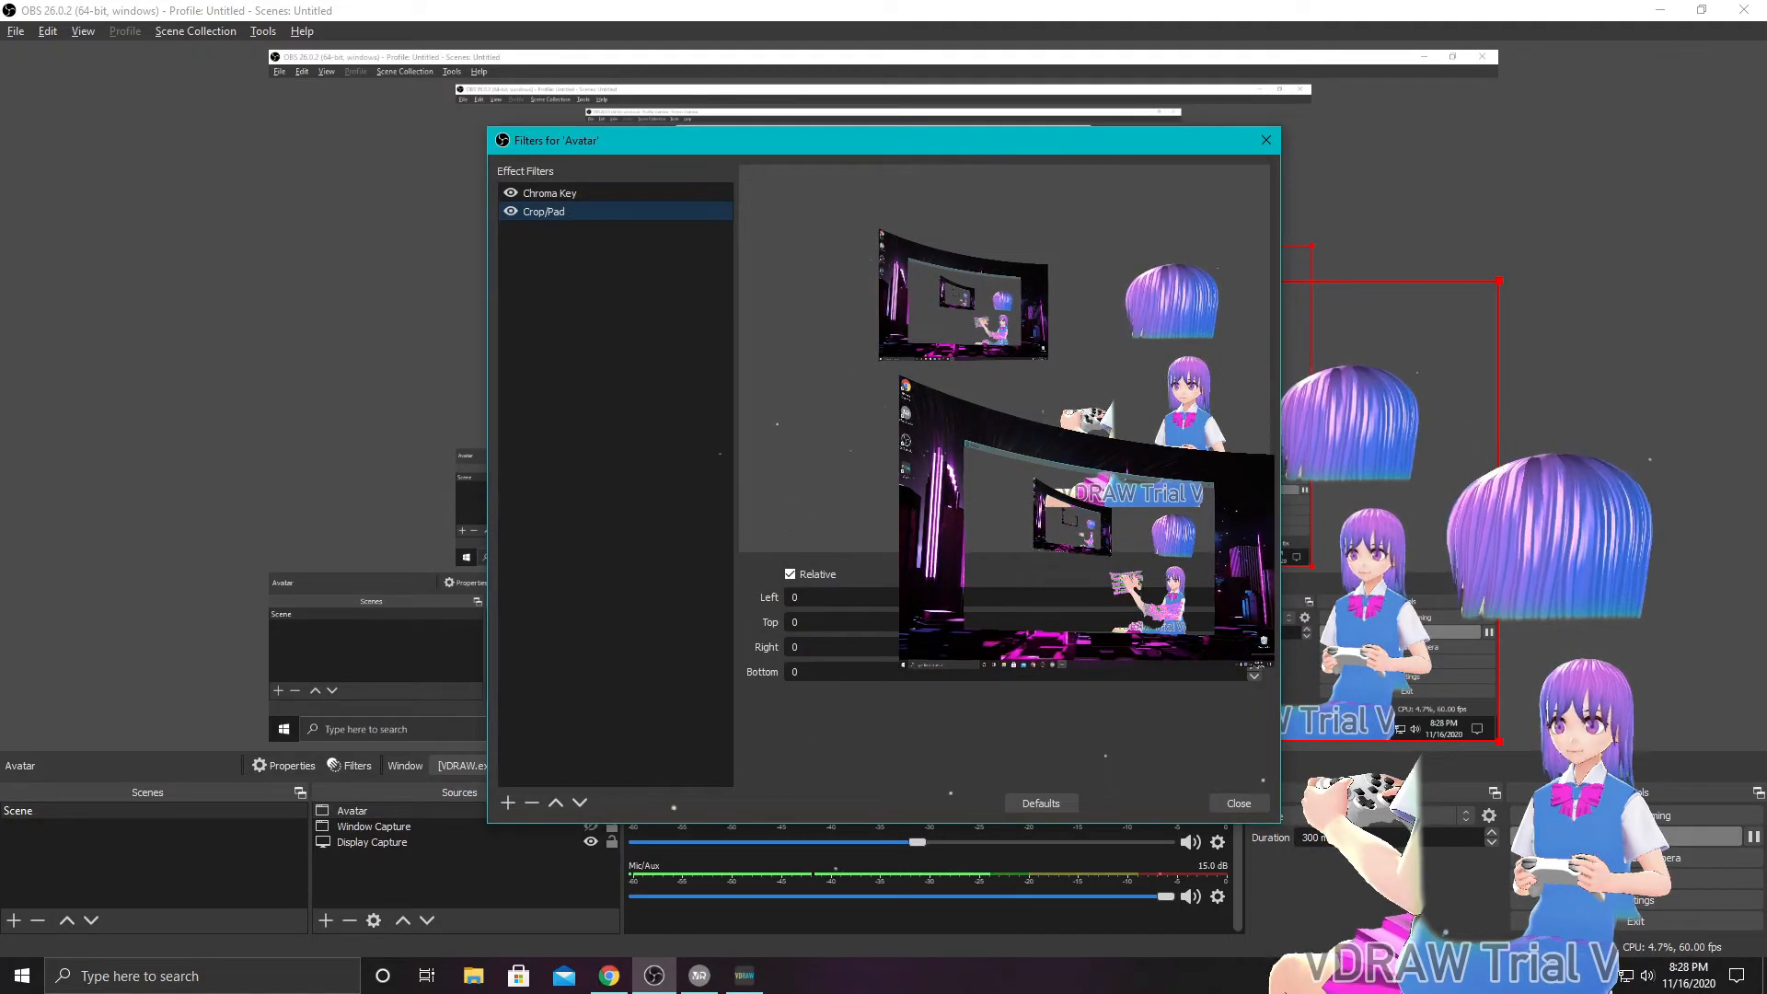
left_click(1255, 593)
left_click(1255, 592)
left_click(1254, 592)
left_click(1254, 593)
left_click(1254, 593)
left_click(1254, 593)
left_click(1254, 593)
left_click(1255, 593)
left_click(1254, 592)
left_click(1255, 593)
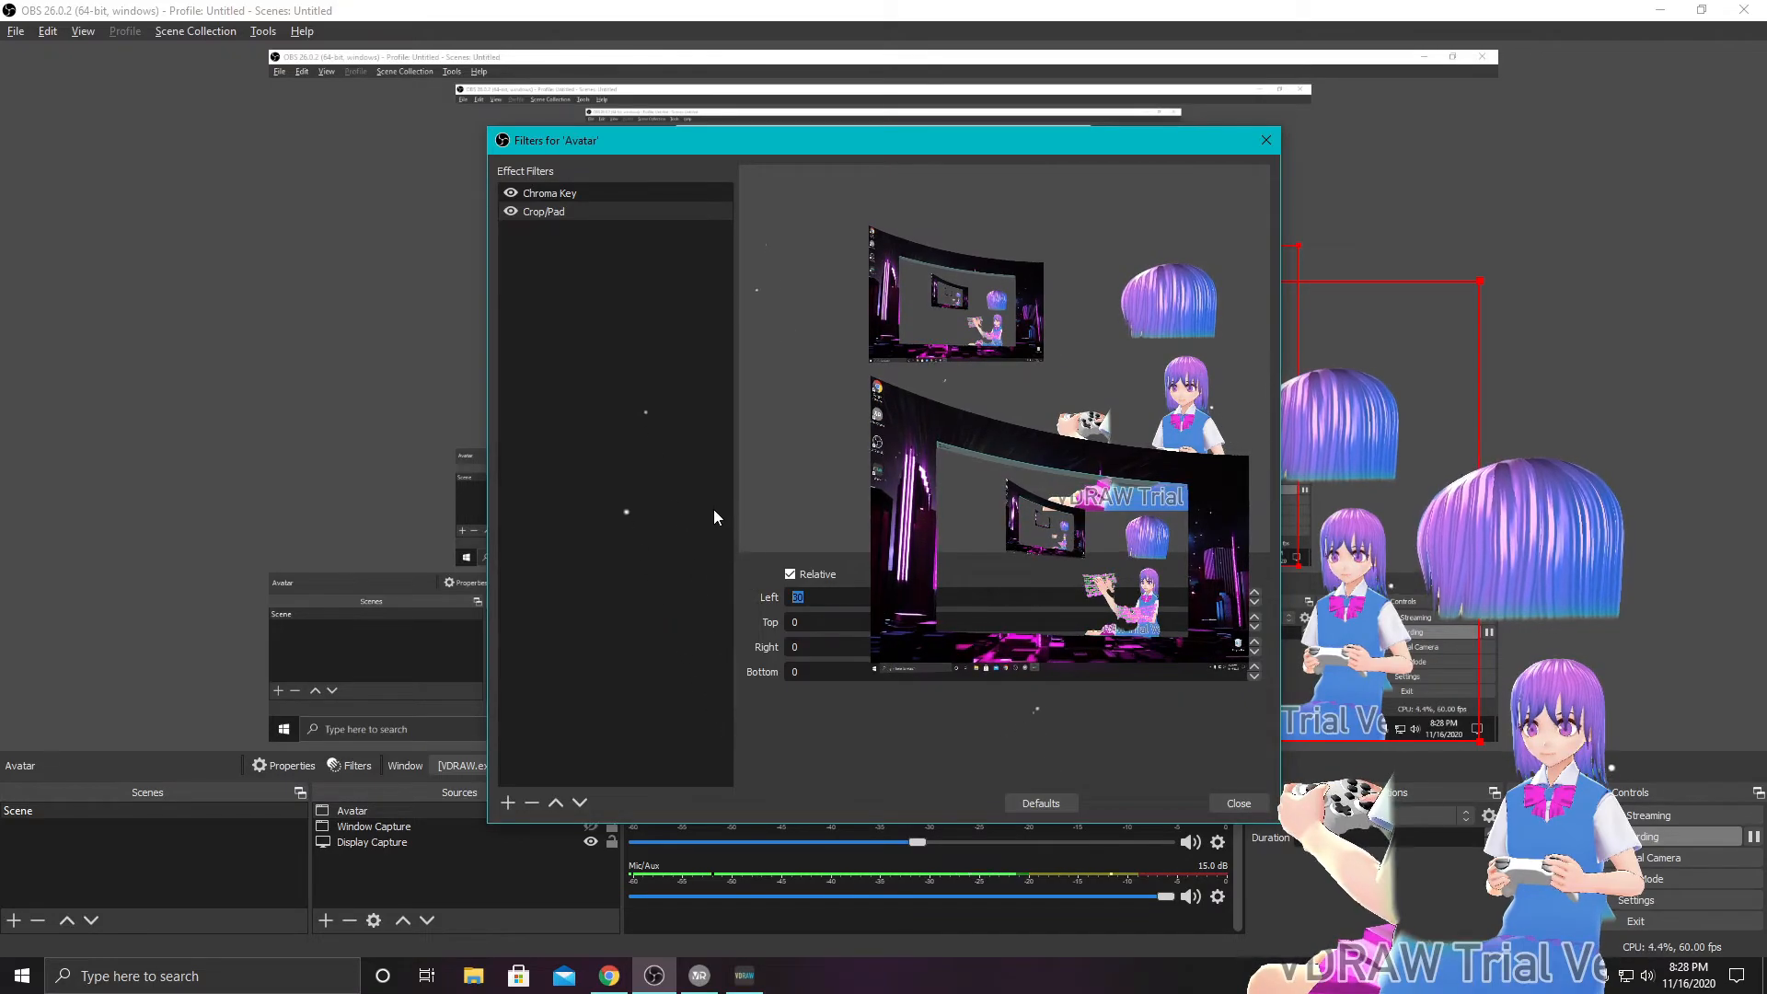
type("200")
key("Return")
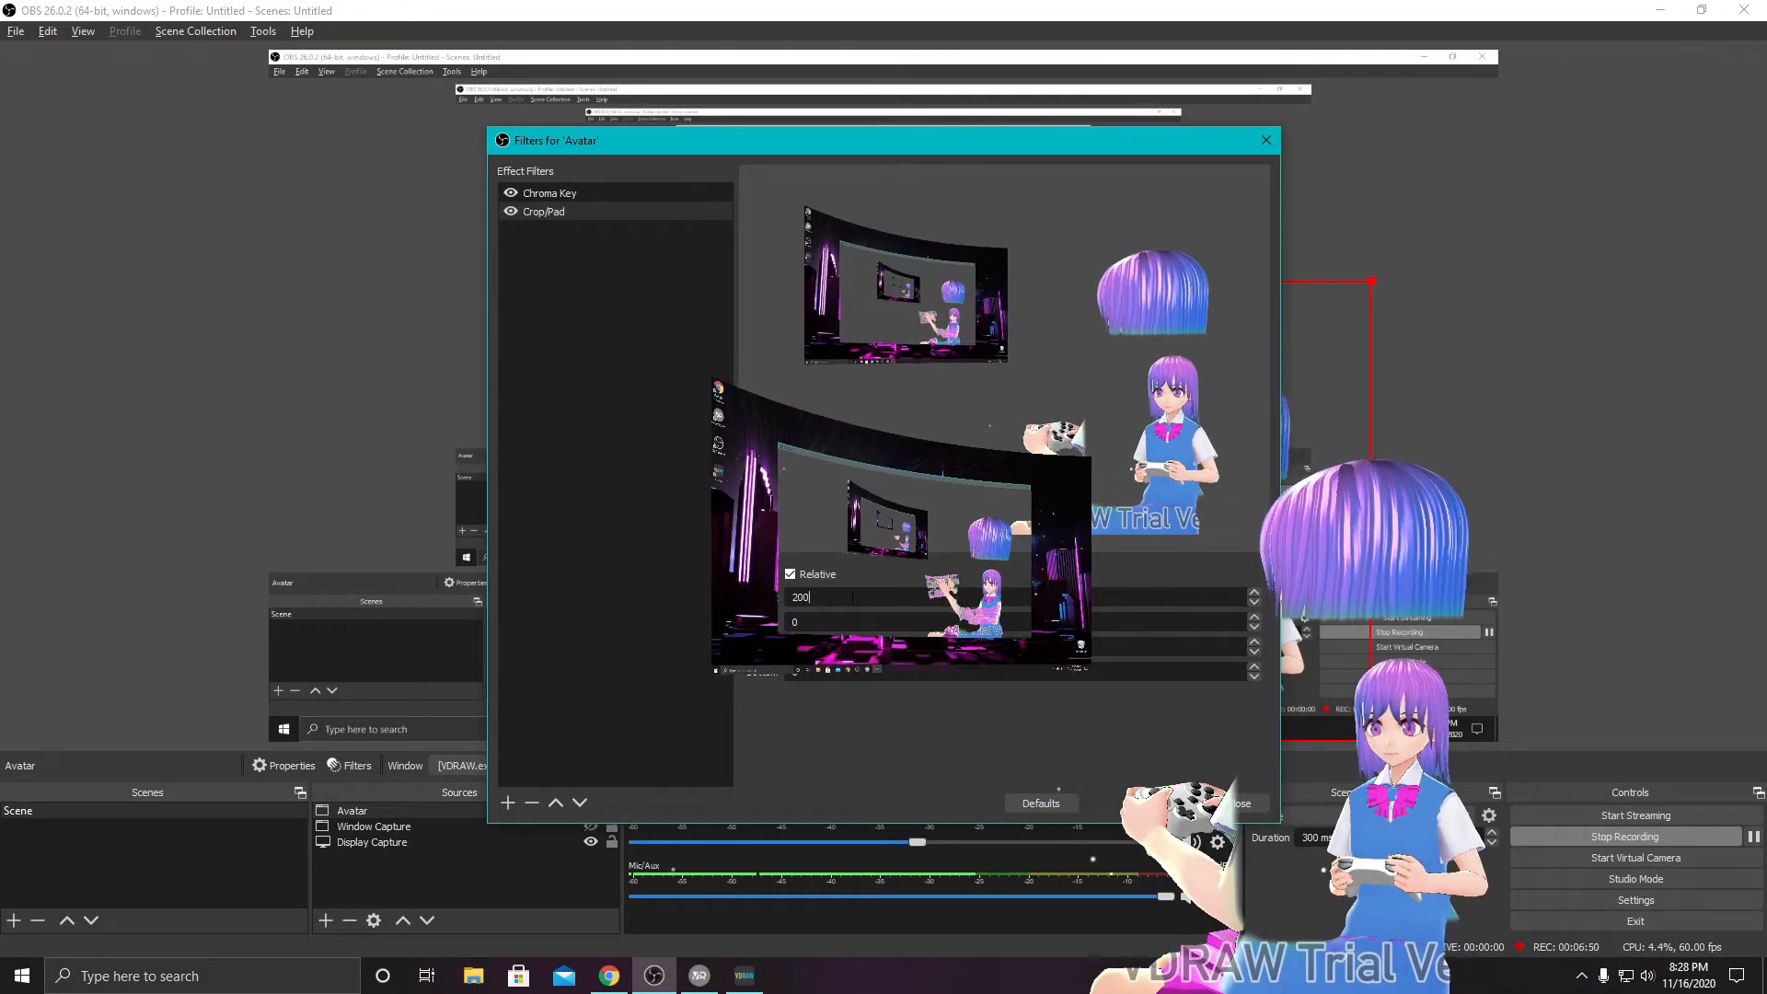
type("300")
key("Return")
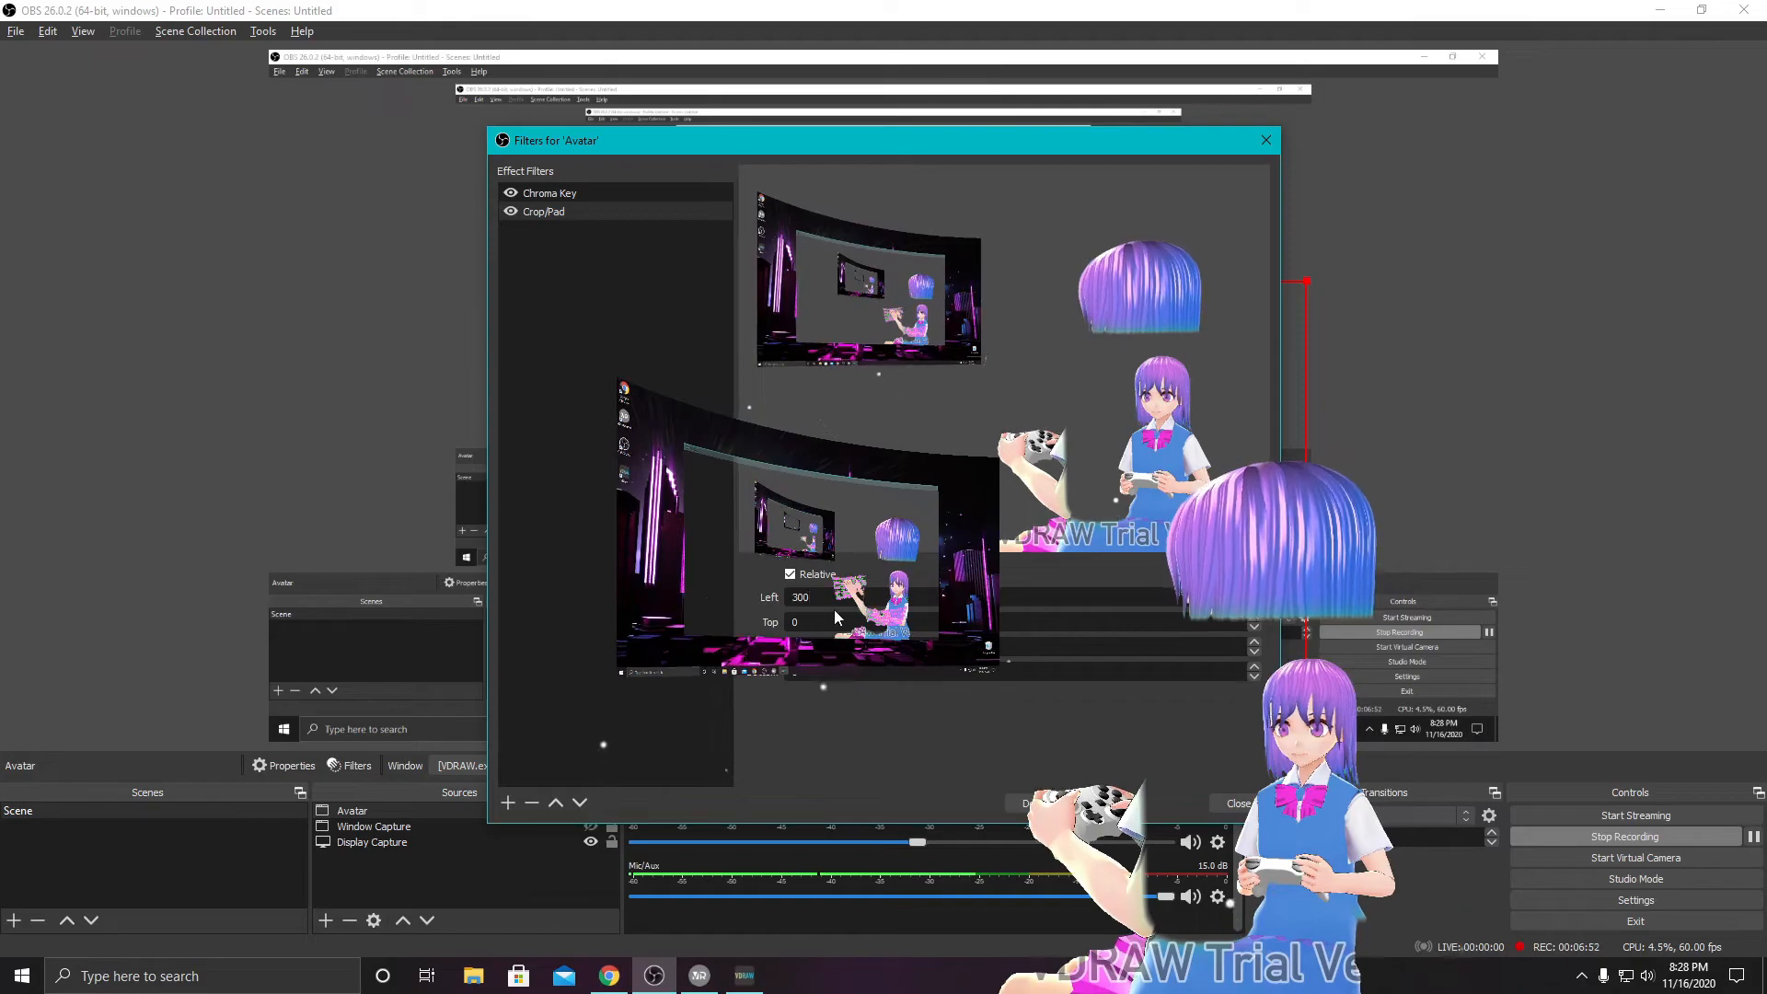
type("600")
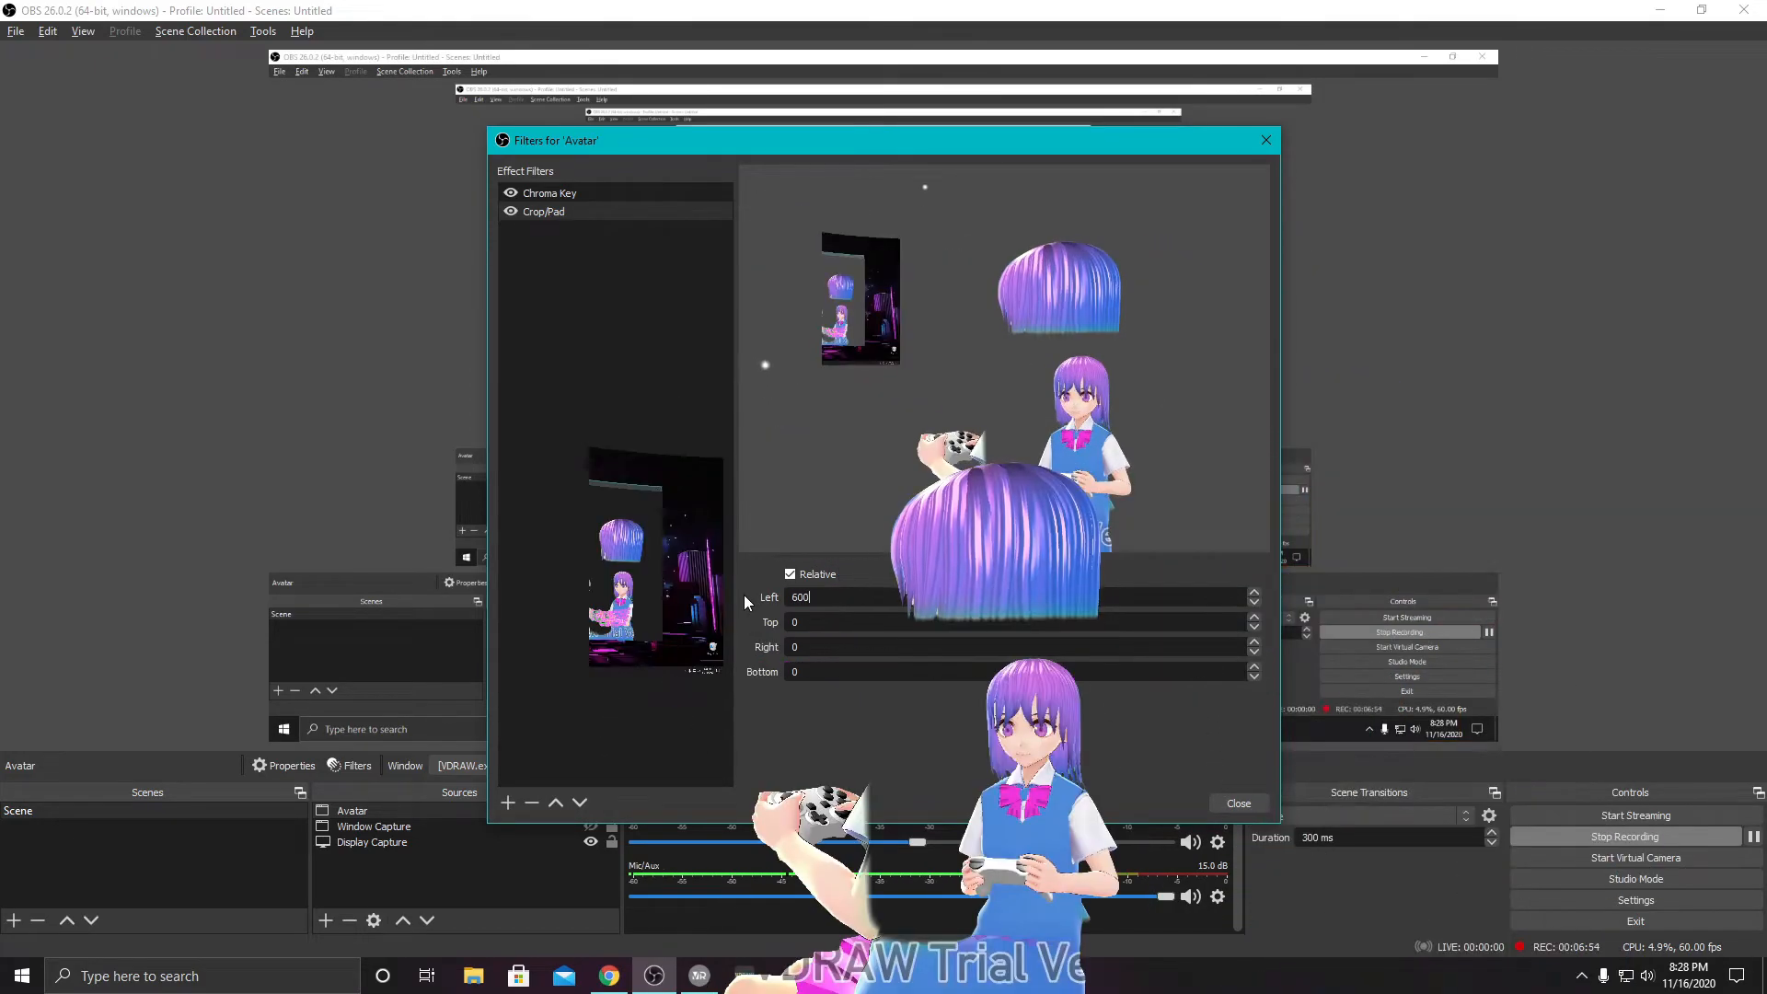
- Set the Crop/Pad filter's left crop to 800 and its top crop to 350, trying 150 for the top first
left_click_drag(837, 597, 762, 603)
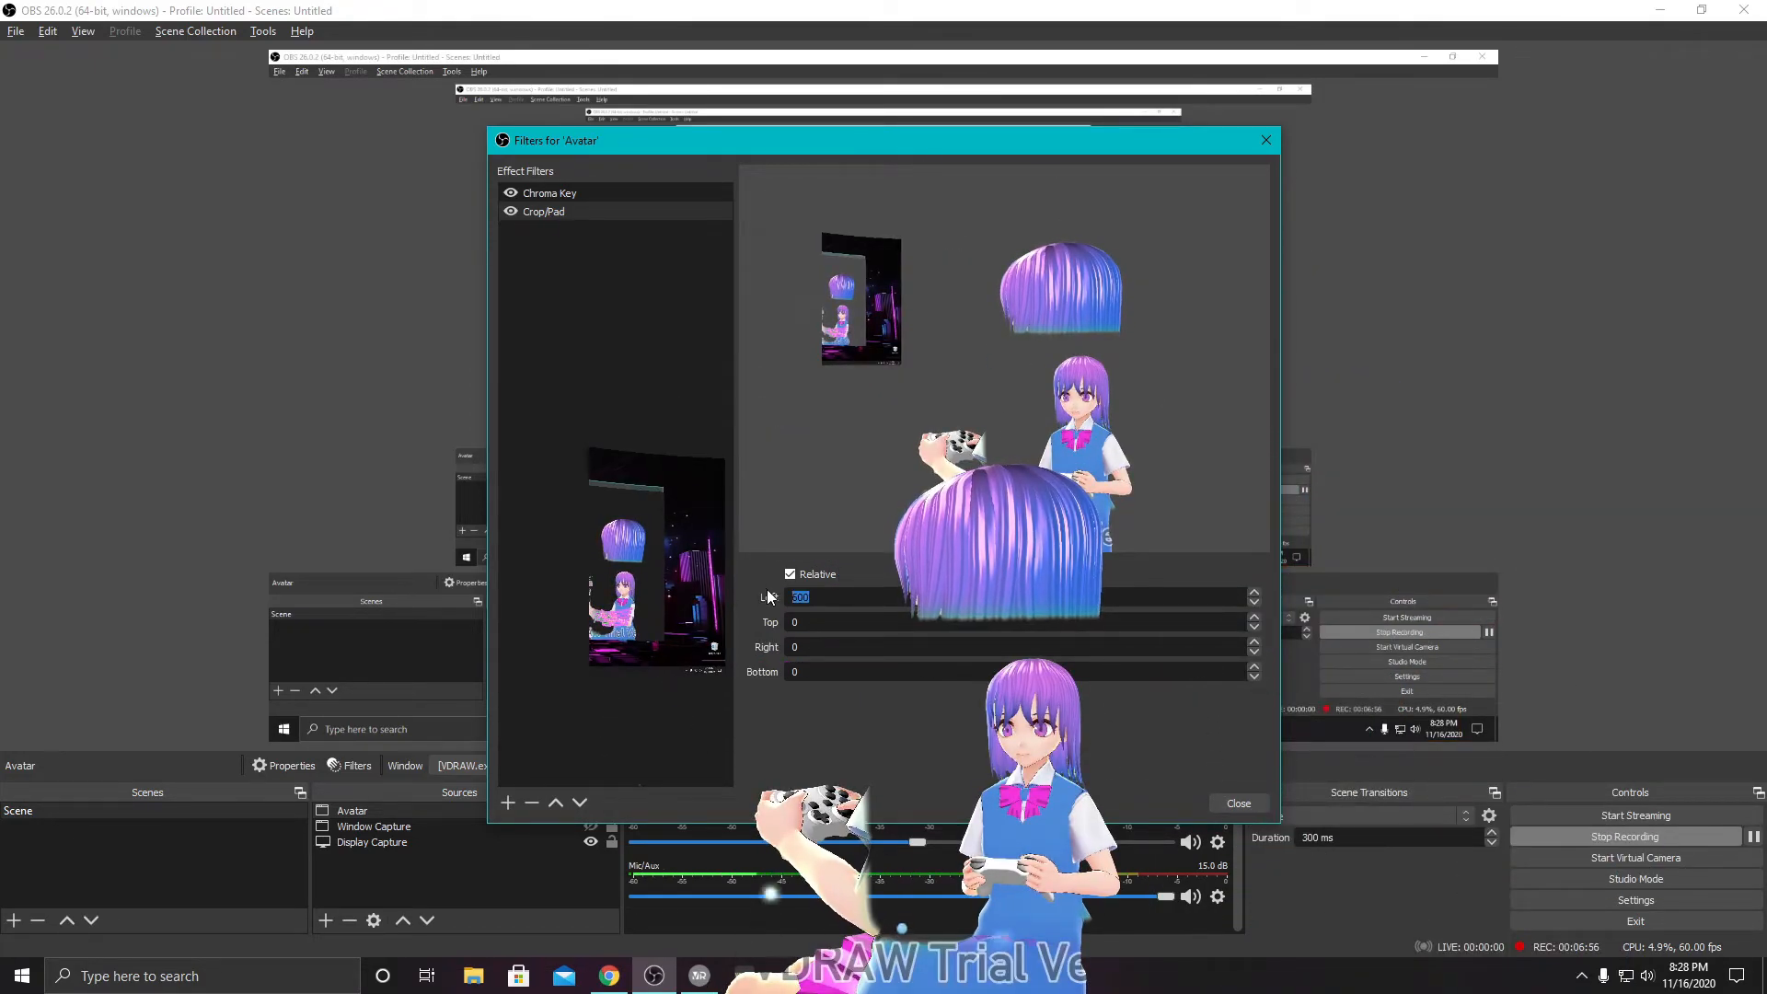
type("800")
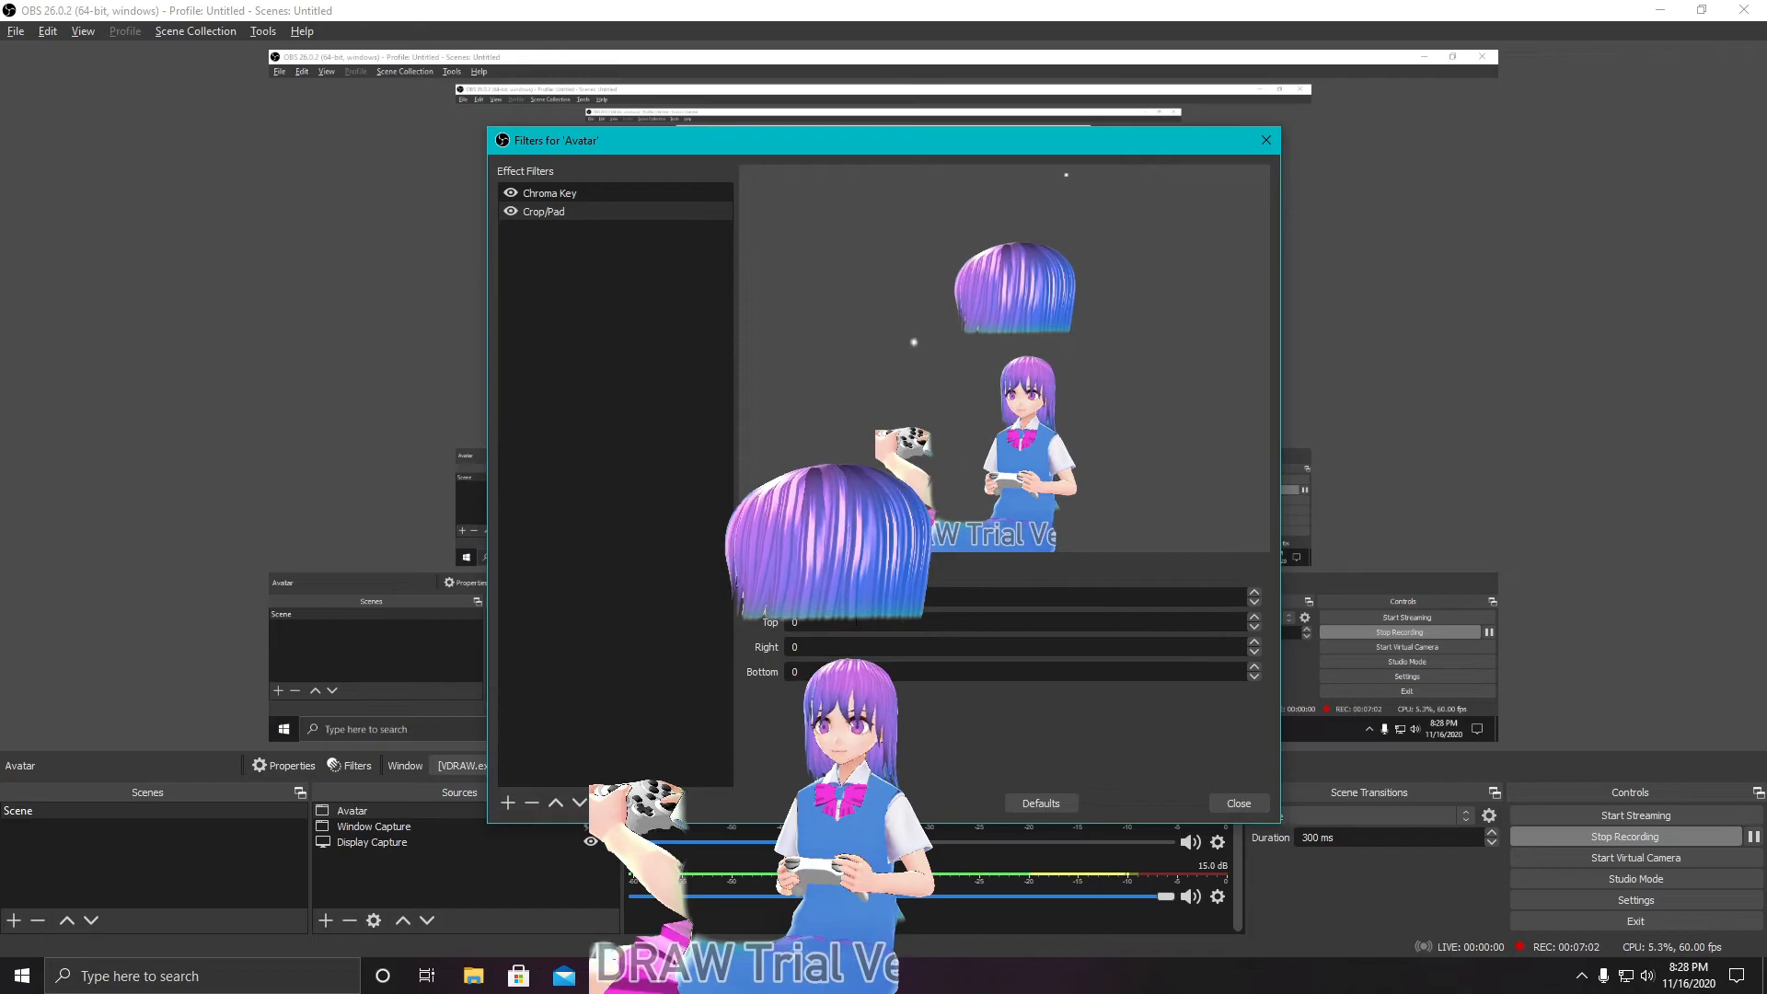
left_click_drag(816, 623, 740, 622)
type("150")
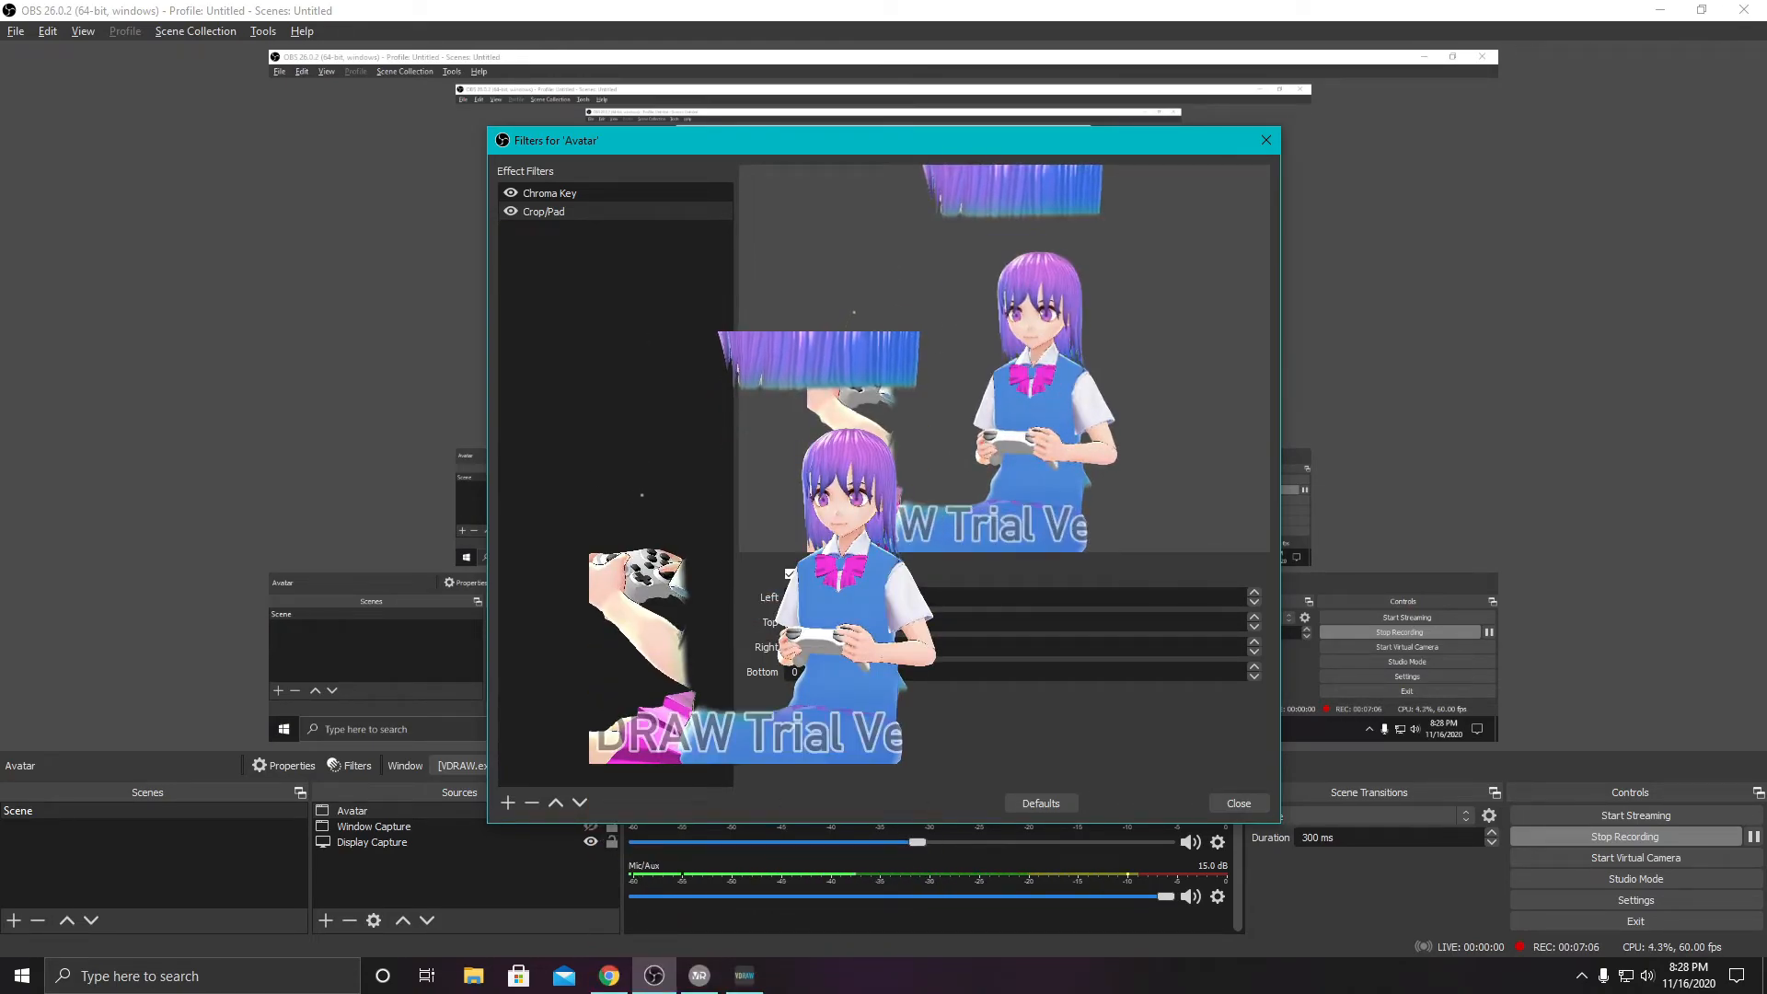
left_click_drag(815, 623, 770, 620)
type("6503")
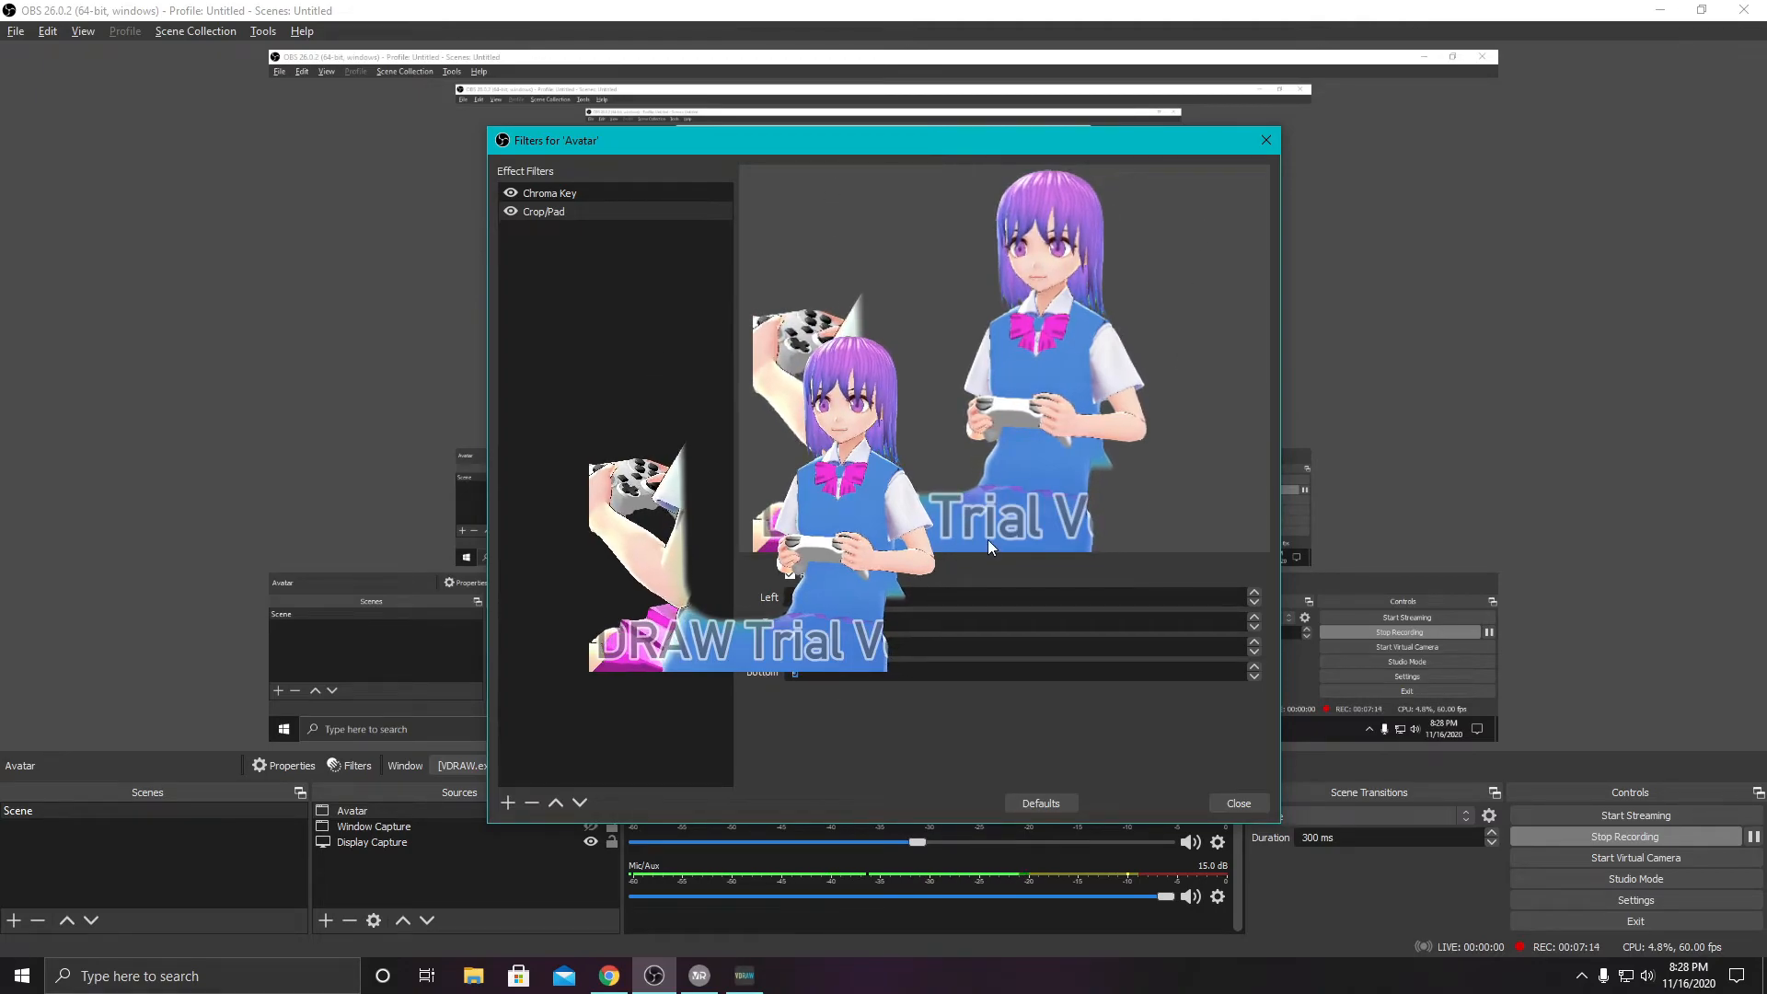
type("200")
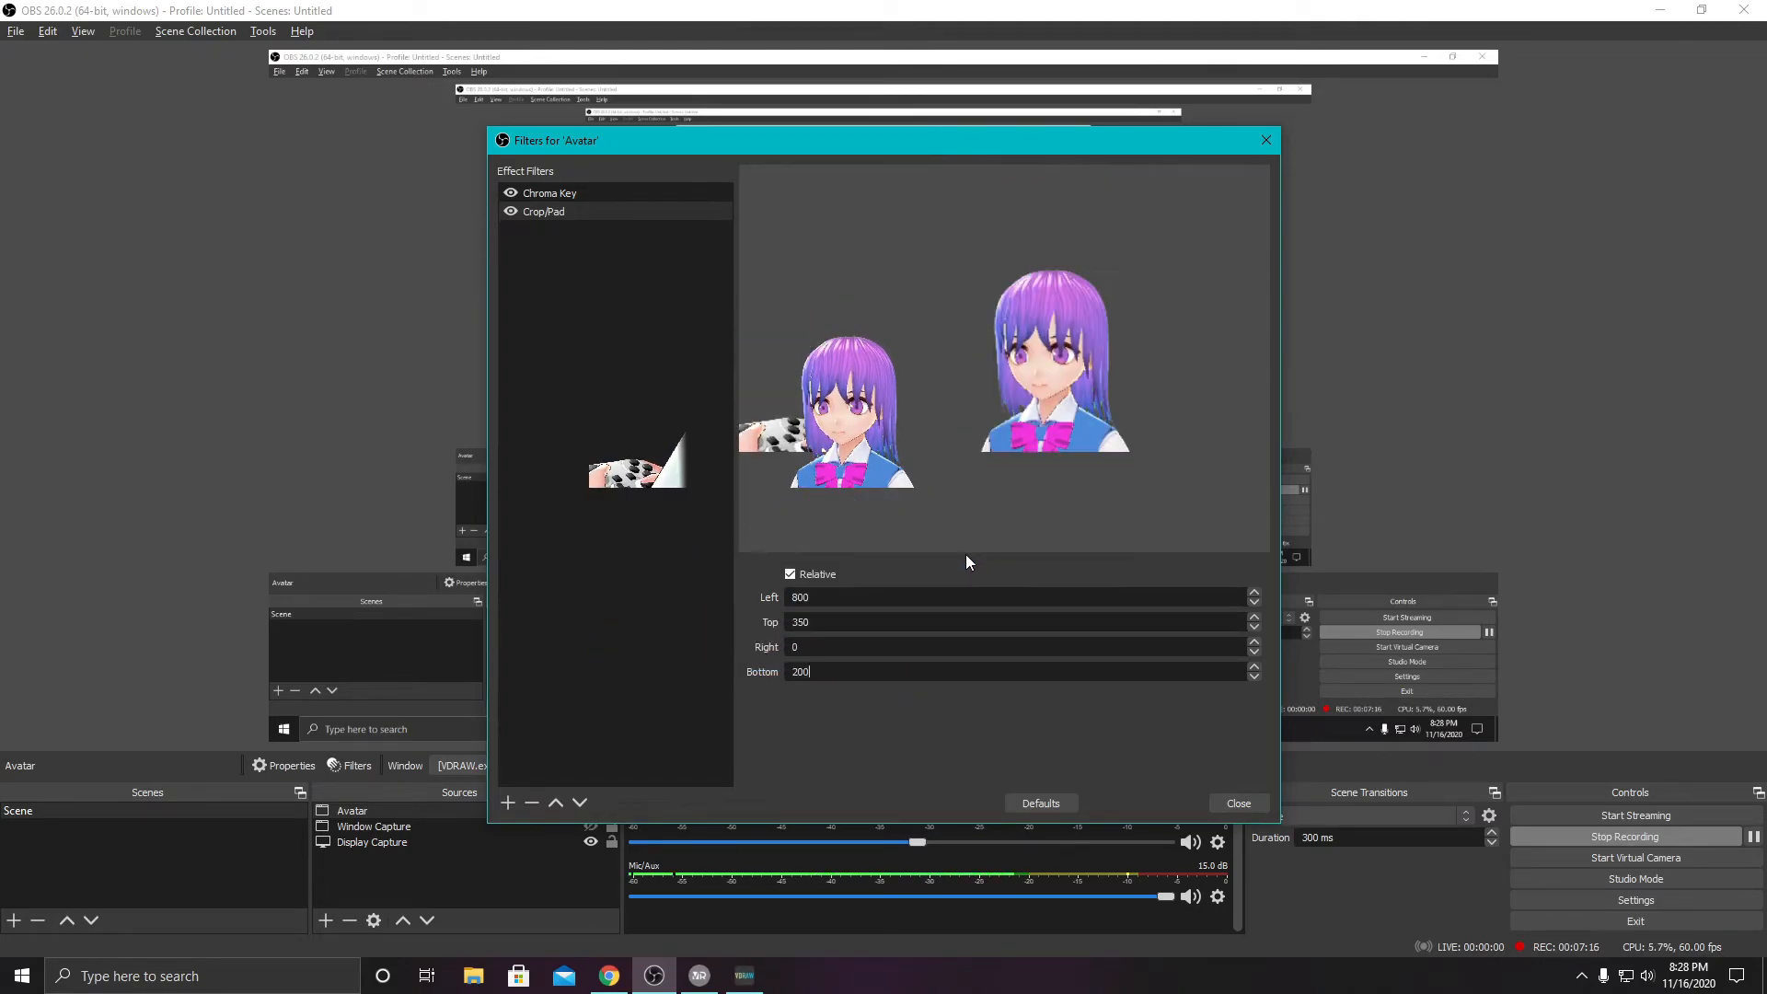
- Crop the Avatar source from the bottom, trying 200 before setting the value to 100
left_click_drag(810, 672, 764, 672)
type("100")
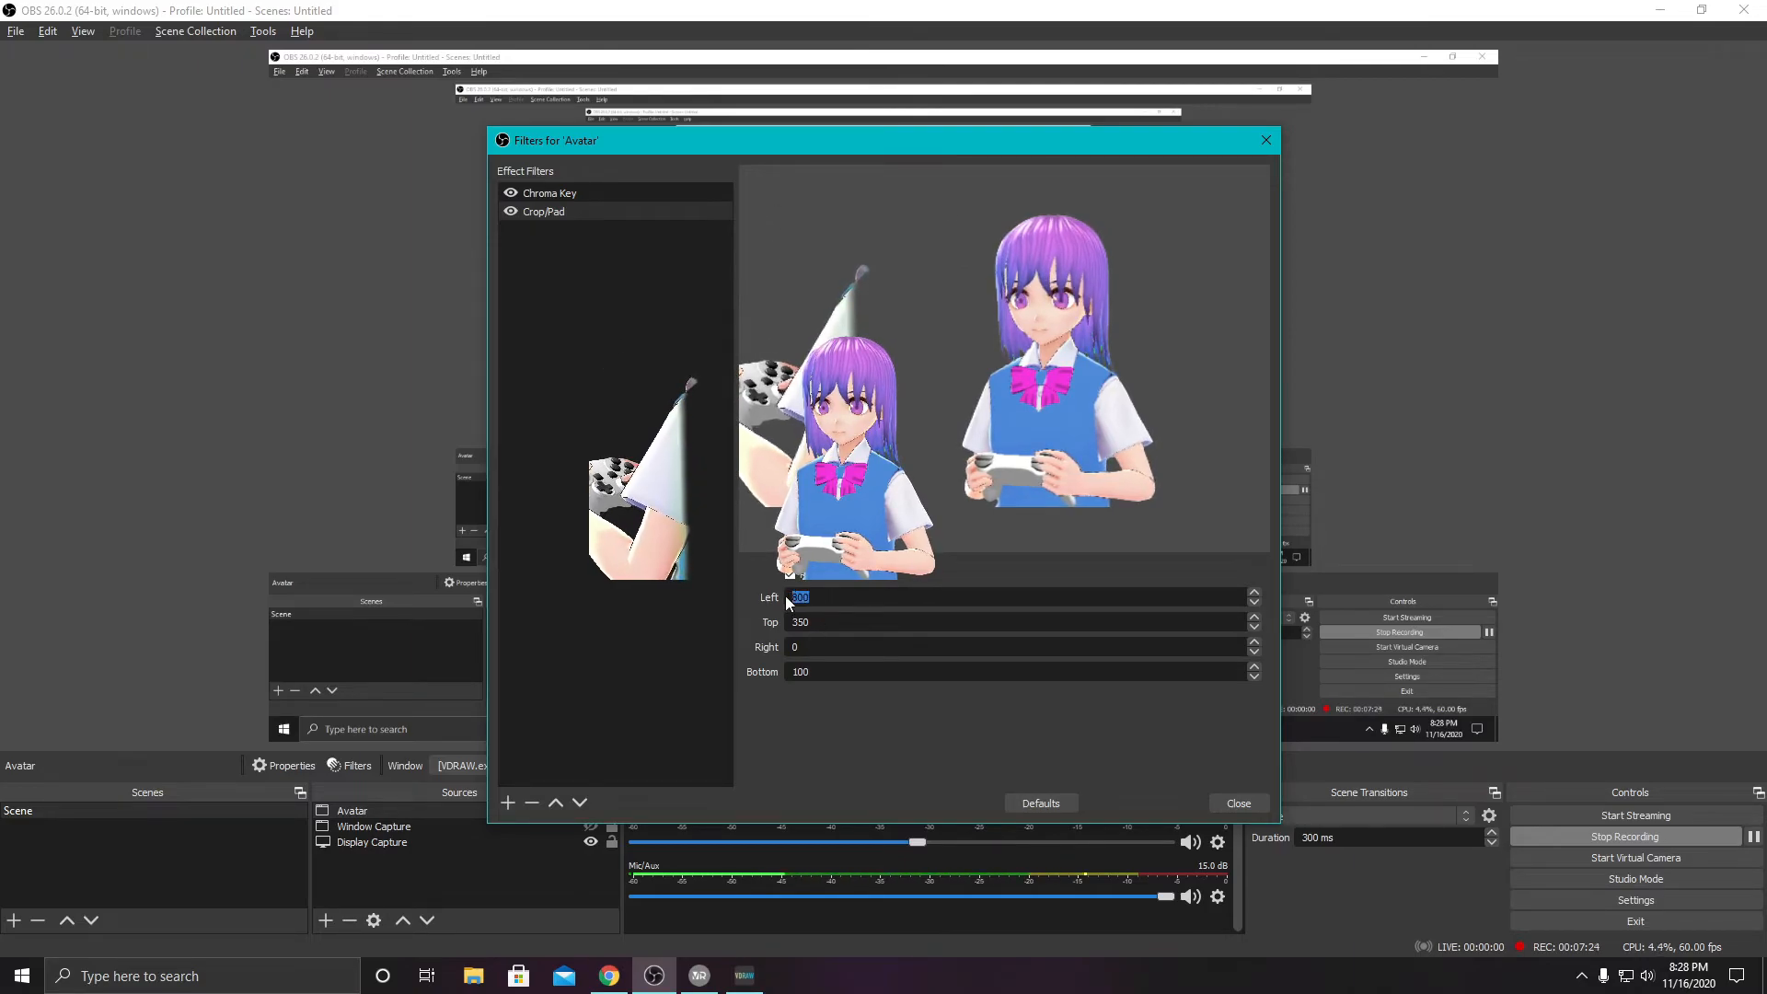
- Increase the Avatar source's left crop, trying 875 before setting the value to 999
type("875")
left_click_drag(813, 599, 779, 595)
type("99")
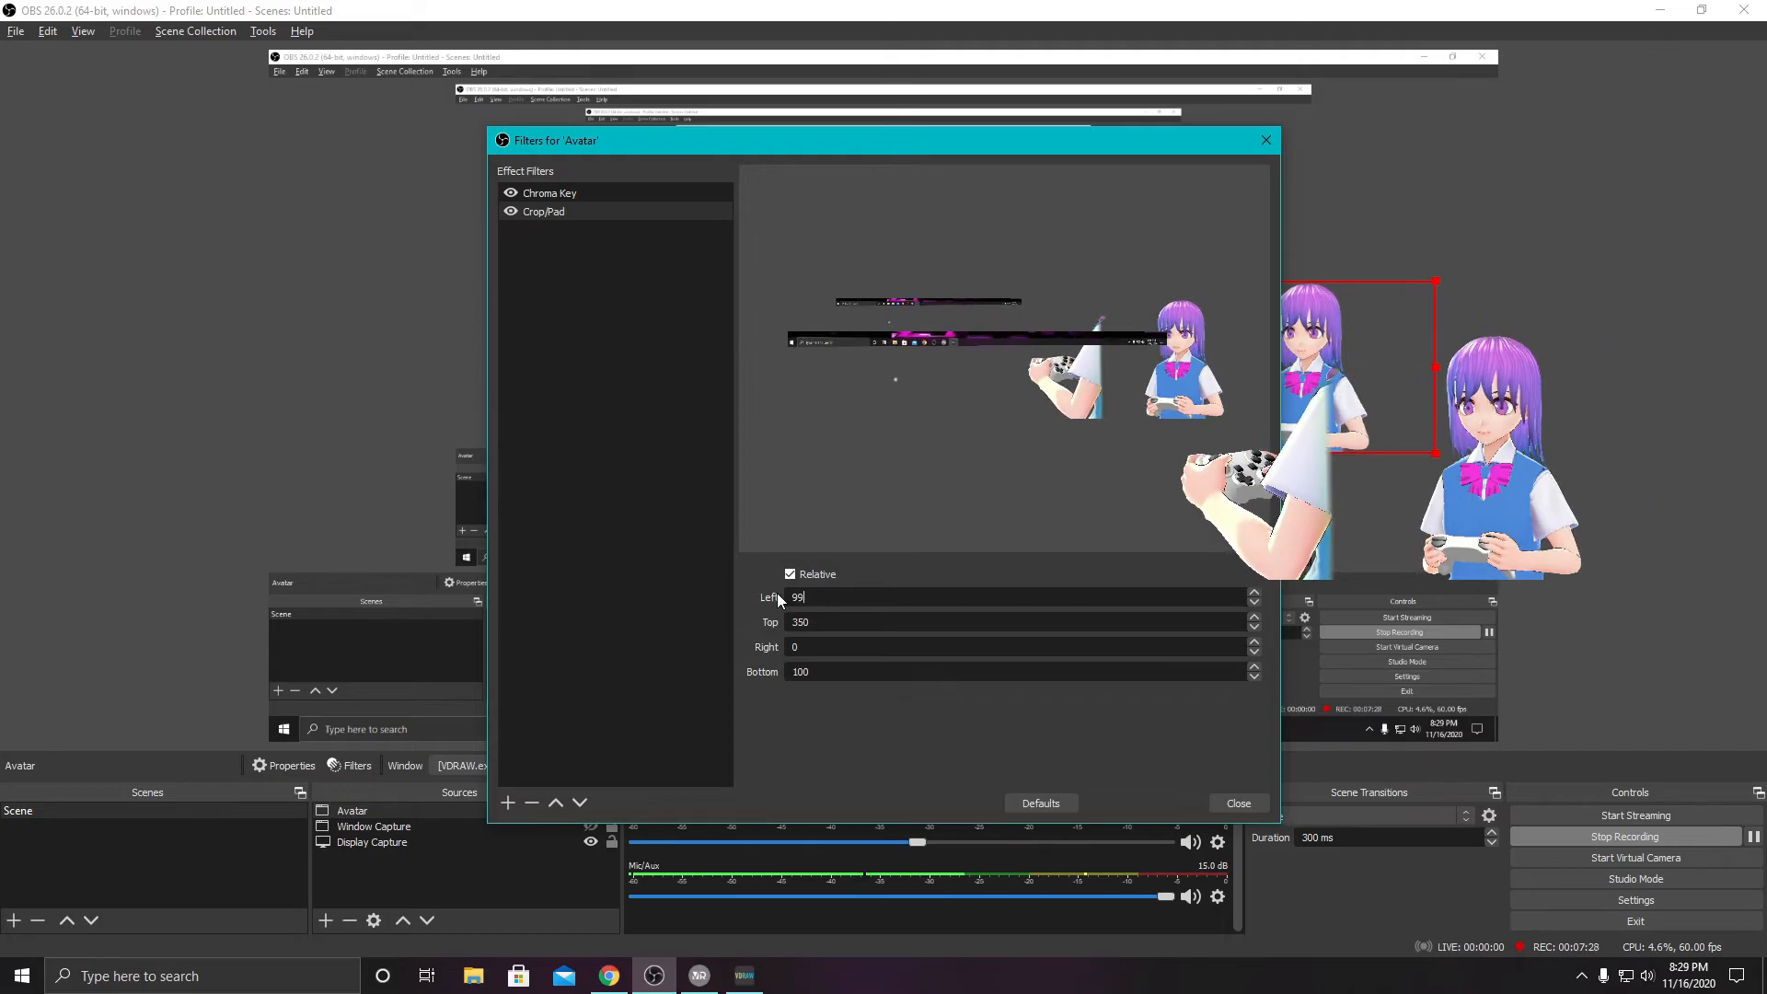
type("9")
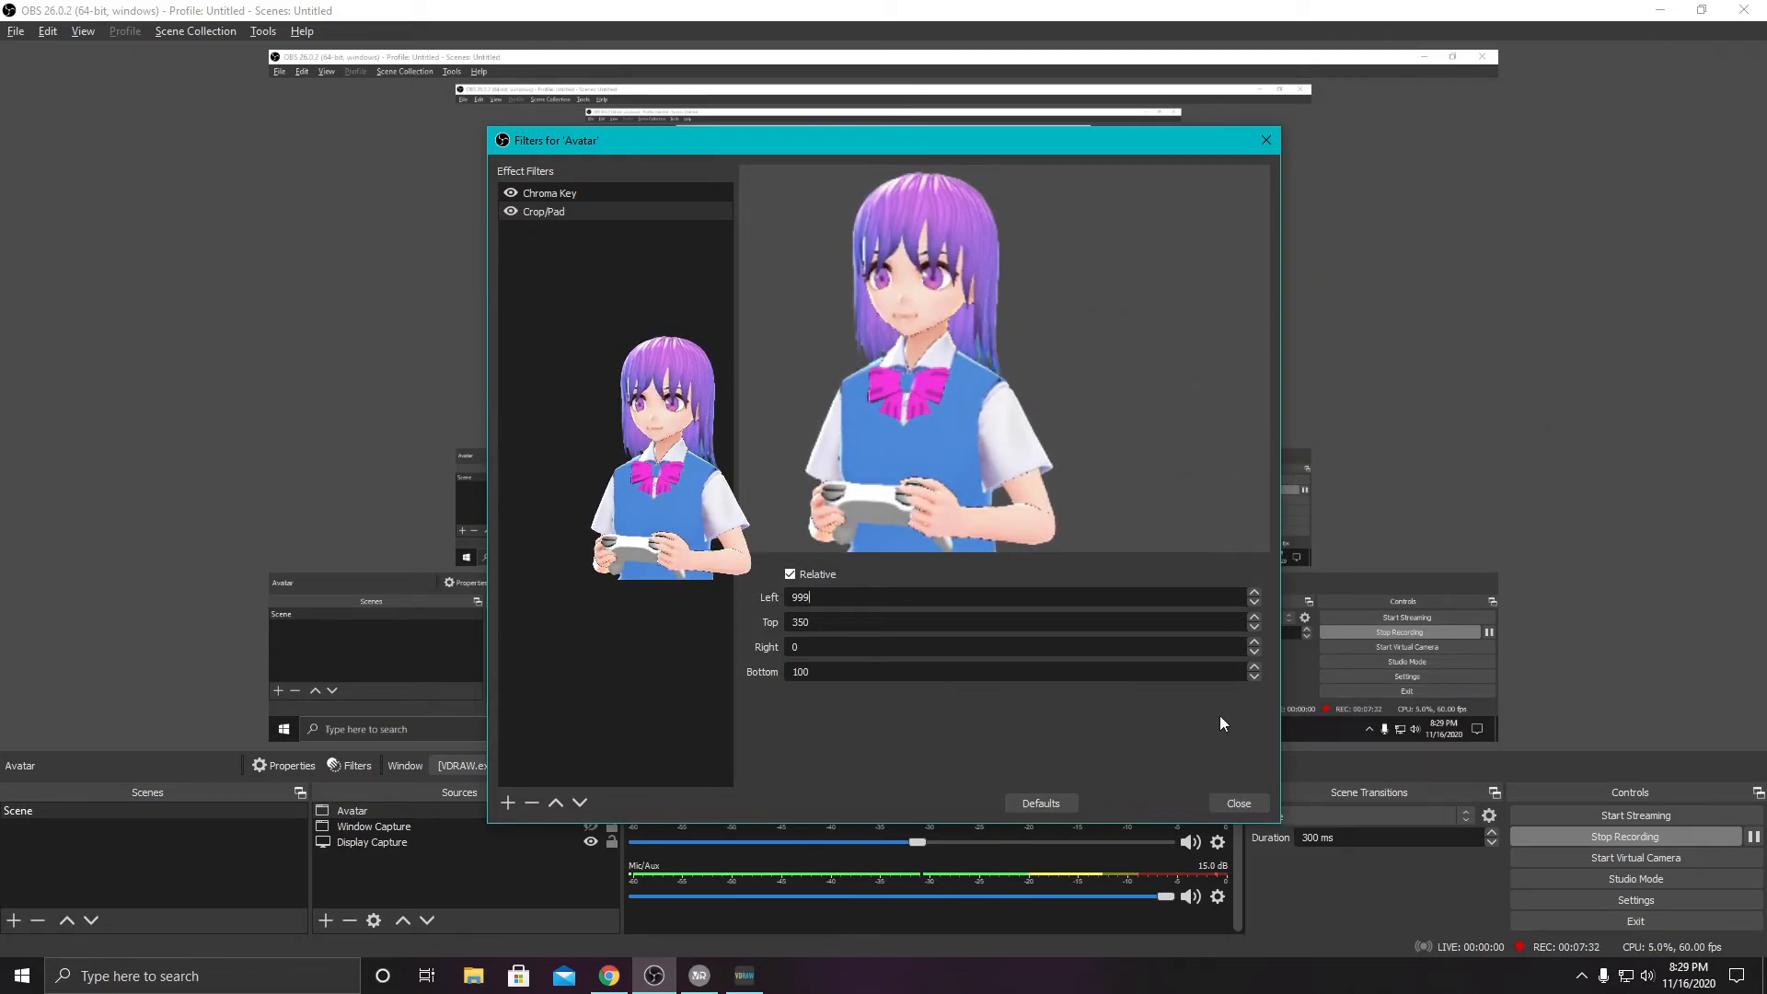
- Close the filter settings, move the cropped Avatar source to the canvas's lower-right corner, and enlarge it slightly
left_click(1239, 803)
left_click_drag(828, 395, 1421, 649)
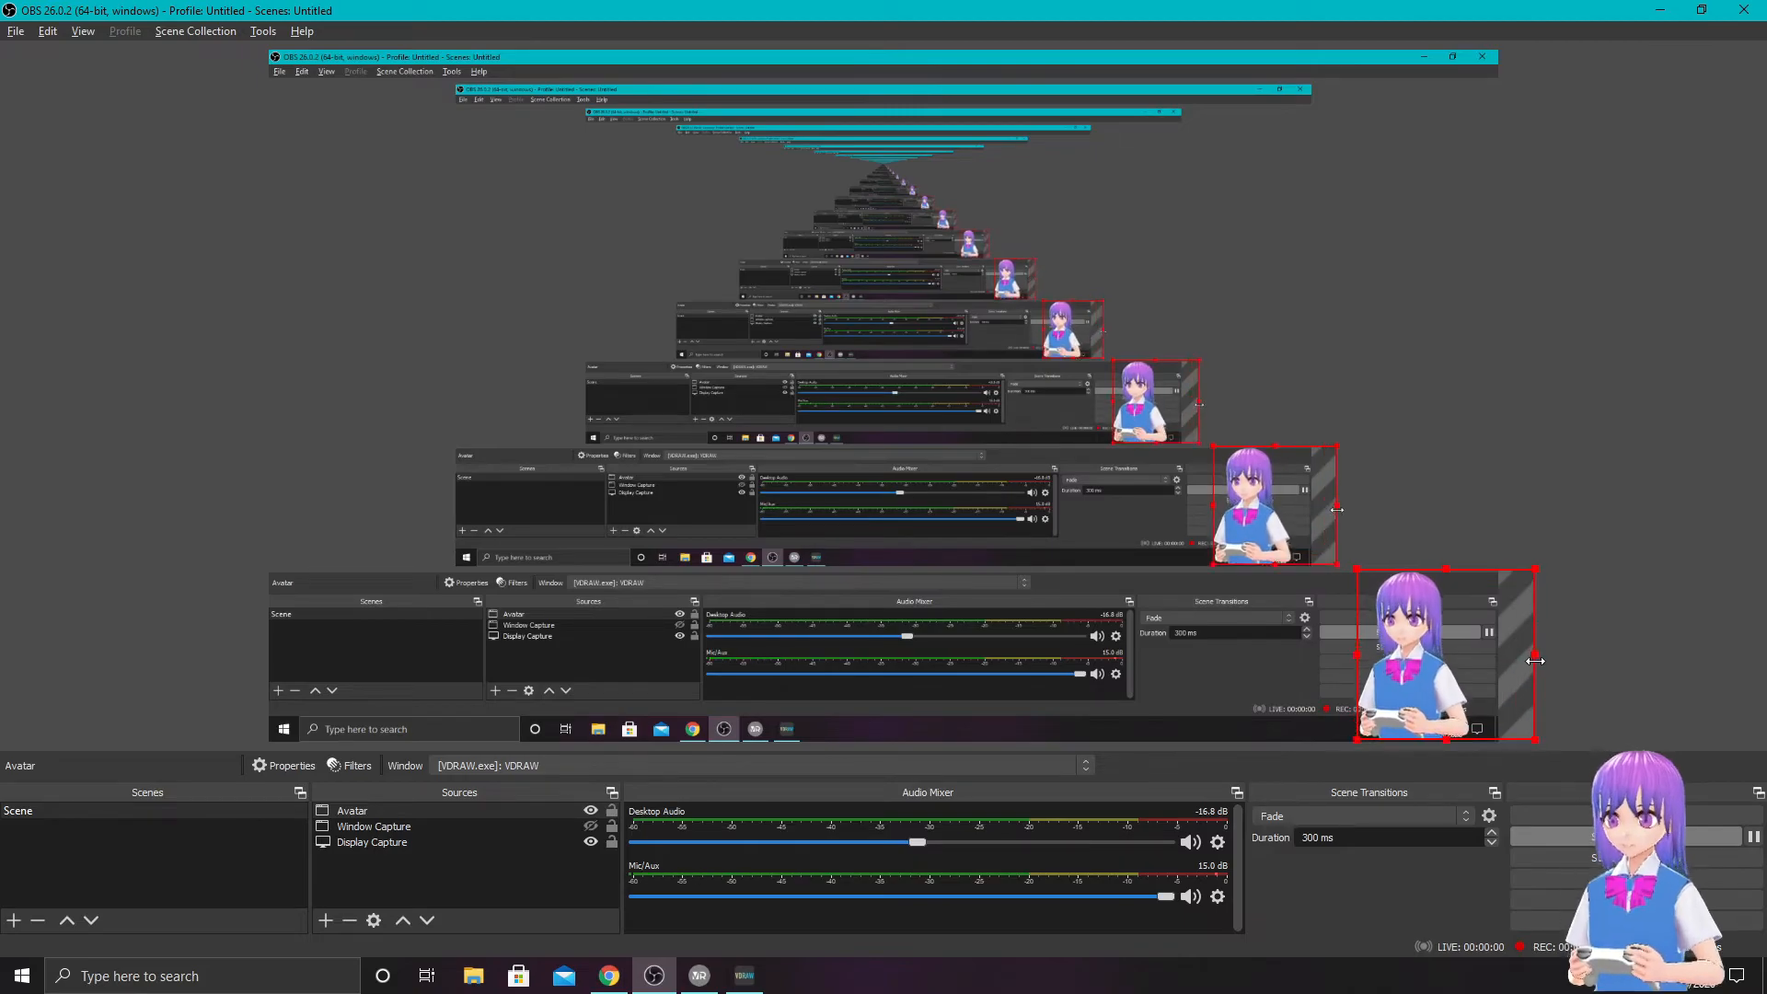
left_click_drag(1537, 661, 1541, 659)
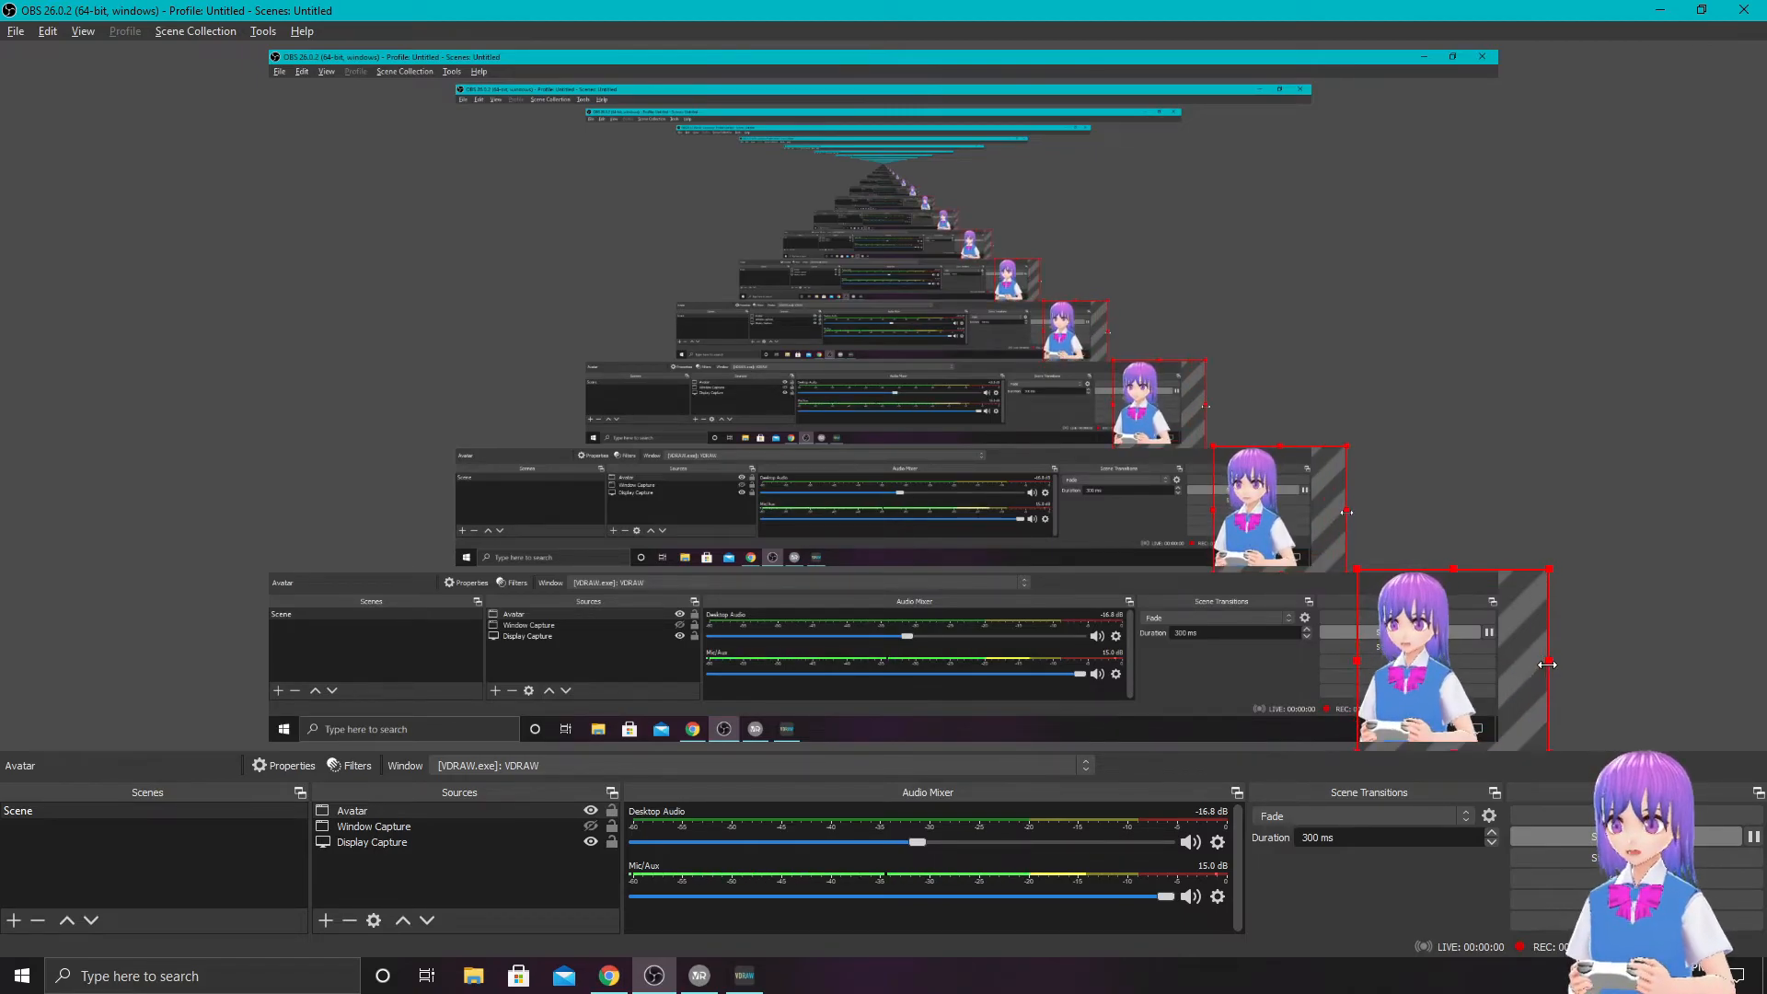